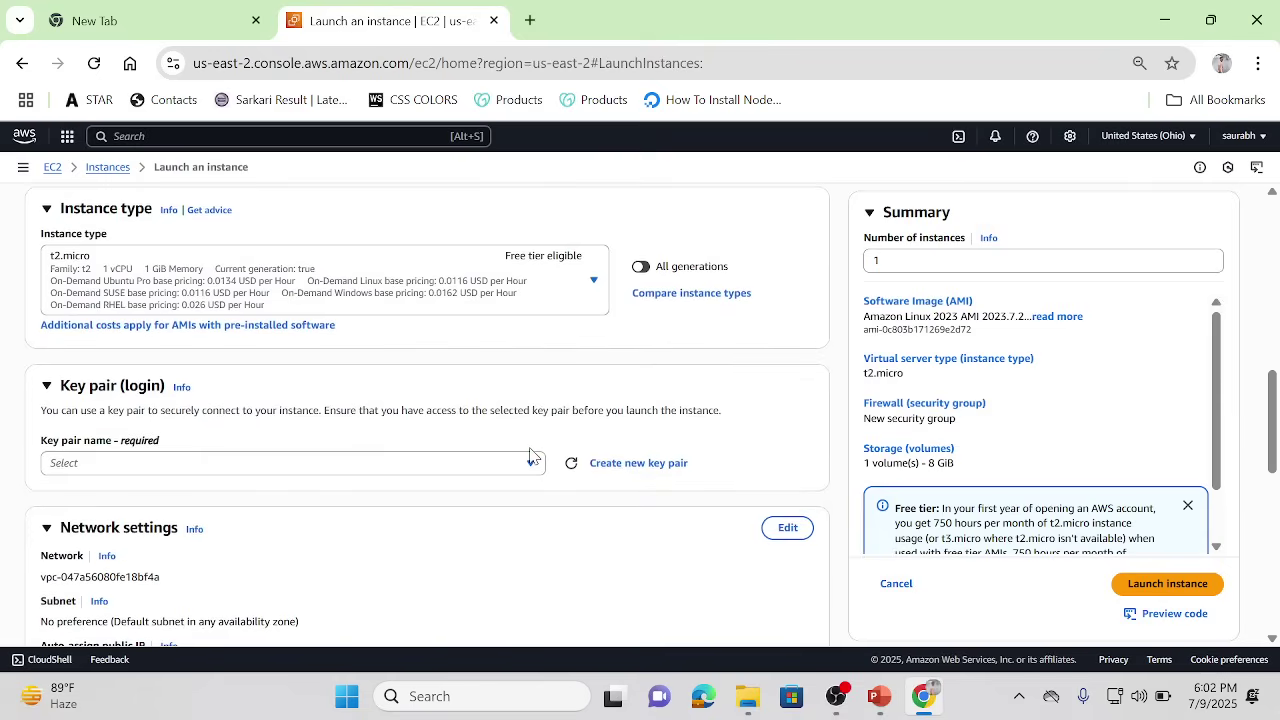
Step: Choose july.key as the new instance's login key pair
click(530, 463)
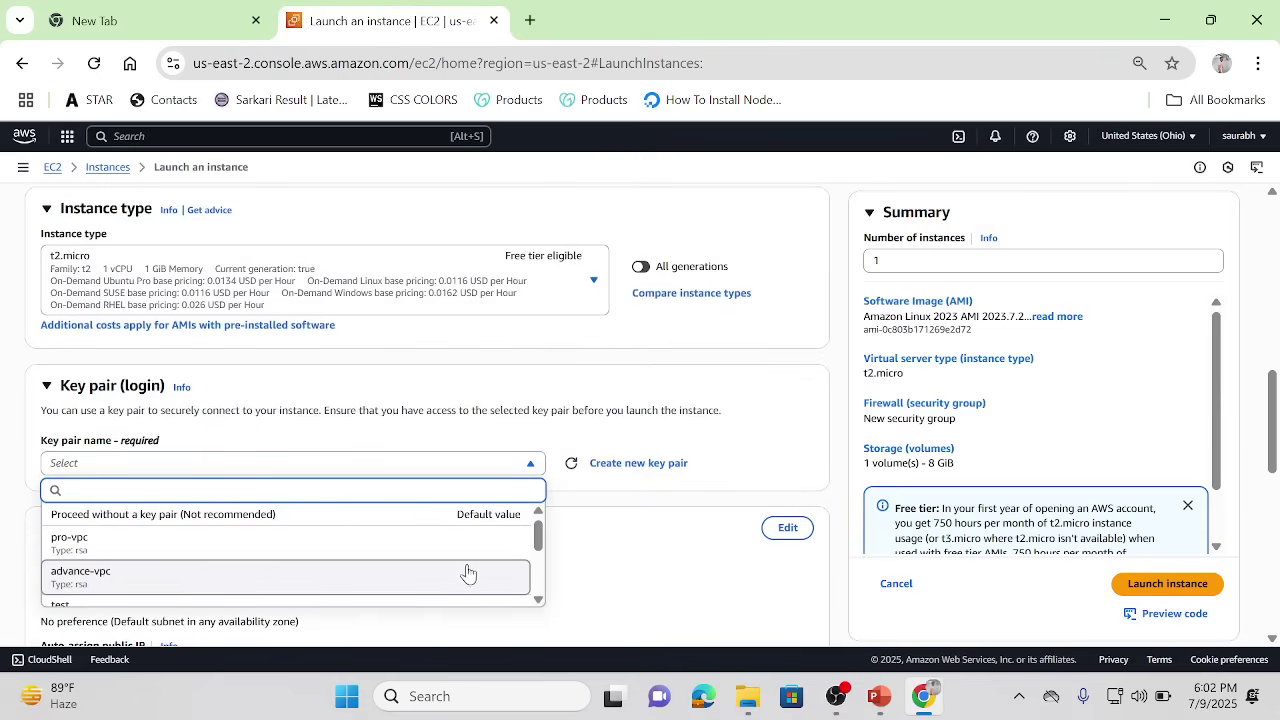
scroll(536, 545, down, 2)
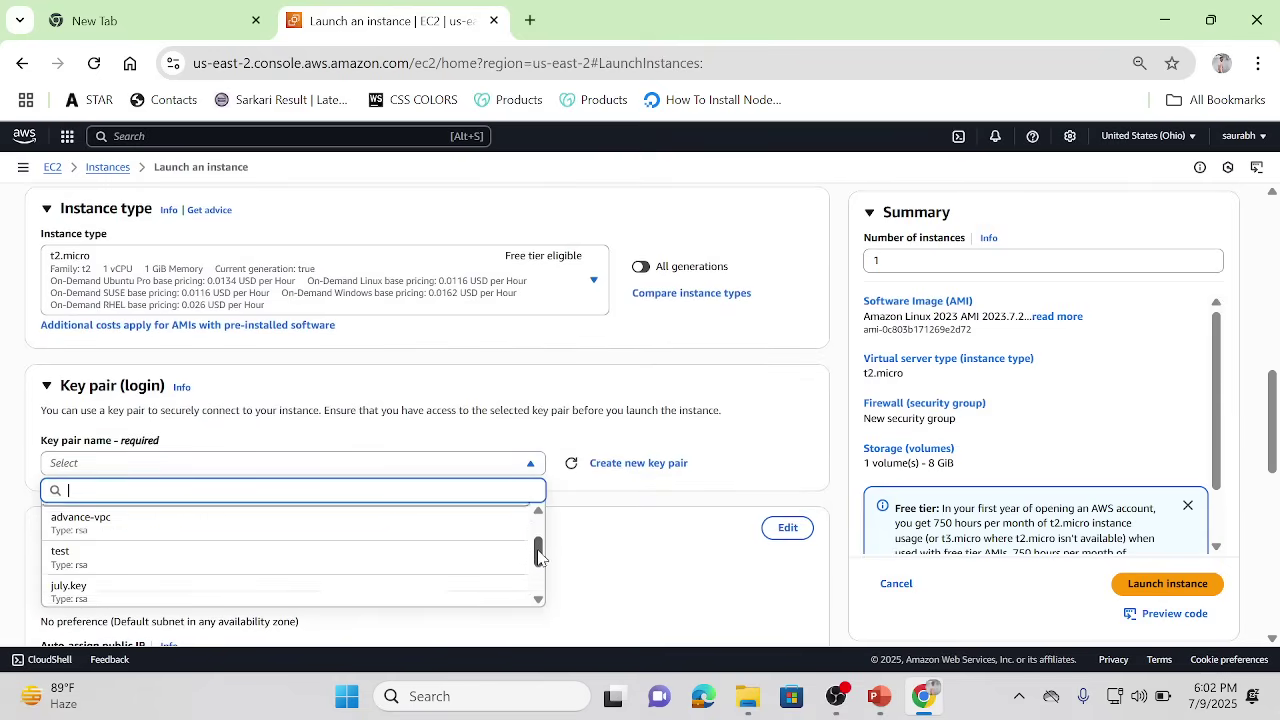
click(157, 578)
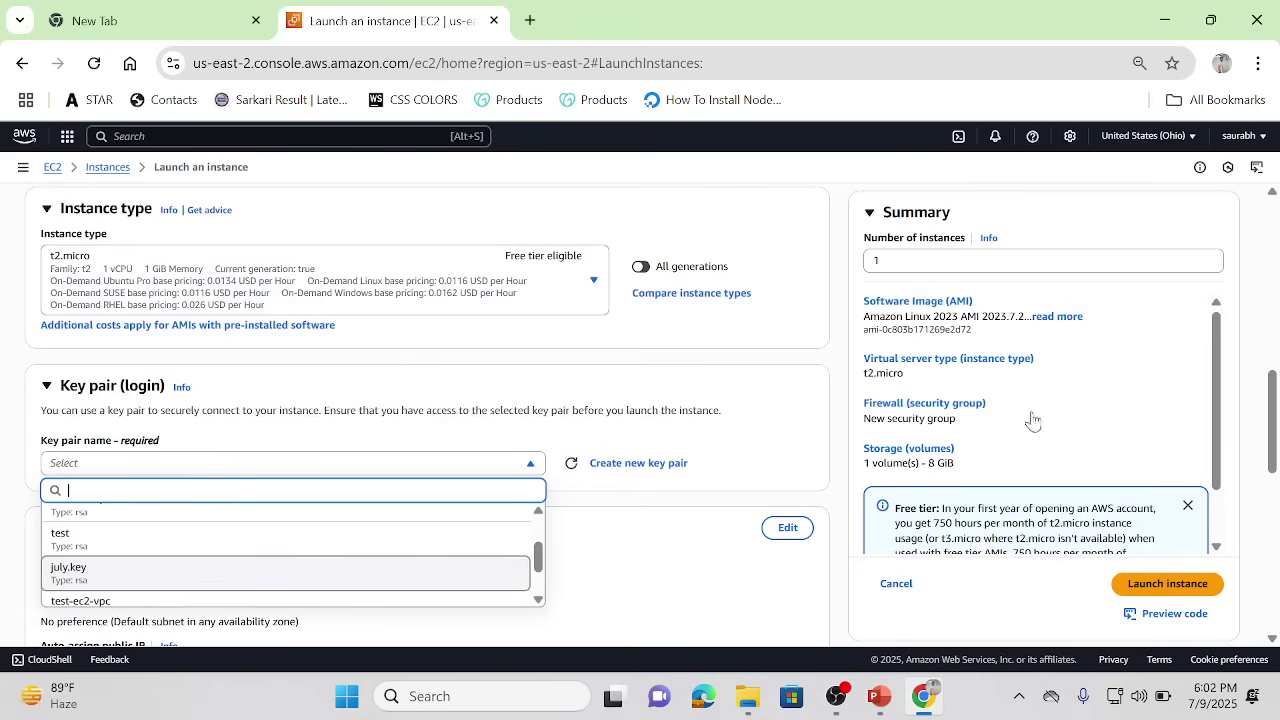
Step: Allow HTTPS and HTTP traffic from the internet alongside SSH
scroll(1273, 445, down, 3)
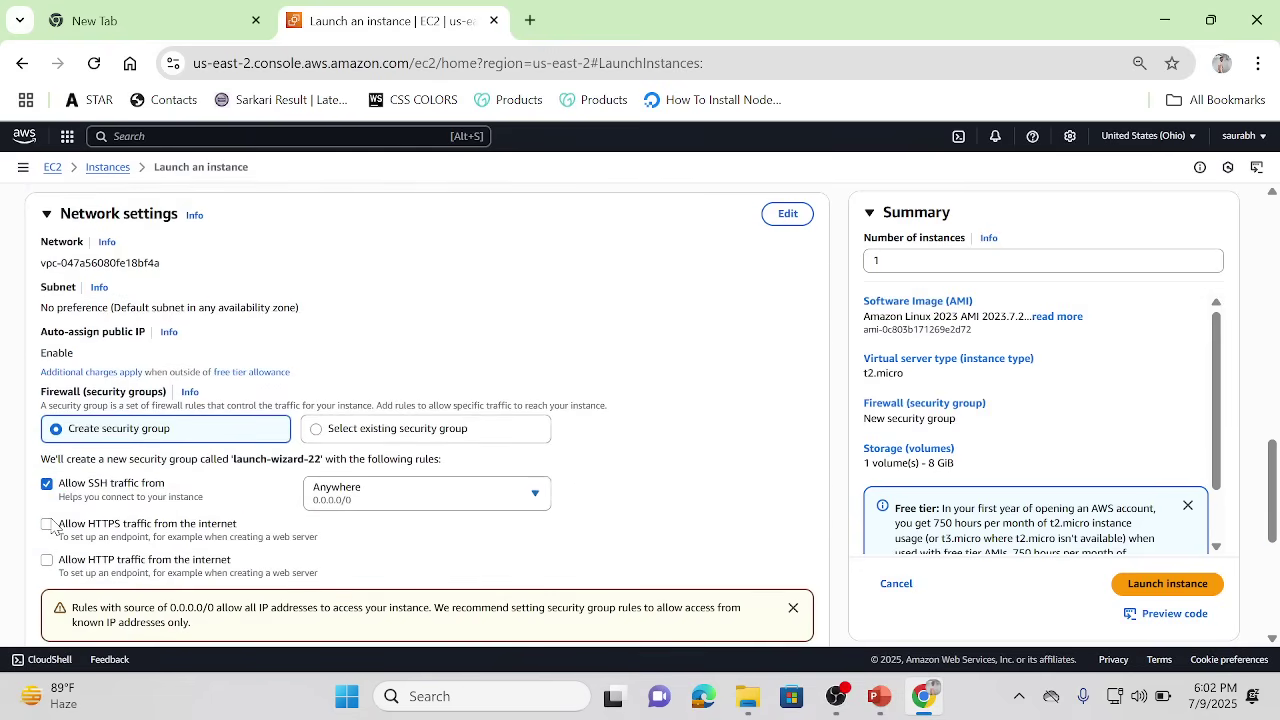
click(47, 524)
click(47, 562)
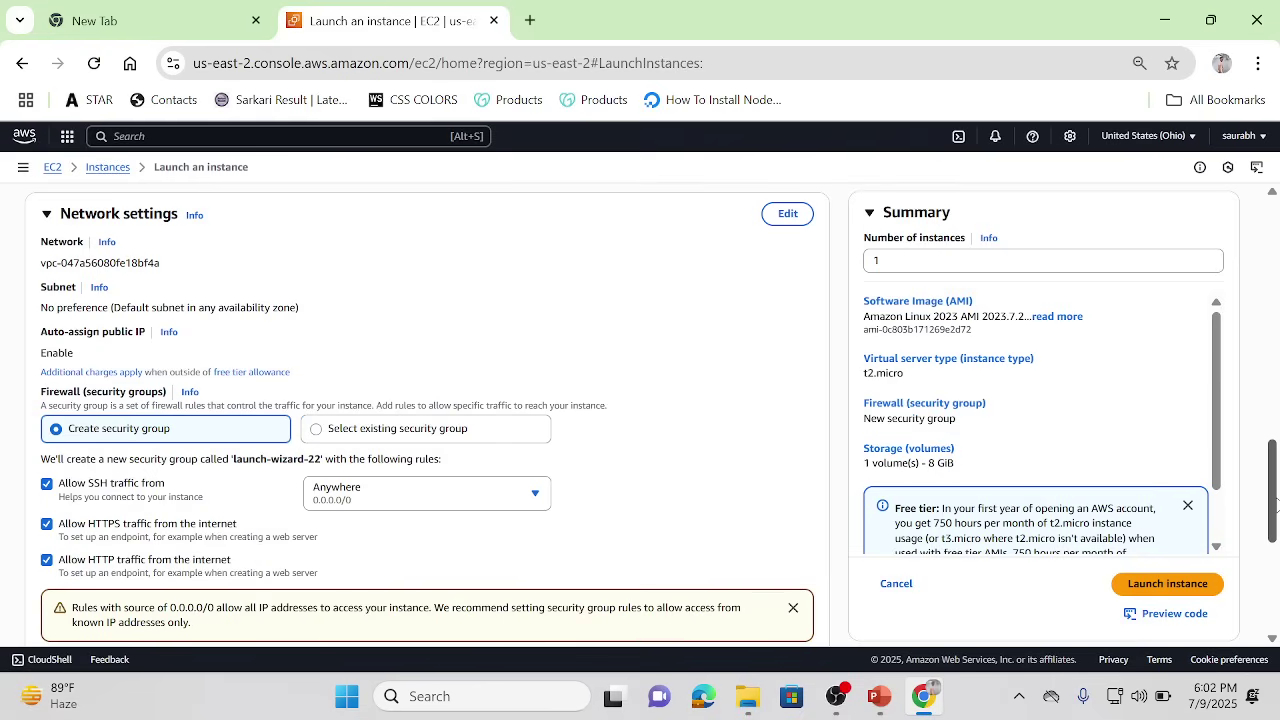
drag(1274, 505, 1274, 567)
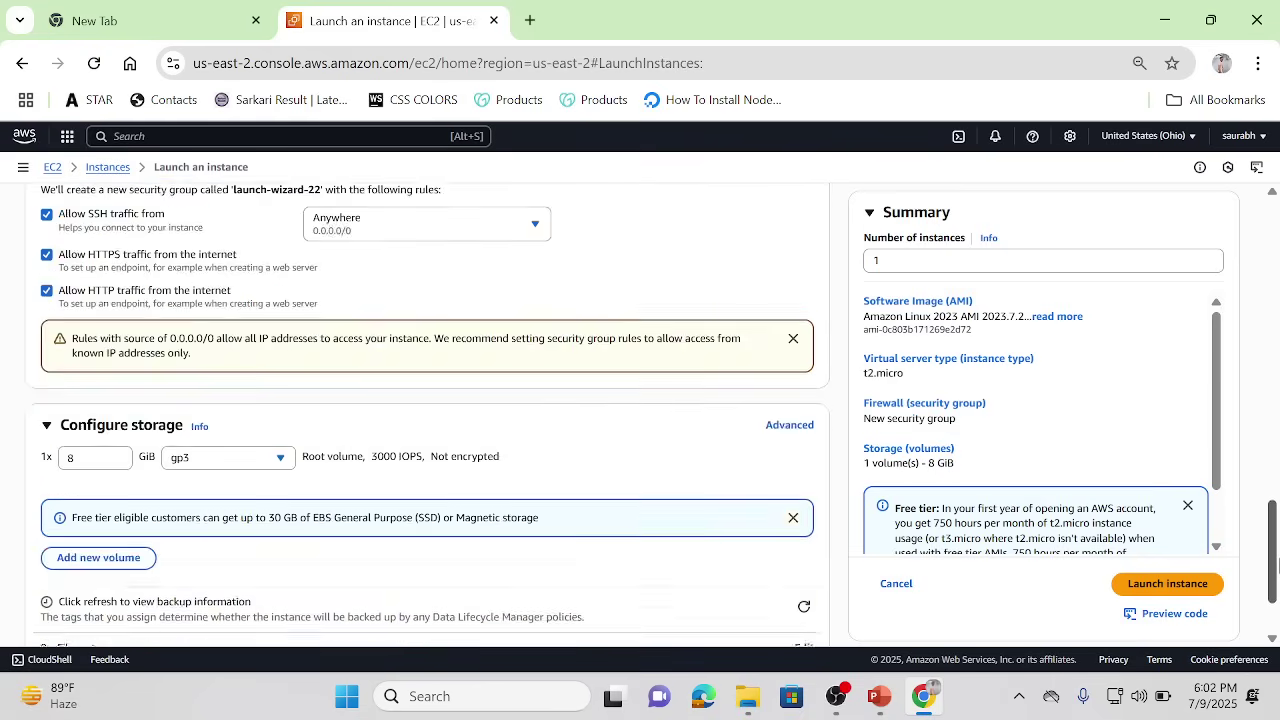
Step: Set the root volume's Delete on termination to No and launch the instance
click(779, 423)
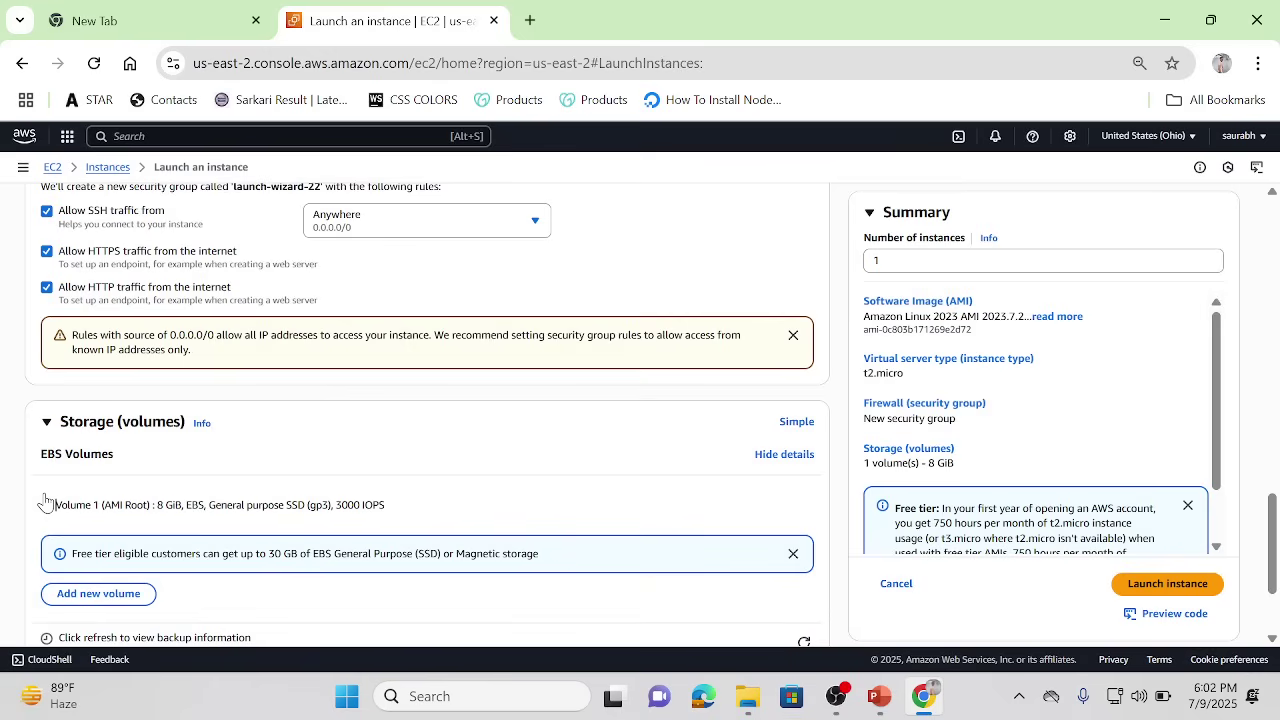
click(45, 502)
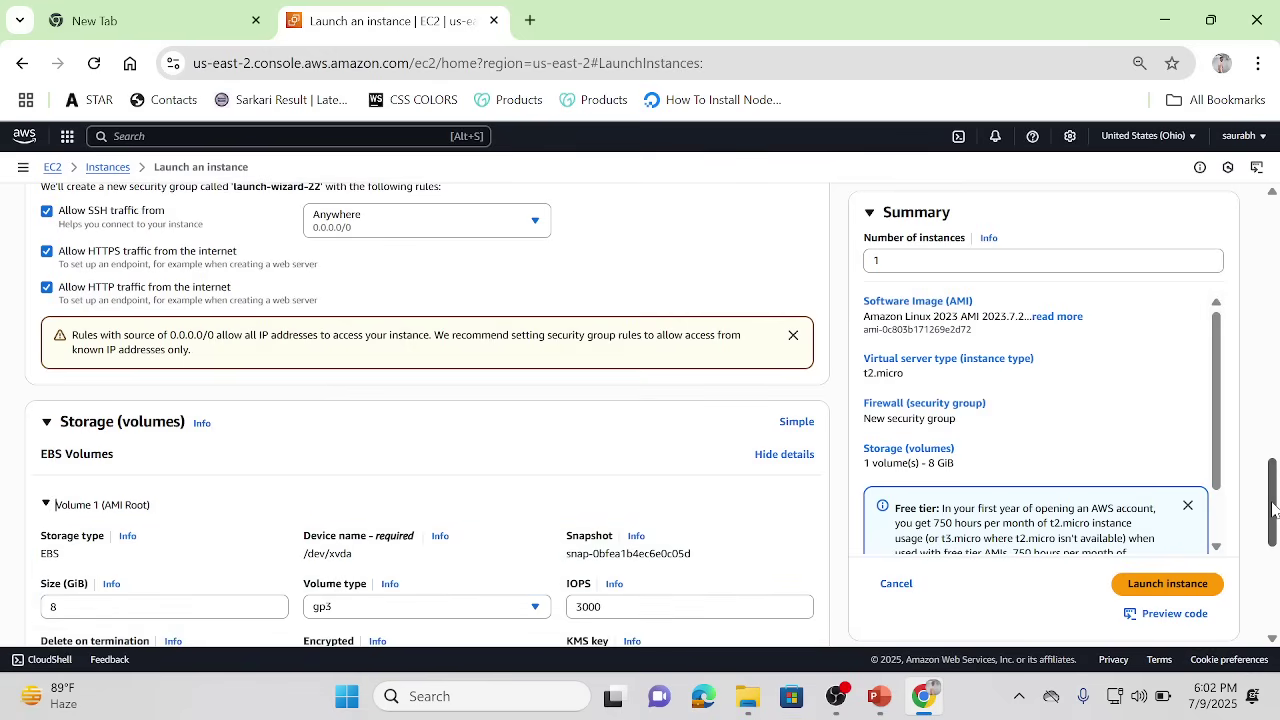
scroll(1272, 510, down, 2)
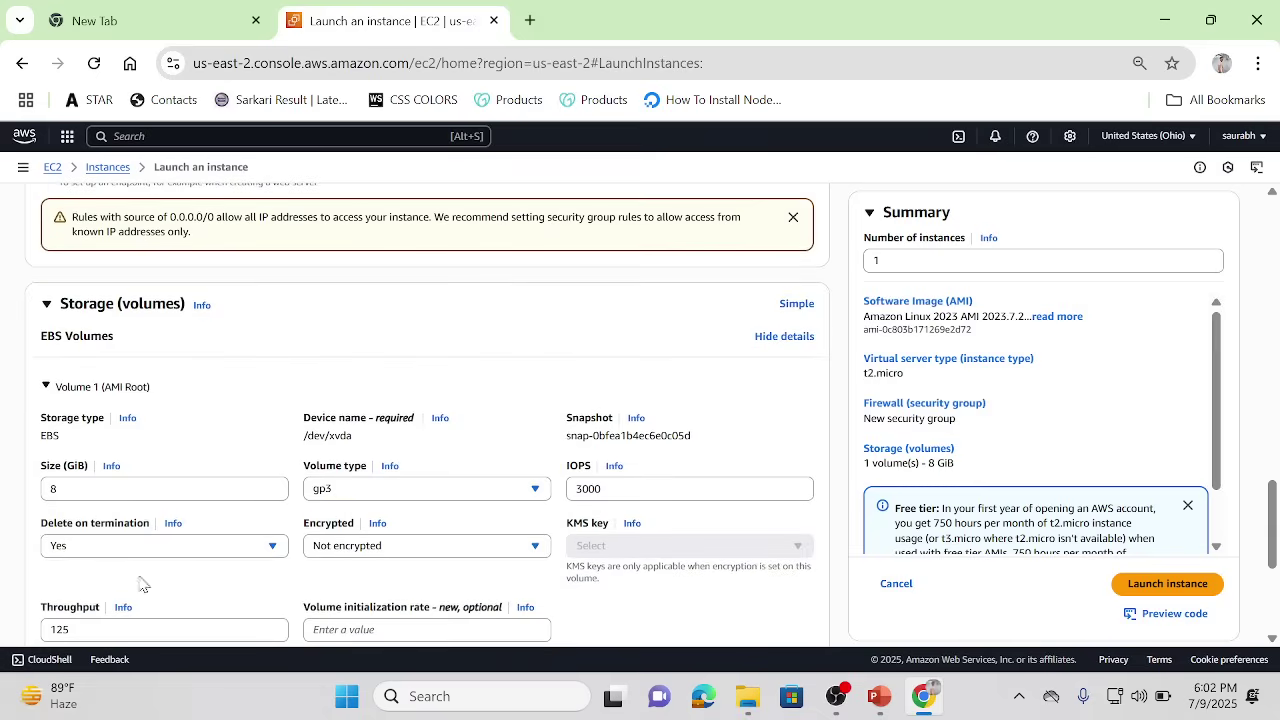
click(273, 552)
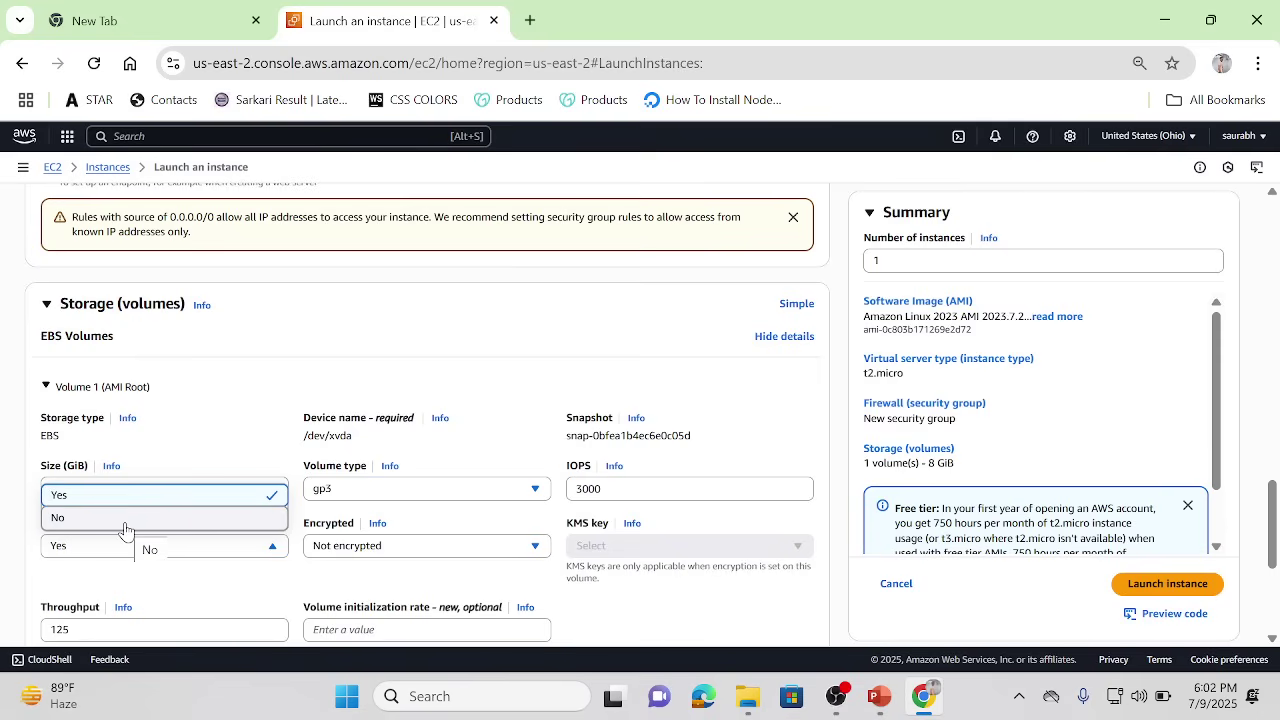
click(125, 518)
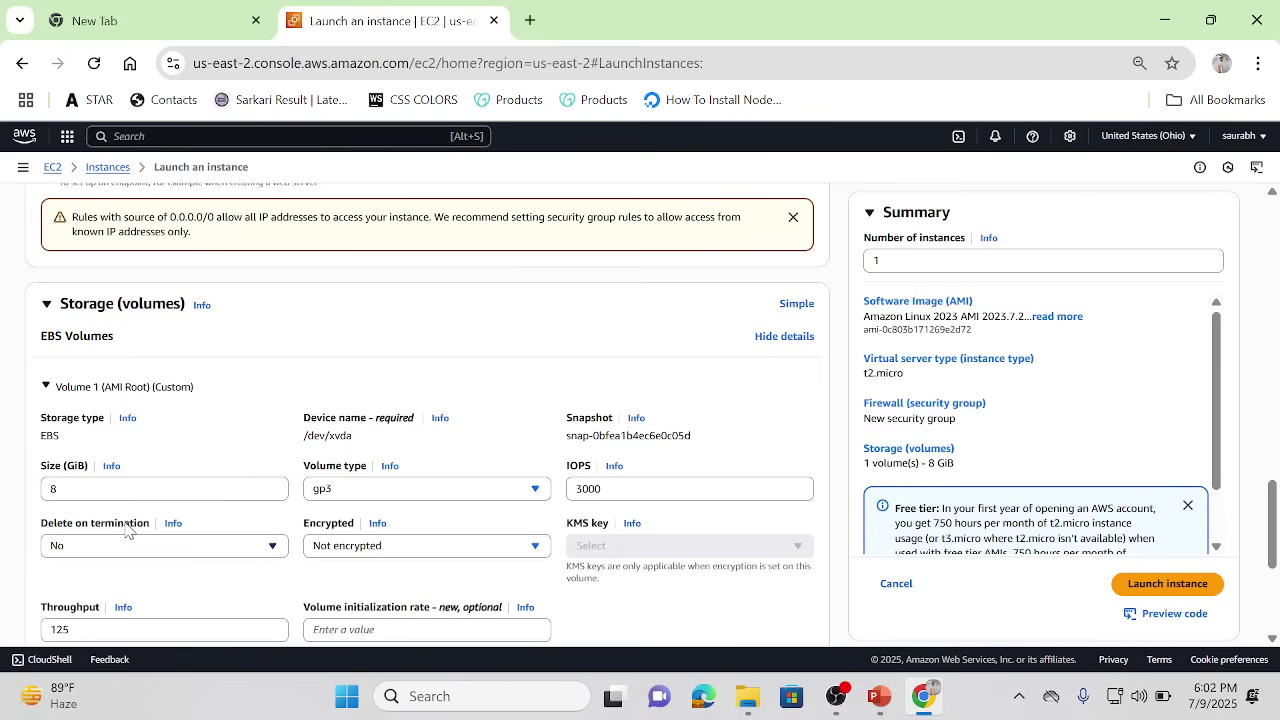
click(1168, 584)
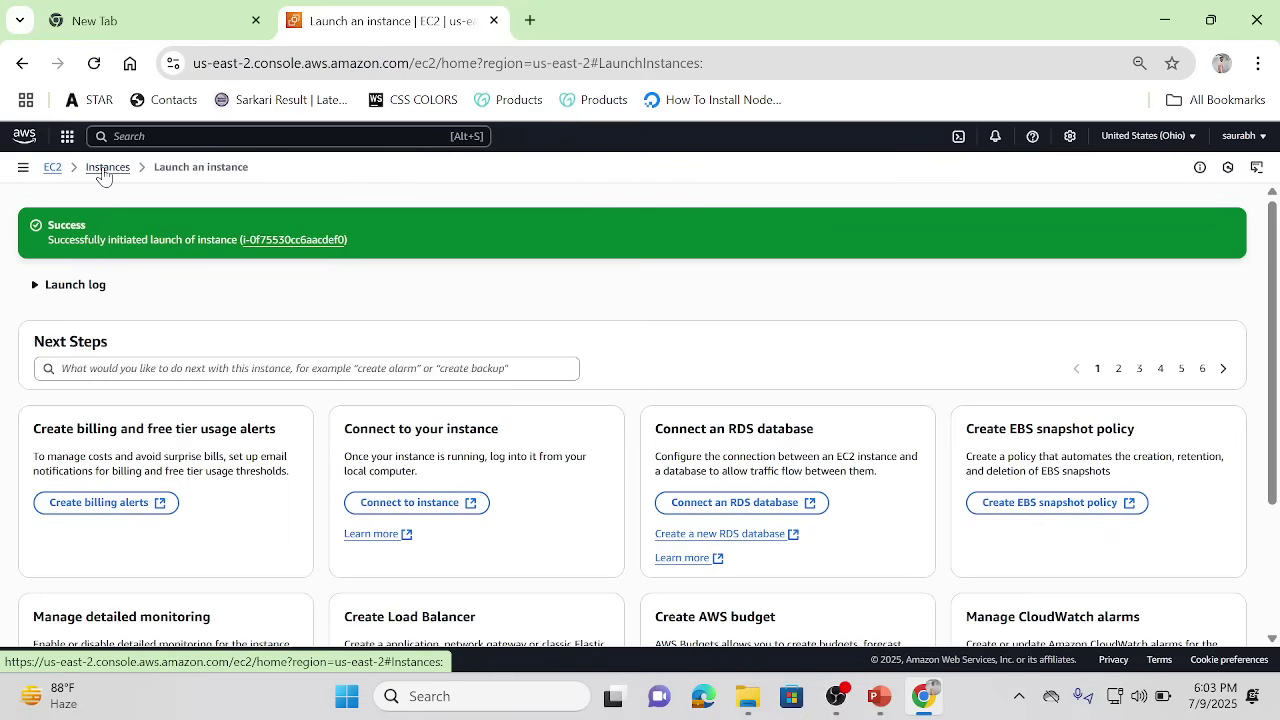
Step: Refresh the Instances list until ec2-server is running, then open its Connect page
click(103, 170)
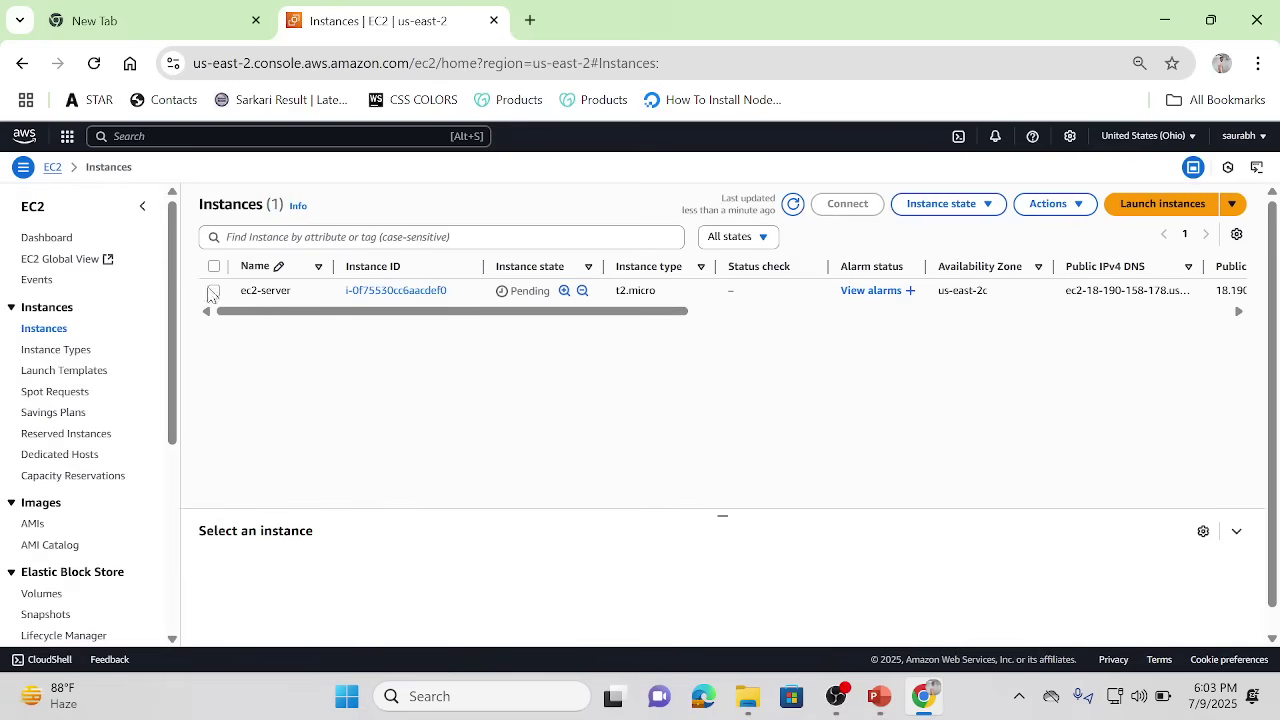
click(793, 204)
drag(720, 514, 710, 376)
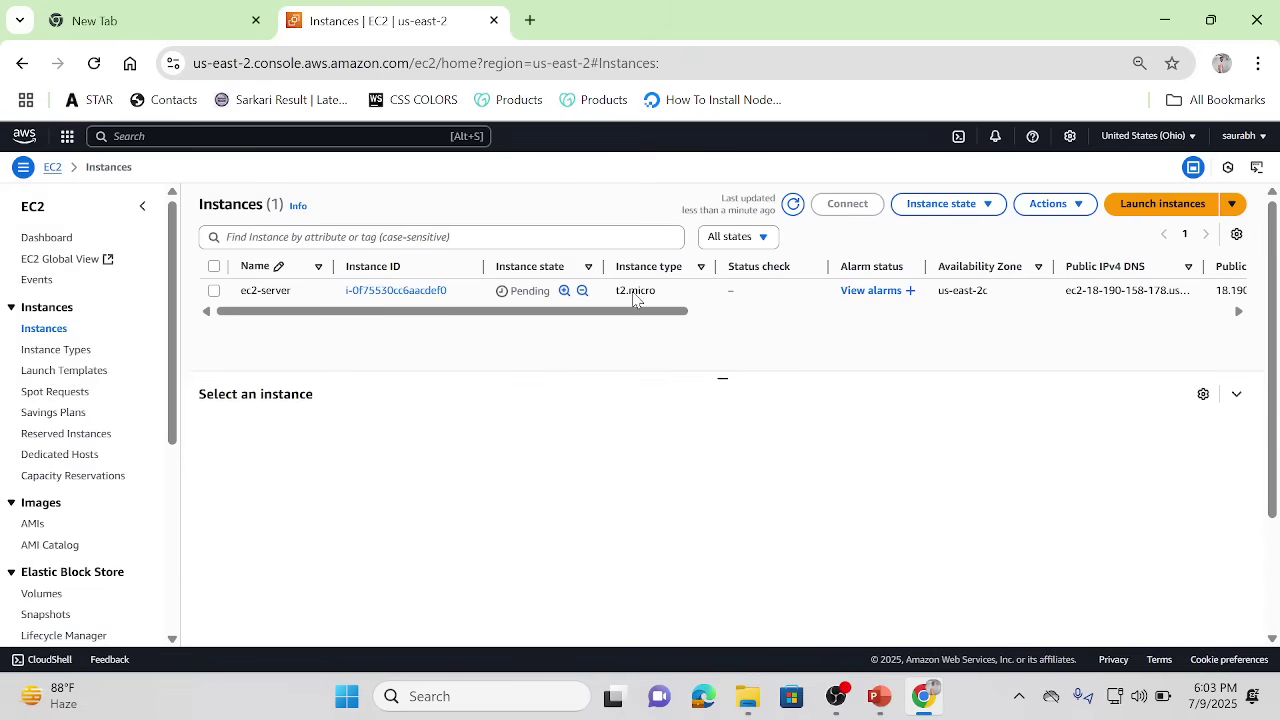
click(794, 205)
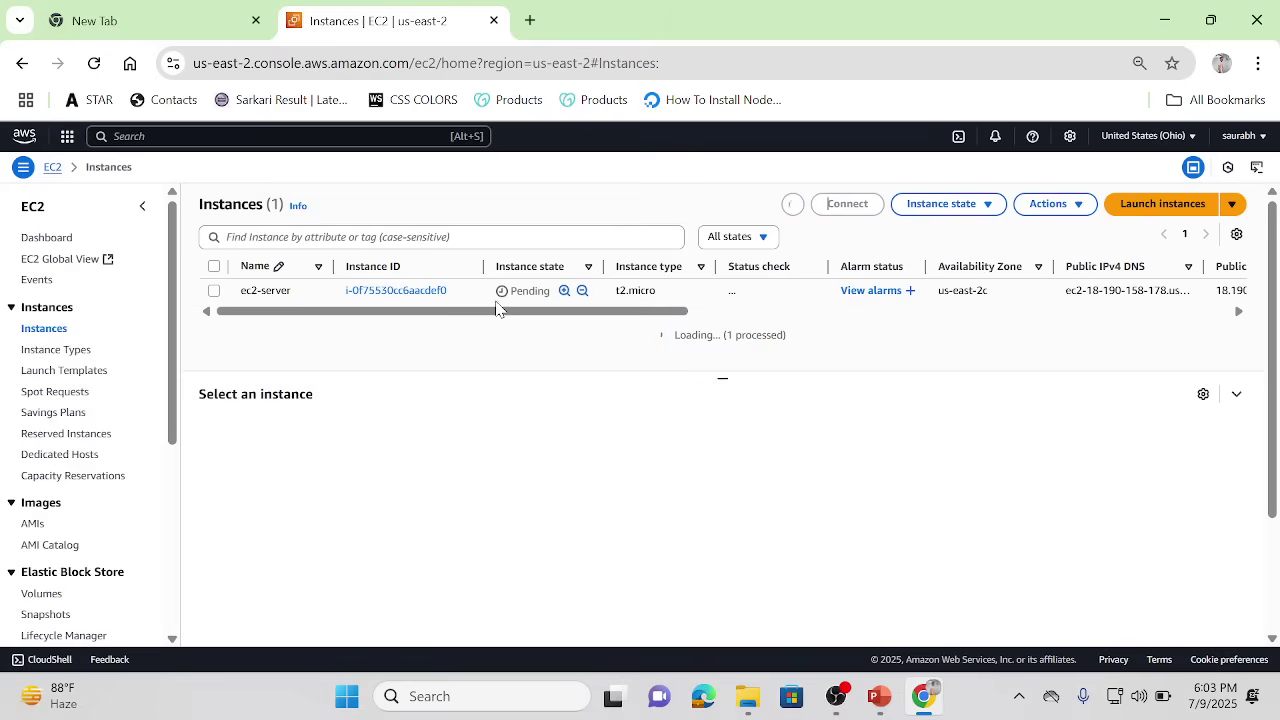
click(214, 291)
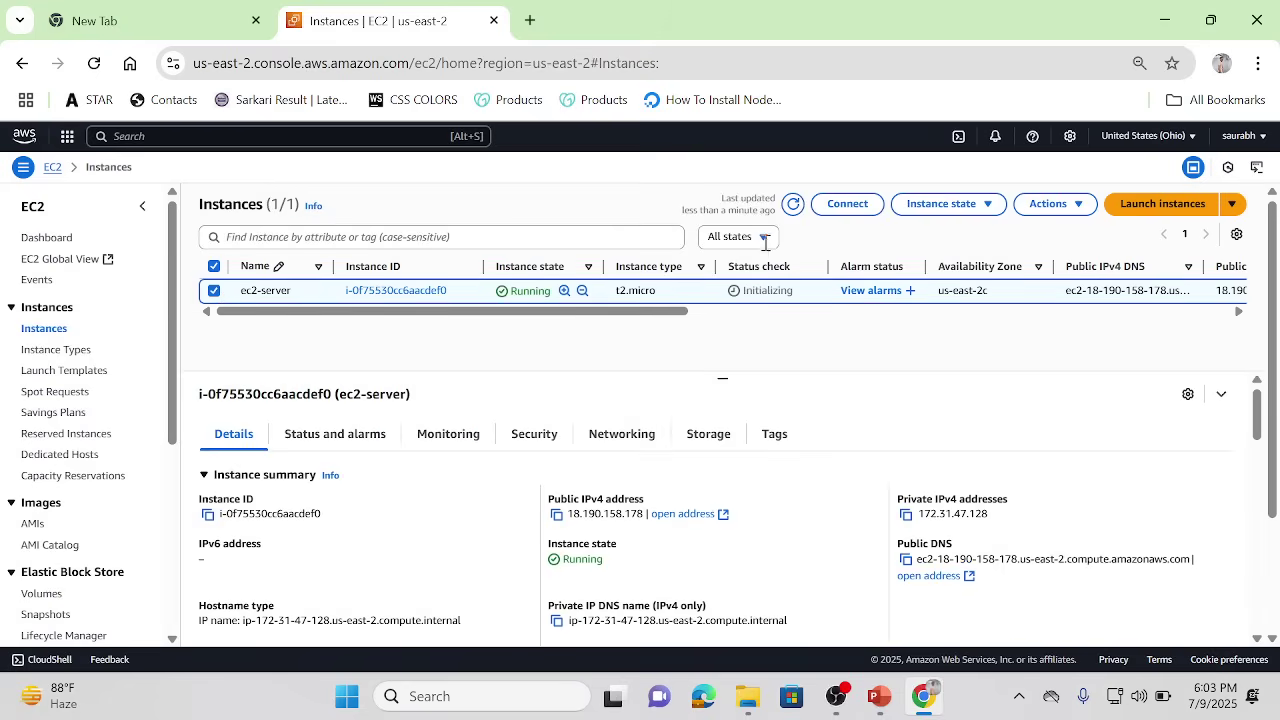
click(843, 206)
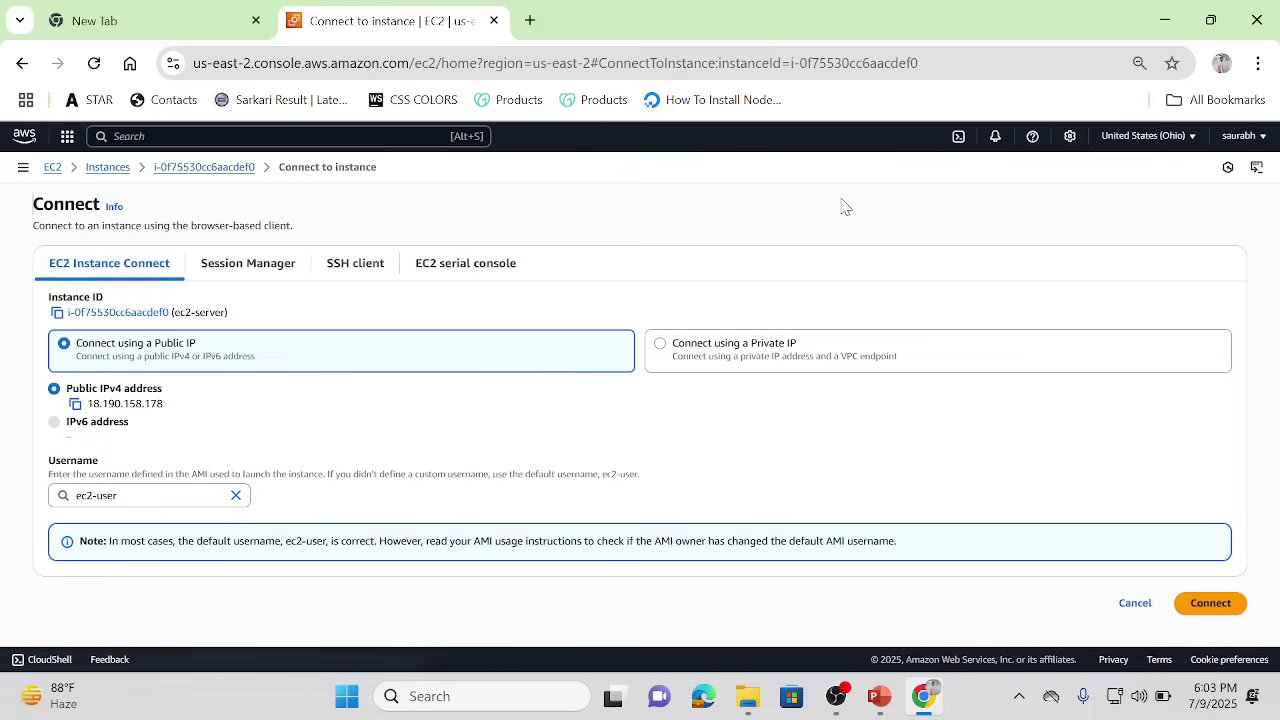
Step: Start an EC2 Instance Connect terminal, clear it, and create the myfolder directory
click(1210, 604)
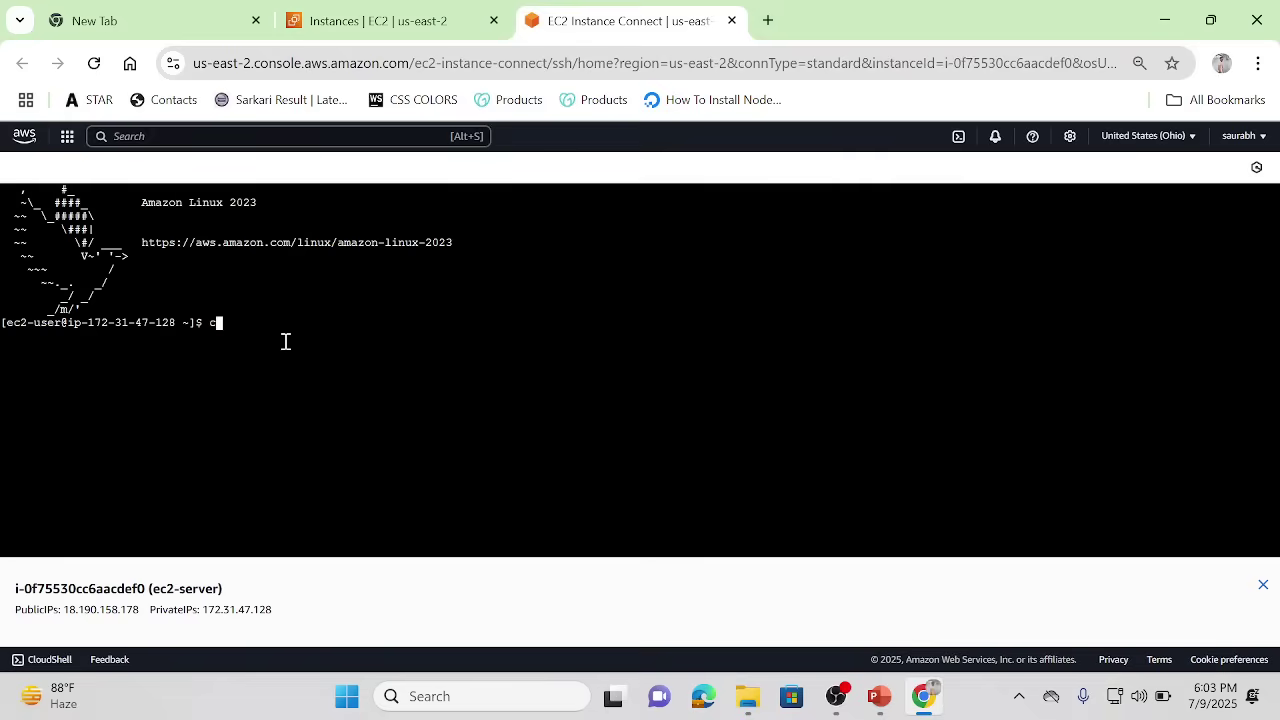
key(Return)
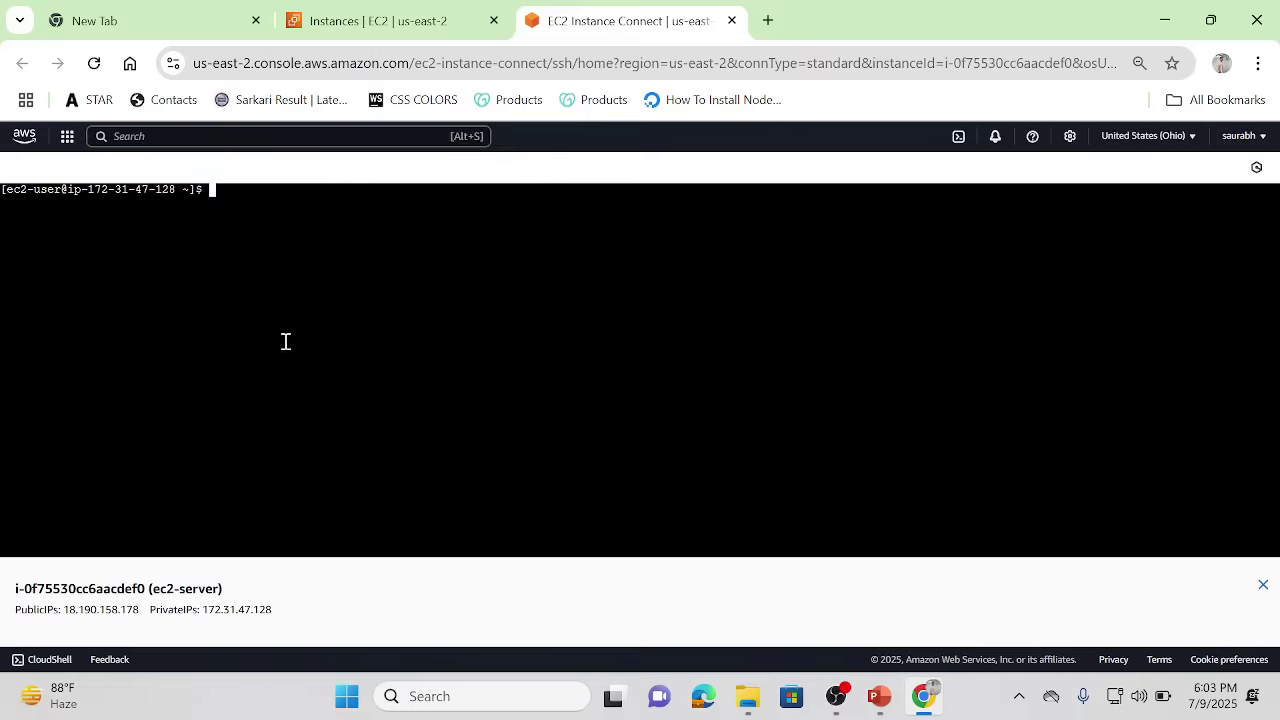
text(mkdir myfolder)
key(Return)
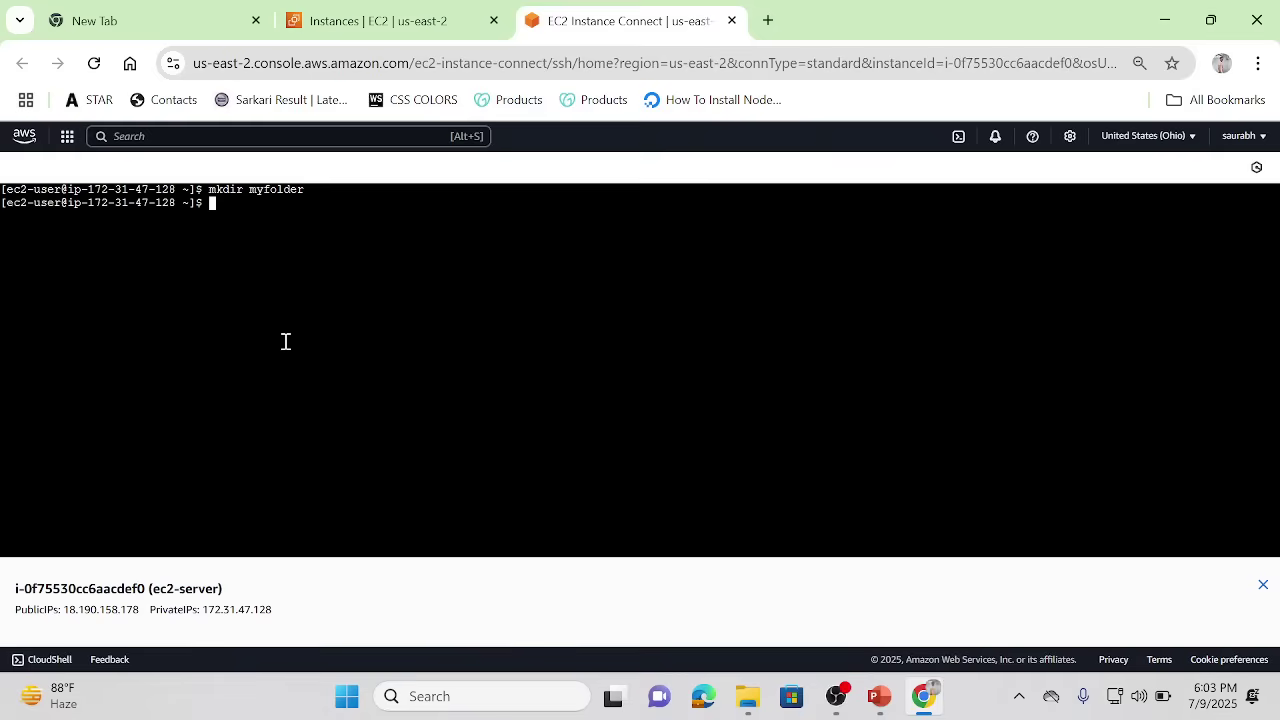
Step: Move into myfolder and open a new file named file in nano
text(cd my)
key(Tab)
key(Return)
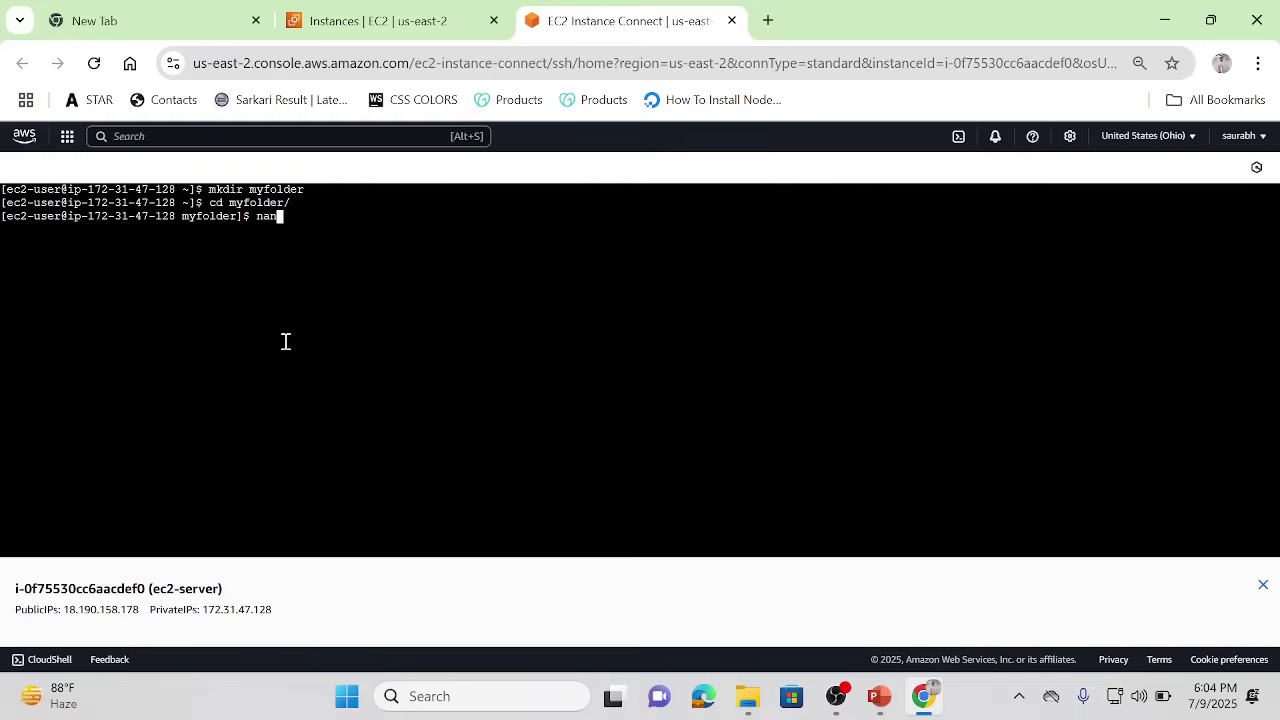
text(nano file)
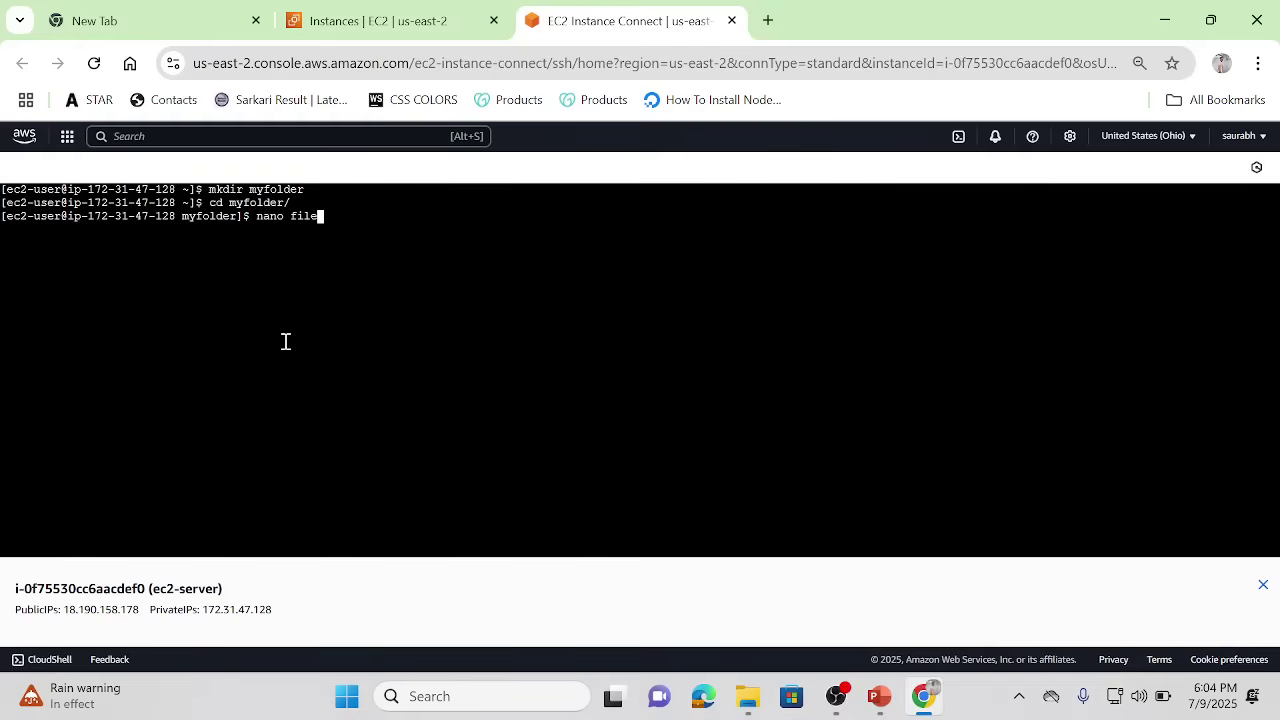
key(Return)
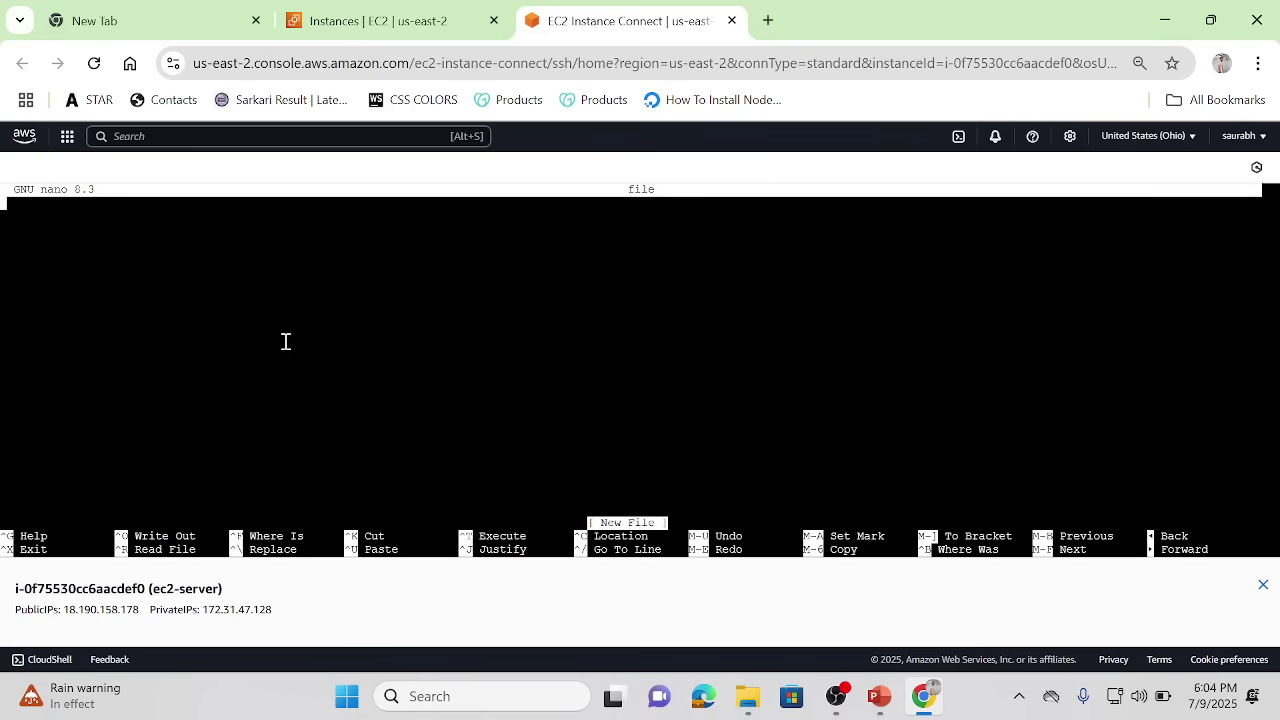
Step: Write a one-line 'hello my name is…' greeting into file, save it, and exit nano
text(h)
text(ello my name is )
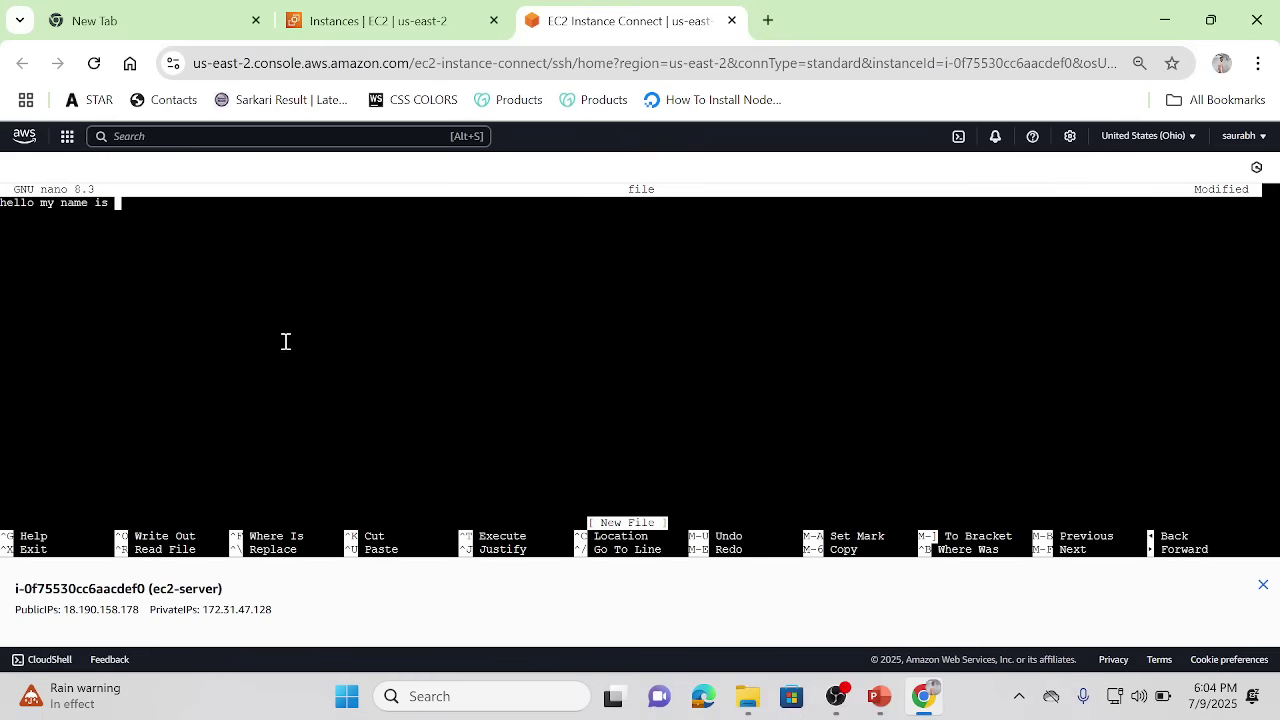
text(100rabh)
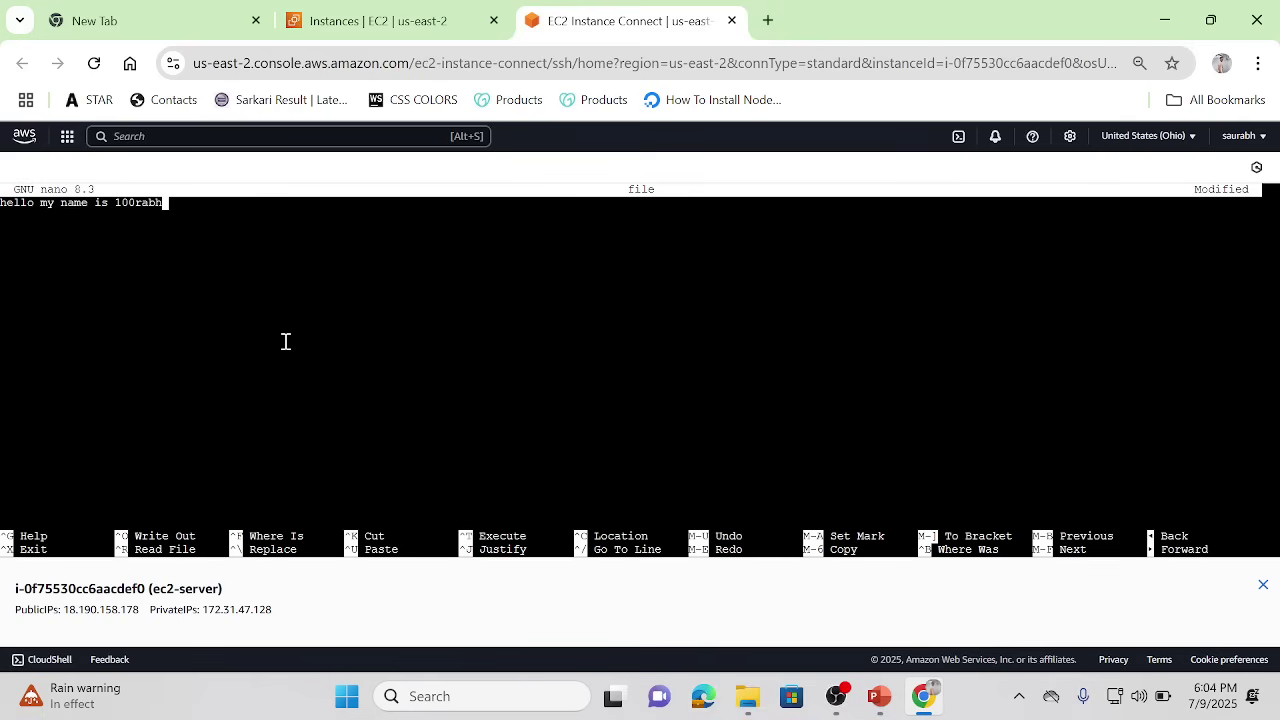
key(ctrl+o)
key(Return)
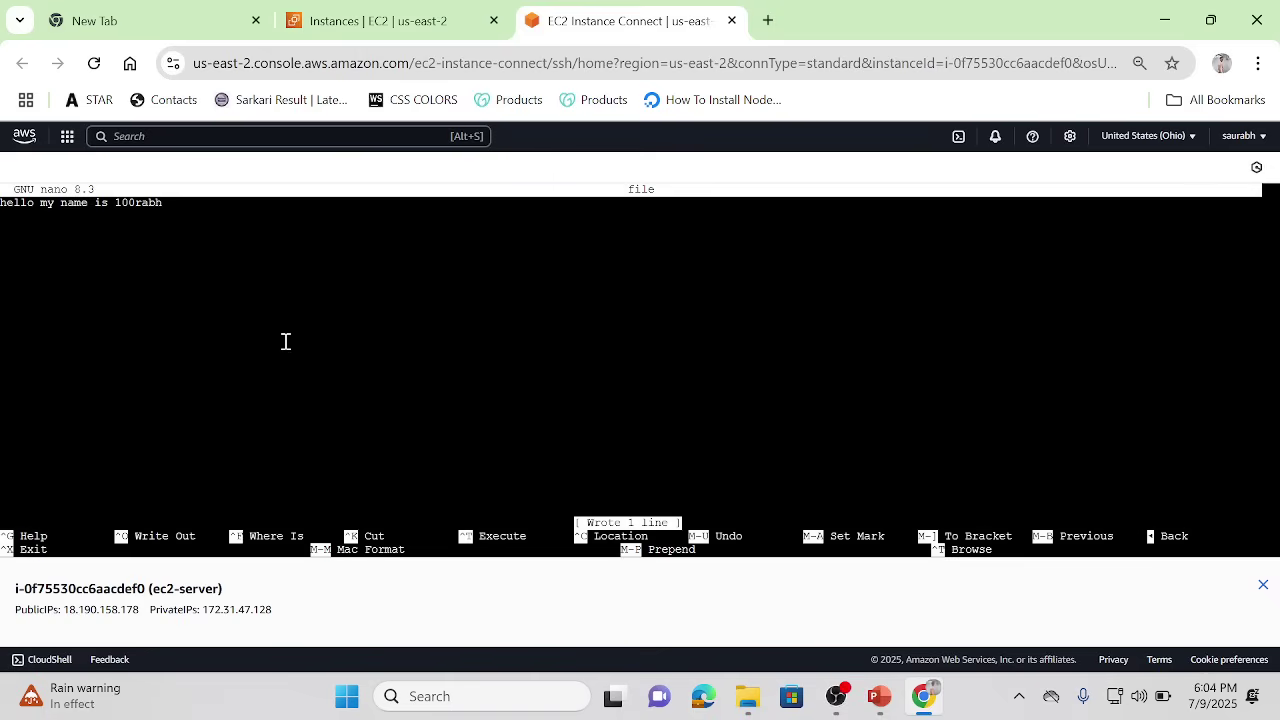
key(ctrl+x)
Step: Try cat file1 (not found), then rerun it as cat file to read back the greeting
text(c)
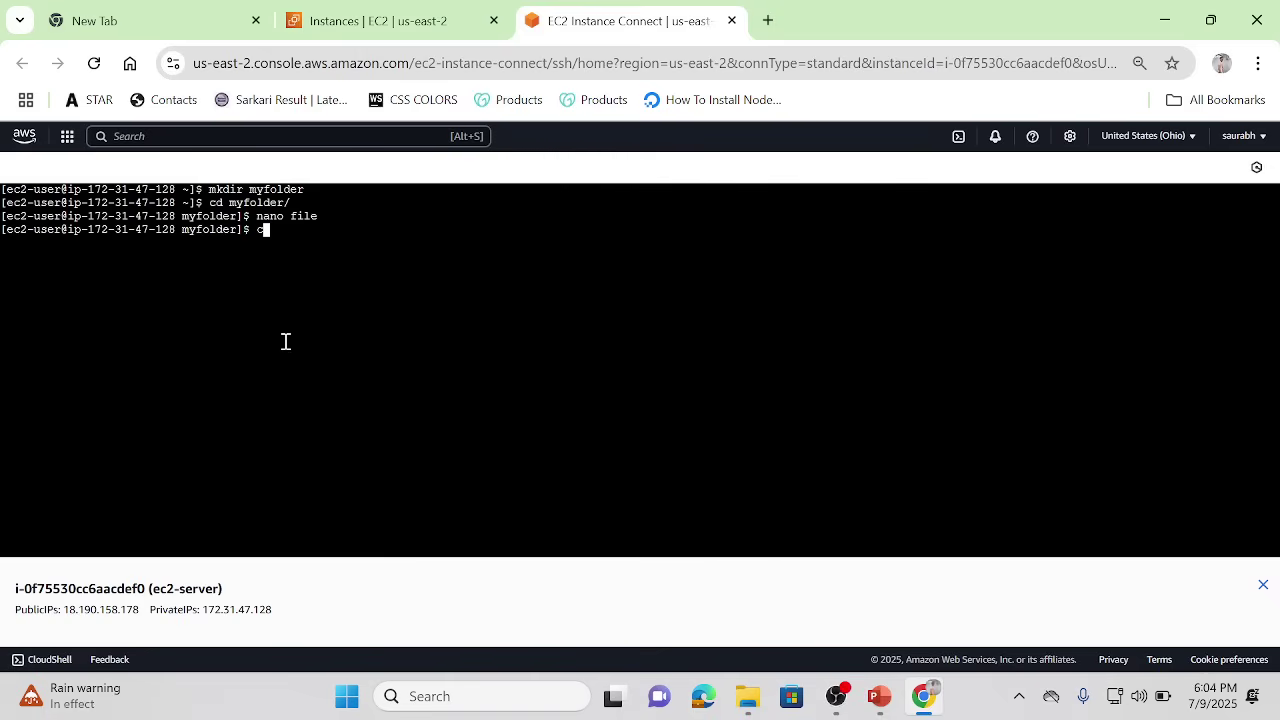
text(at )
text(file)
text(1)
key(Return)
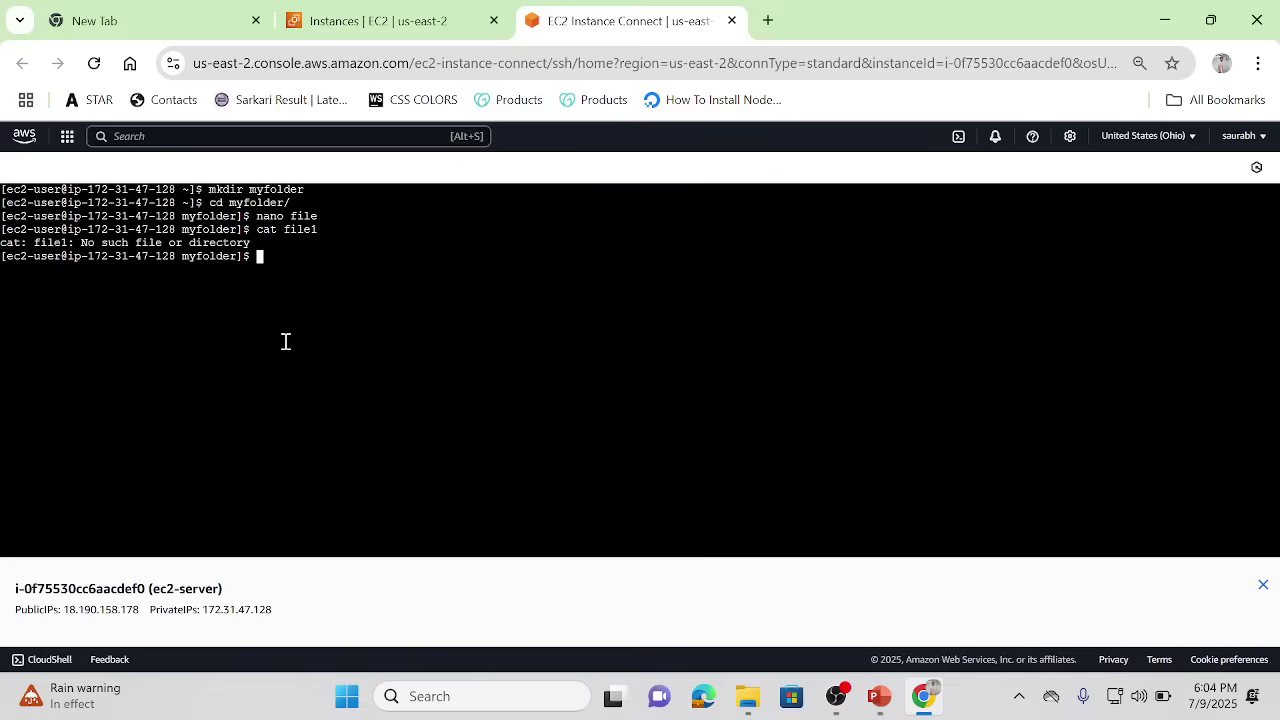
key(Up)
key(Return)
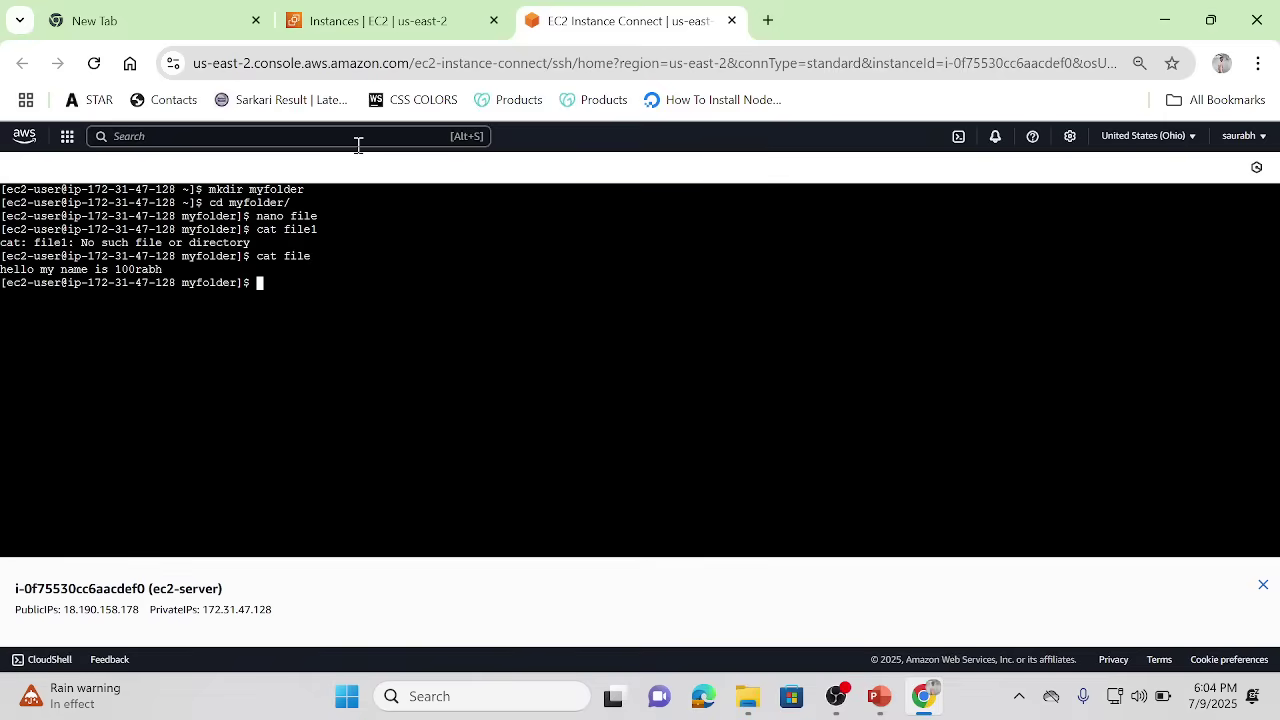
click(339, 10)
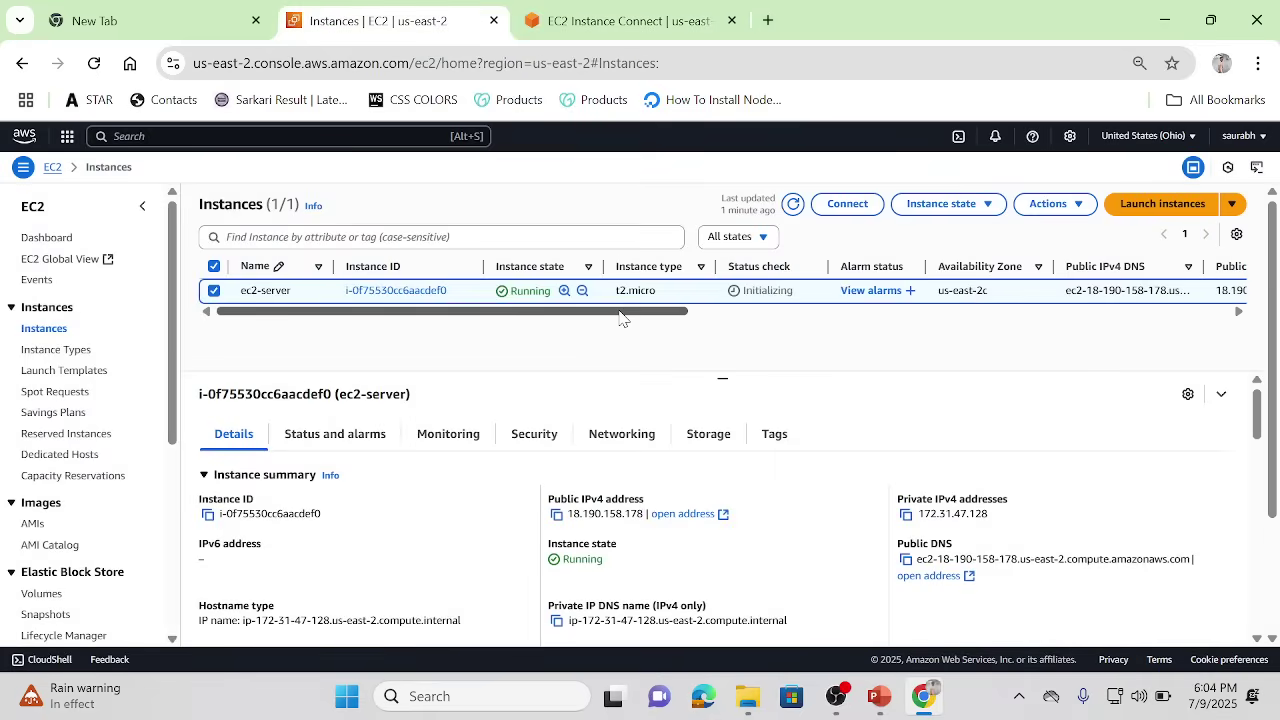
Step: Inspect the Instance state options for ec2-server on the Instances list
click(986, 206)
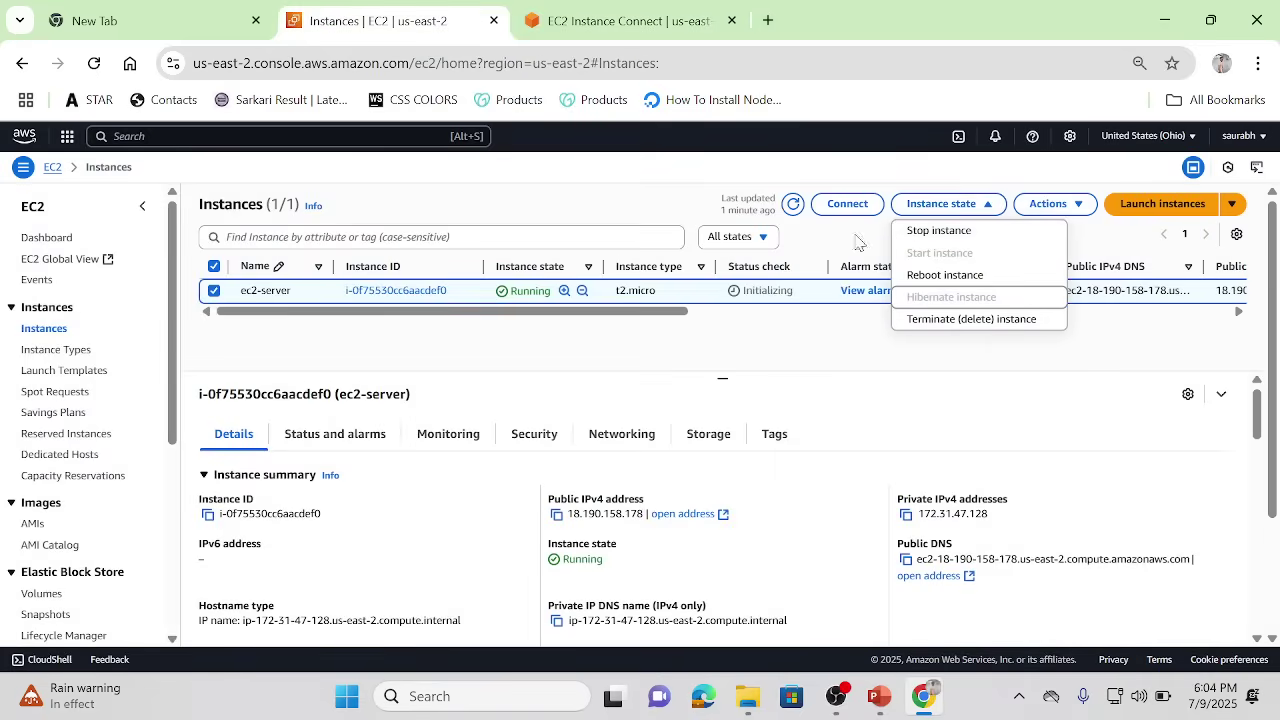
click(792, 206)
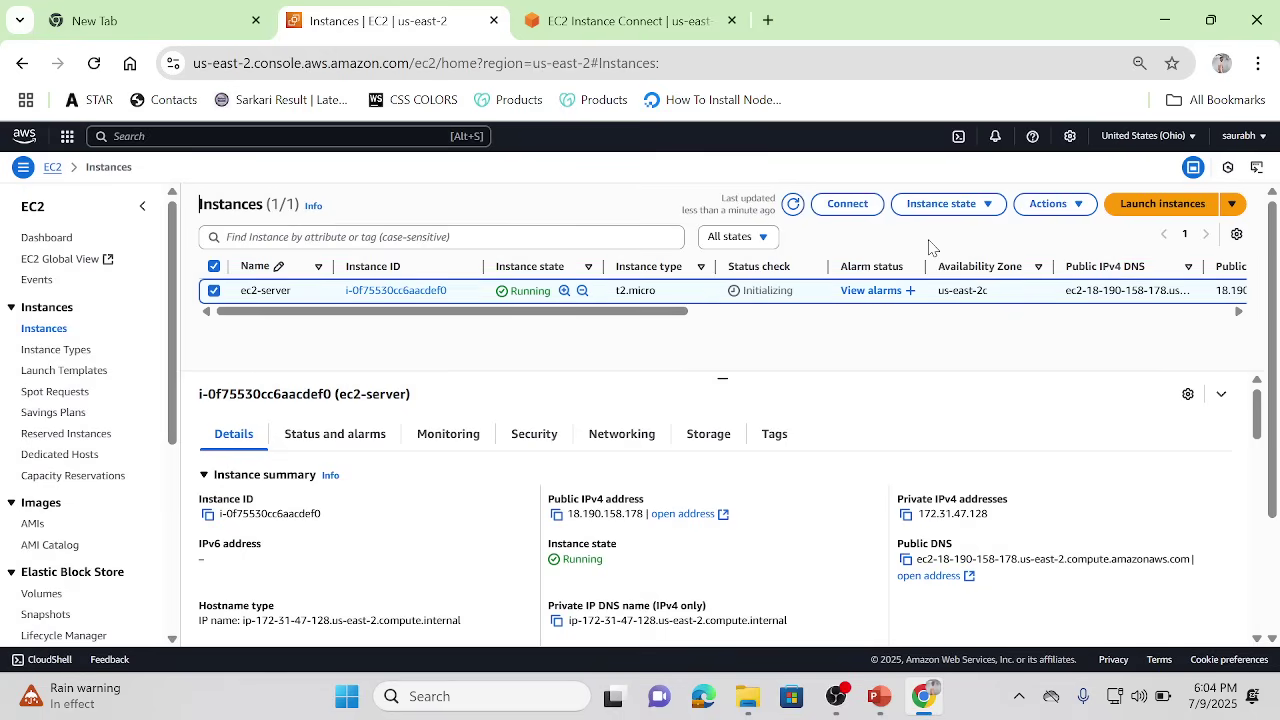
click(984, 206)
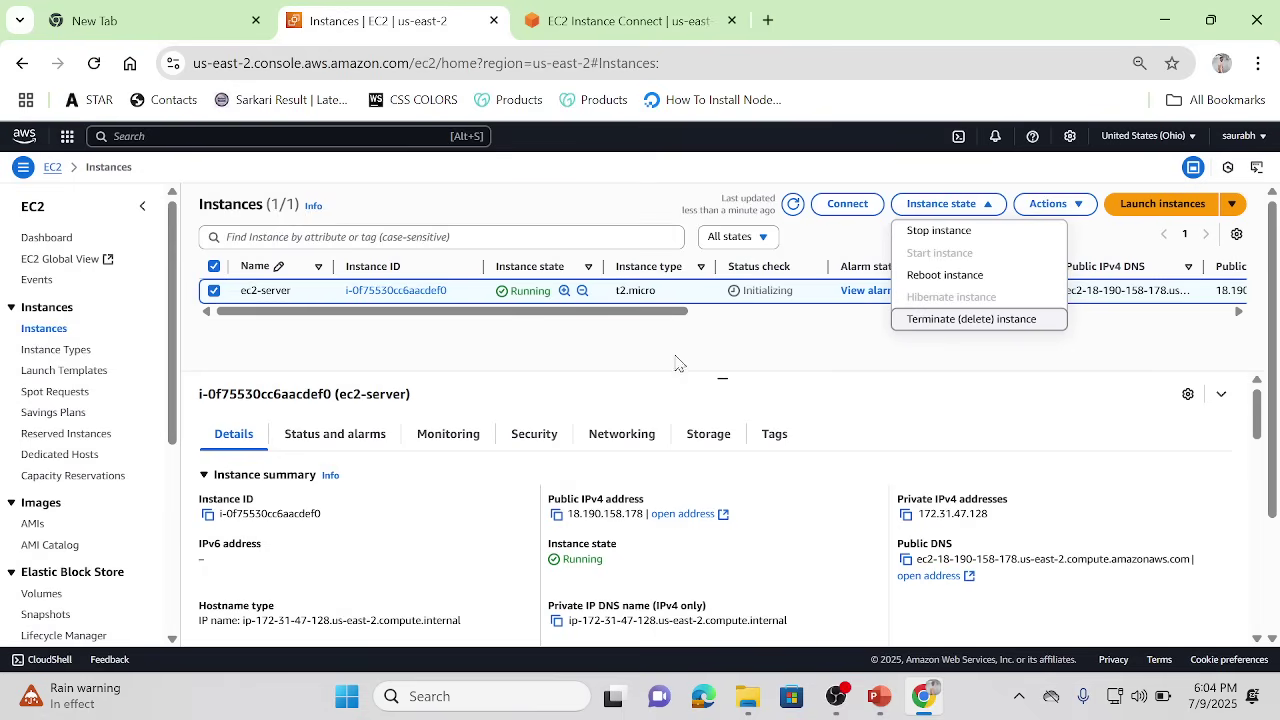
scroll(700, 318, right, 10)
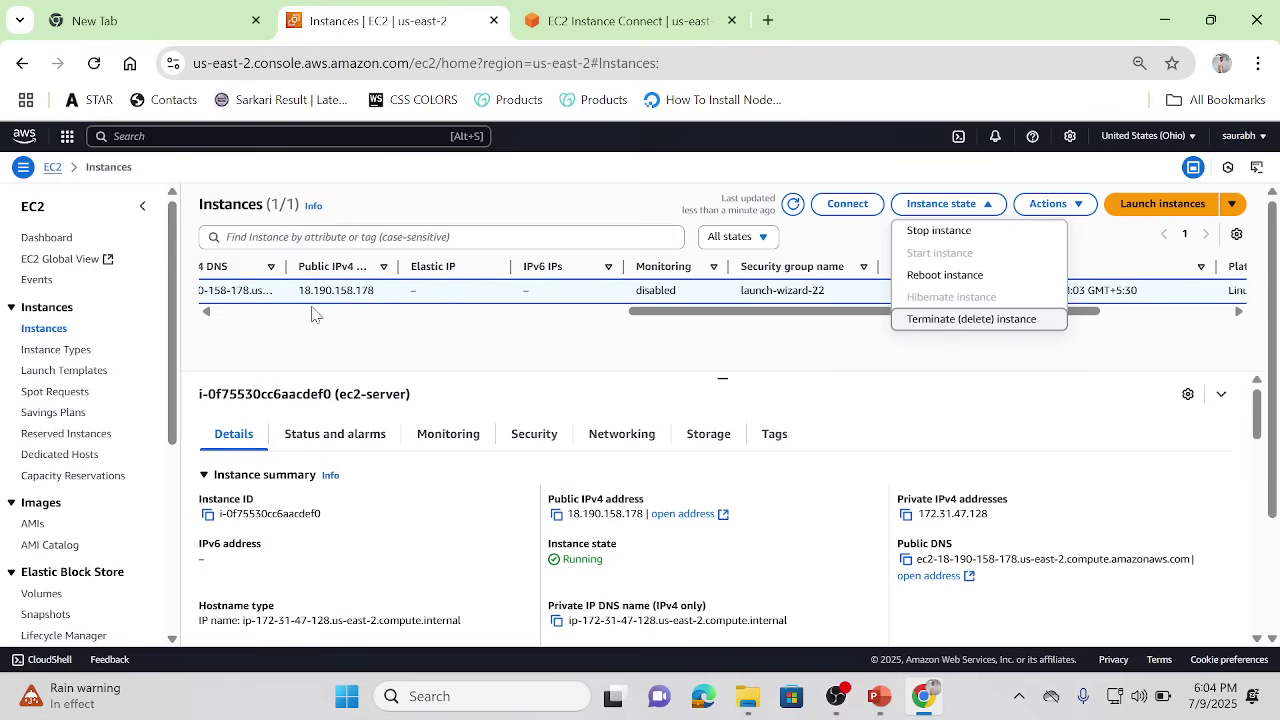
click(240, 318)
click(240, 316)
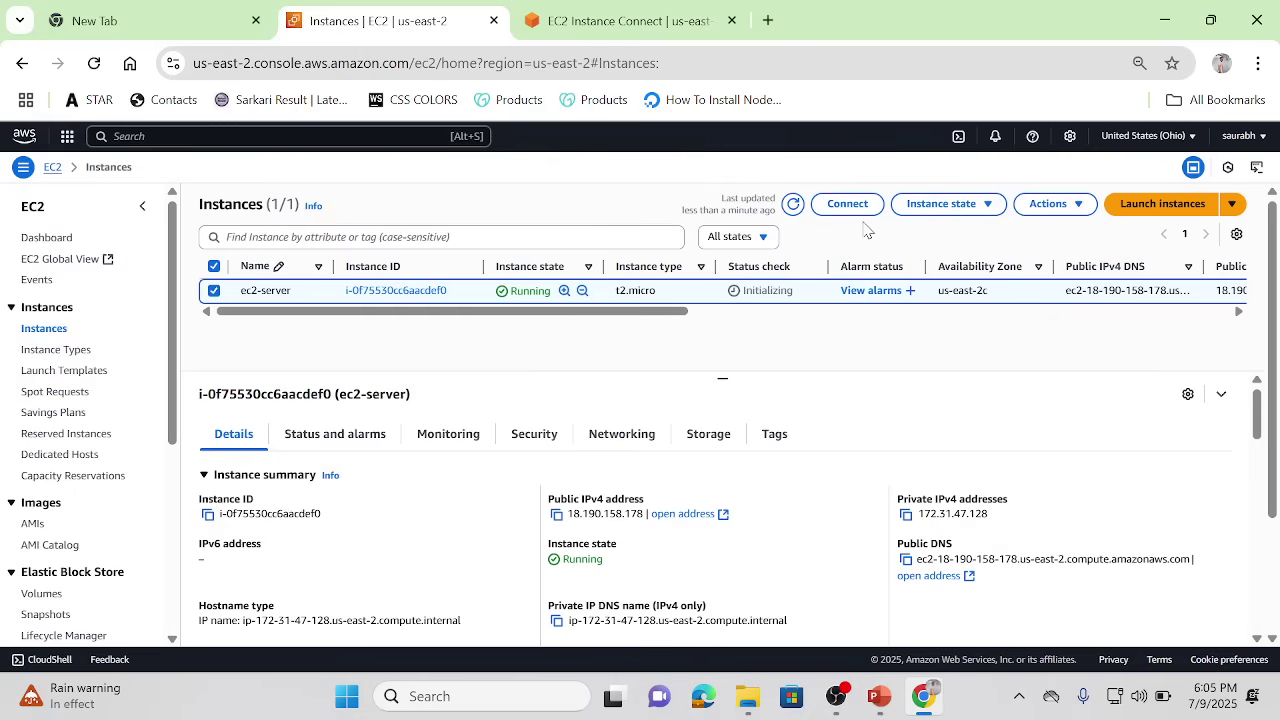
Step: Refresh the instances list, then go to Elastic Block Store Volumes
click(794, 206)
scroll(172, 463, down, 4)
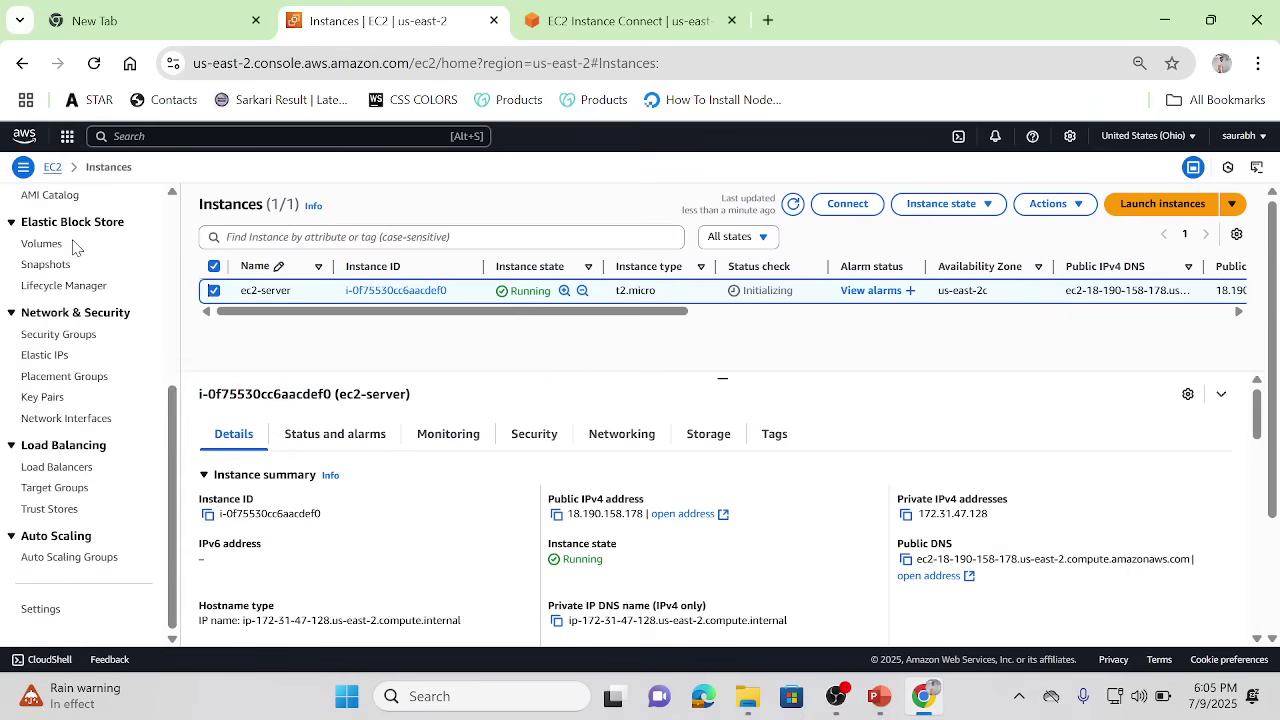
click(40, 244)
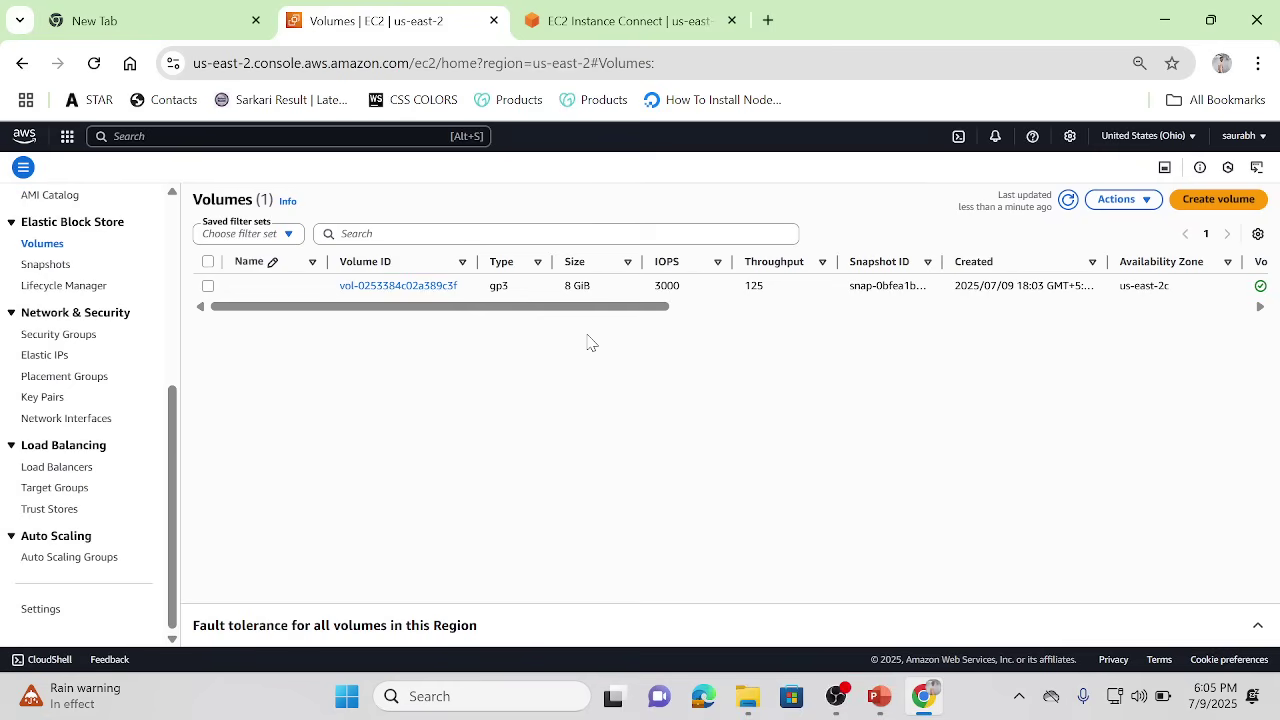
click(687, 309)
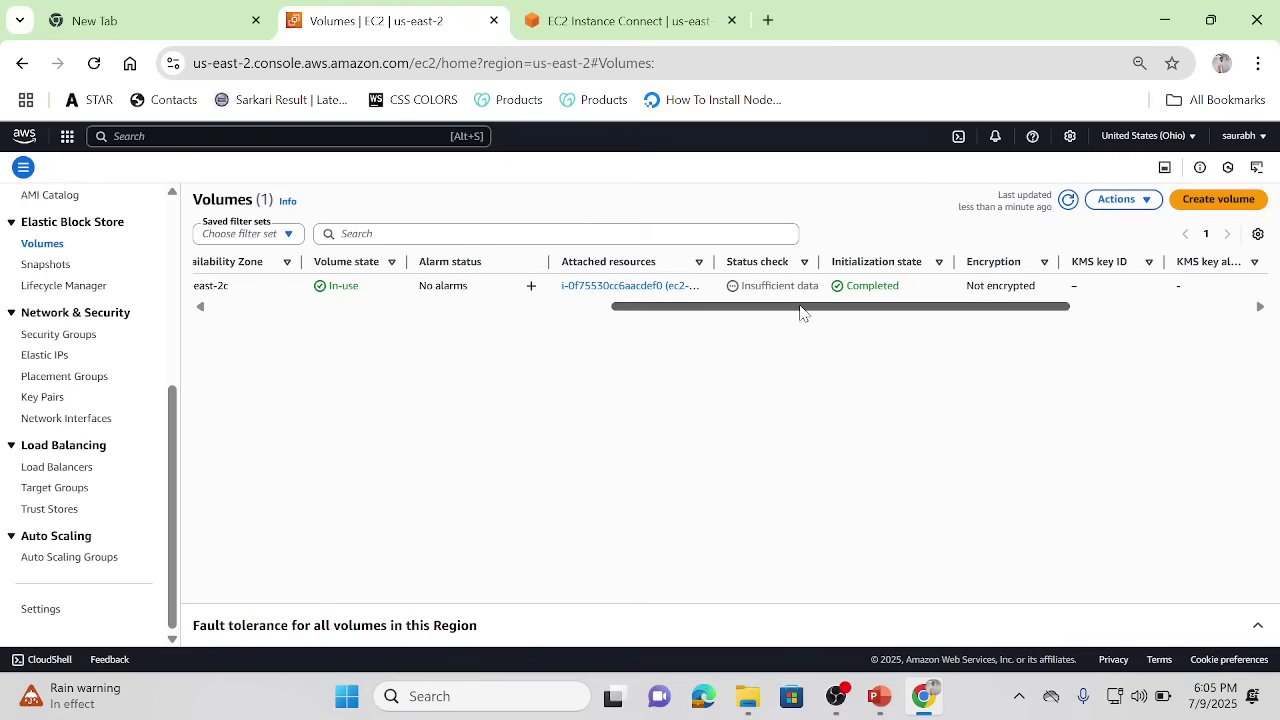
click(326, 311)
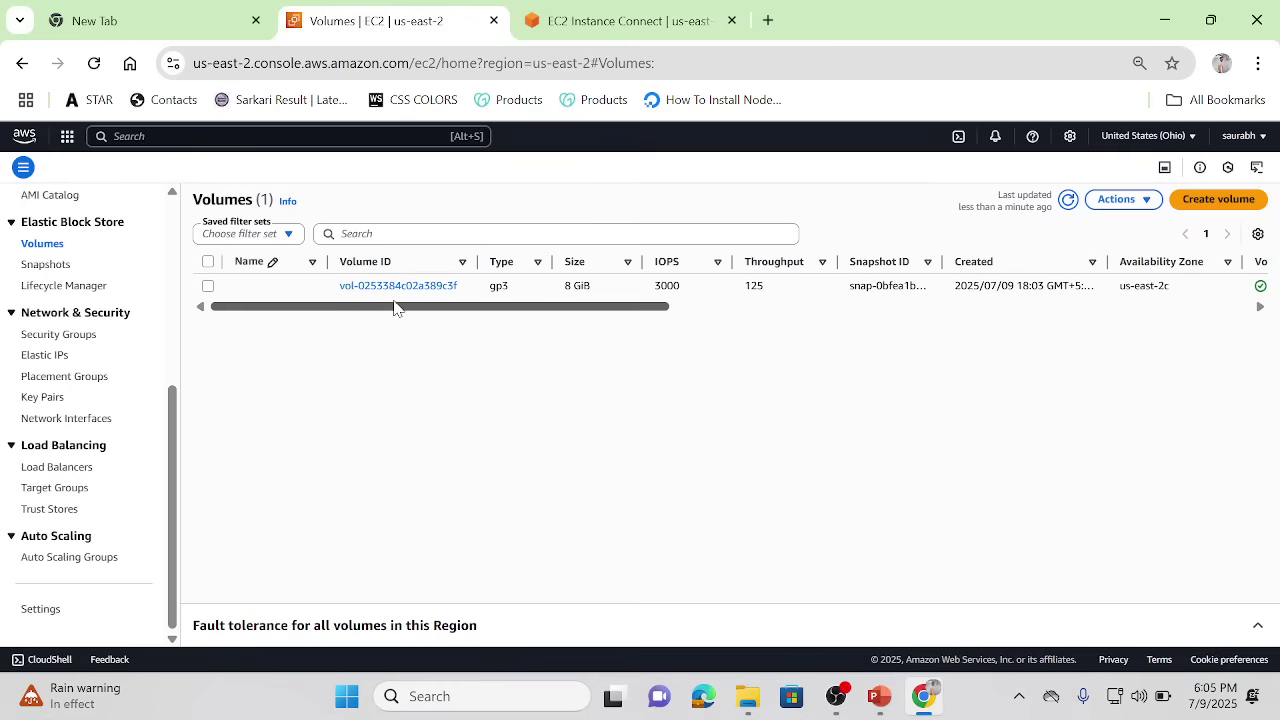
click(691, 309)
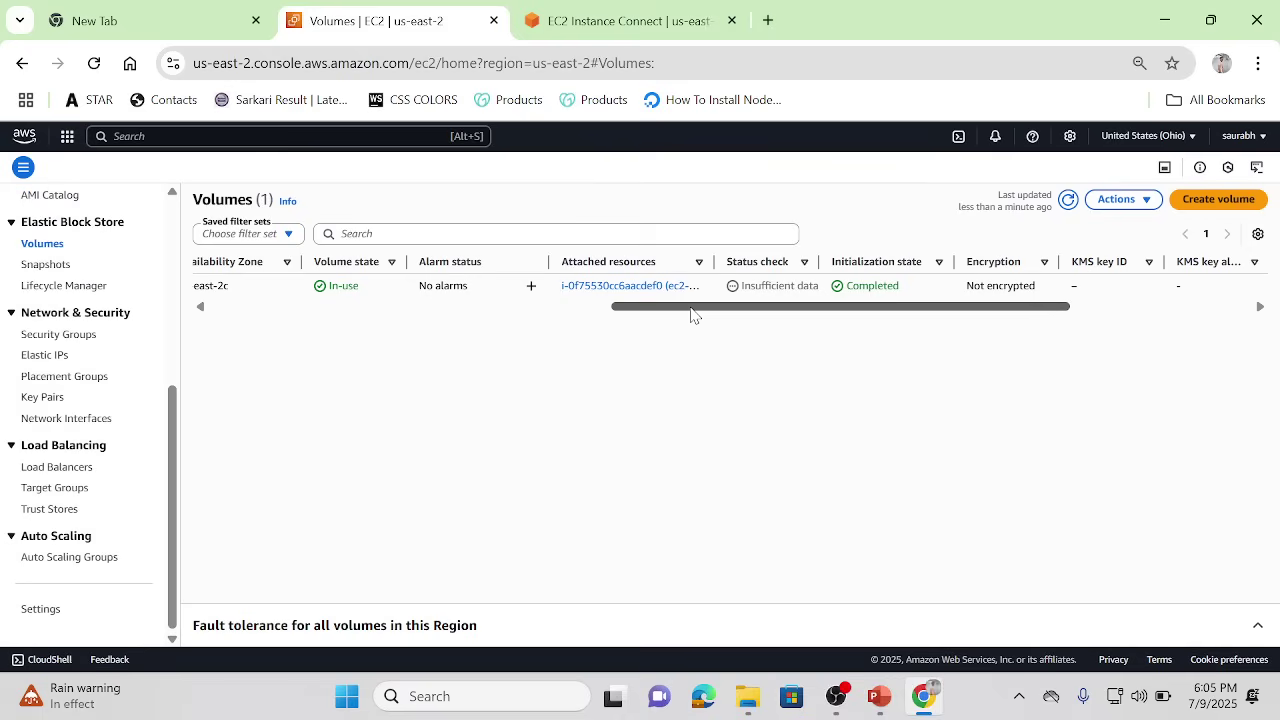
click(502, 312)
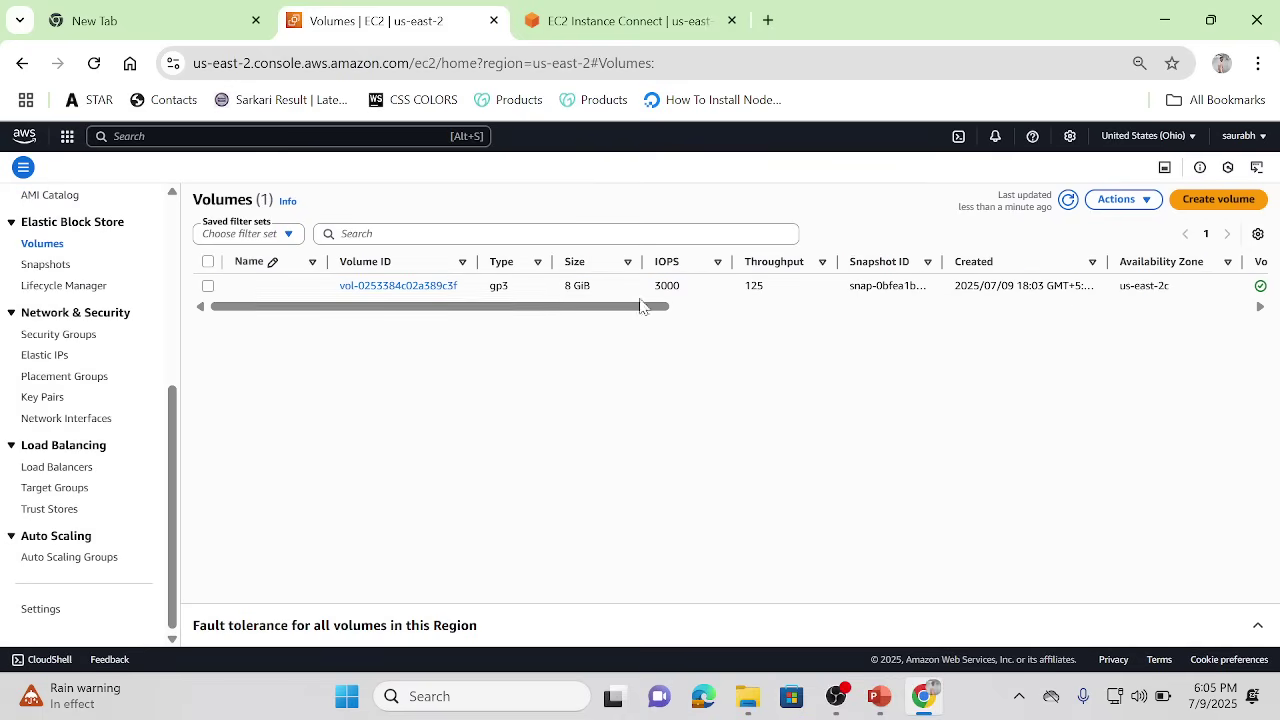
click(718, 312)
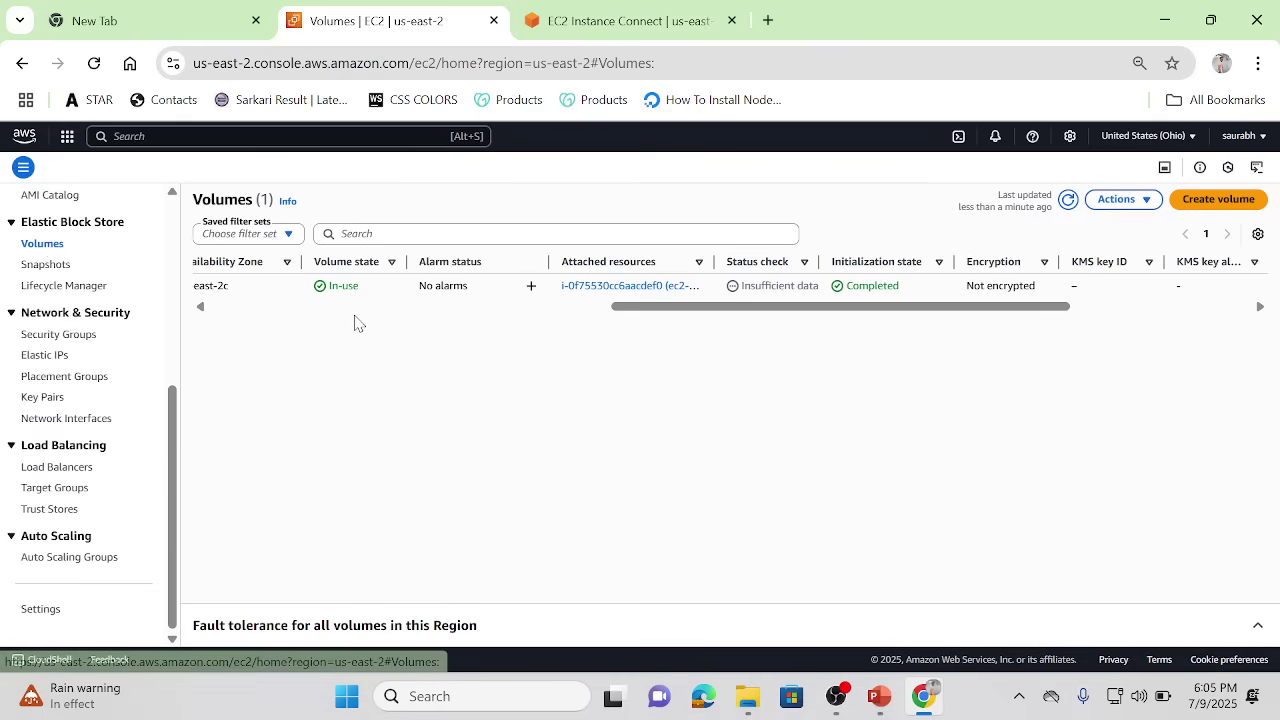
click(258, 307)
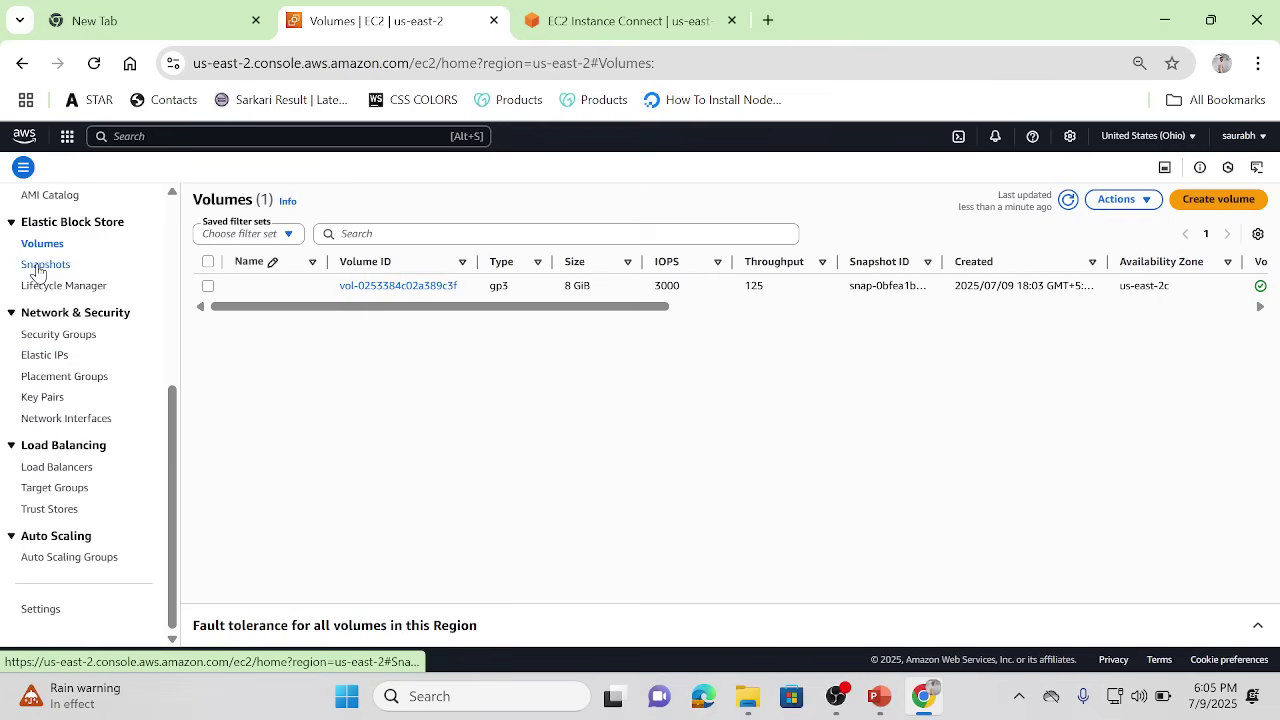
Step: Return to the refreshed Instances list and terminate ec2-server, confirming the deletion
click(170, 373)
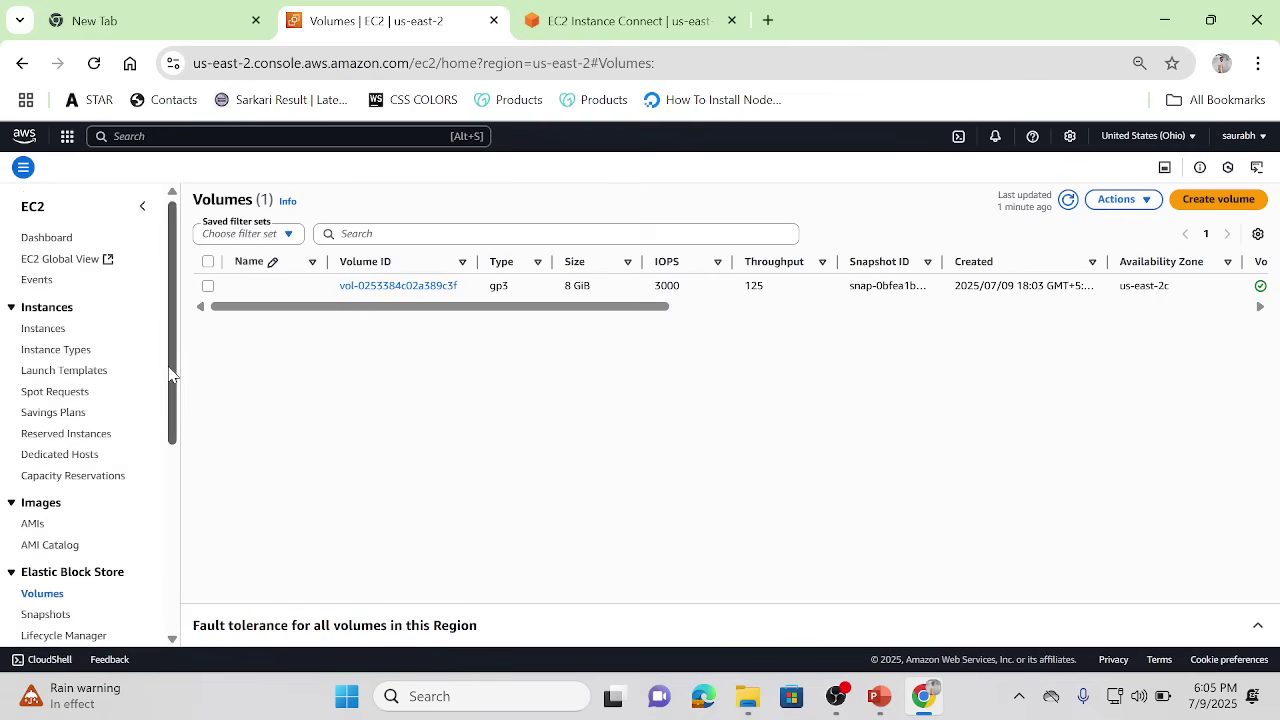
click(36, 329)
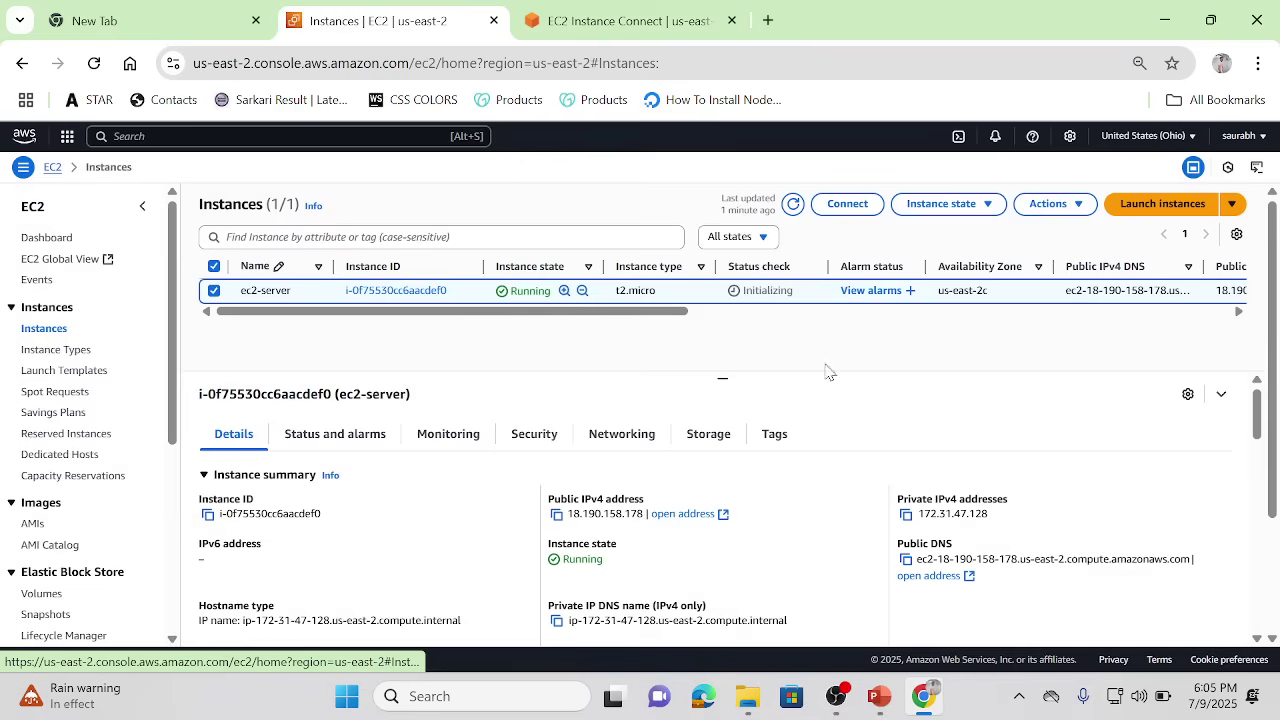
click(794, 208)
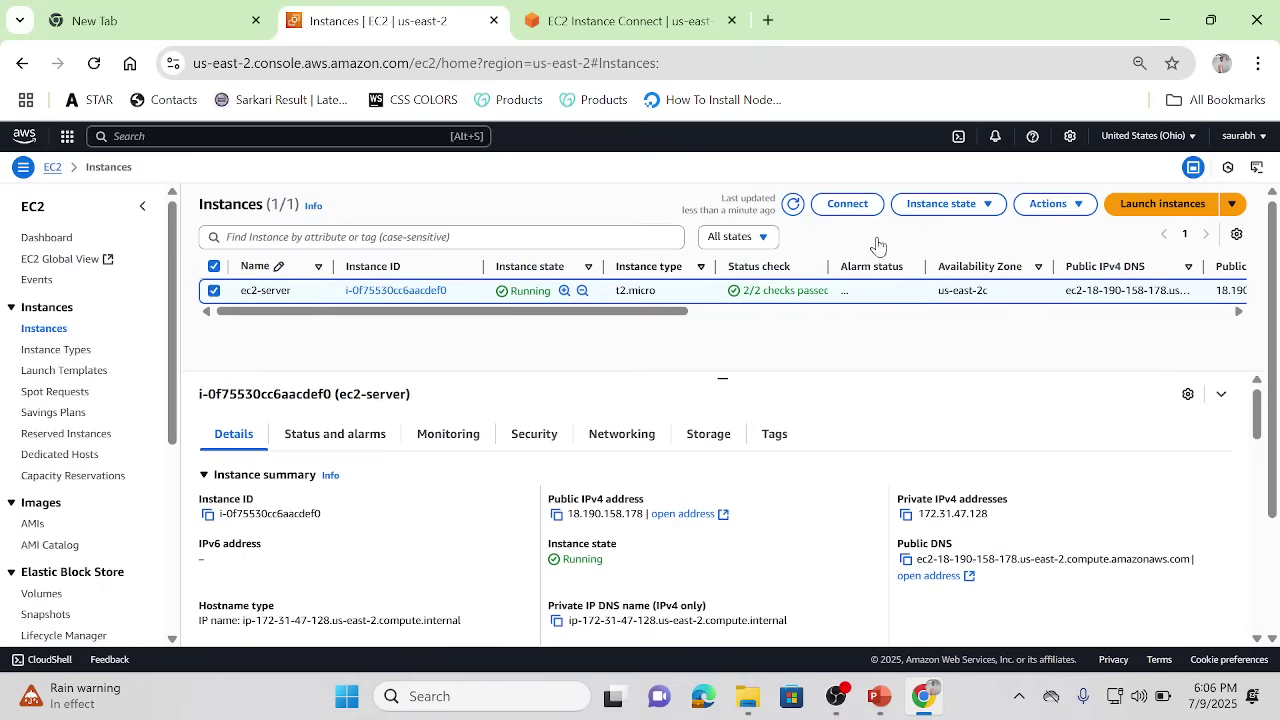
click(971, 206)
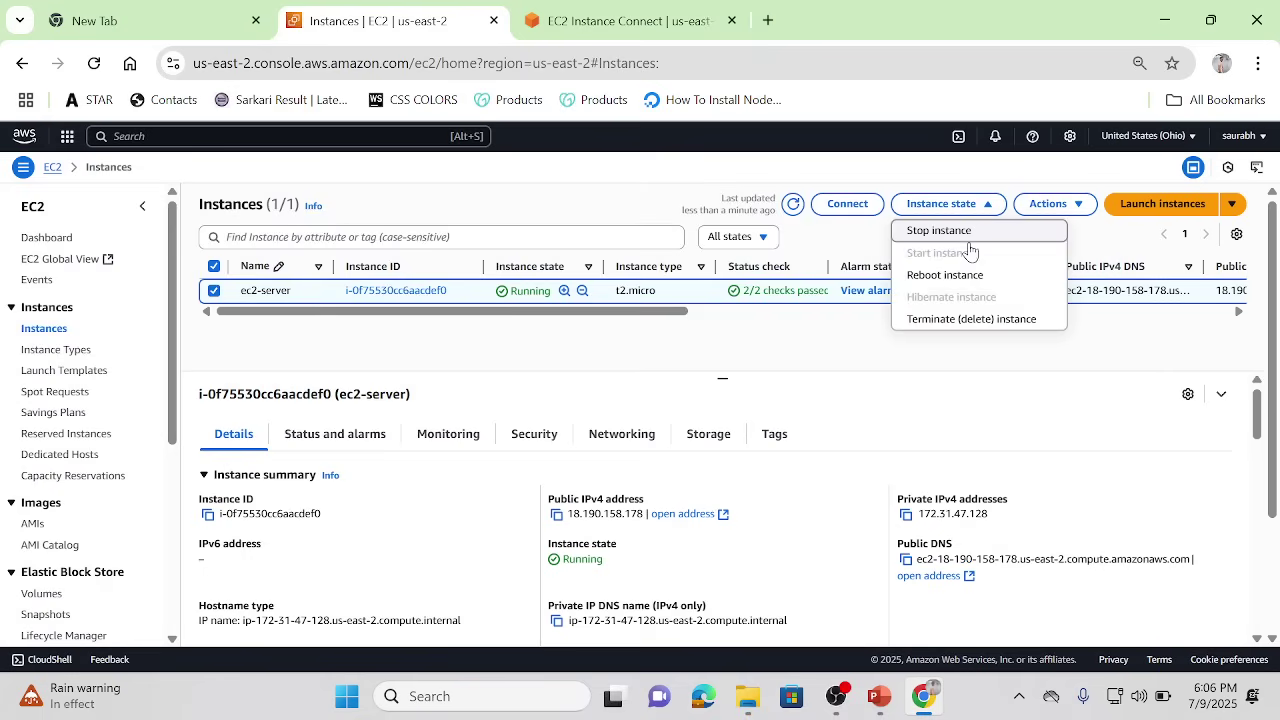
click(935, 320)
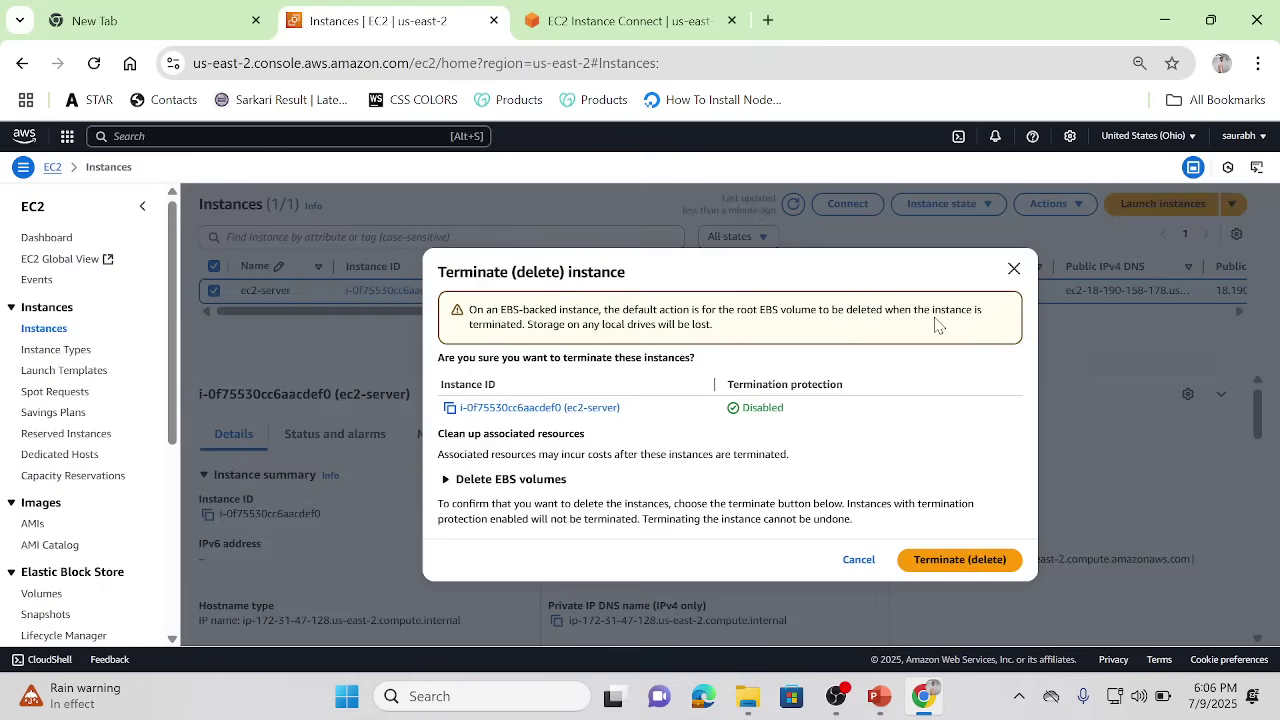
click(948, 557)
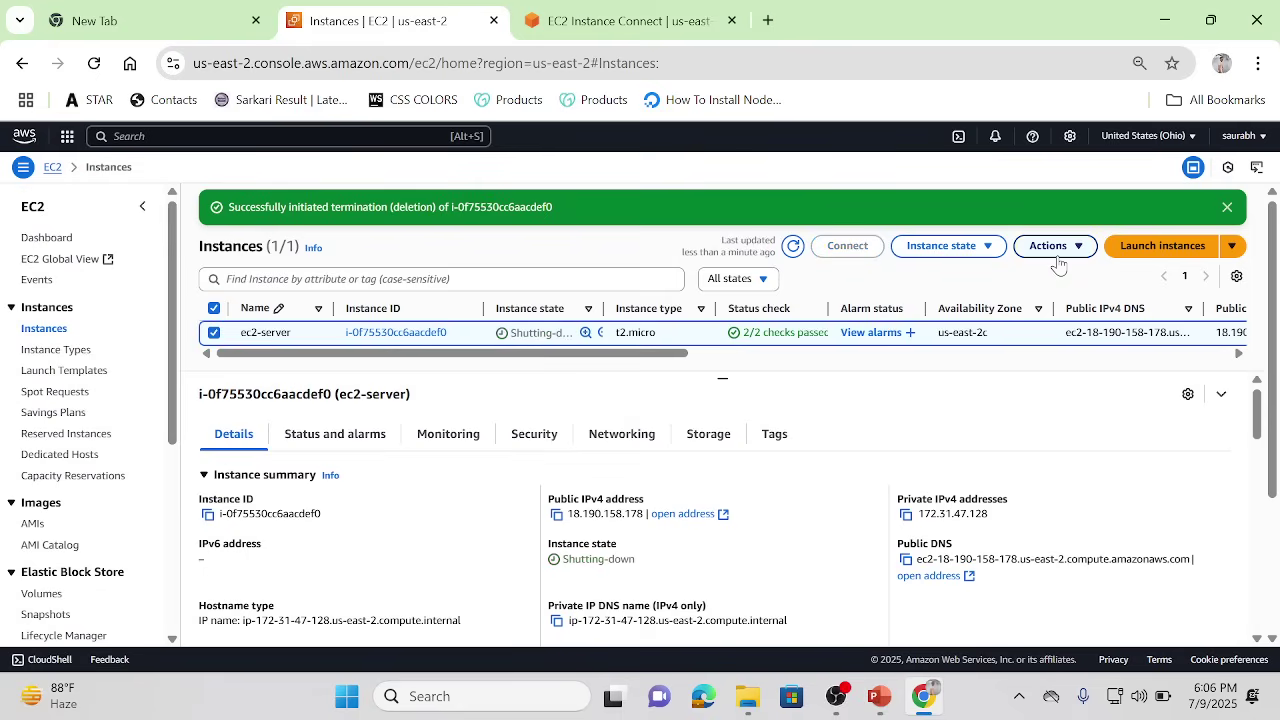
Step: Start a new instance launch and name it new-server
click(1160, 246)
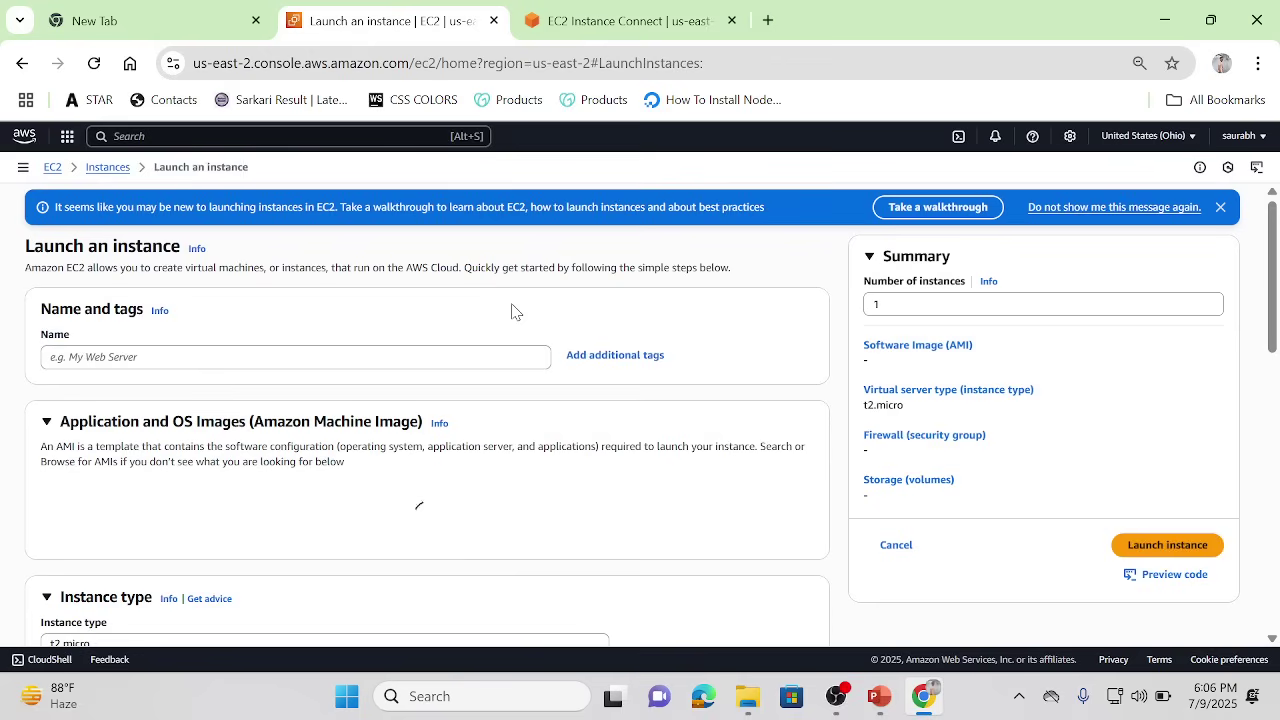
click(127, 353)
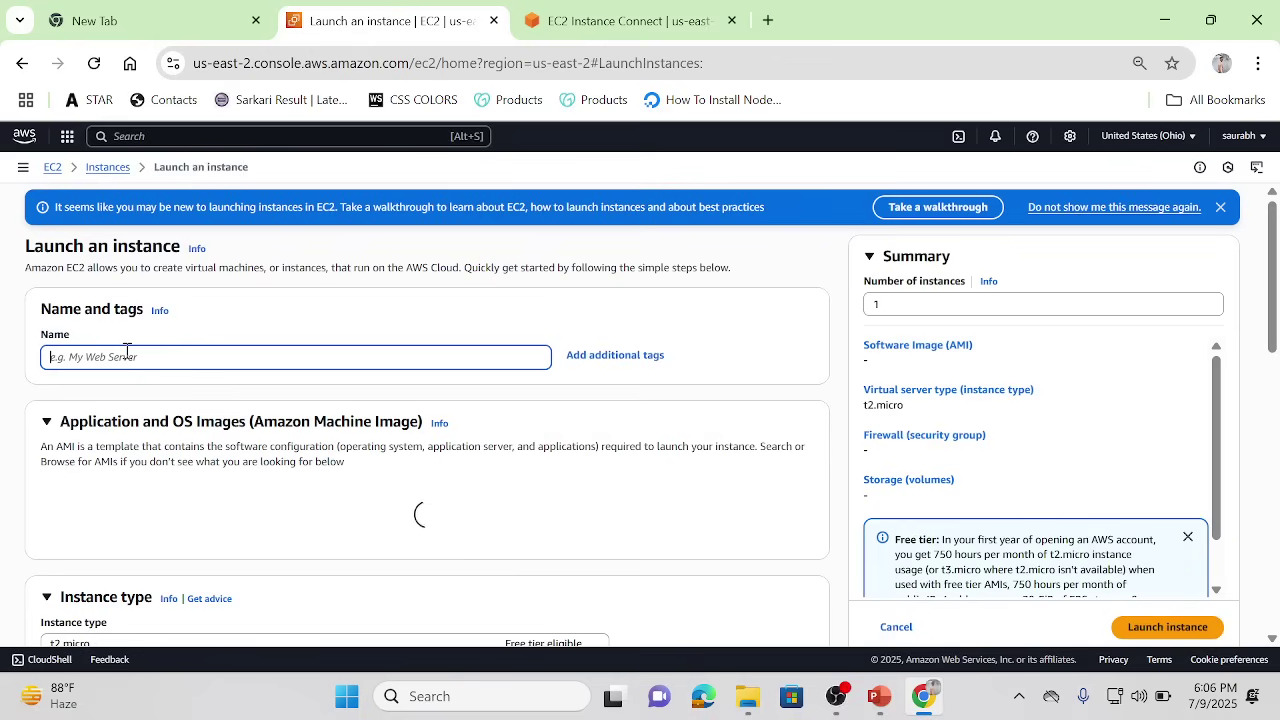
text(new)
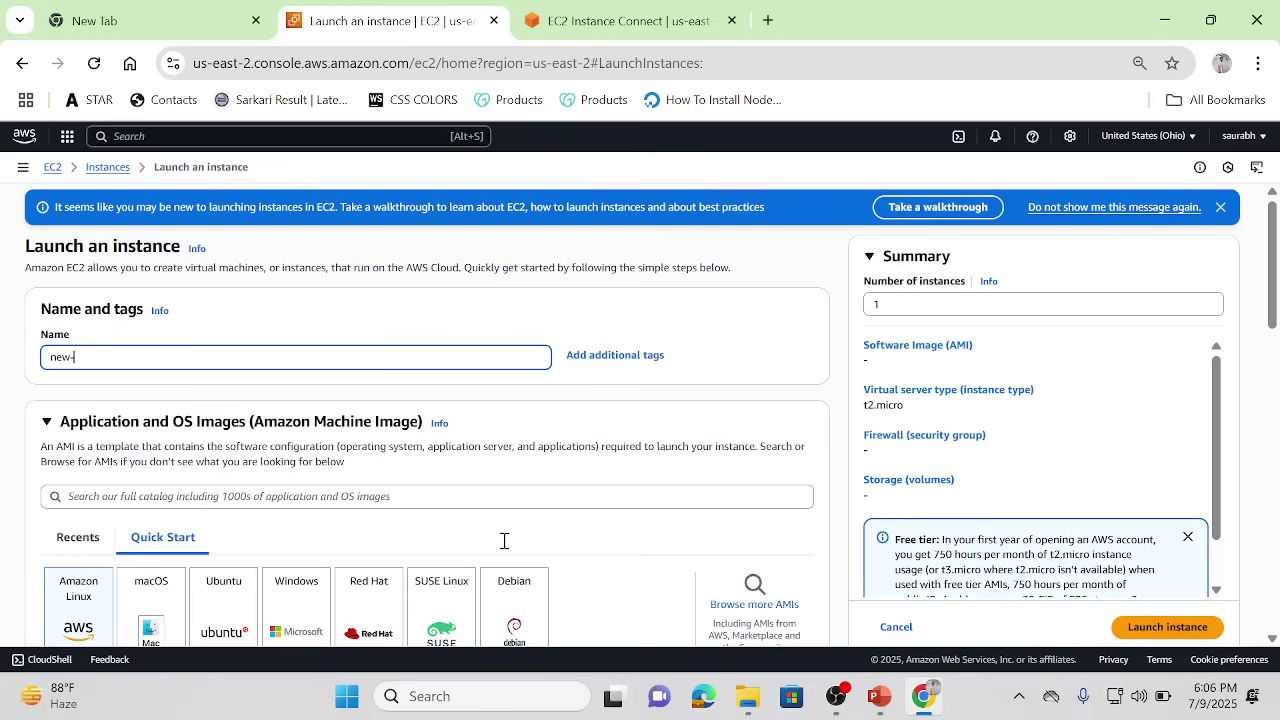
text(-server)
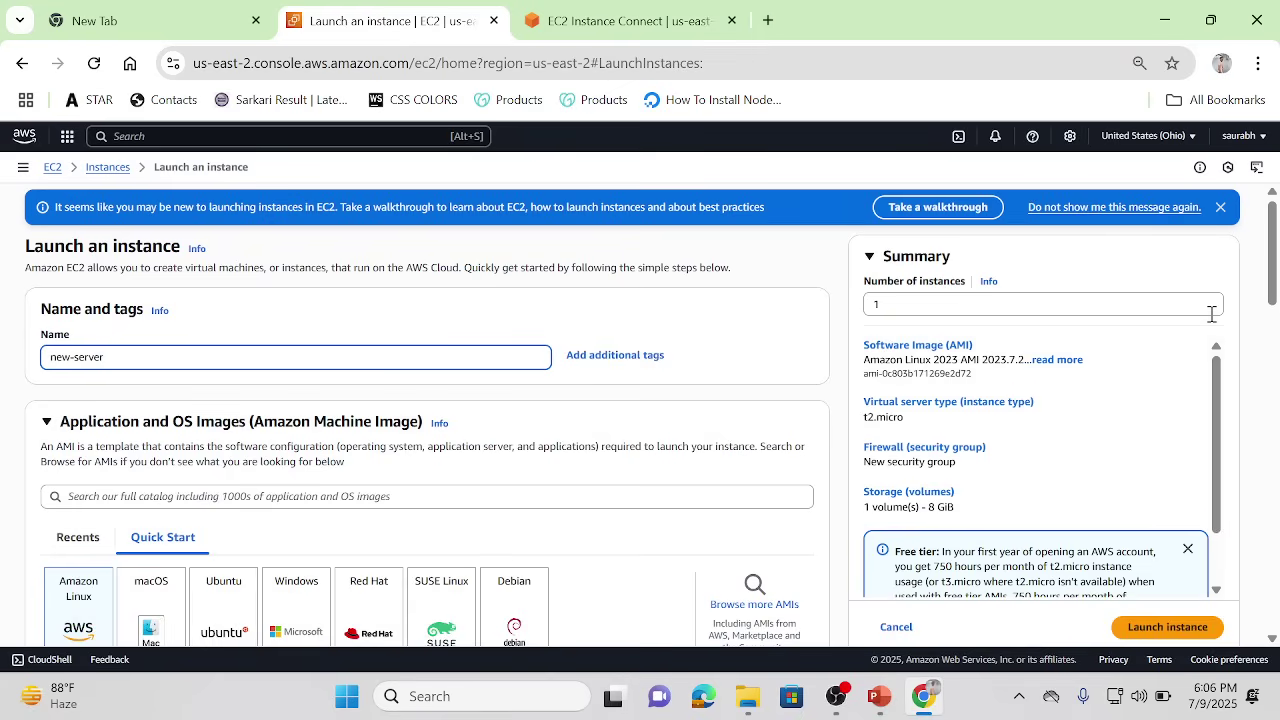
drag(1275, 248, 1278, 425)
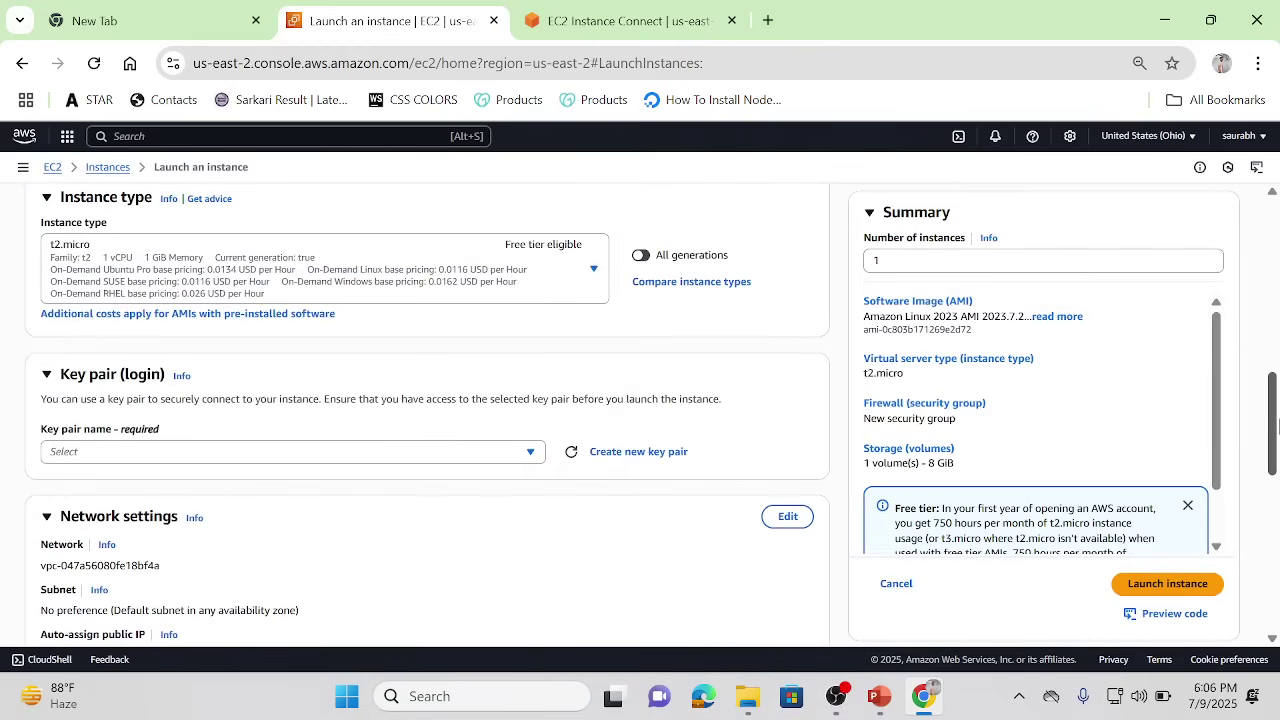
Step: Select july.key as new-server's key pair
click(528, 455)
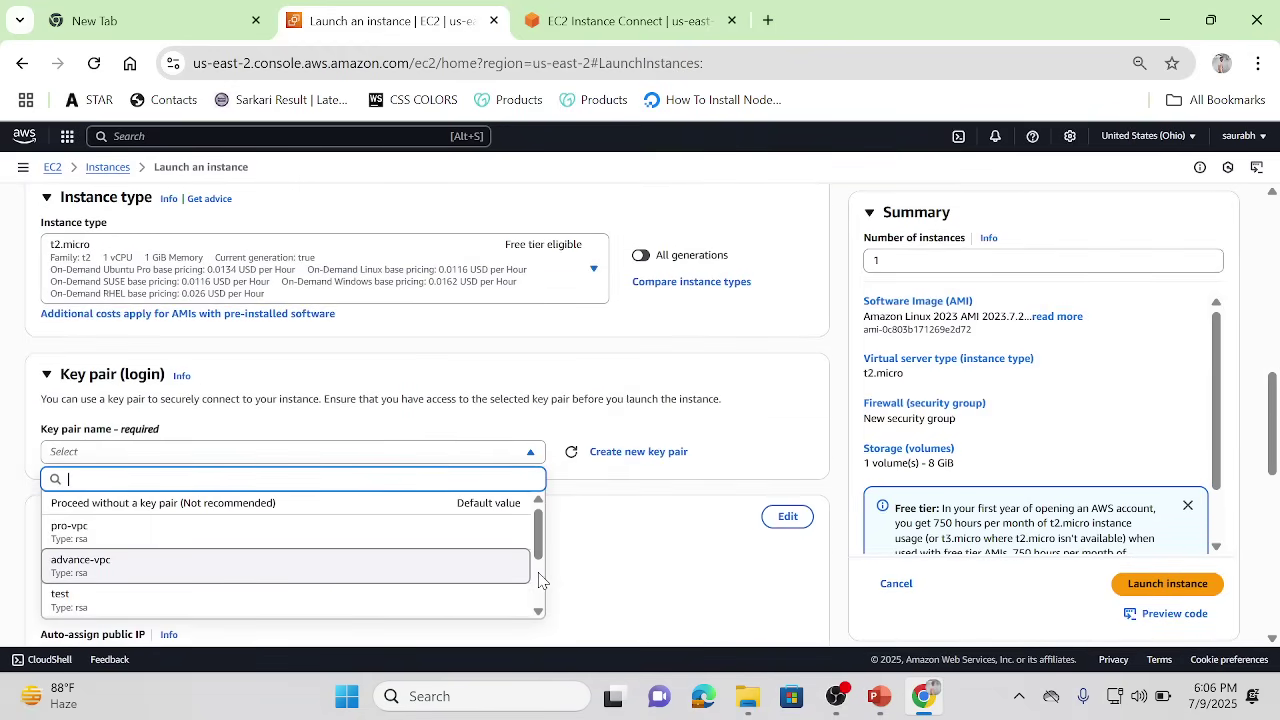
scroll(540, 580, down, 3)
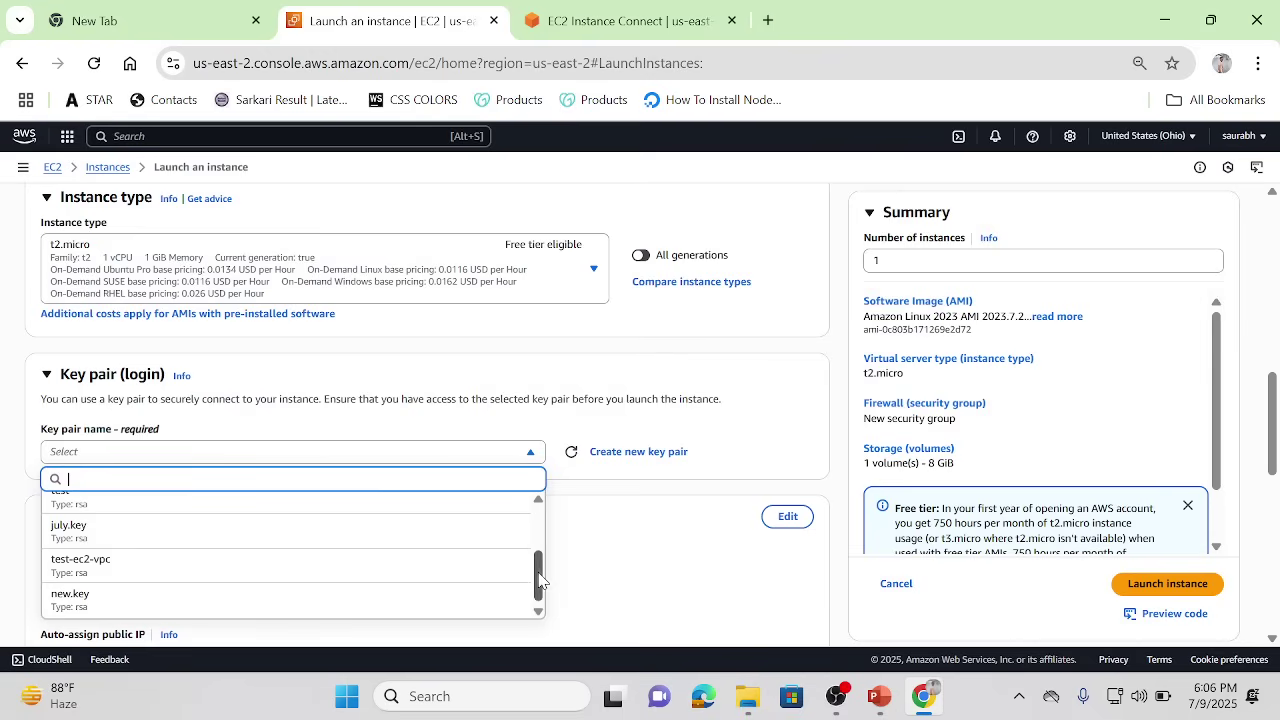
click(280, 533)
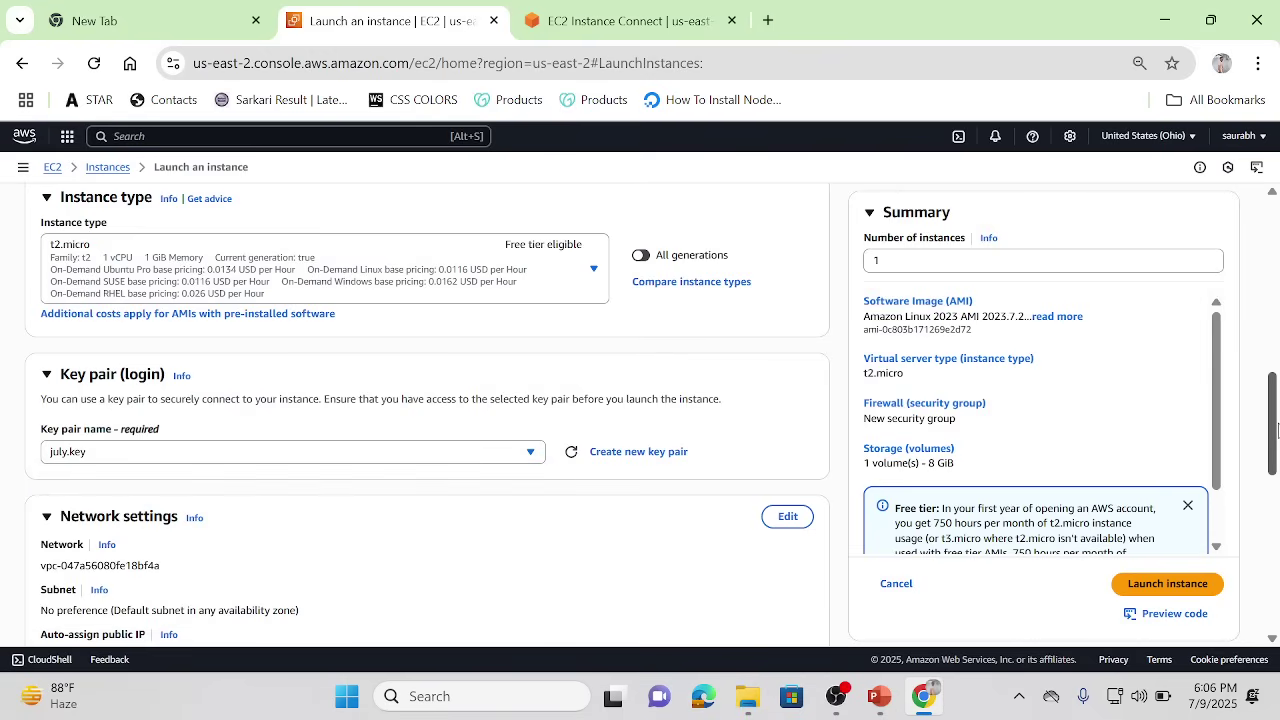
drag(1277, 428, 1277, 490)
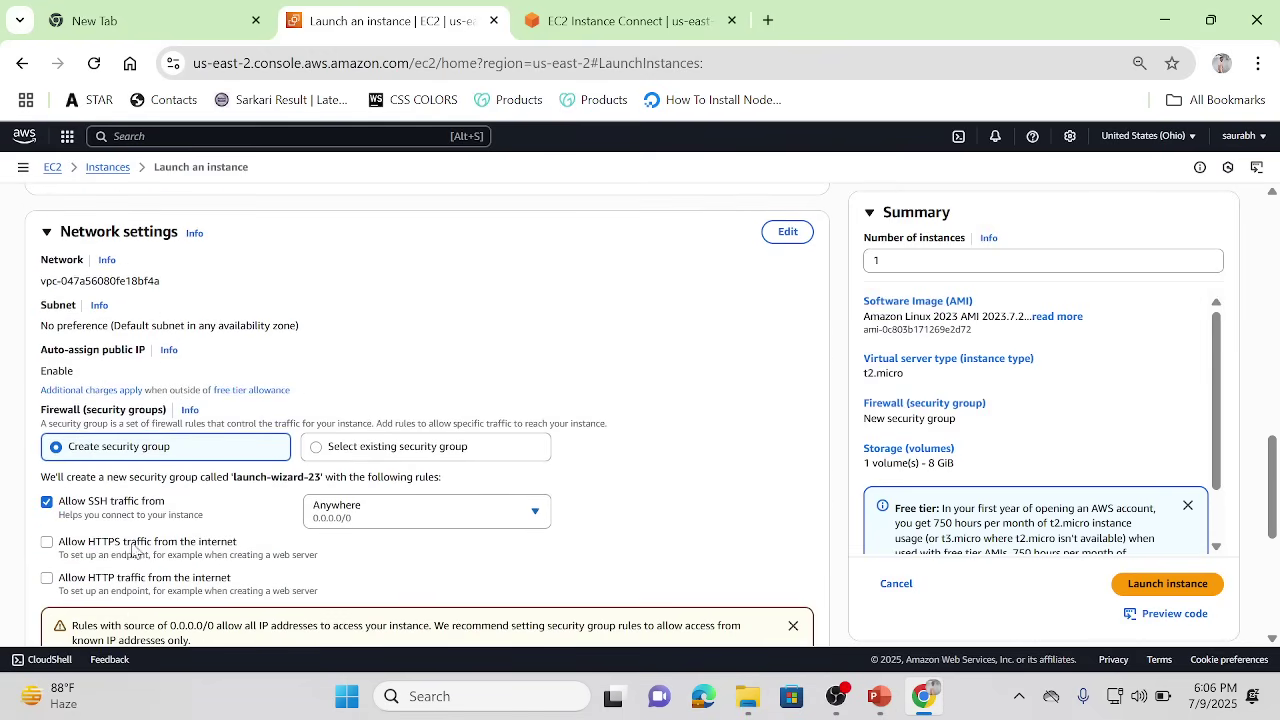
Step: Allow HTTPS and HTTP traffic, then launch new-server
click(47, 578)
click(47, 542)
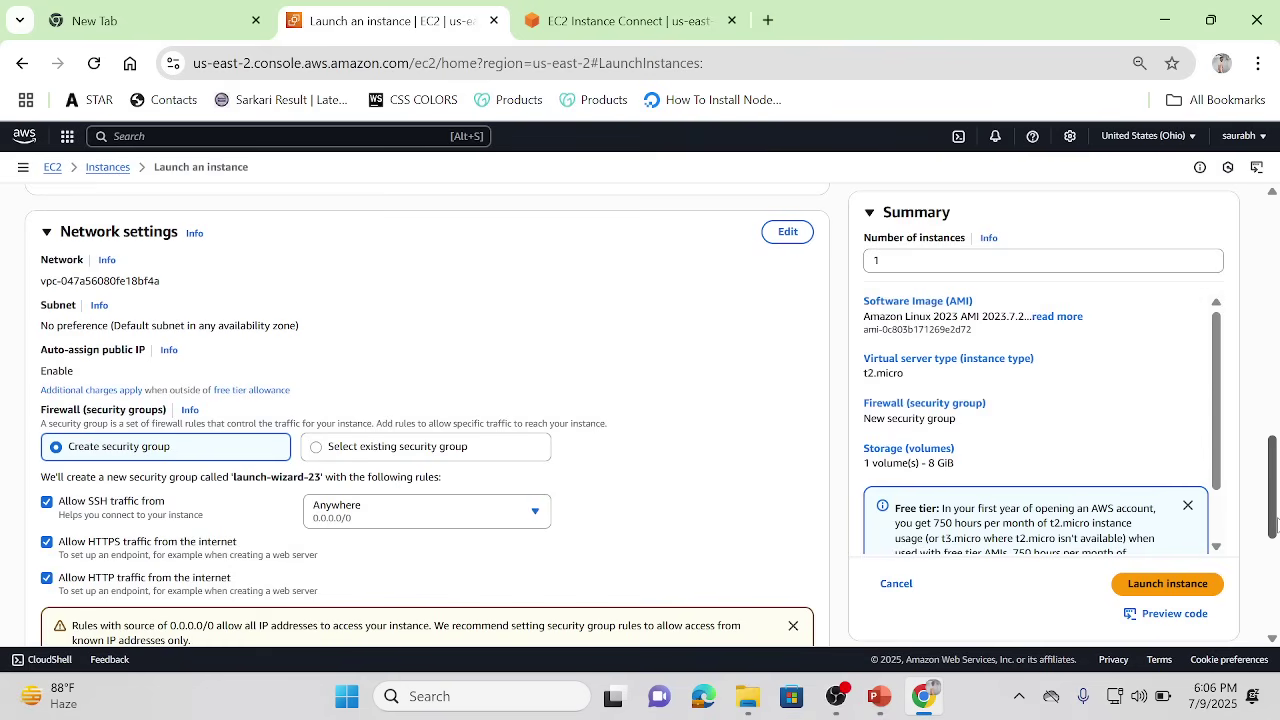
drag(1277, 520, 1279, 630)
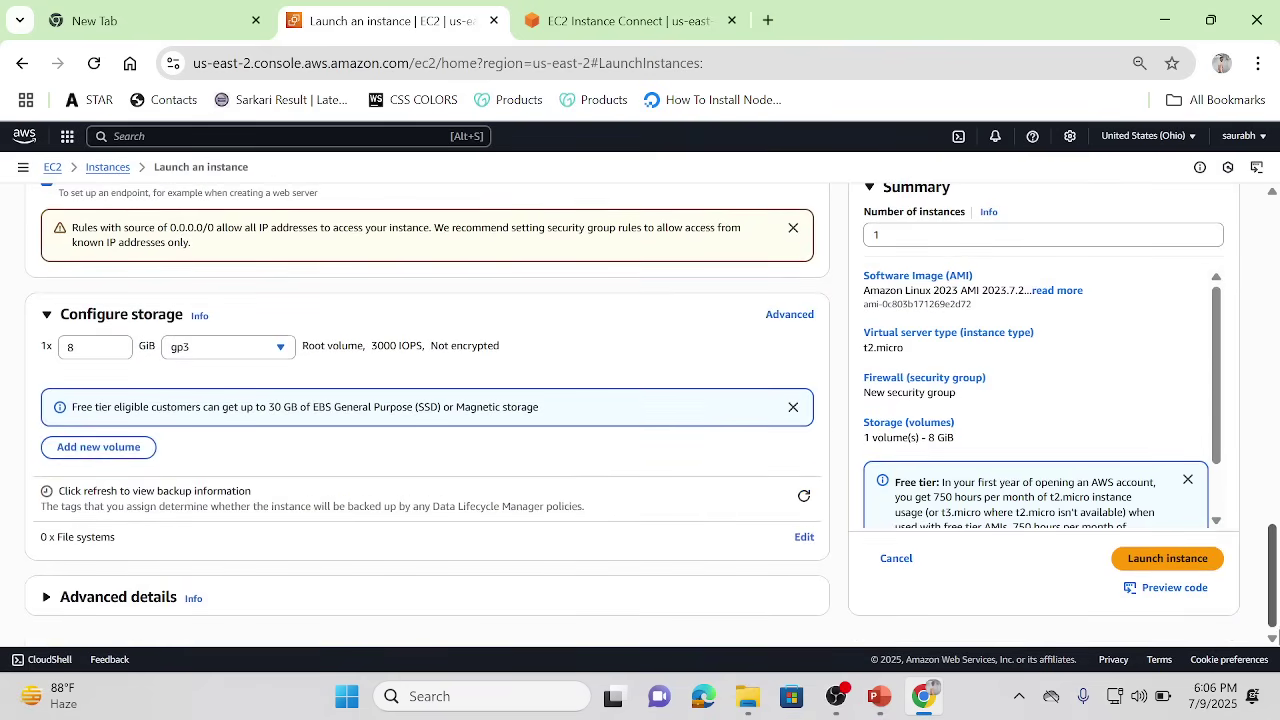
click(1145, 564)
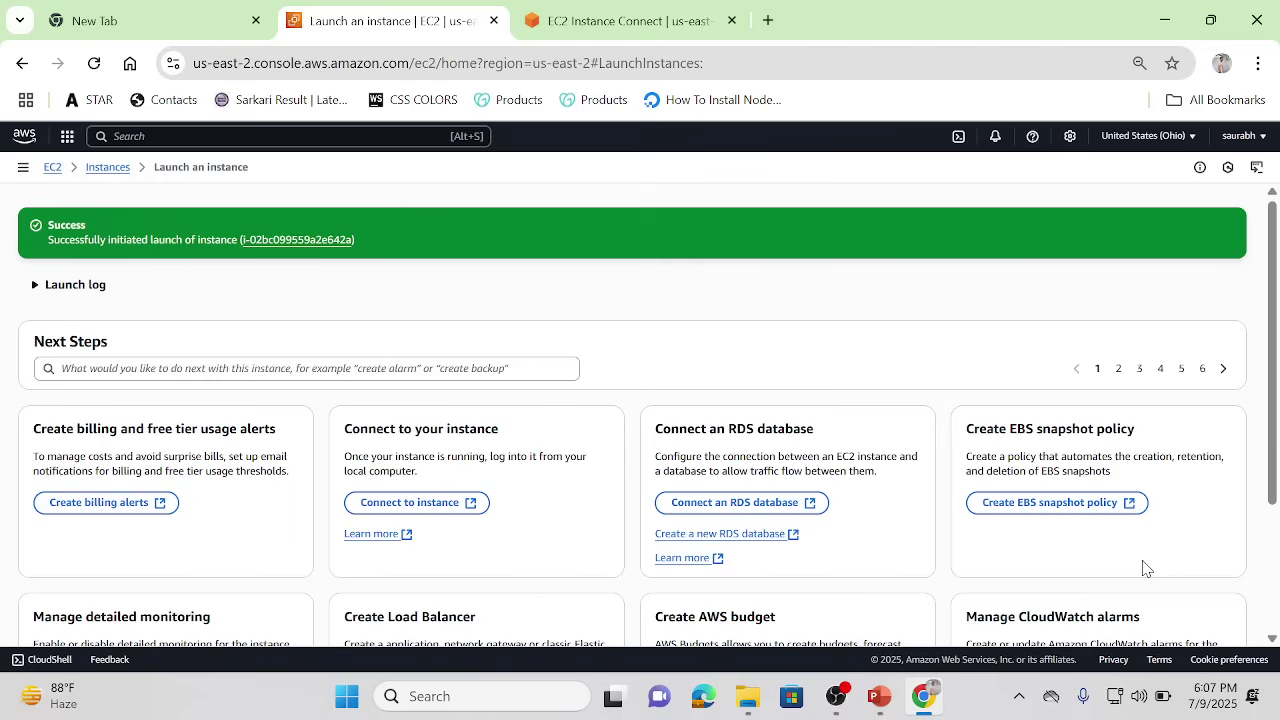
Step: Check the old terminal session, then return to the Instances list and refresh it
click(580, 10)
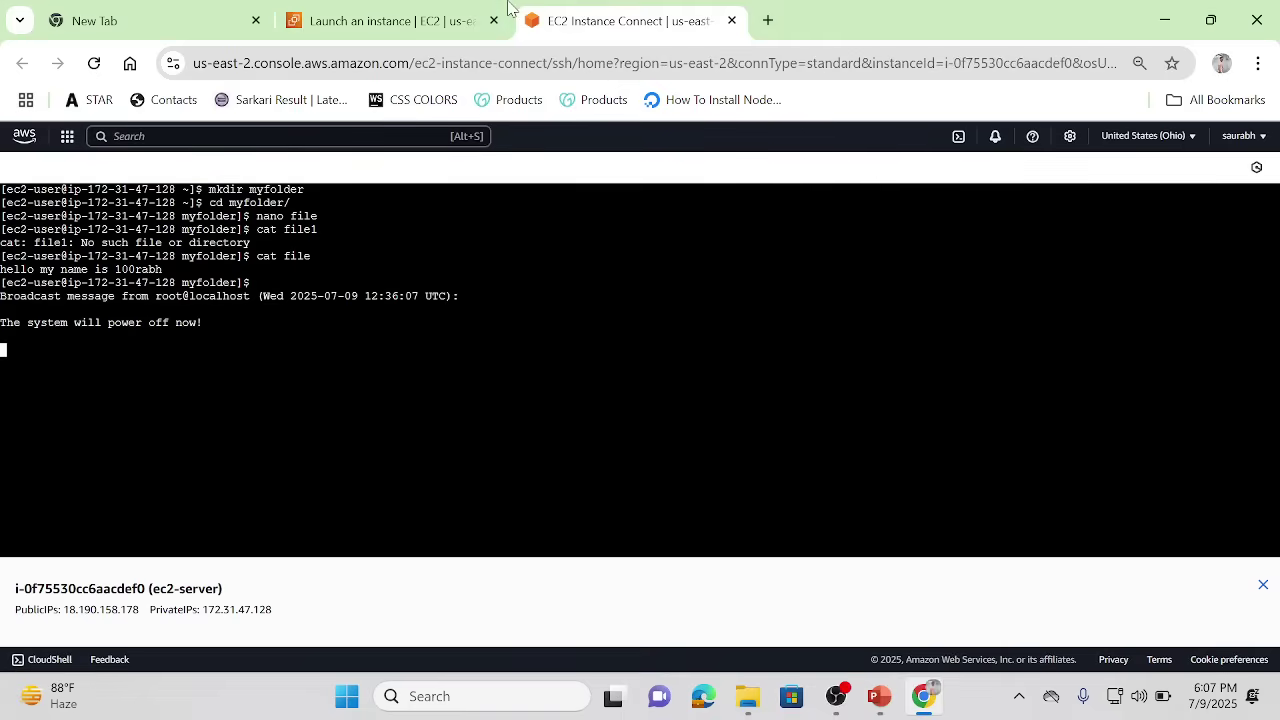
click(418, 12)
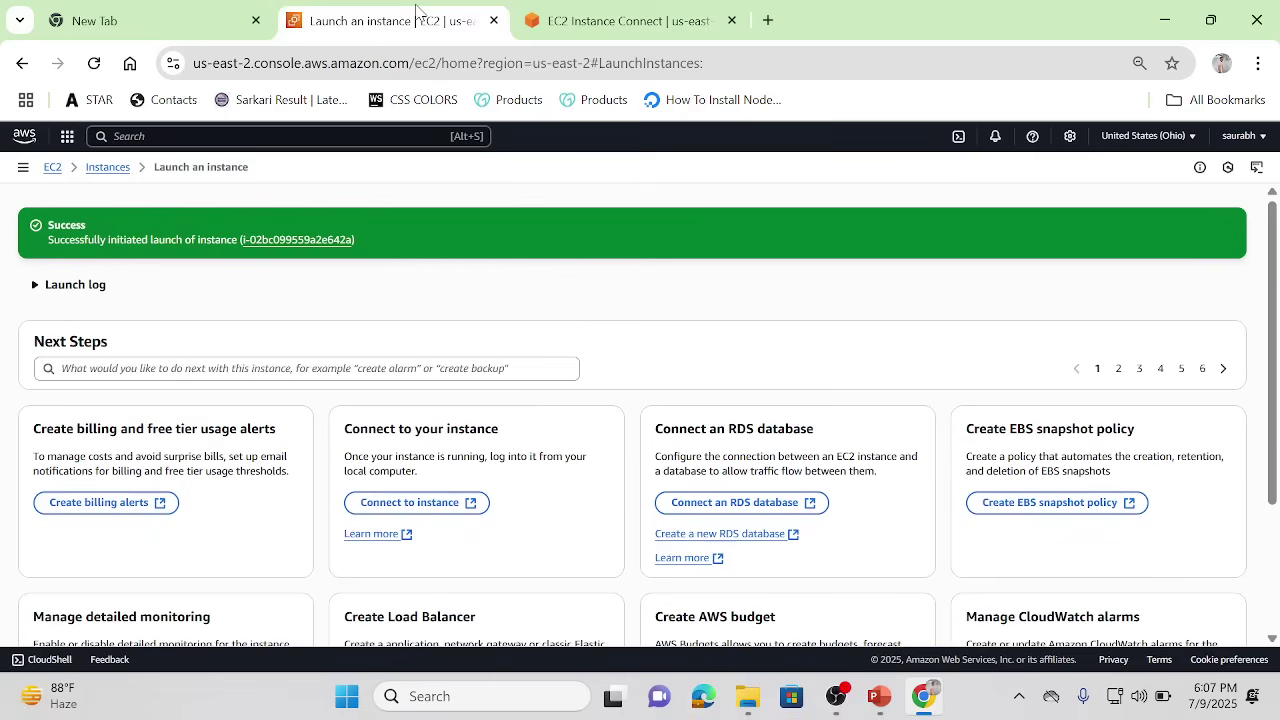
click(107, 167)
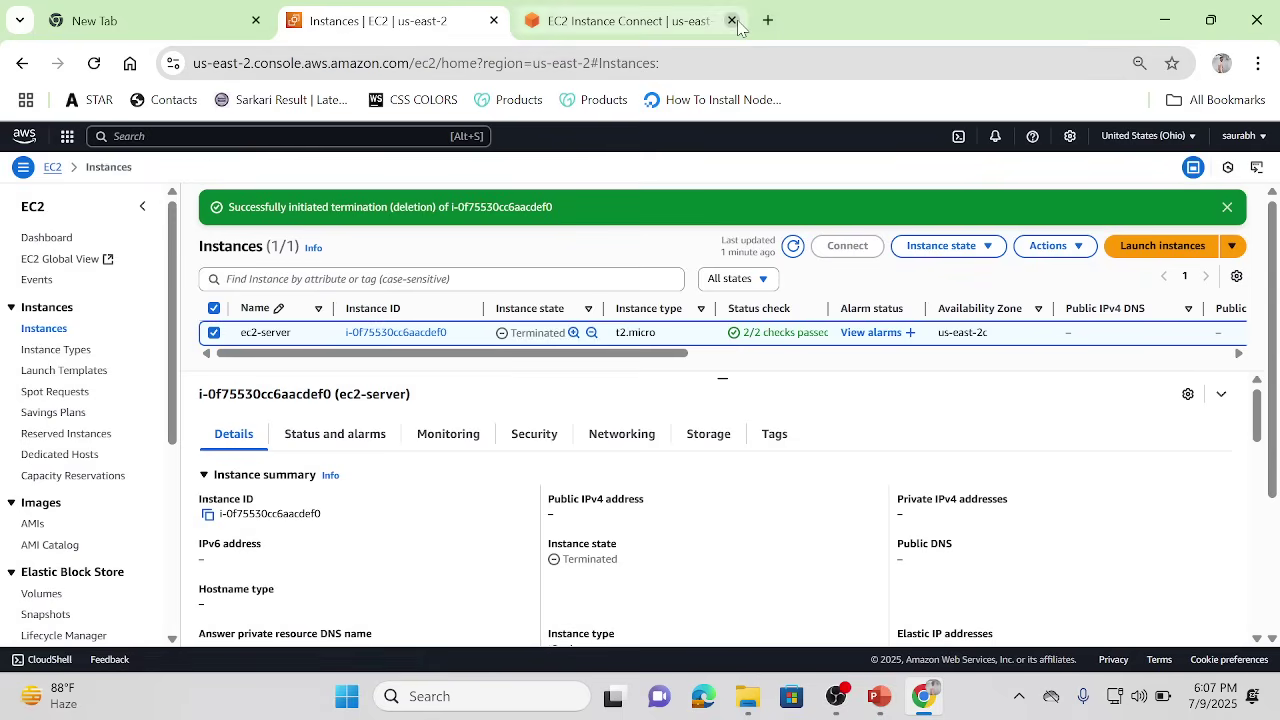
click(794, 245)
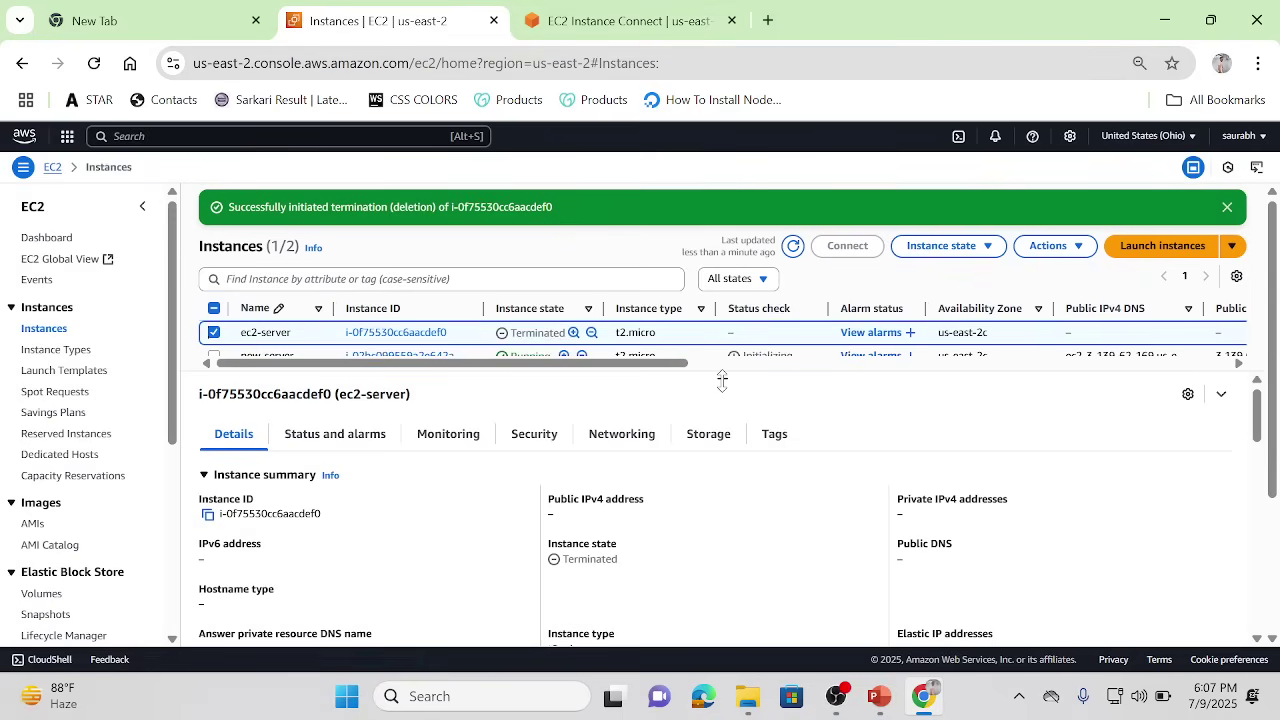
Step: Select only new-server to show its details
drag(722, 380, 722, 413)
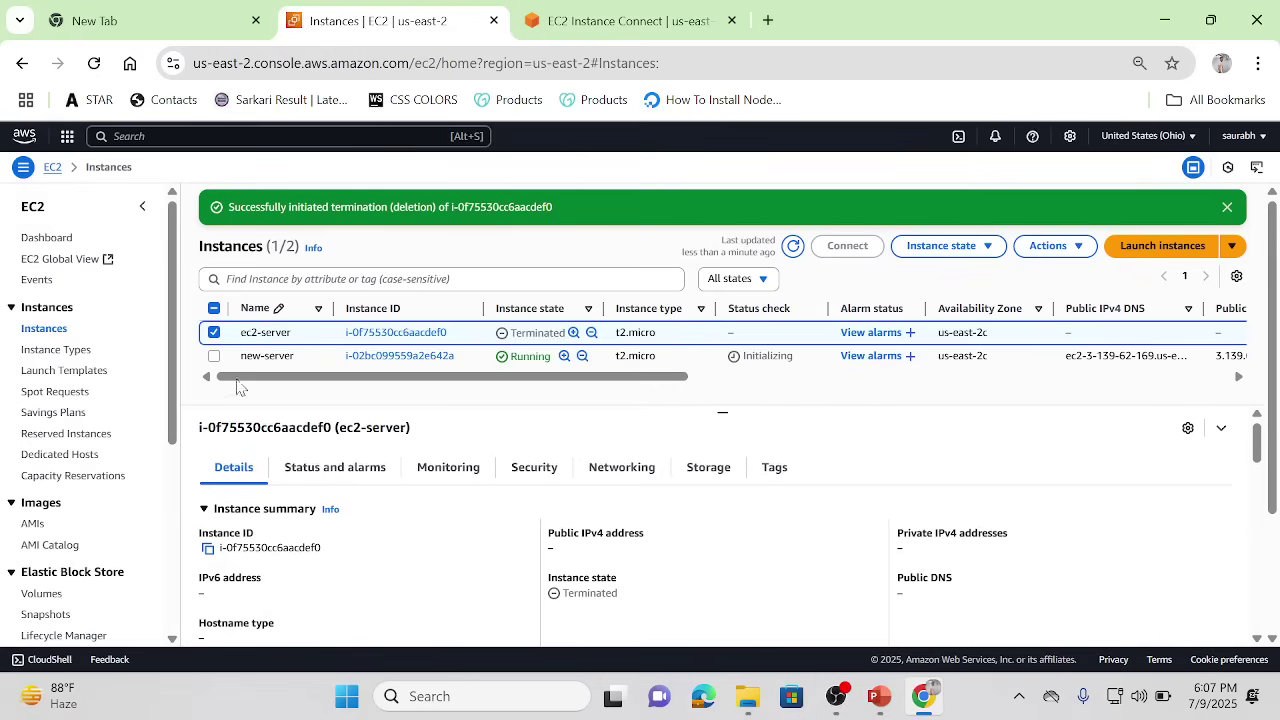
click(214, 357)
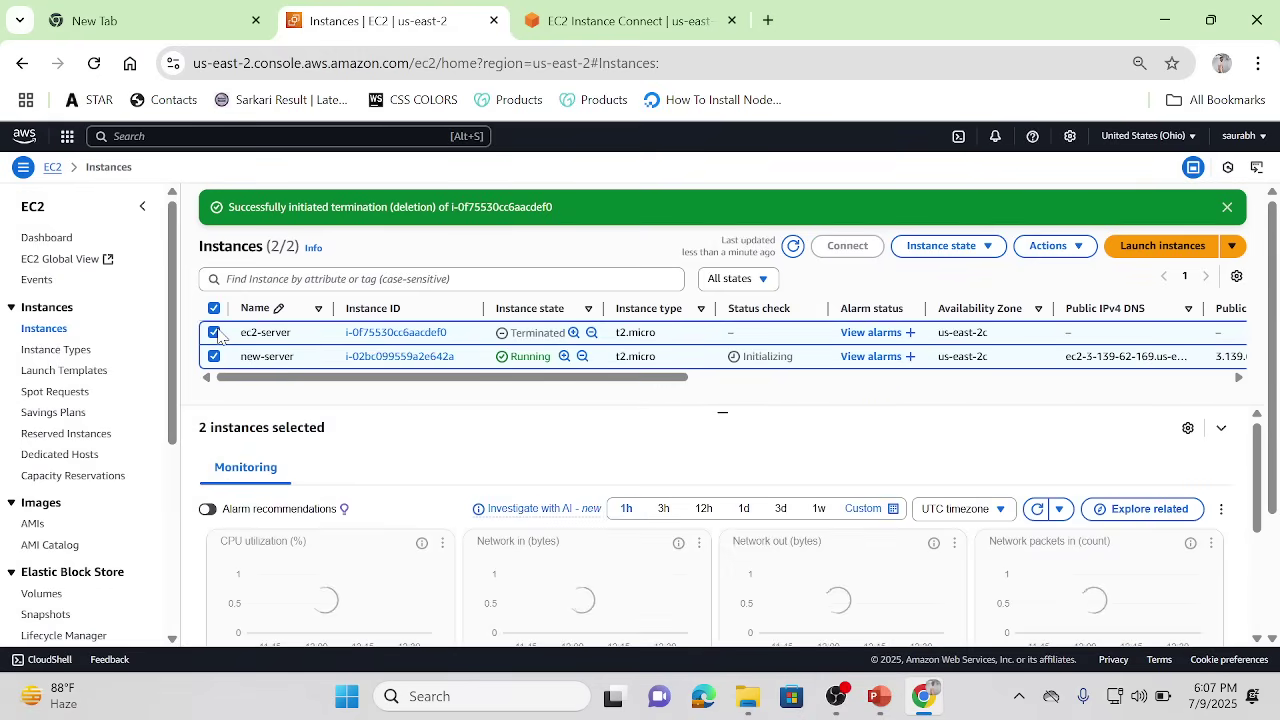
click(214, 332)
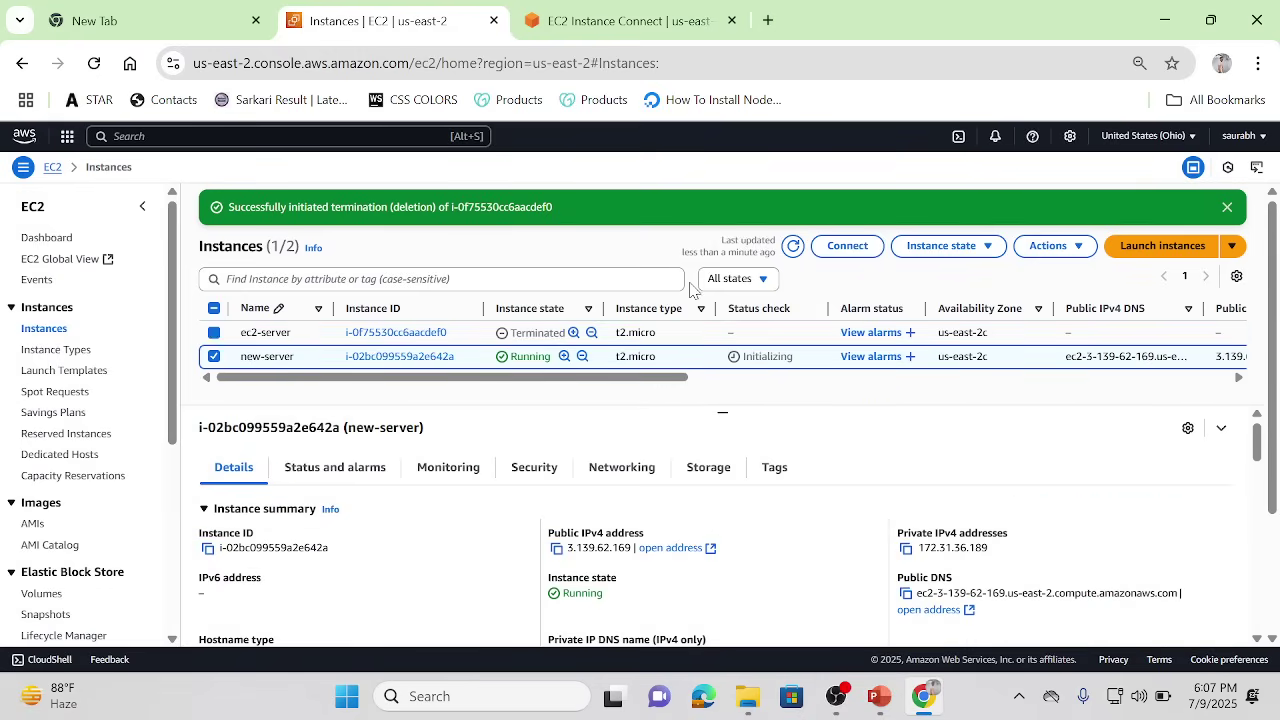
Step: Open an Instance Connect terminal on new-server and run lsblk, showing only the 8G xvda disk
click(850, 248)
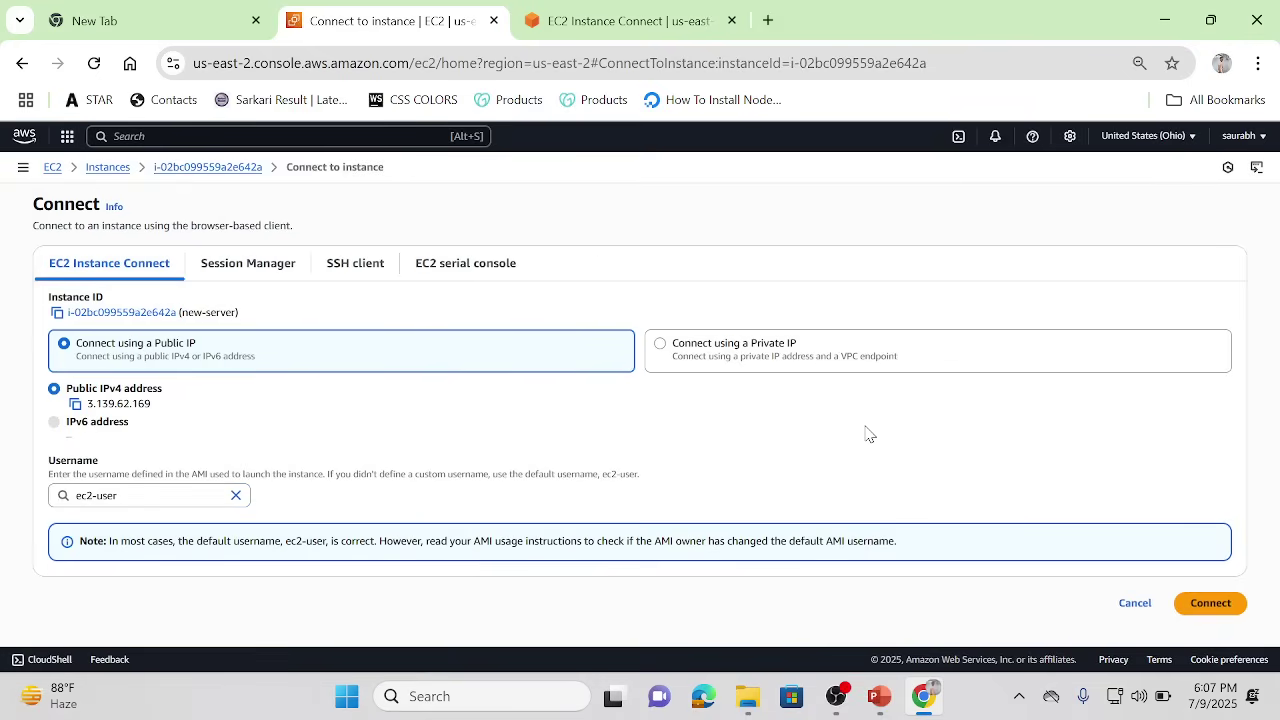
click(1205, 606)
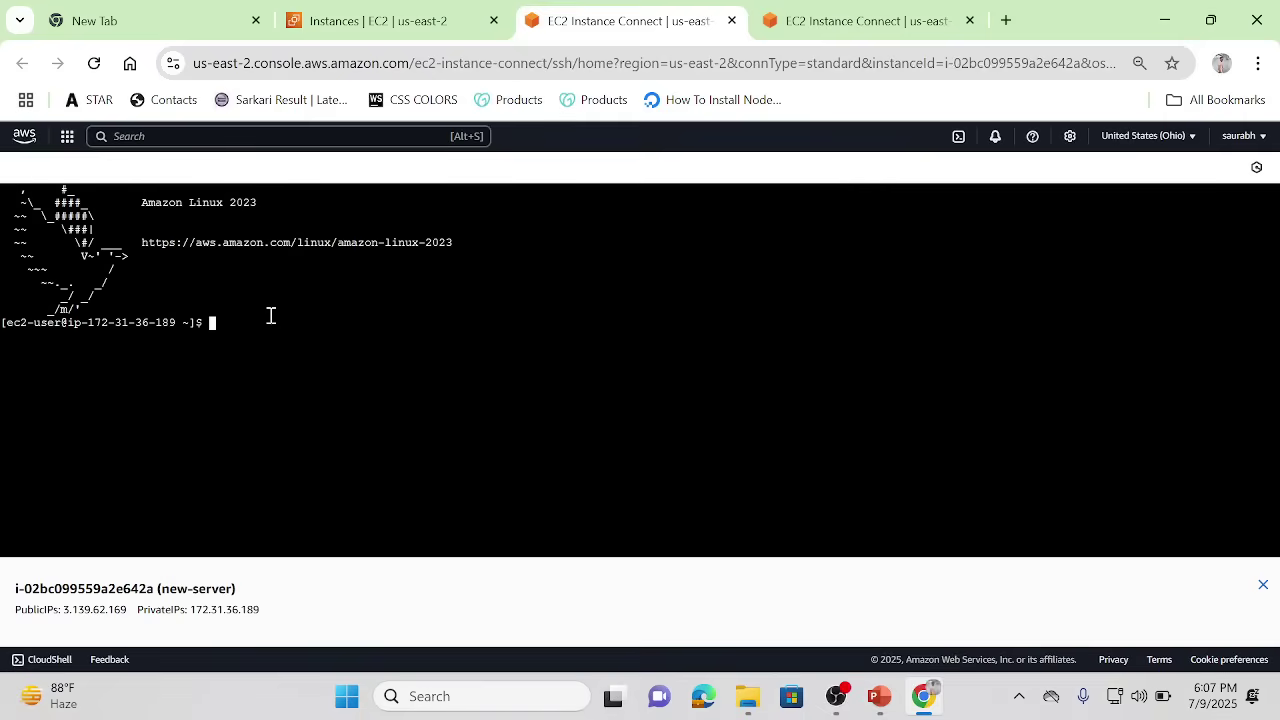
text(lsblk)
key(Return)
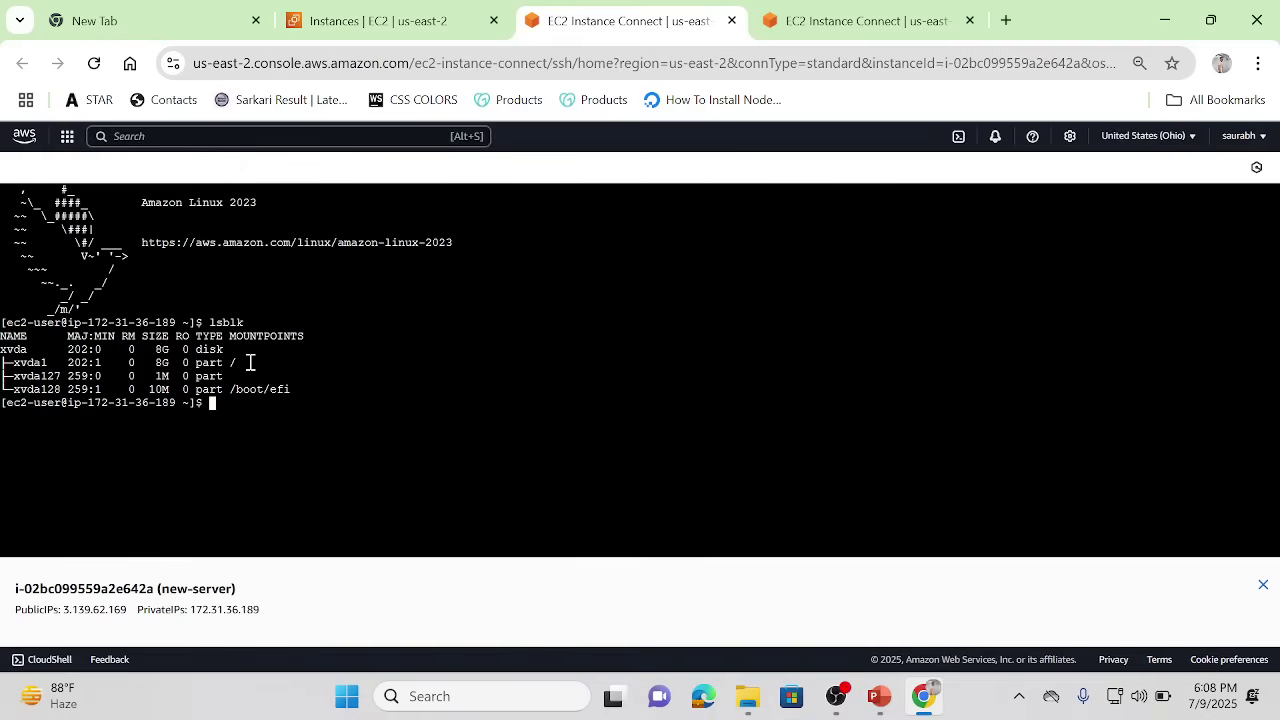
drag(250, 362, 5, 362)
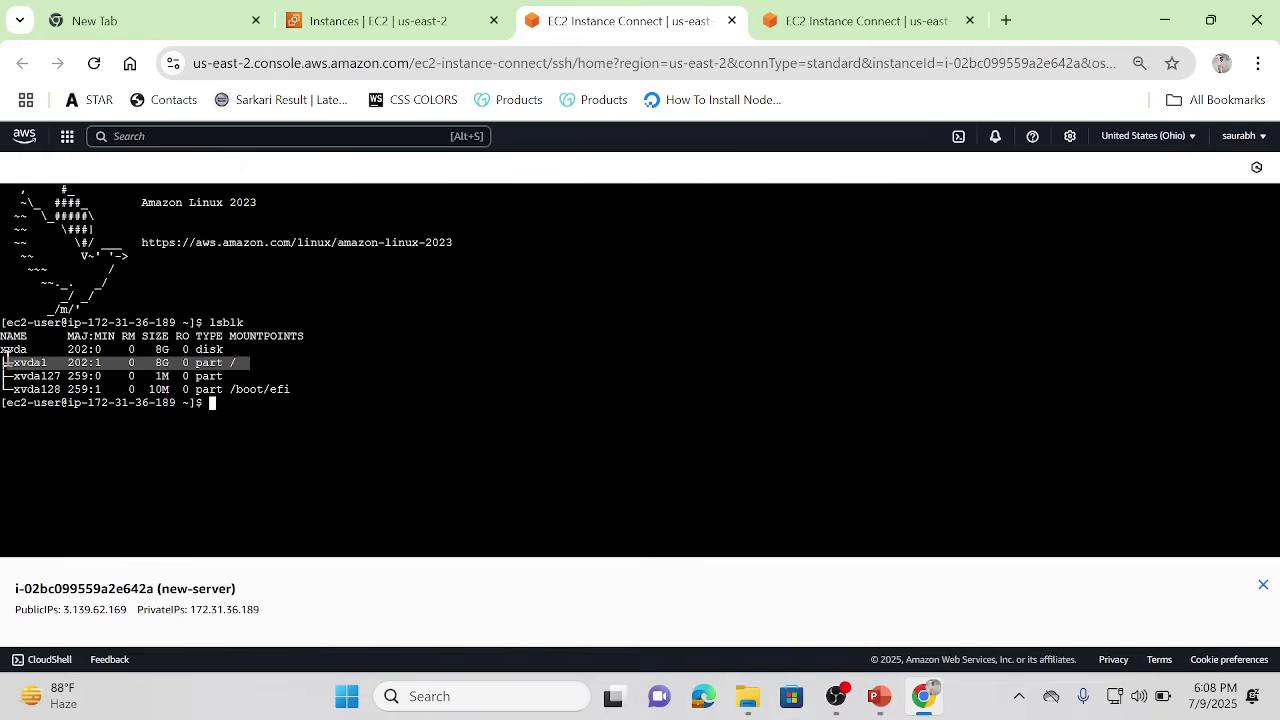
click(353, 12)
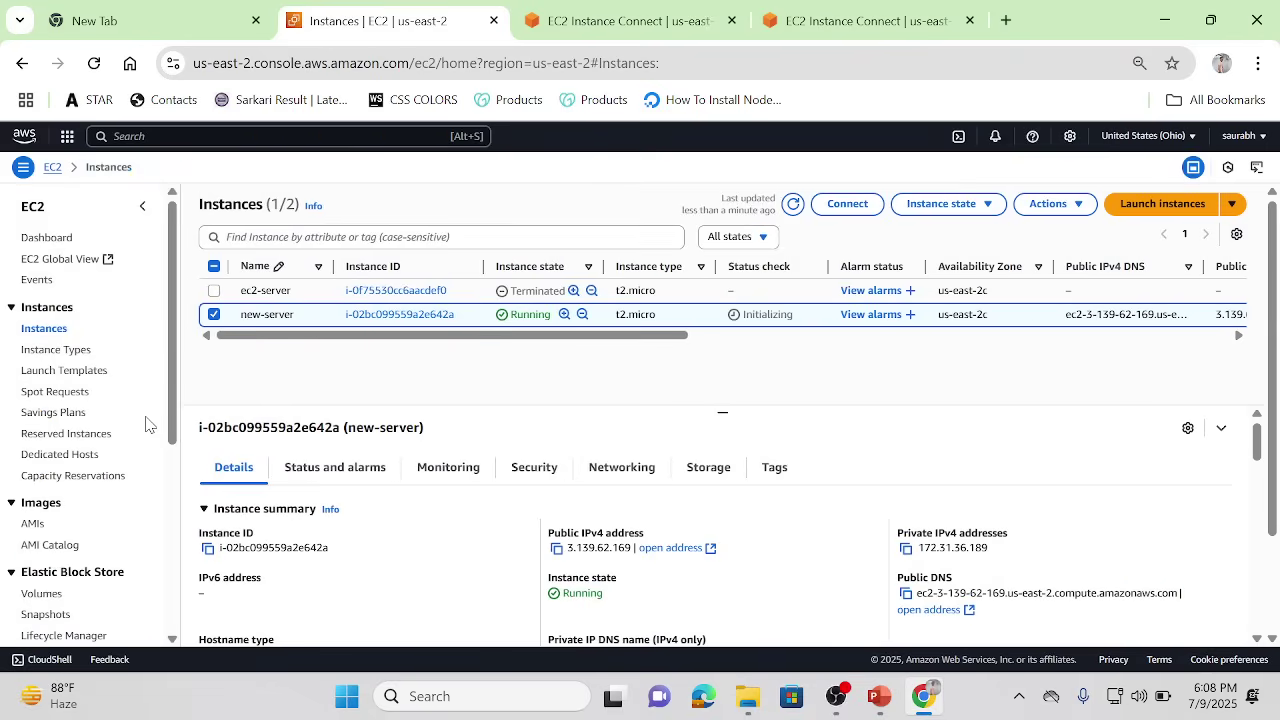
Step: Refresh the Volumes list, find the 8 GiB volume in use by new-server, and select it
scroll(174, 474, down, 4)
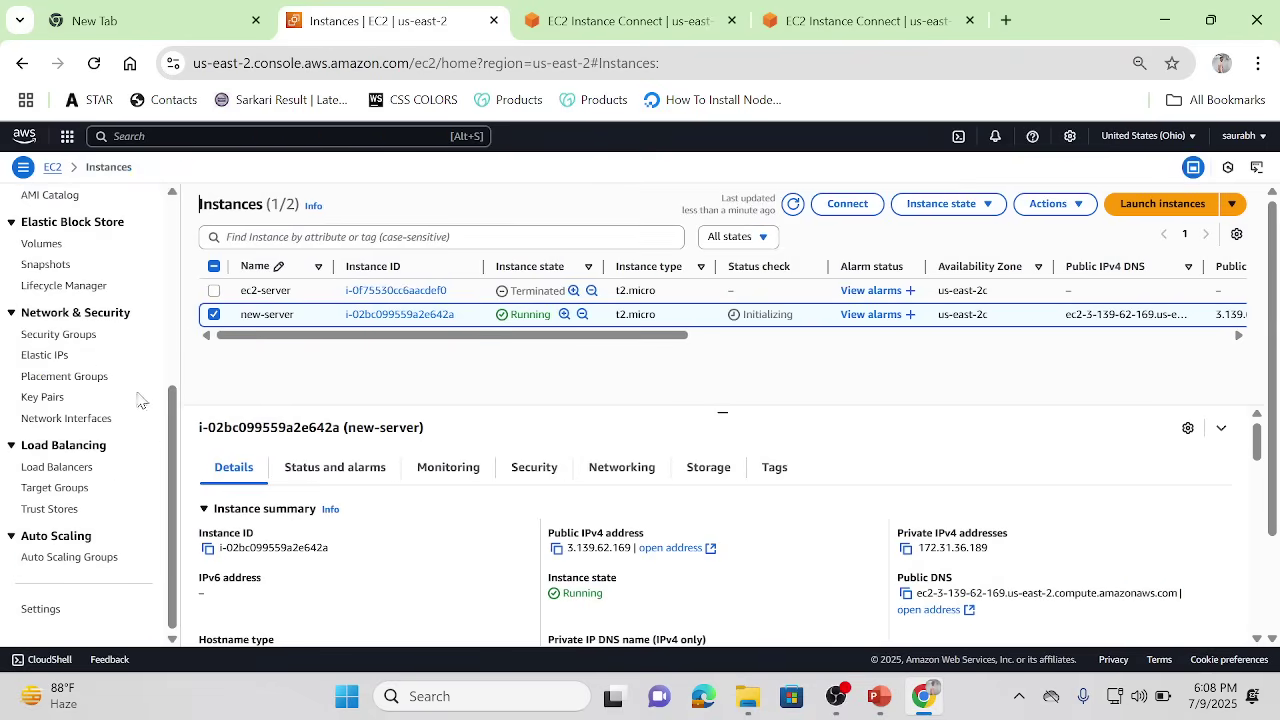
click(55, 247)
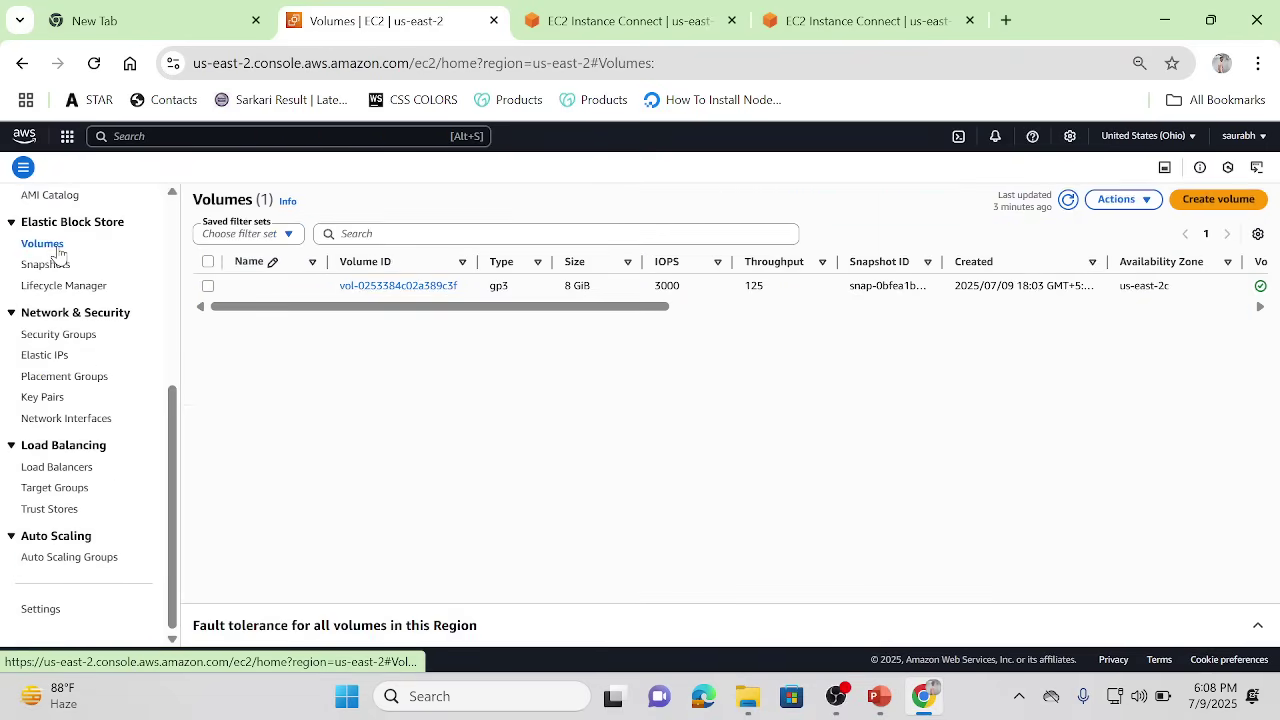
click(1068, 199)
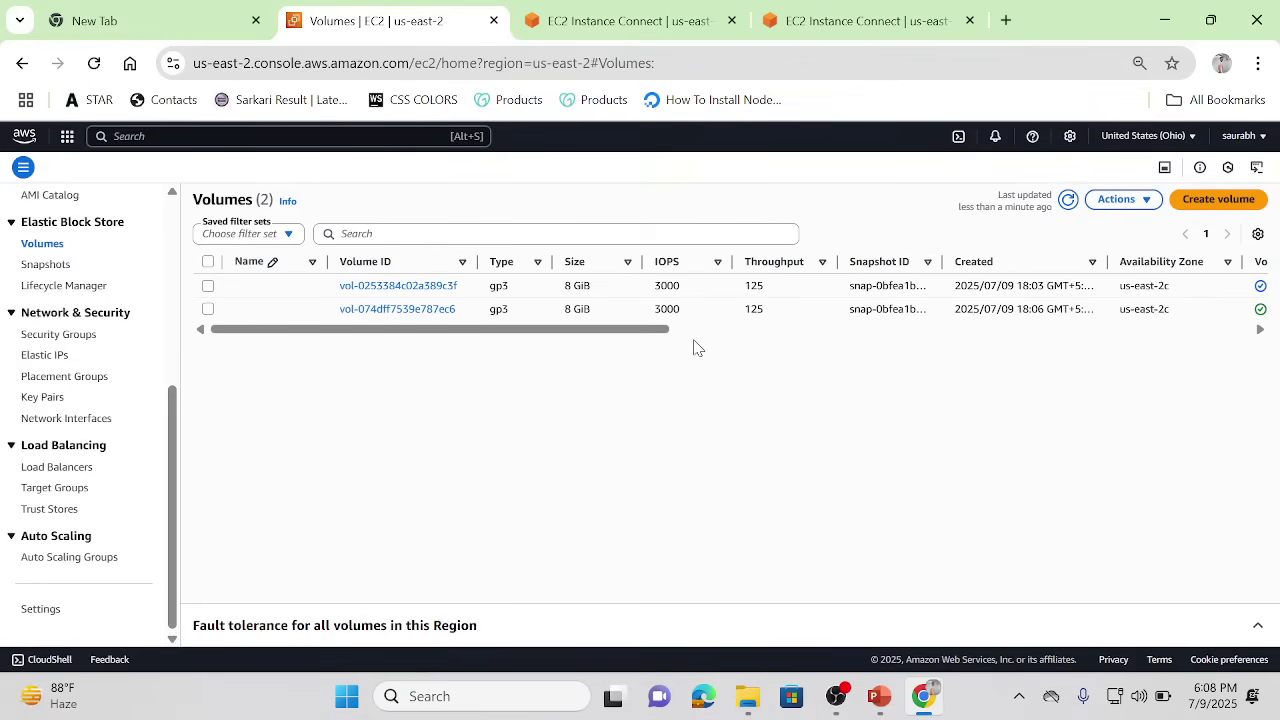
click(683, 330)
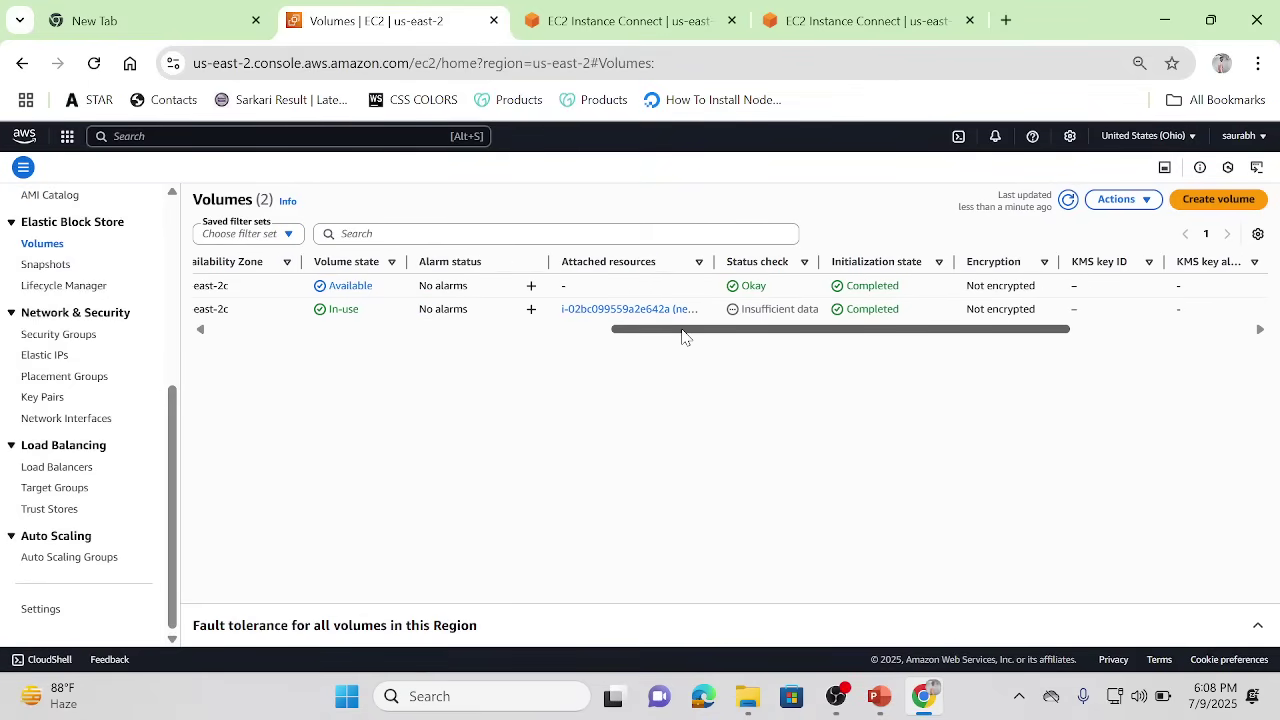
click(427, 330)
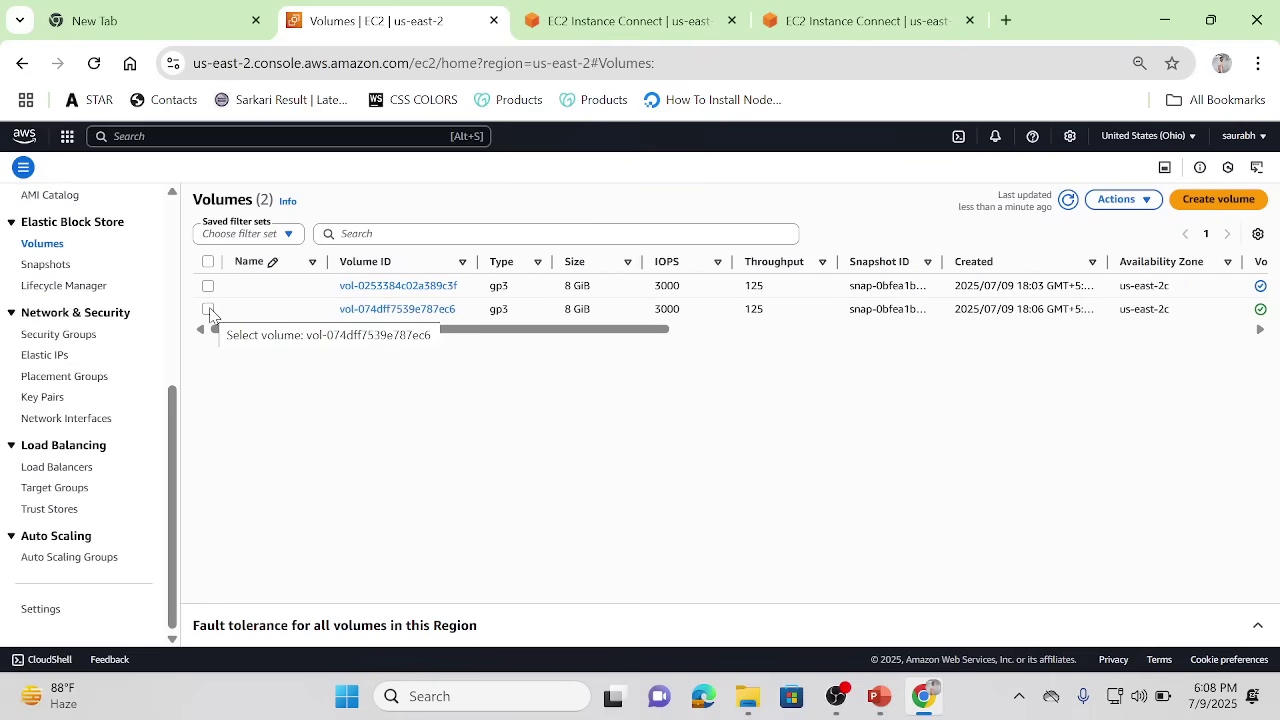
click(724, 330)
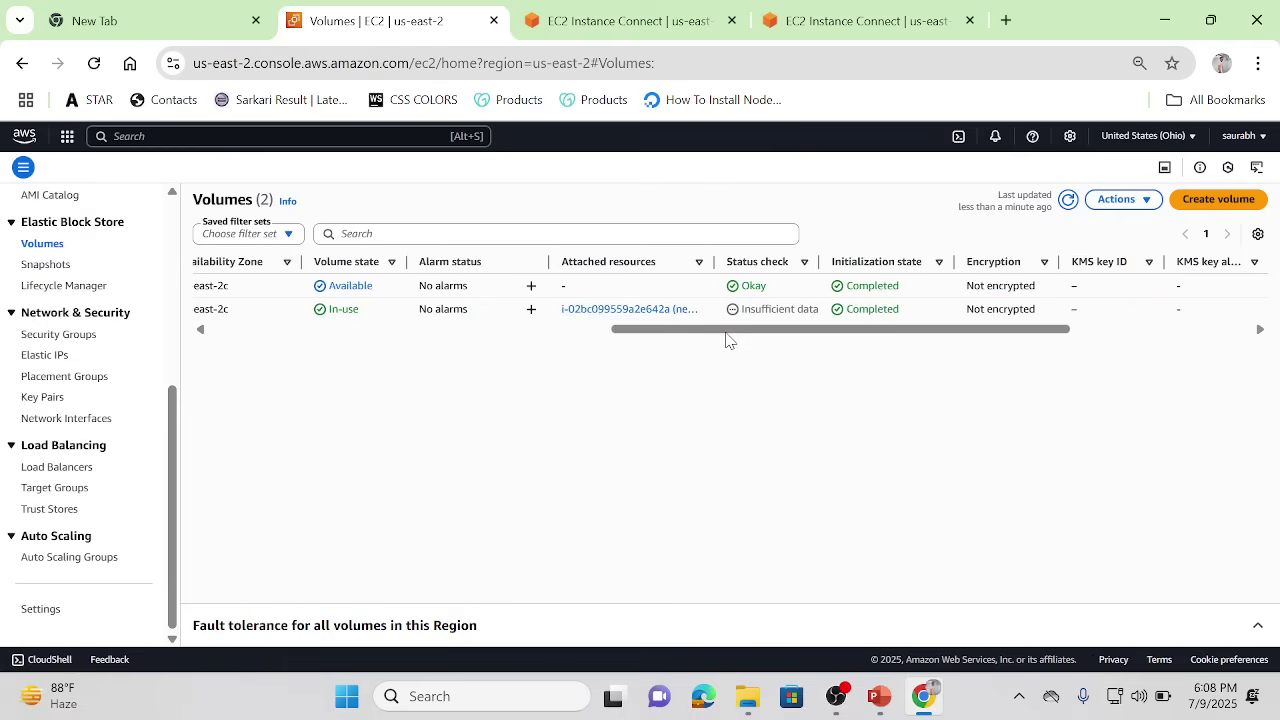
click(271, 330)
click(208, 309)
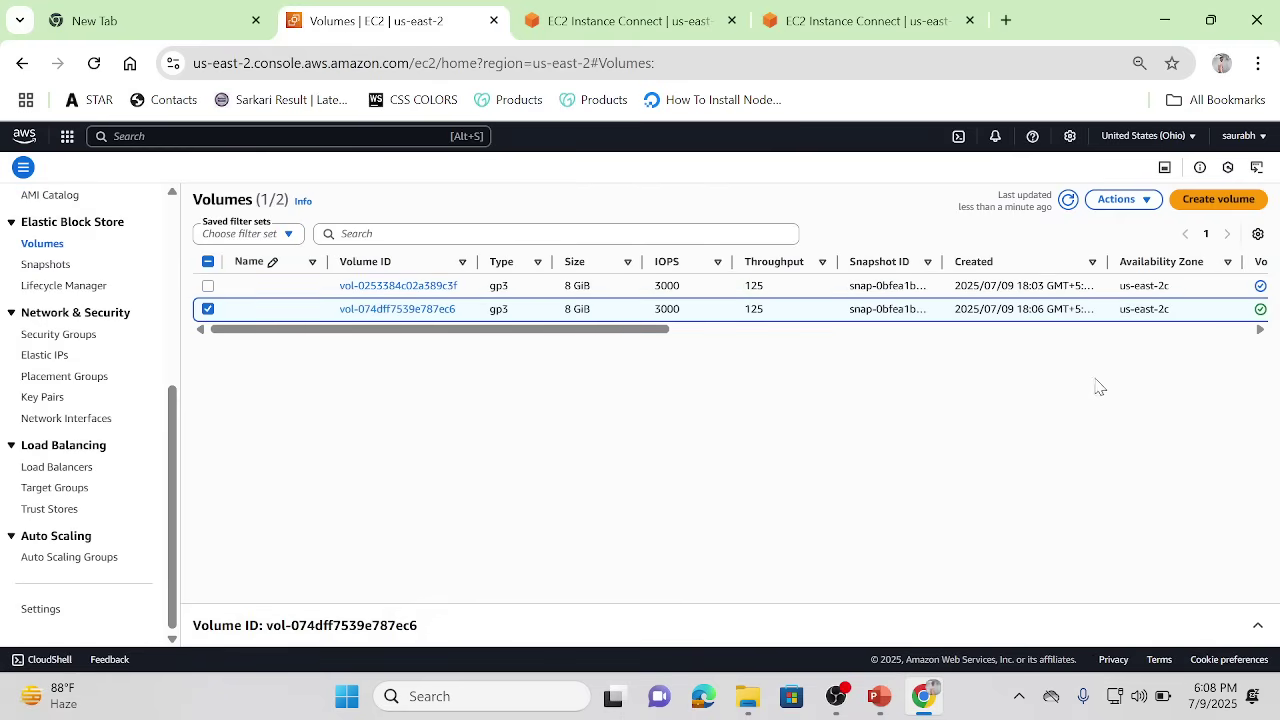
click(1147, 201)
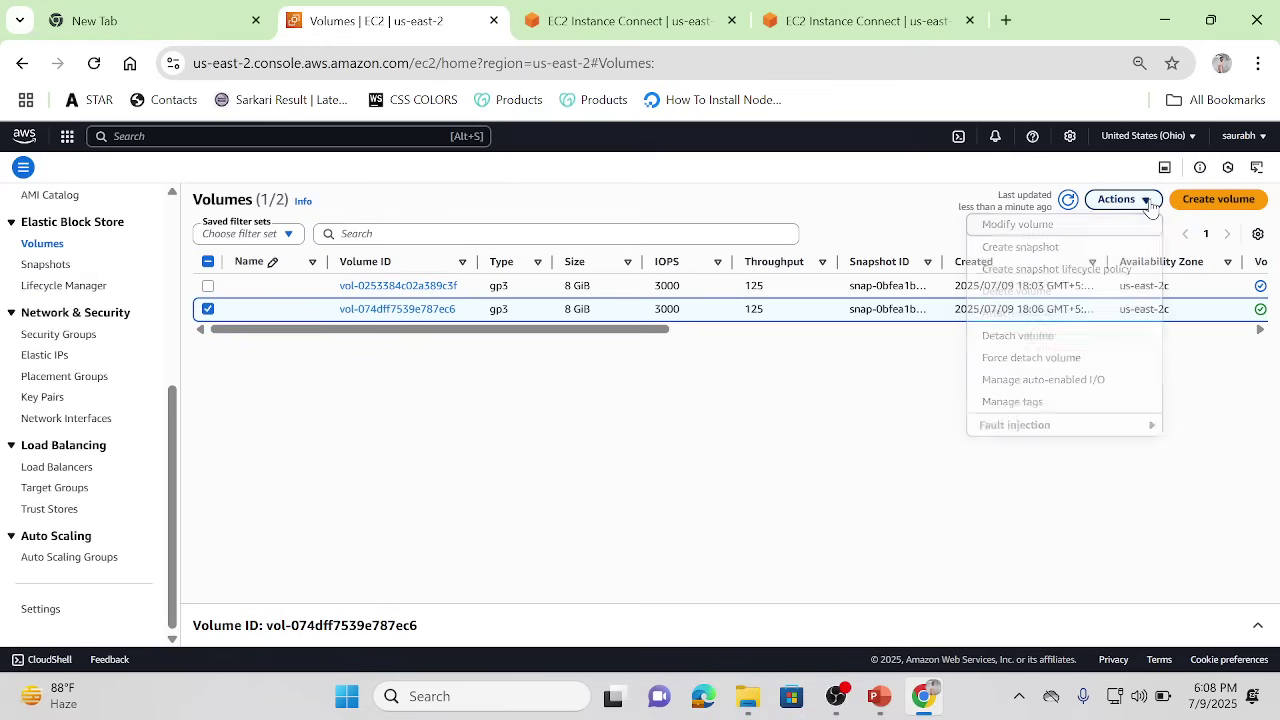
Step: Resize new-server's volume from 8 GiB to 10 GiB and confirm the modification
click(1020, 226)
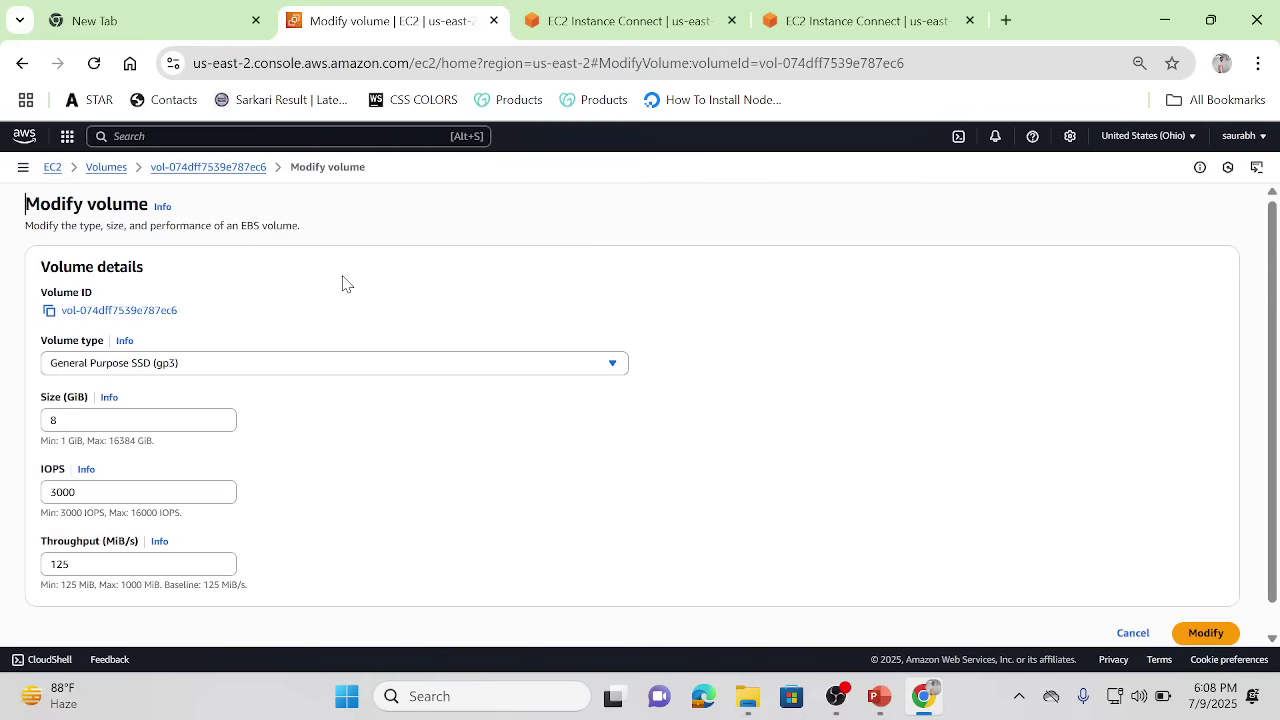
click(111, 423)
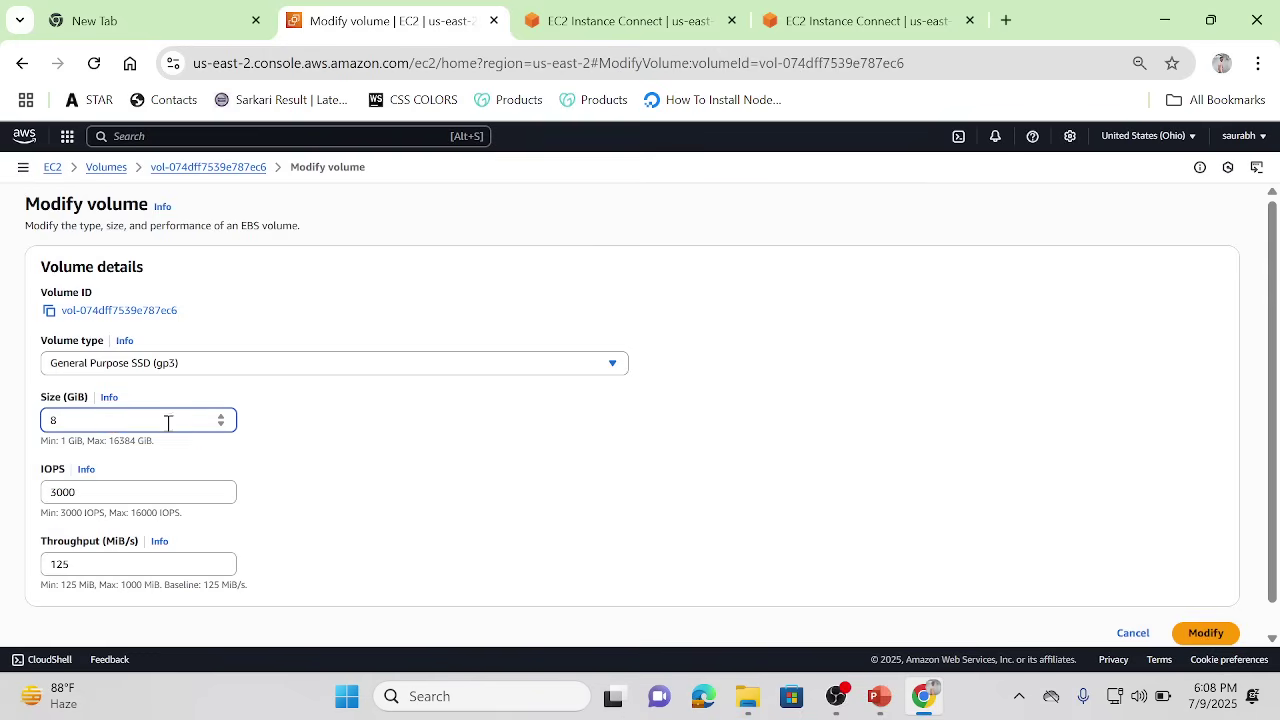
click(221, 425)
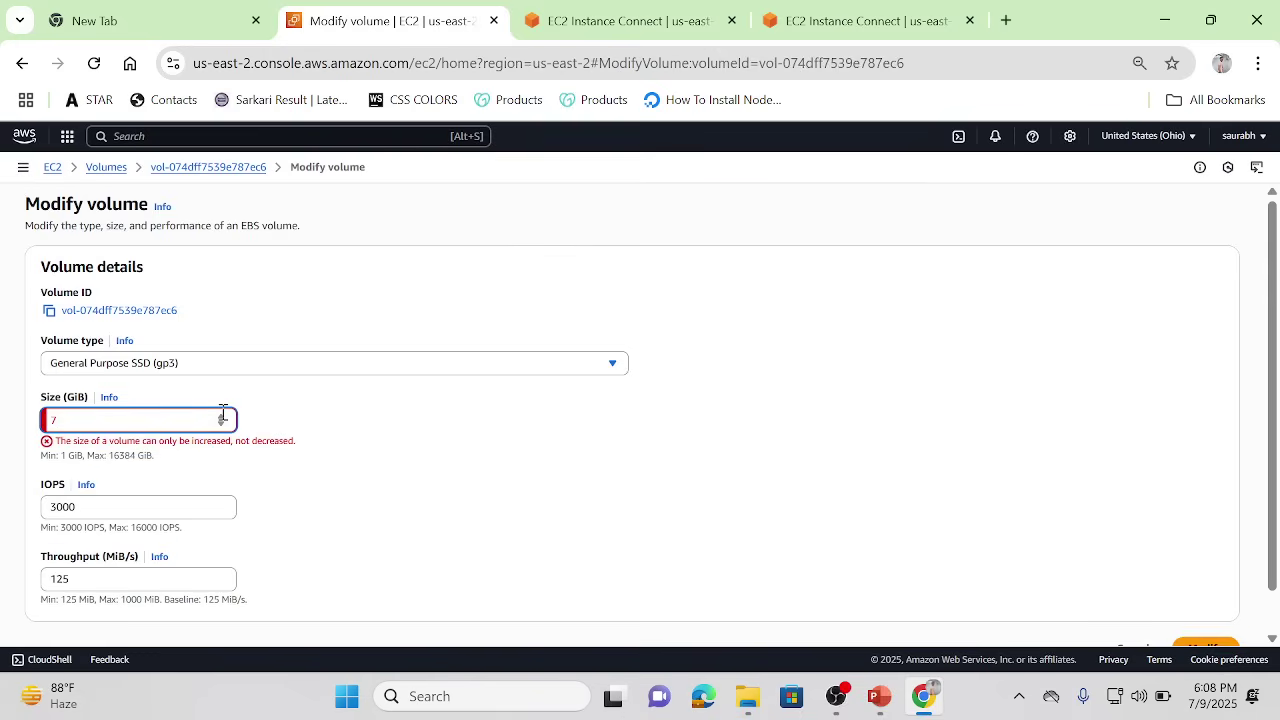
click(221, 418)
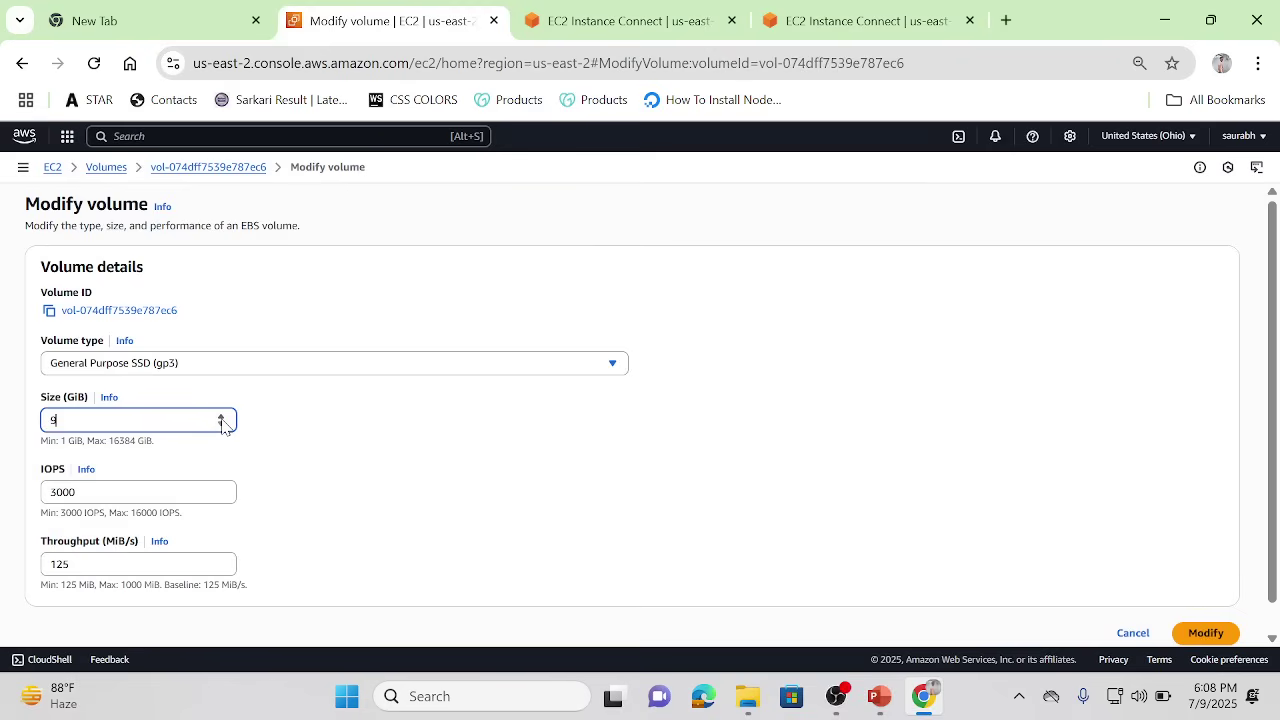
click(1200, 633)
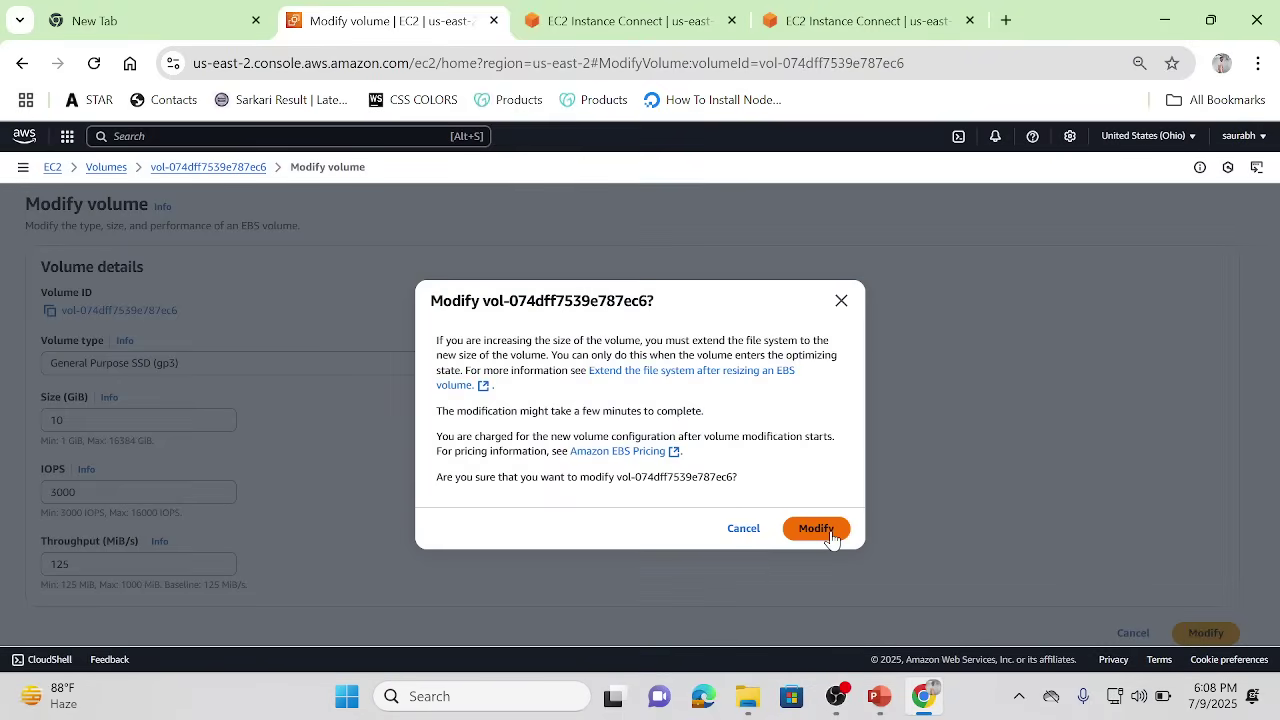
click(816, 529)
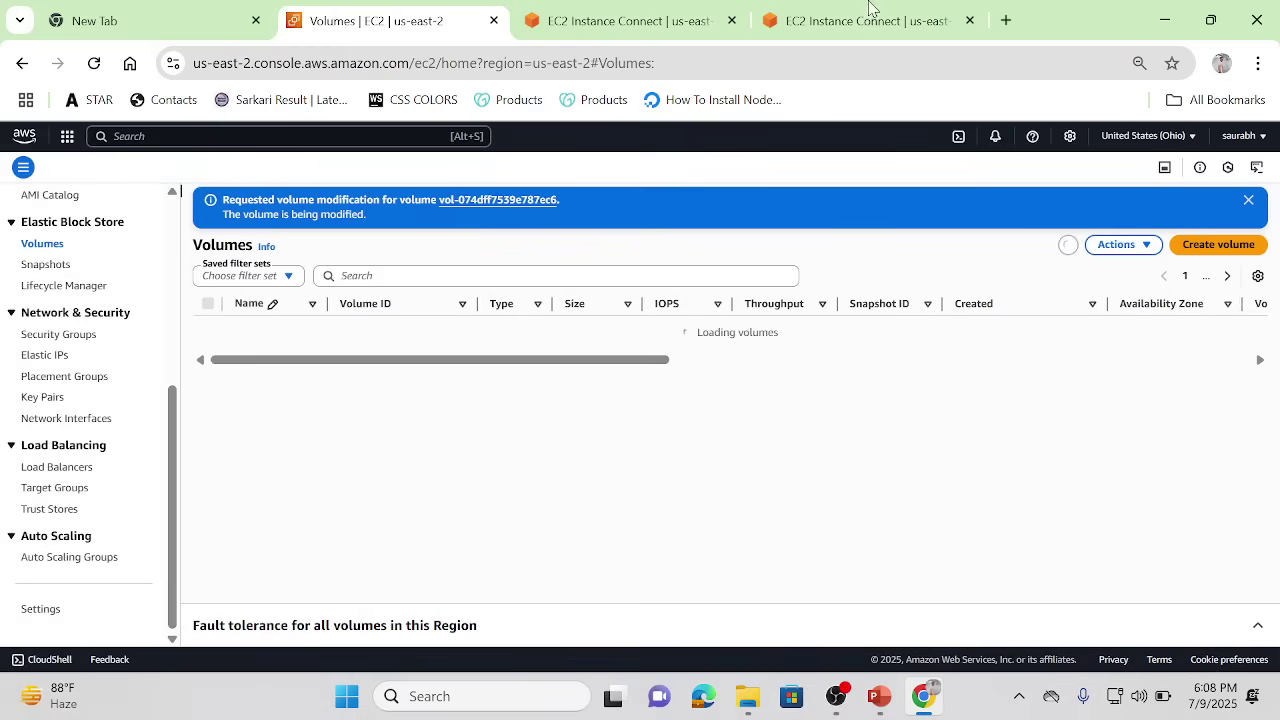
Step: Rerun lsblk on new-server to confirm xvda now shows 10G while xvda1 stays 8G
click(825, 8)
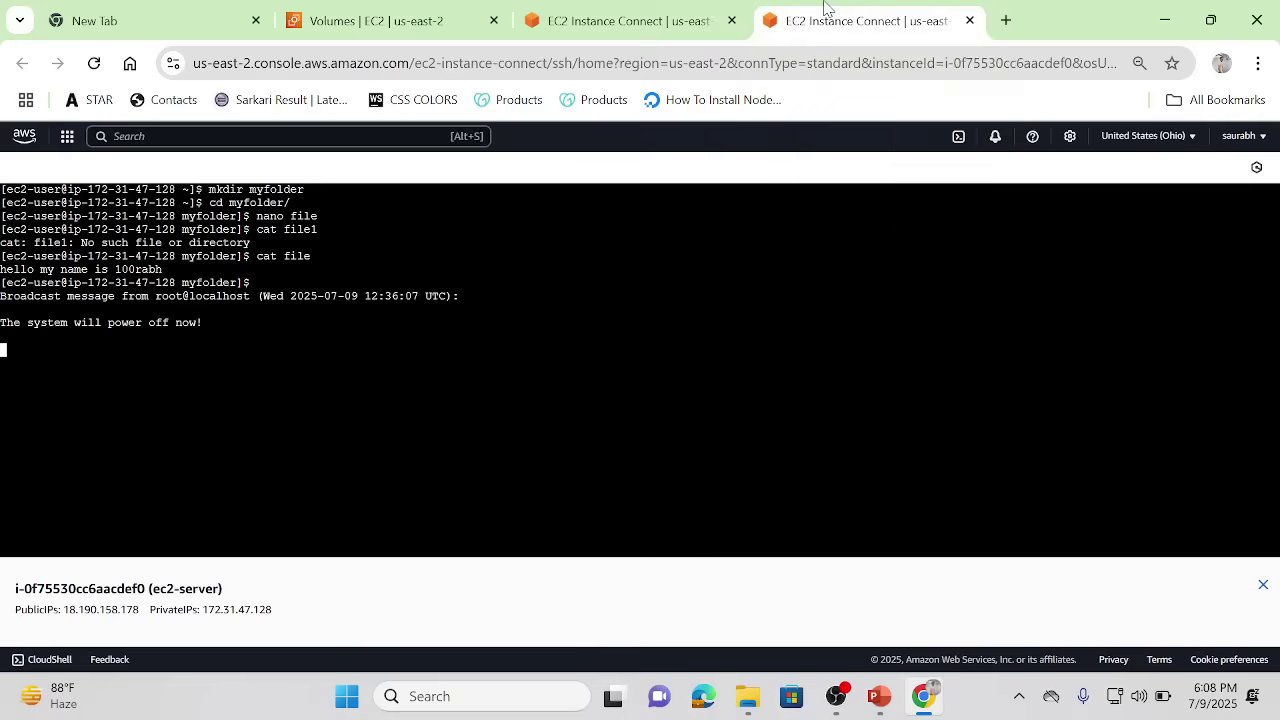
click(690, 8)
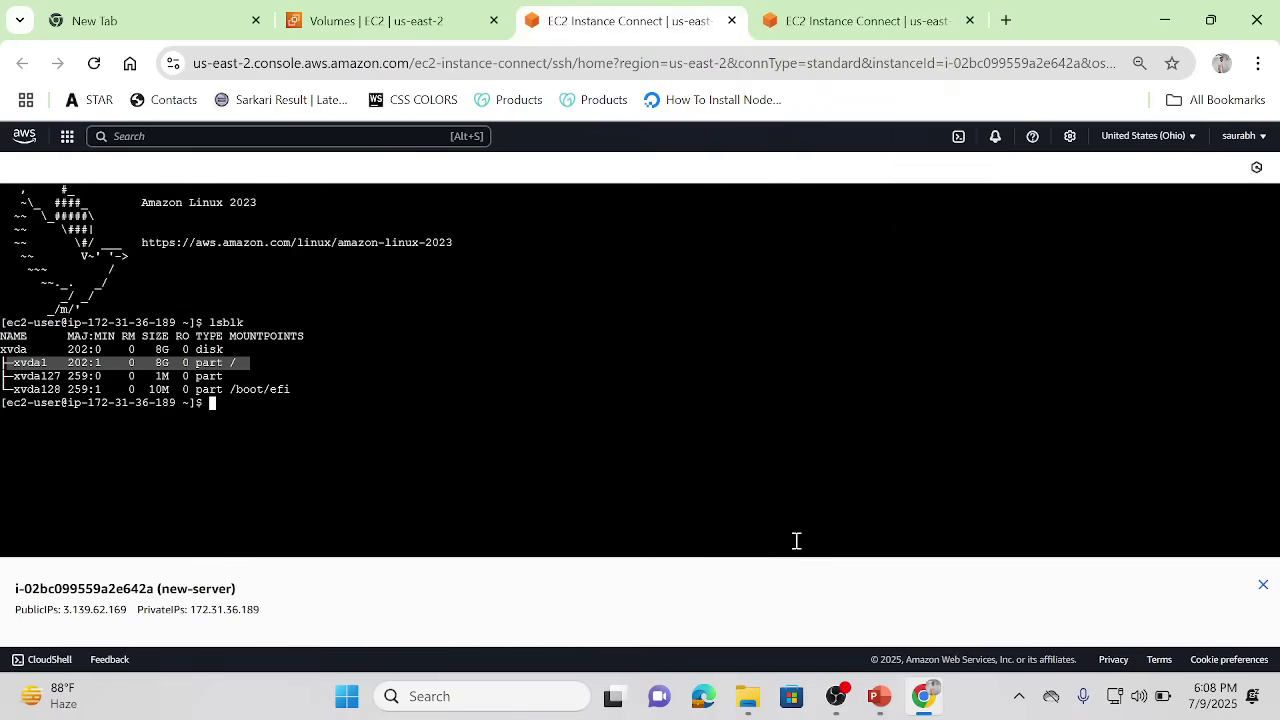
key(Up)
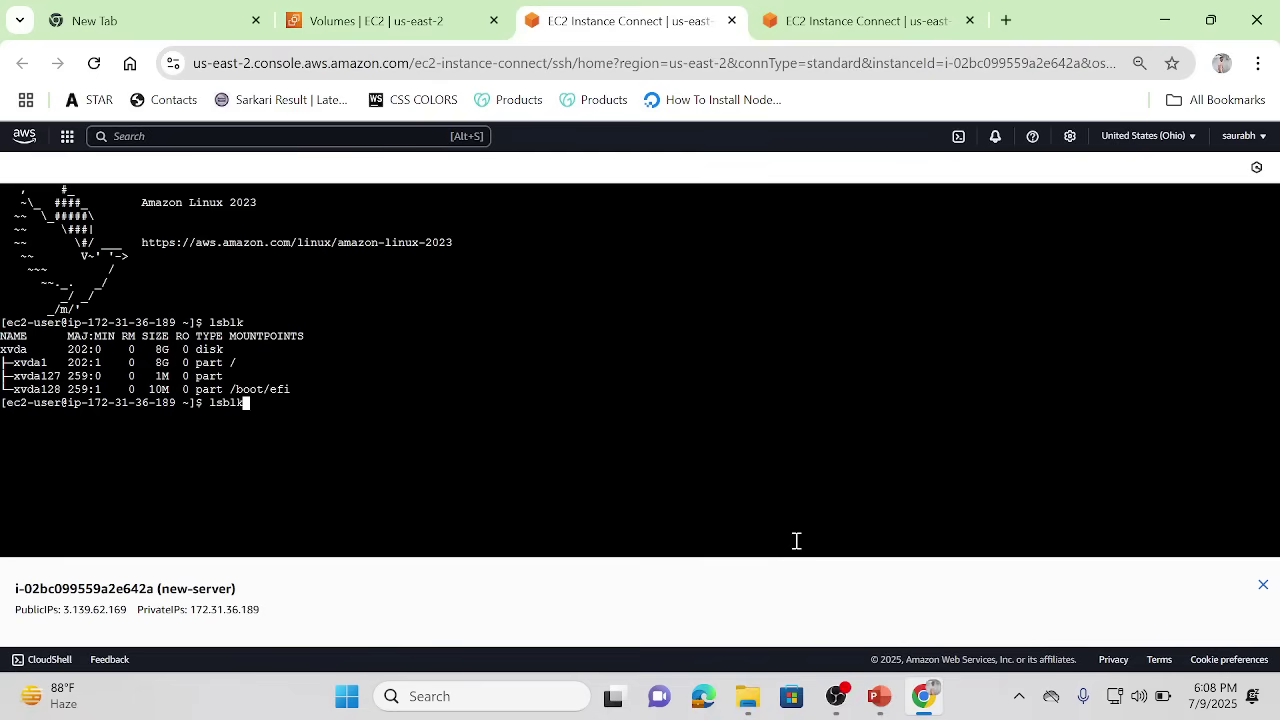
key(Return)
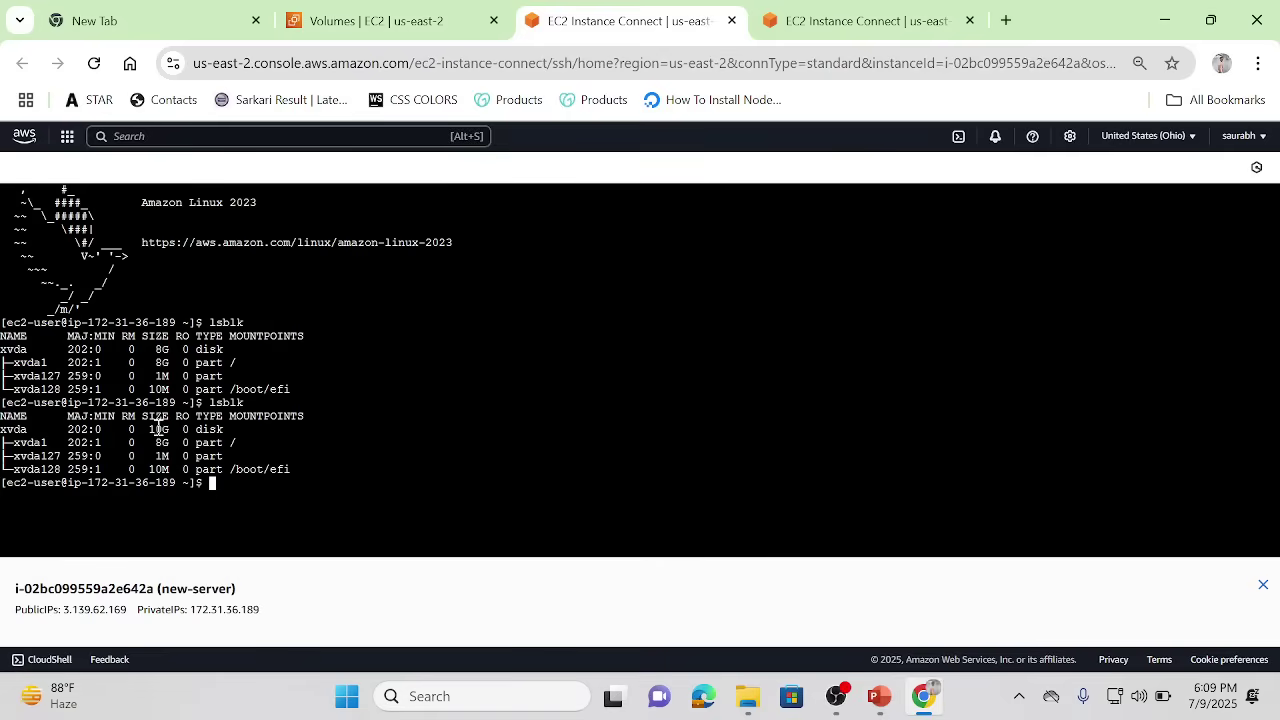
click(400, 20)
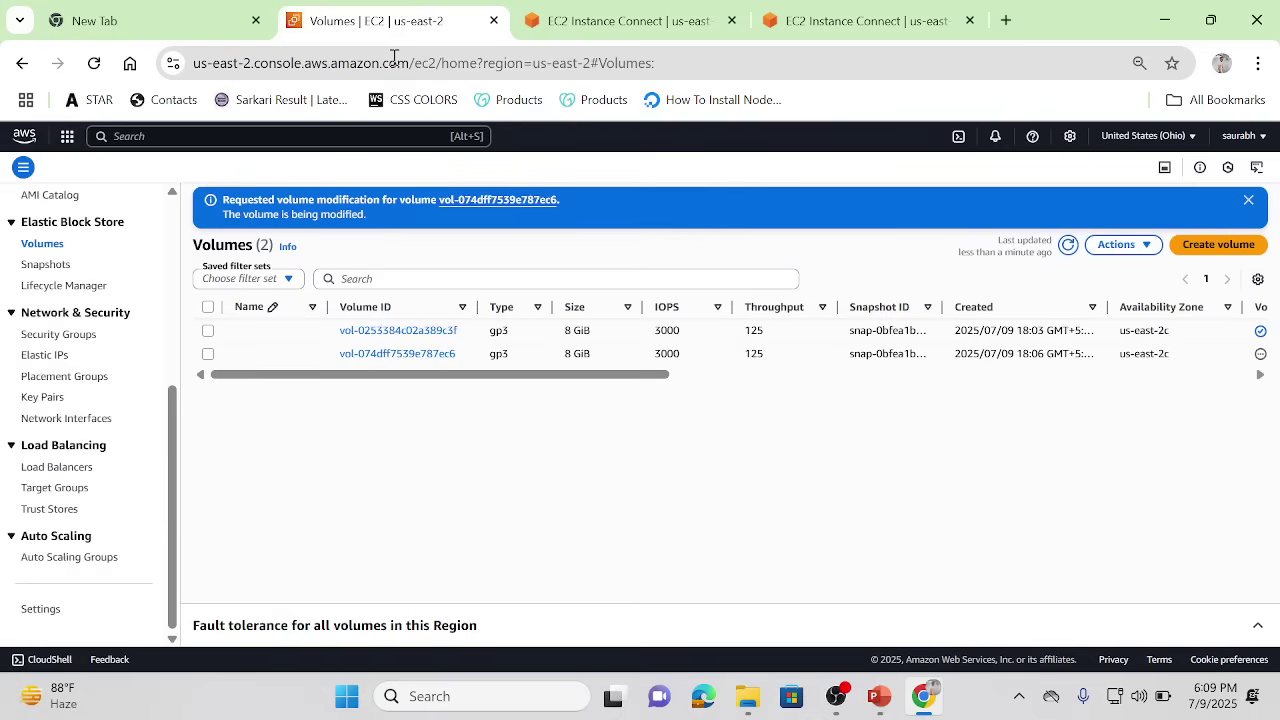
Step: Attach the old 8 GiB volume to the new-server instance as device /dev/sdb
click(1069, 244)
click(208, 332)
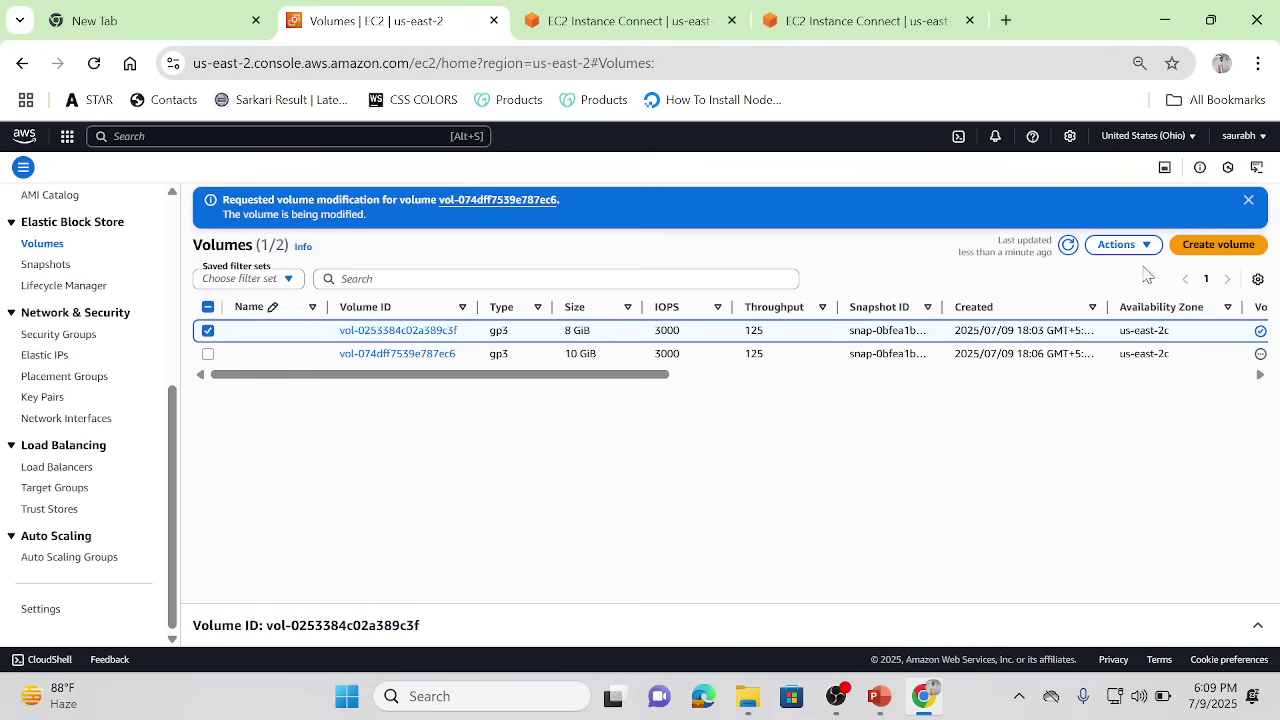
click(1152, 247)
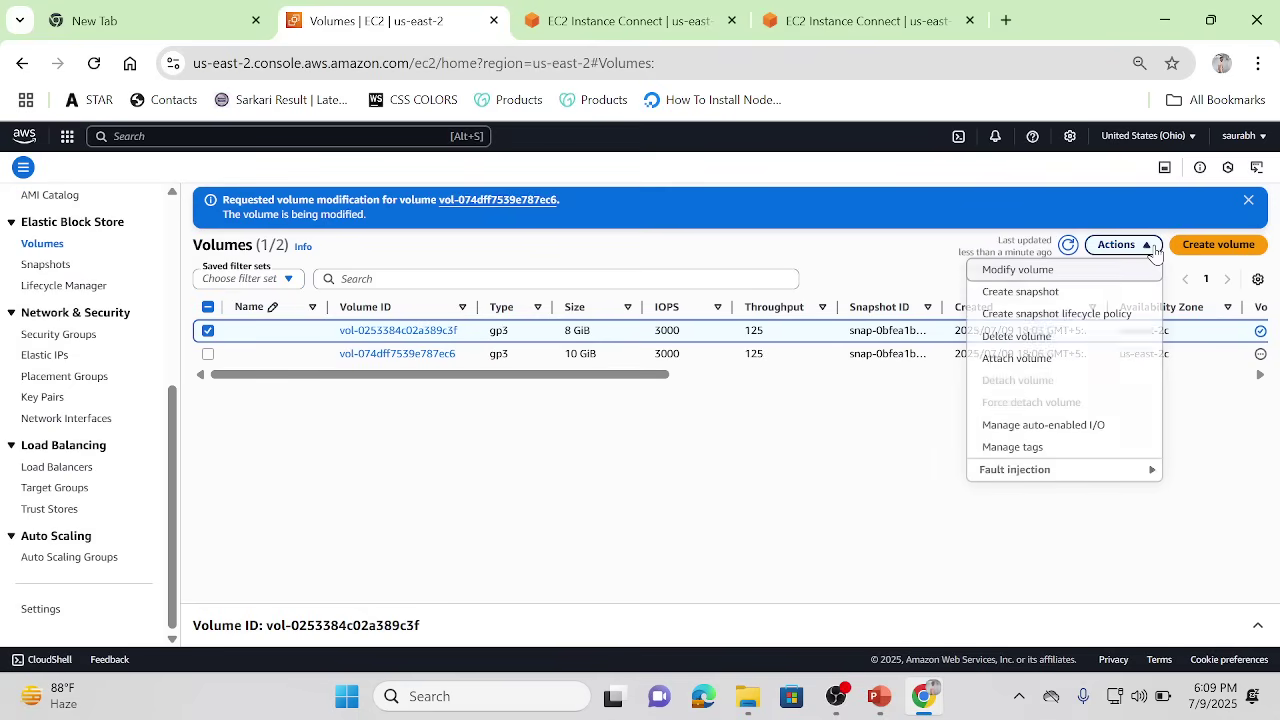
click(1012, 362)
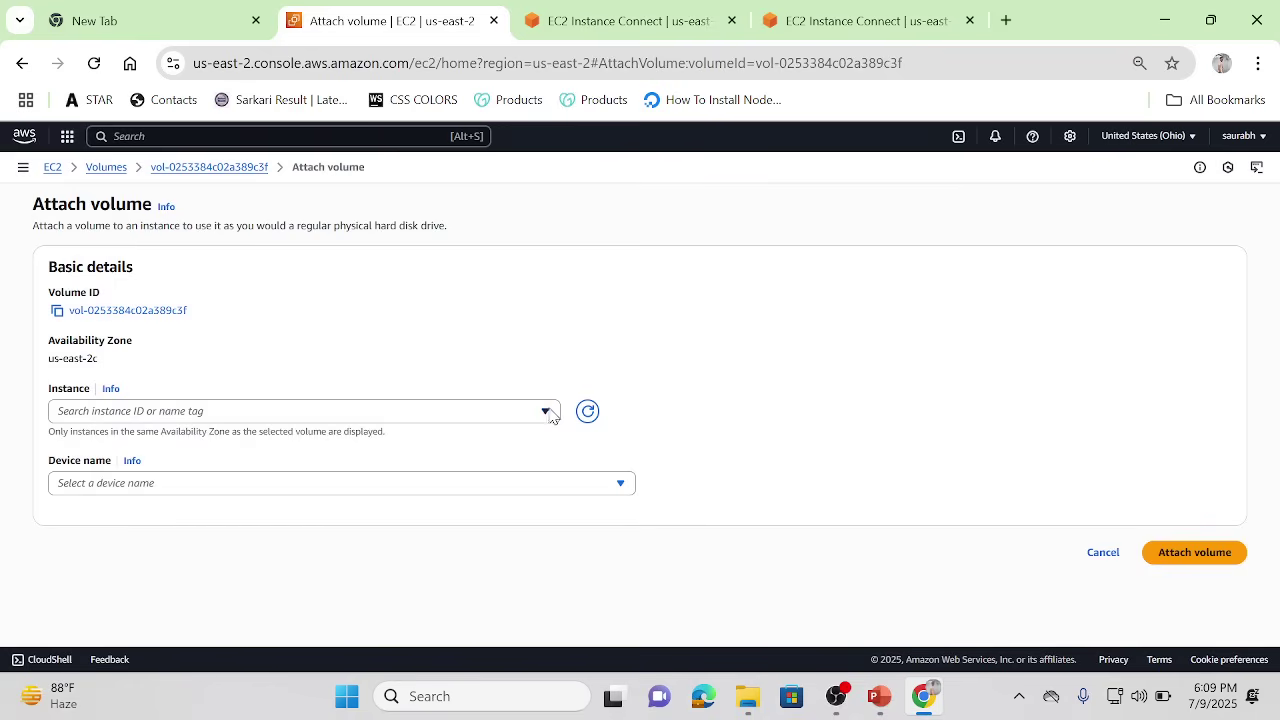
click(548, 412)
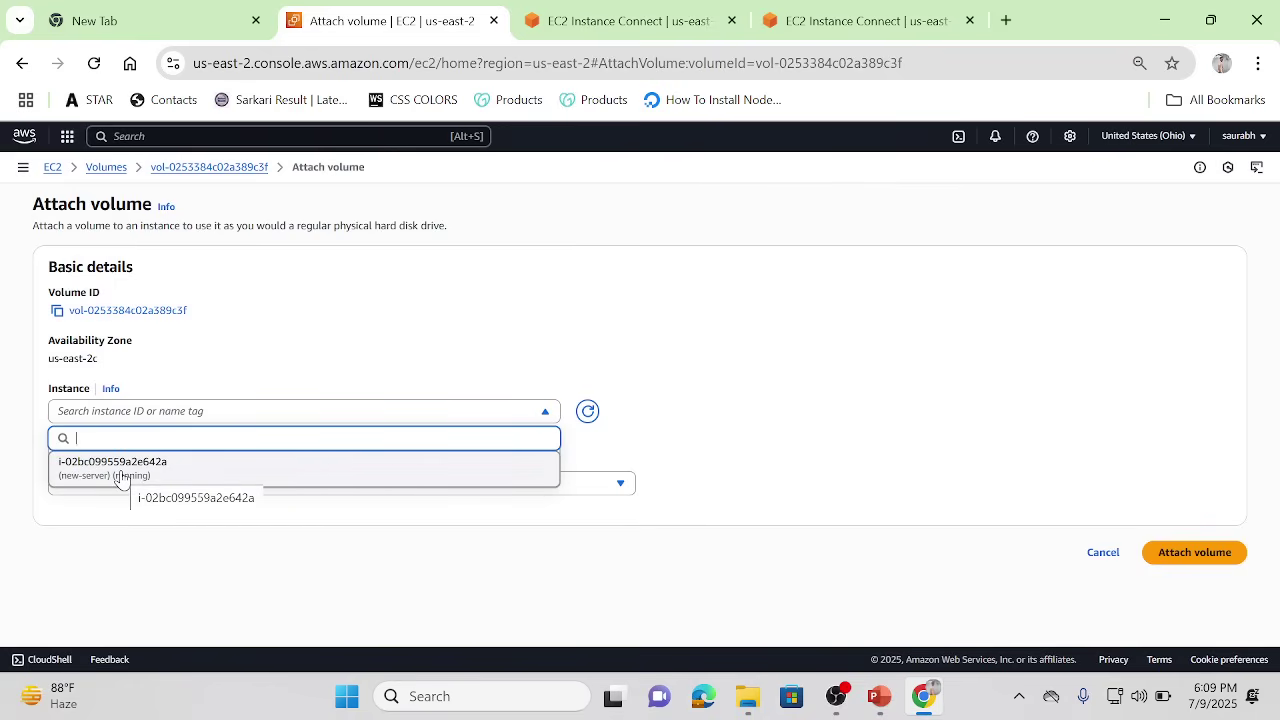
click(121, 470)
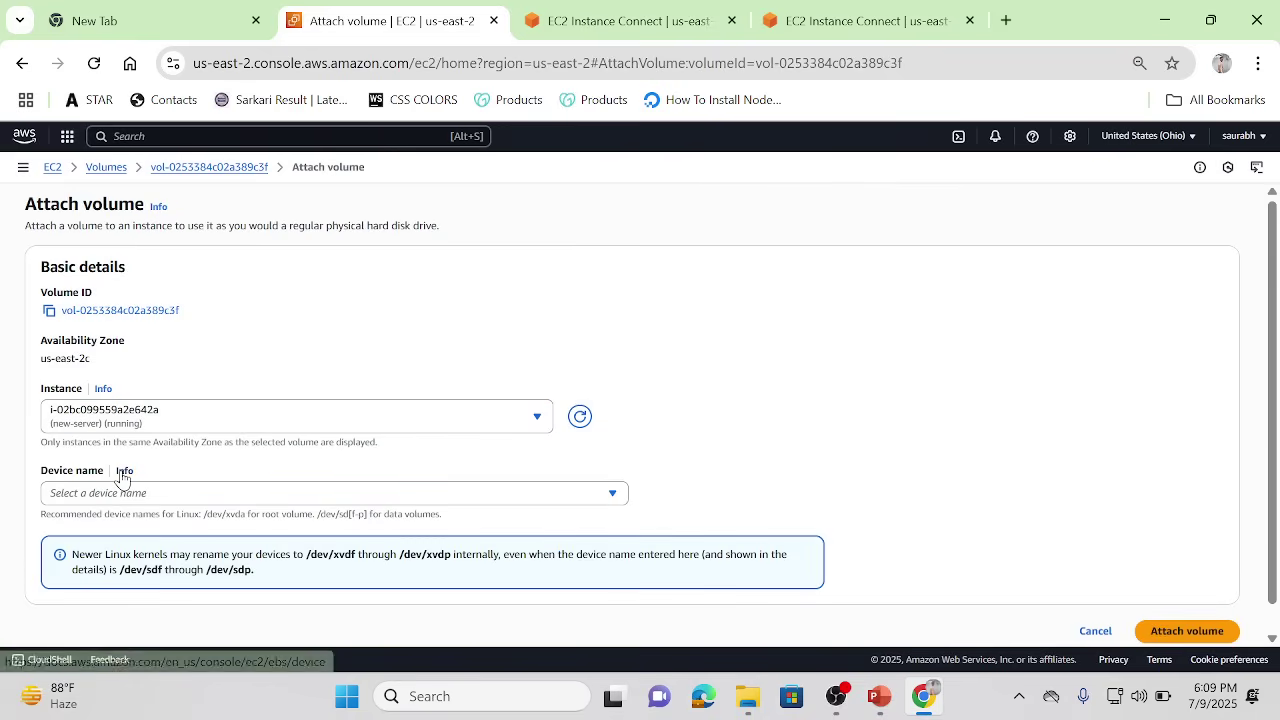
click(575, 494)
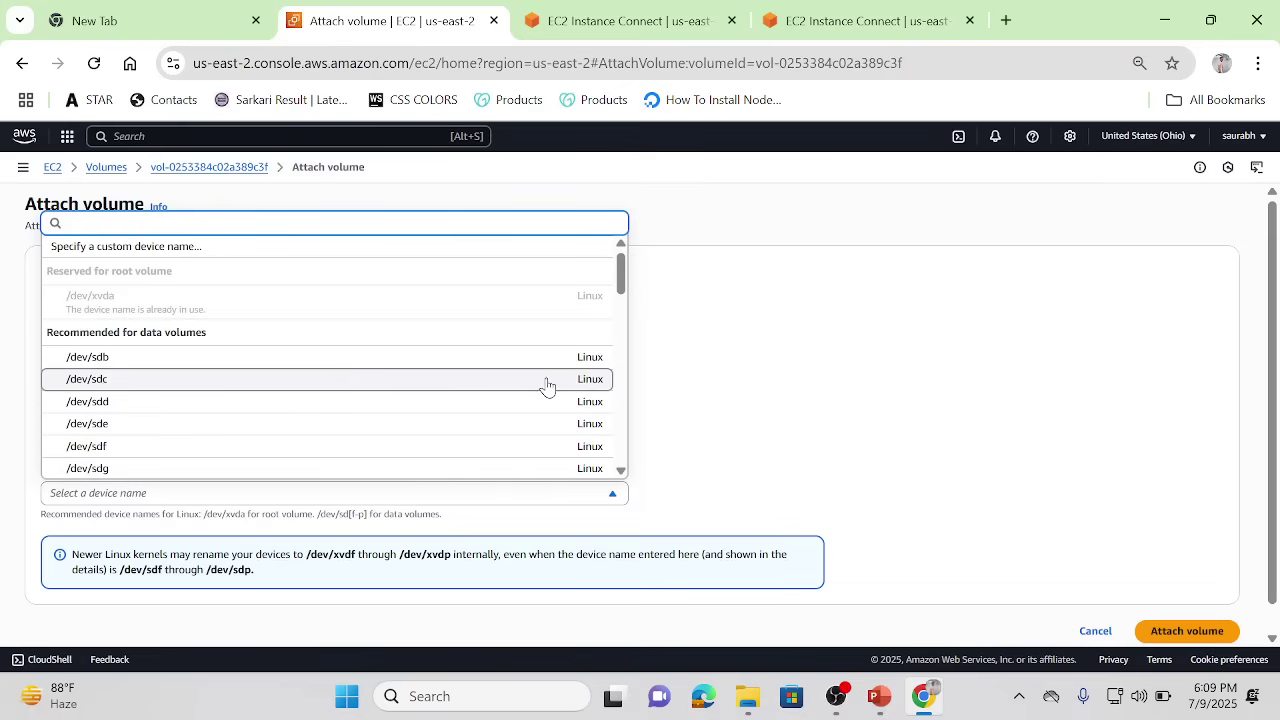
click(333, 363)
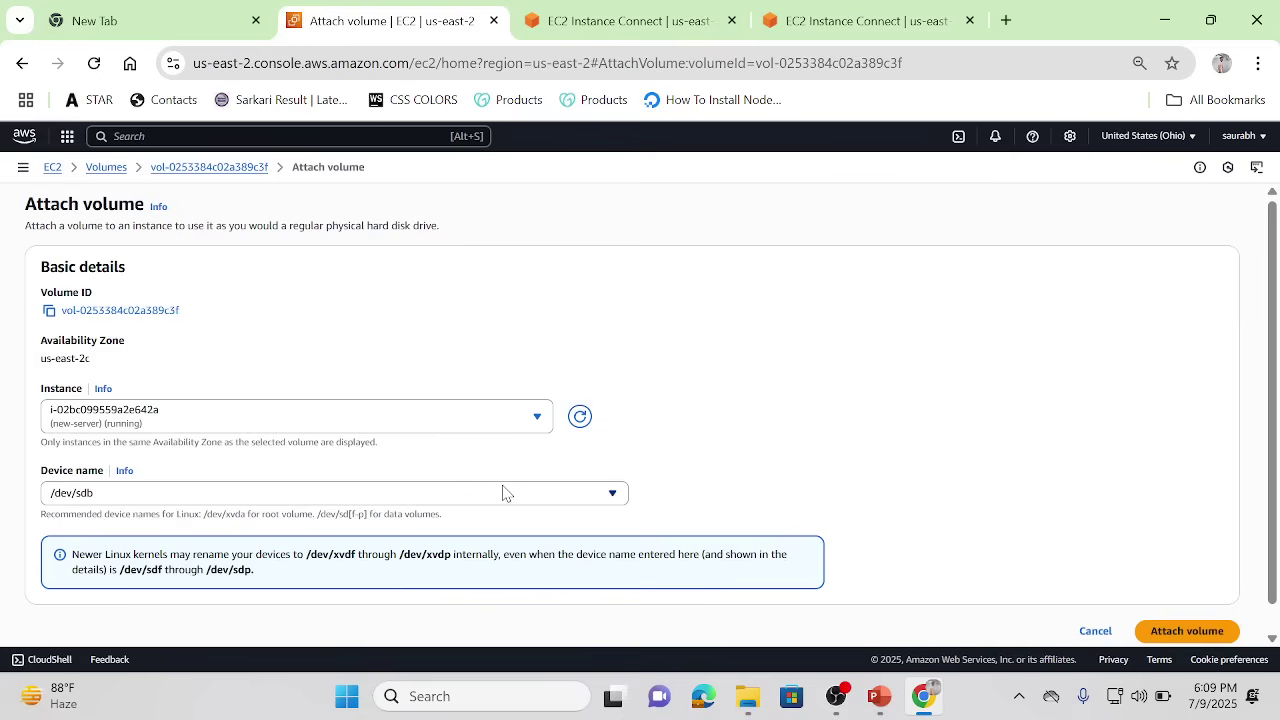
click(1181, 636)
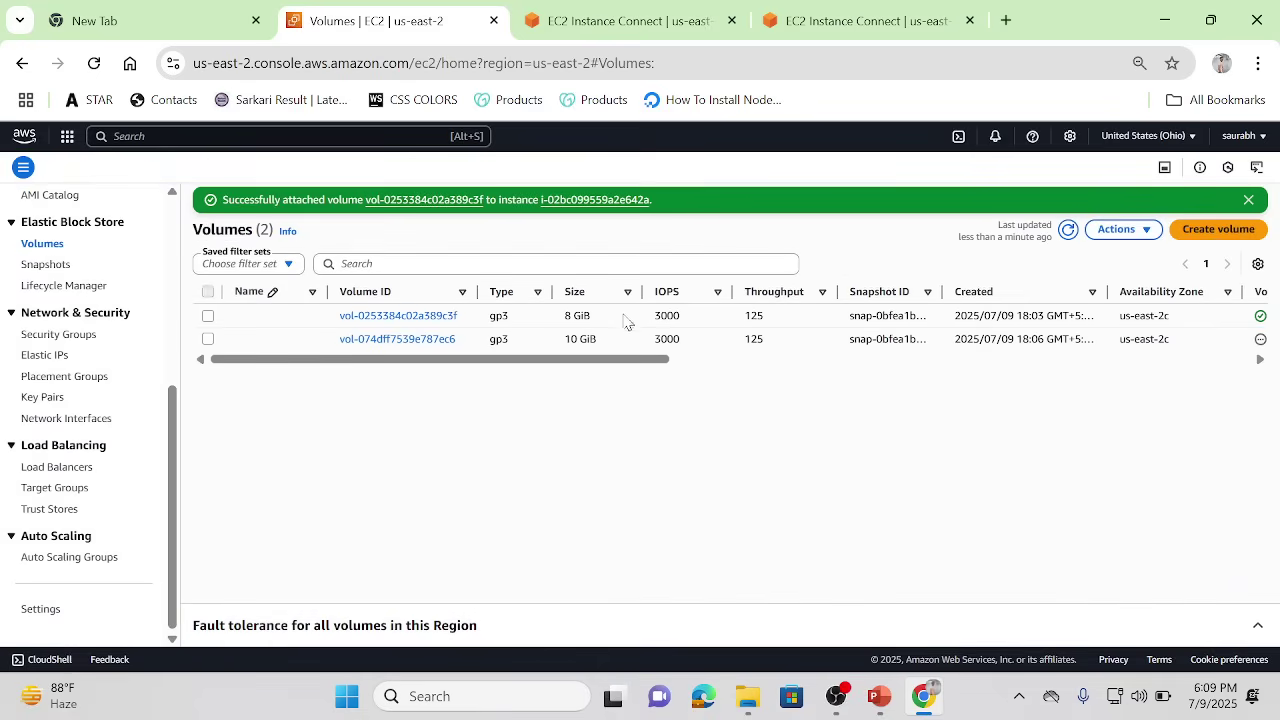
Step: Rerun lsblk on new-server and highlight the xvda line and the new 8G xvdb line
click(596, 10)
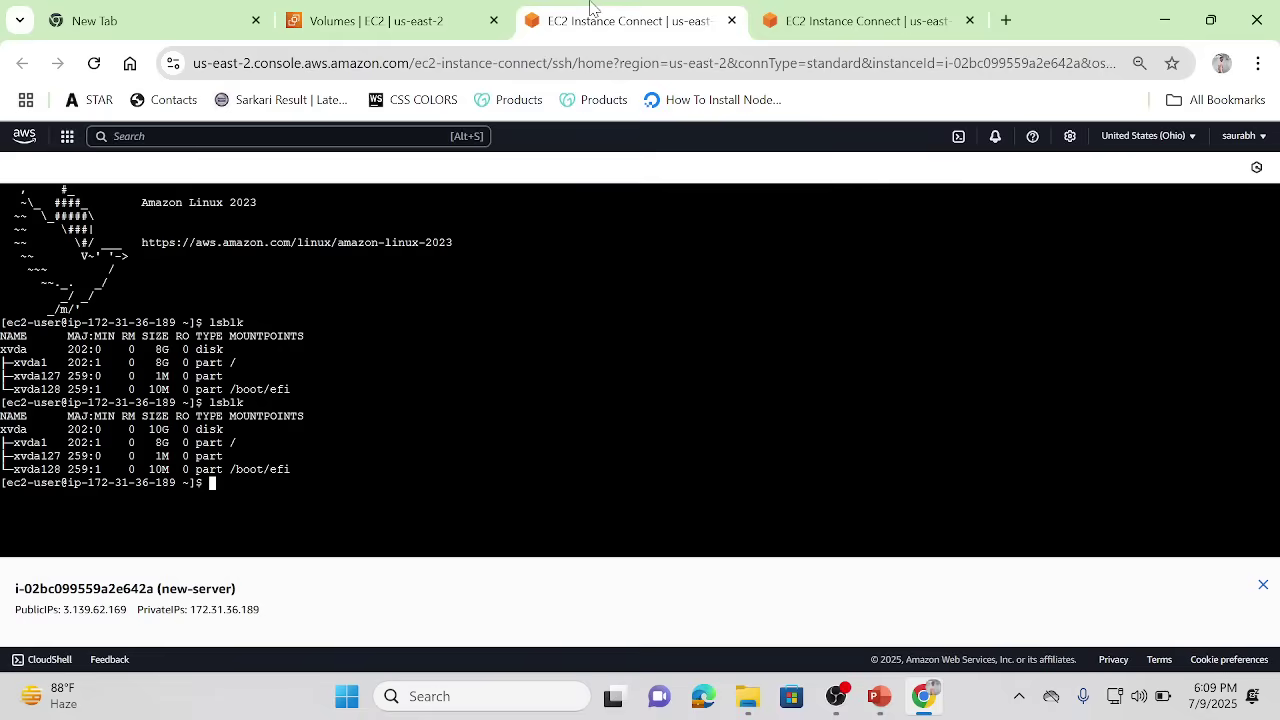
key(Up)
key(Return)
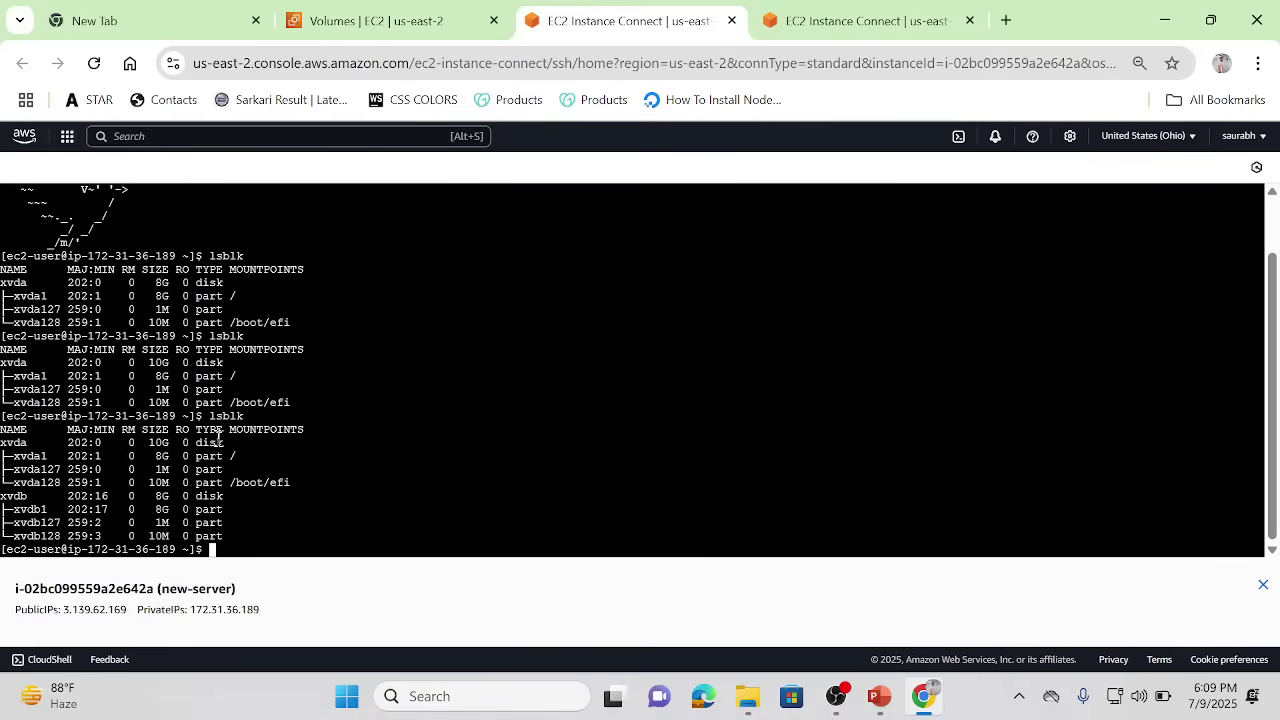
drag(265, 446, 86, 444)
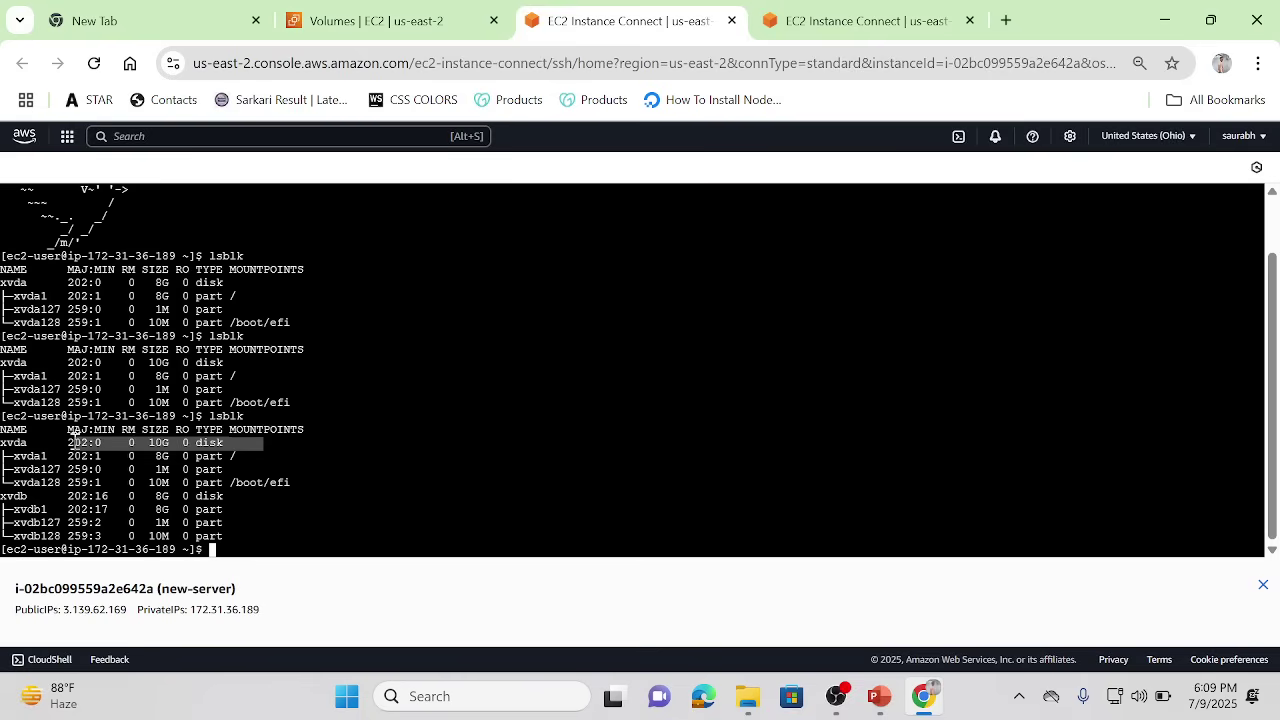
drag(243, 497, 3, 487)
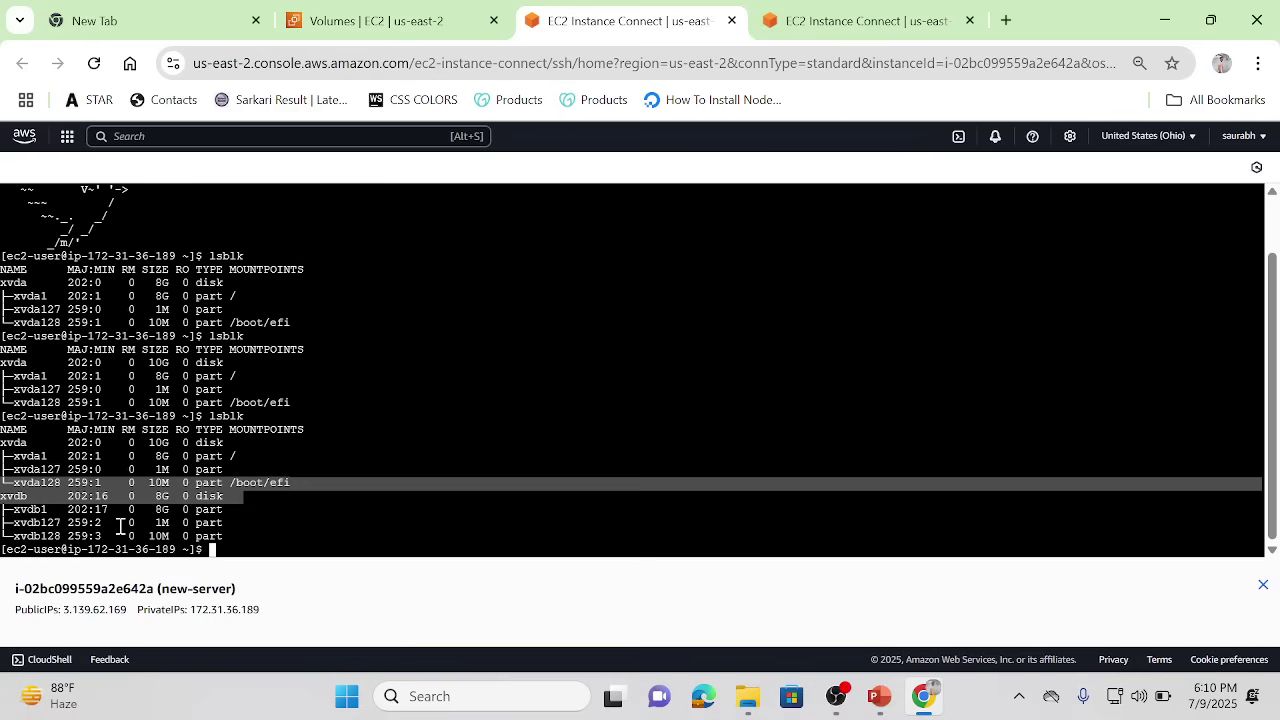
click(294, 526)
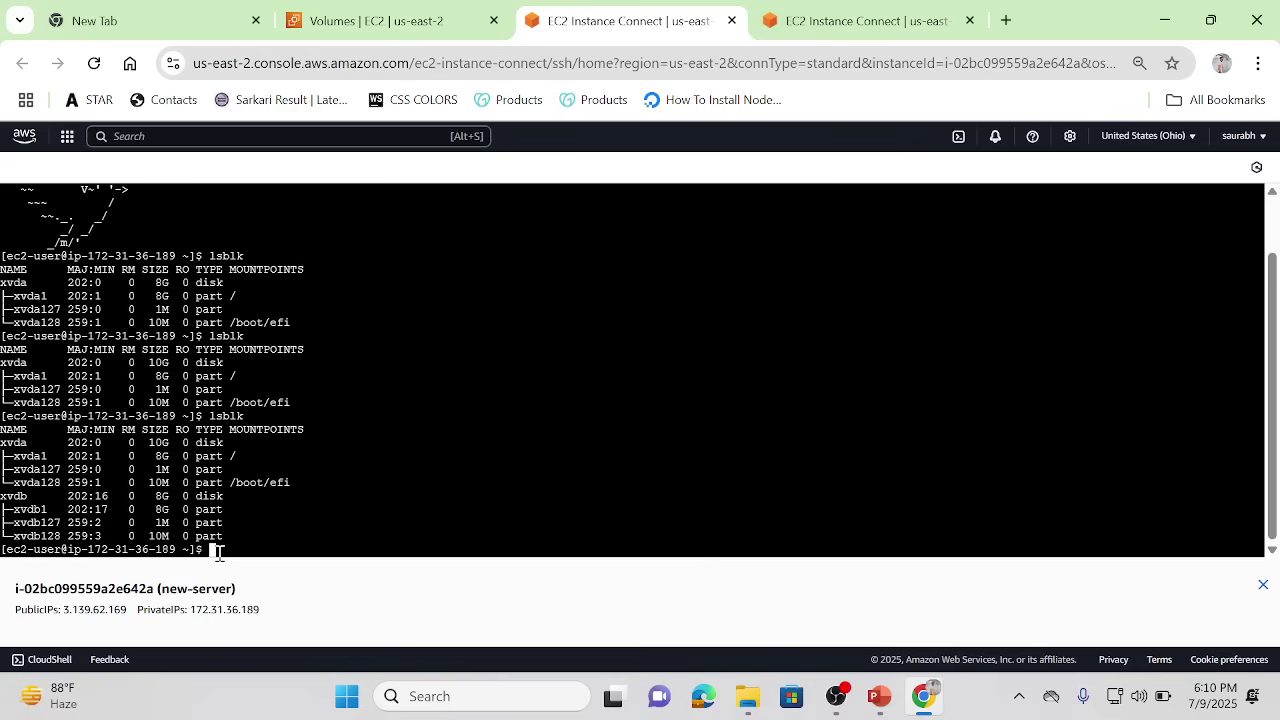
Step: Clear the terminal and list the block devices again with lsblk
text(clear)
key(Return)
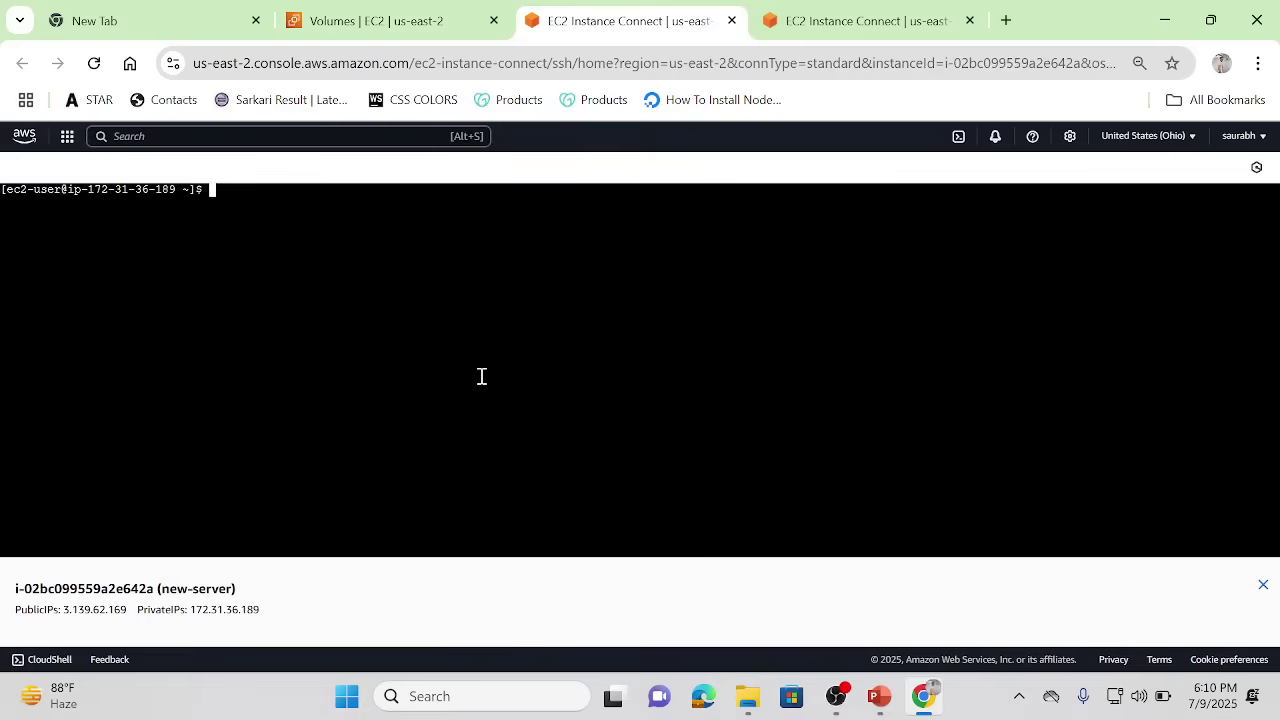
text(sudo file -s /dev/)
key(BackSpace)
key(BackSpace)
key(BackSpace)
key(BackSpace)
key(BackSpace)
key(BackSpace)
key(BackSpace)
key(BackSpace)
key(BackSpace)
key(BackSpace)
key(BackSpace)
key(BackSpace)
key(BackSpace)
key(BackSpace)
key(BackSpace)
key(BackSpace)
key(BackSpace)
key(BackSpace)
text(lsblk)
key(Return)
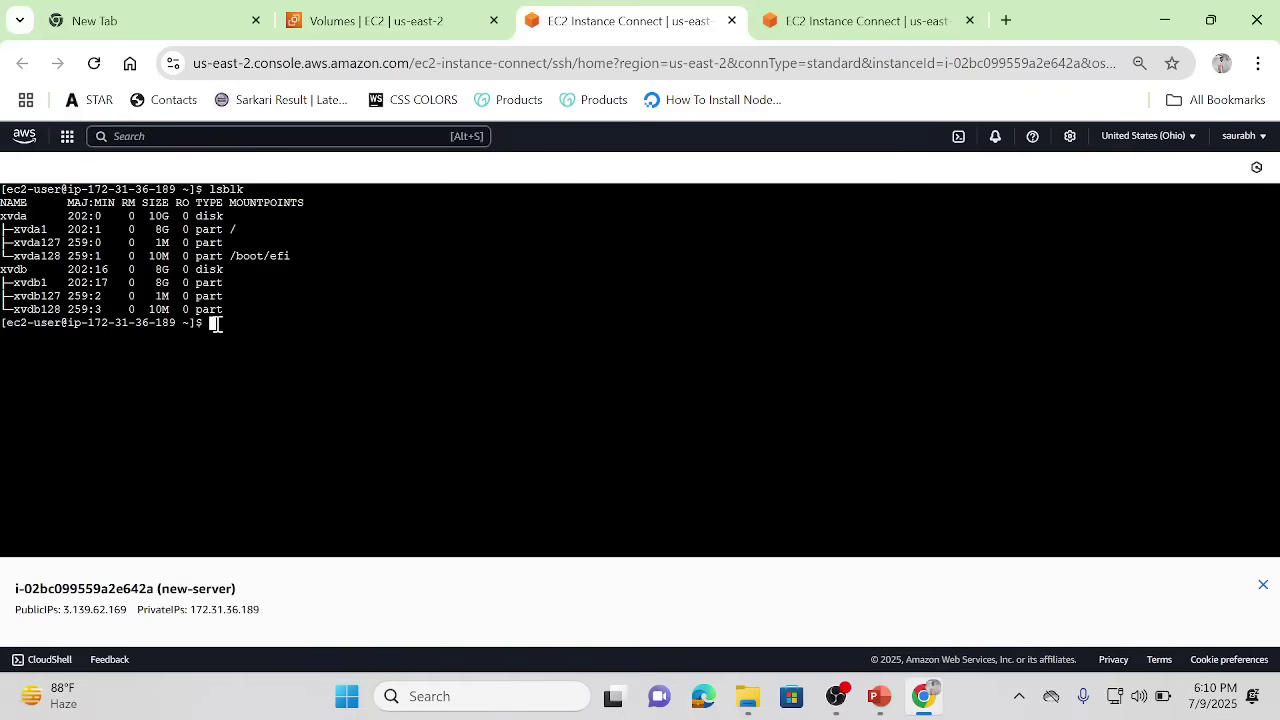
Step: Run sudo file -s /dev/xvdb1, which reports an SGI XFS filesystem
text(sudo file -s /dev/xvdb1)
key(Return)
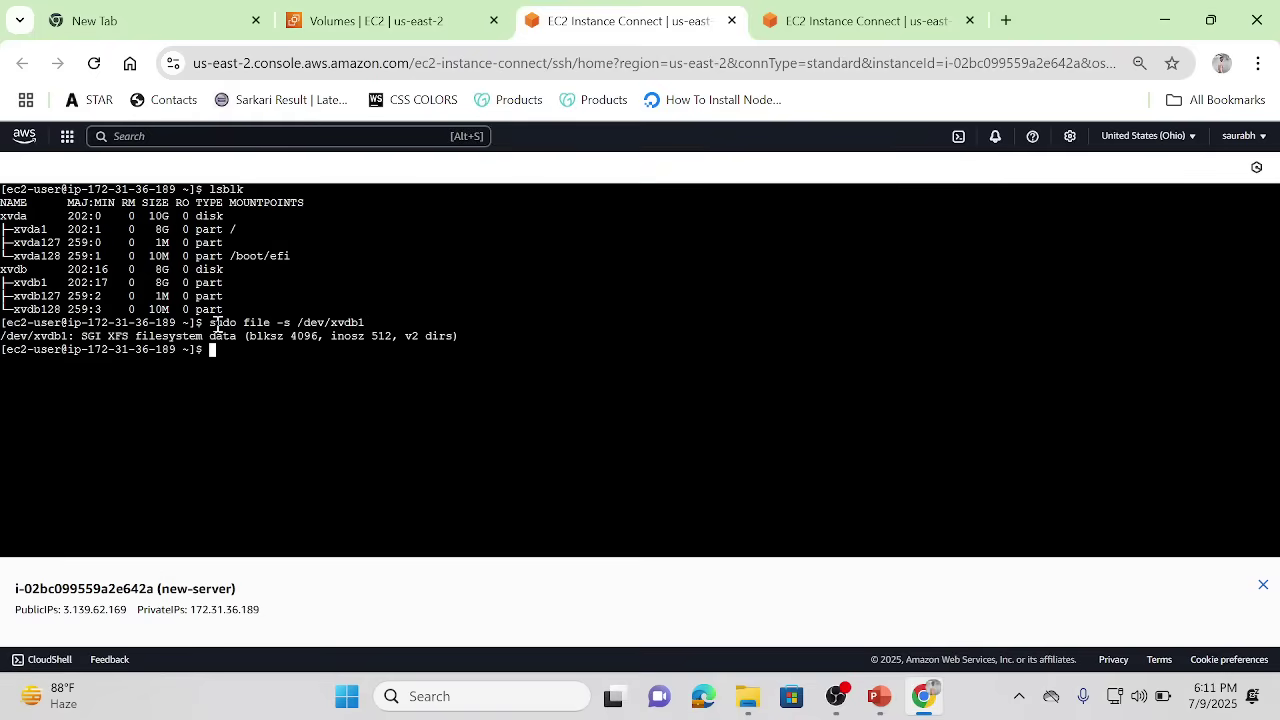
text(sudo /mkdir/mnt/my)
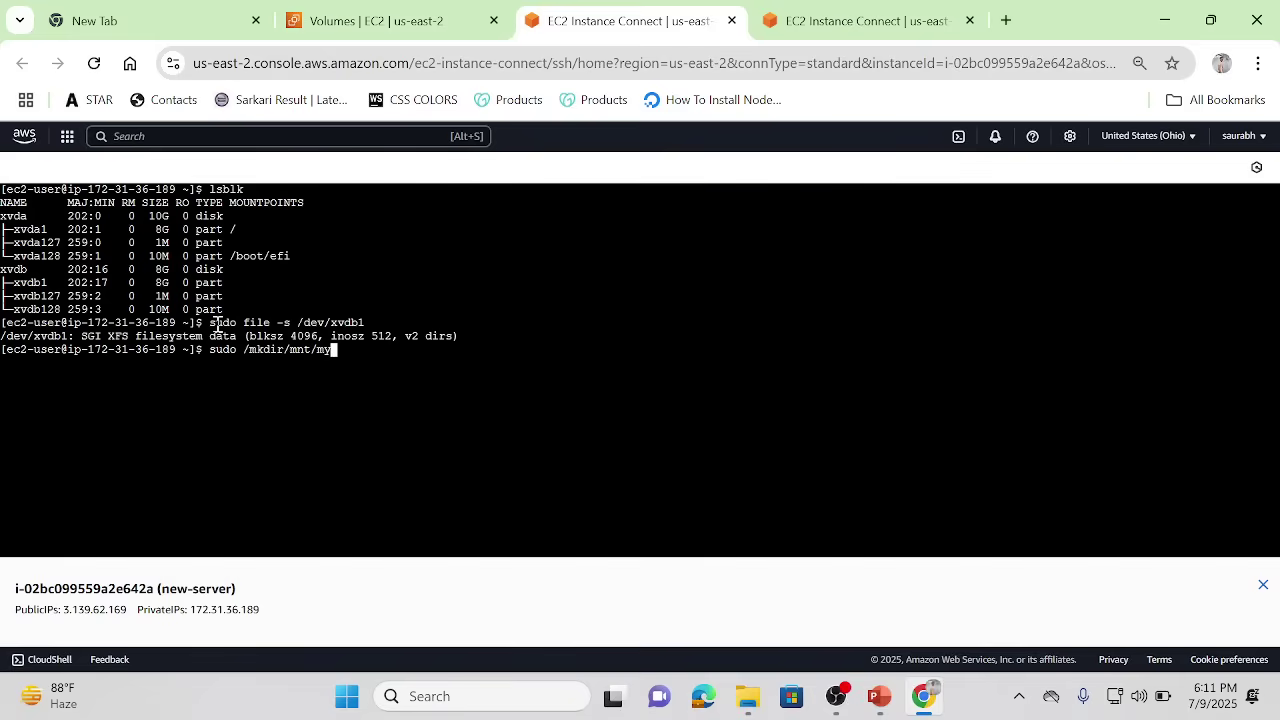
text(backup)
Step: Create /mnt/mybackup with sudo mkdir, correcting the mistyped command twice until it succeeds
key(Return)
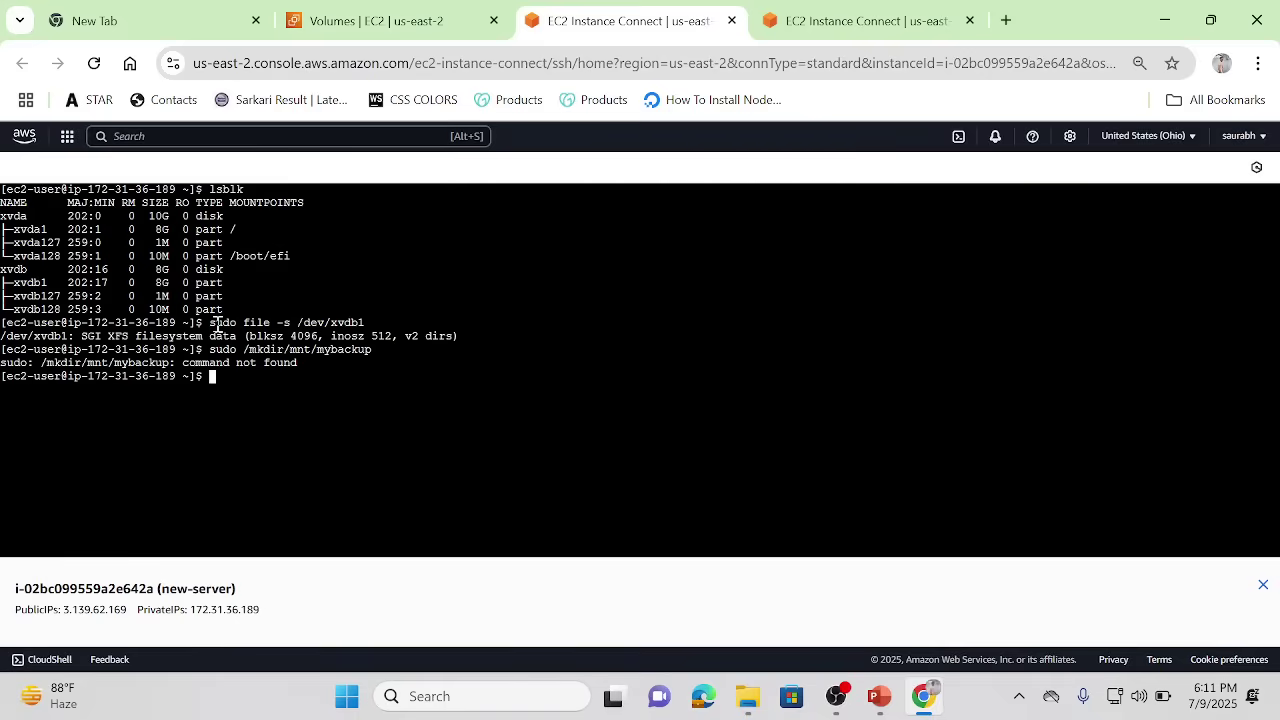
key(Up)
key(Left)
key(Left)
key(Left)
key(Left)
key(Left)
key(Left)
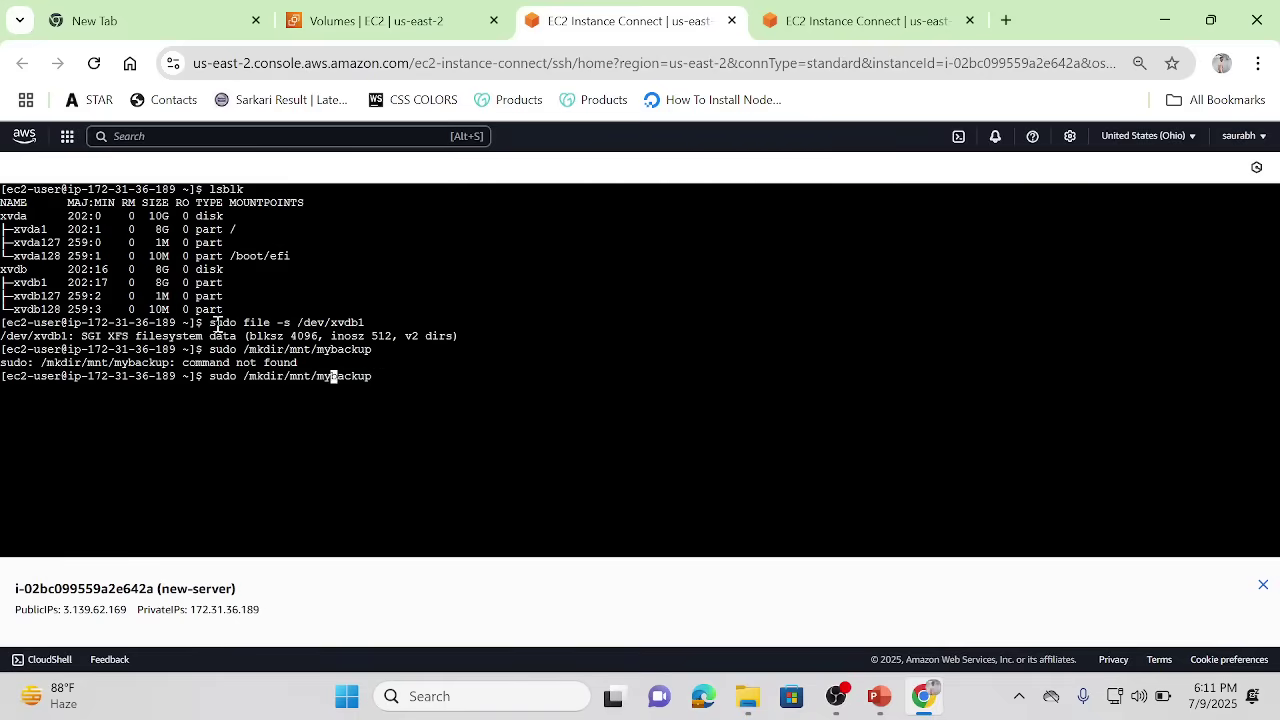
key(Left)
key(Left)
key(Left)
key(Left)
key(Left)
key(Left)
key(Left)
key(Left)
key(Left)
key(Left)
key(Left)
key(Left)
key(BackSpace)
key(Return)
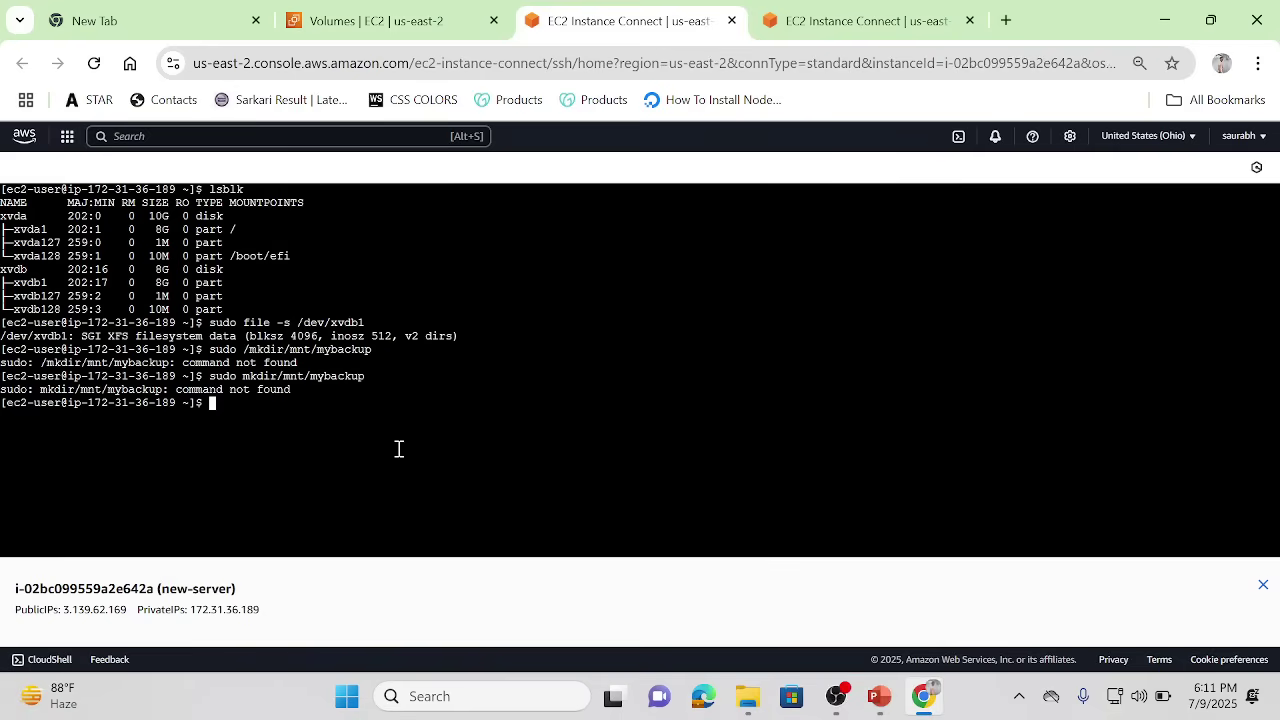
key(Up)
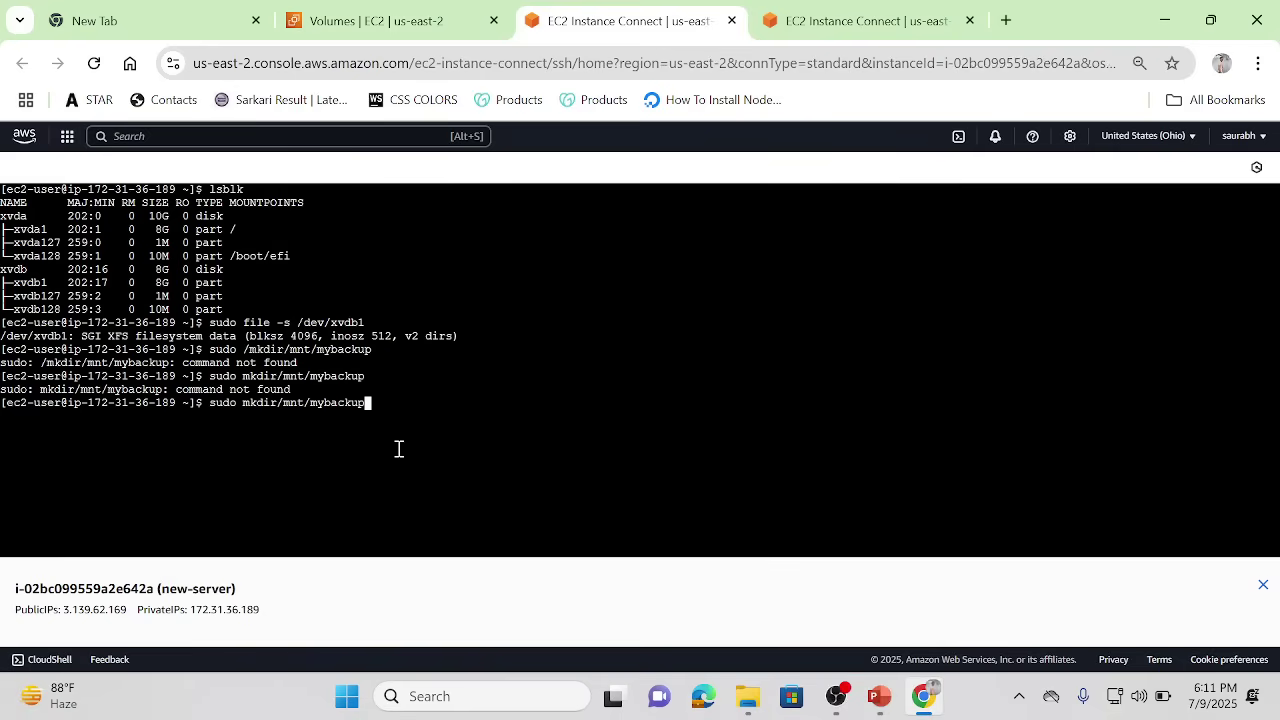
key(Left)
key(Left)
key(Left)
key(Left)
key(Left)
key(Left)
key(Left)
key(Left)
key(Left)
key(Left)
key(Left)
key(Left)
key(Left)
key(Return)
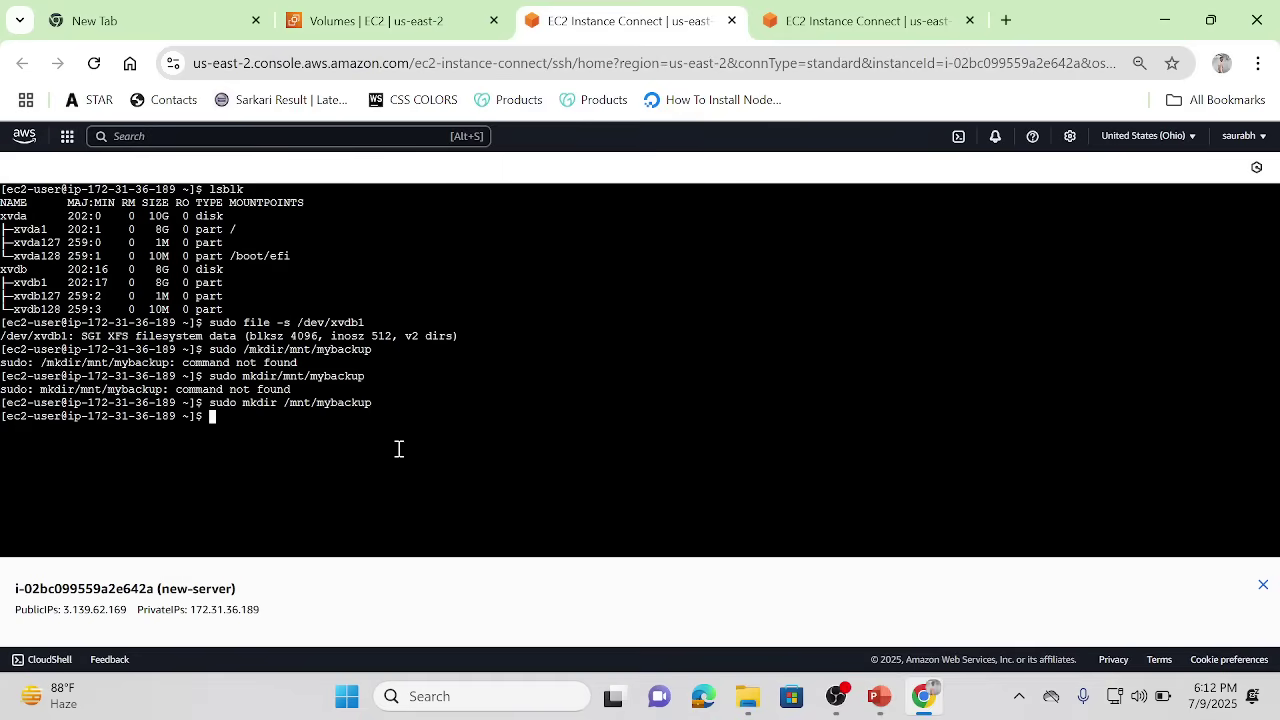
text(sudo mount)
Step: Try mounting /dev/xvdb1 at /mnt/mybackup, which fails with a wrong fs type error
key(BackSpace)
text(/dev/xvdb1)
text(/)
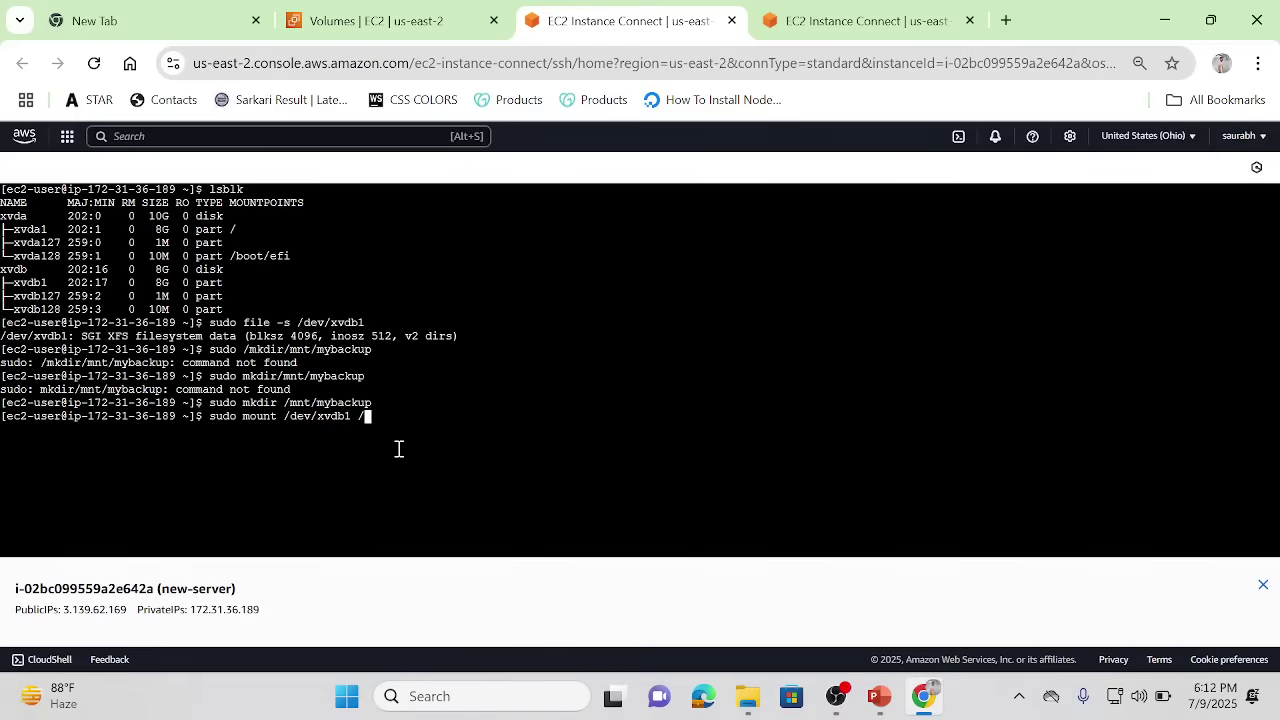
text(mnt/my)
key(Tab)
key(Return)
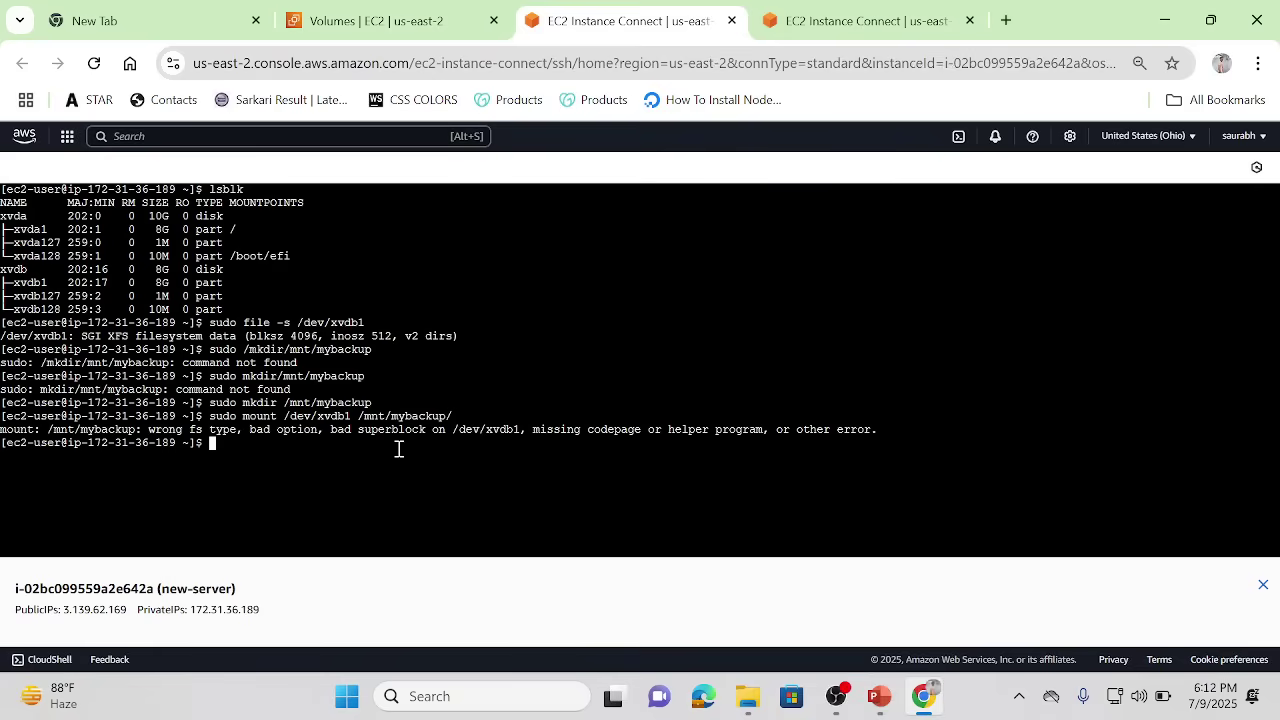
Step: Retry the mount with option nnouuid, which fails again, then check mounts with df -h
text(sudo )
text(mo)
text(unt)
text( -o)
text( n)
text(nou)
text(uu)
key(BackSpace)
text(id)
text( /dev)
text(/dev)
key(BackSpace)
key(BackSpace)
key(BackSpace)
text(xvdb1 /mnt)
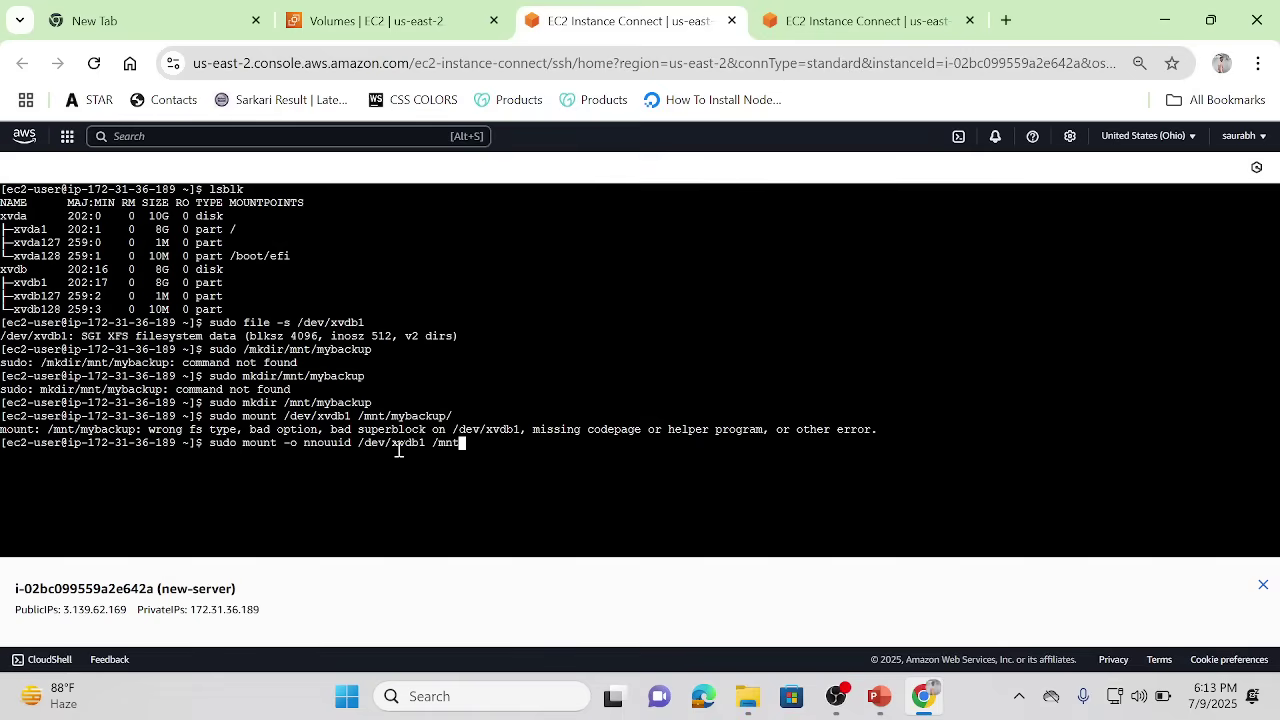
text(/mybackup/)
key(Return)
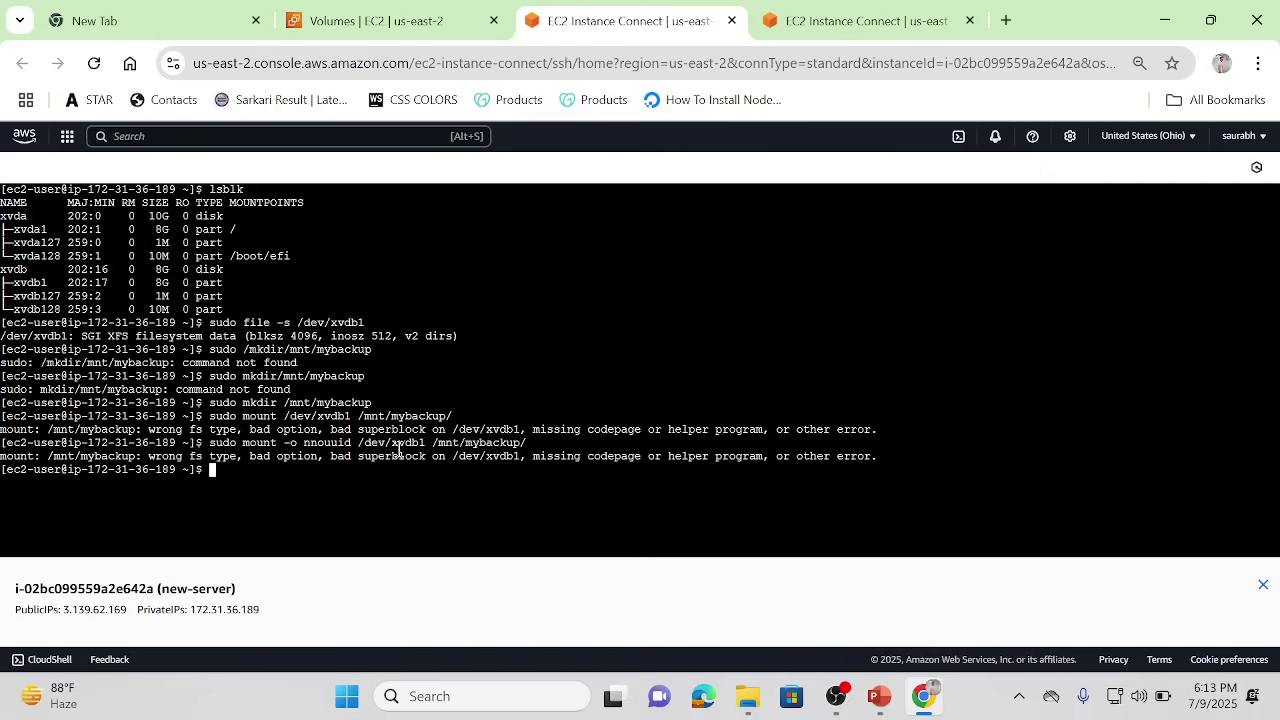
text(df -h)
key(Return)
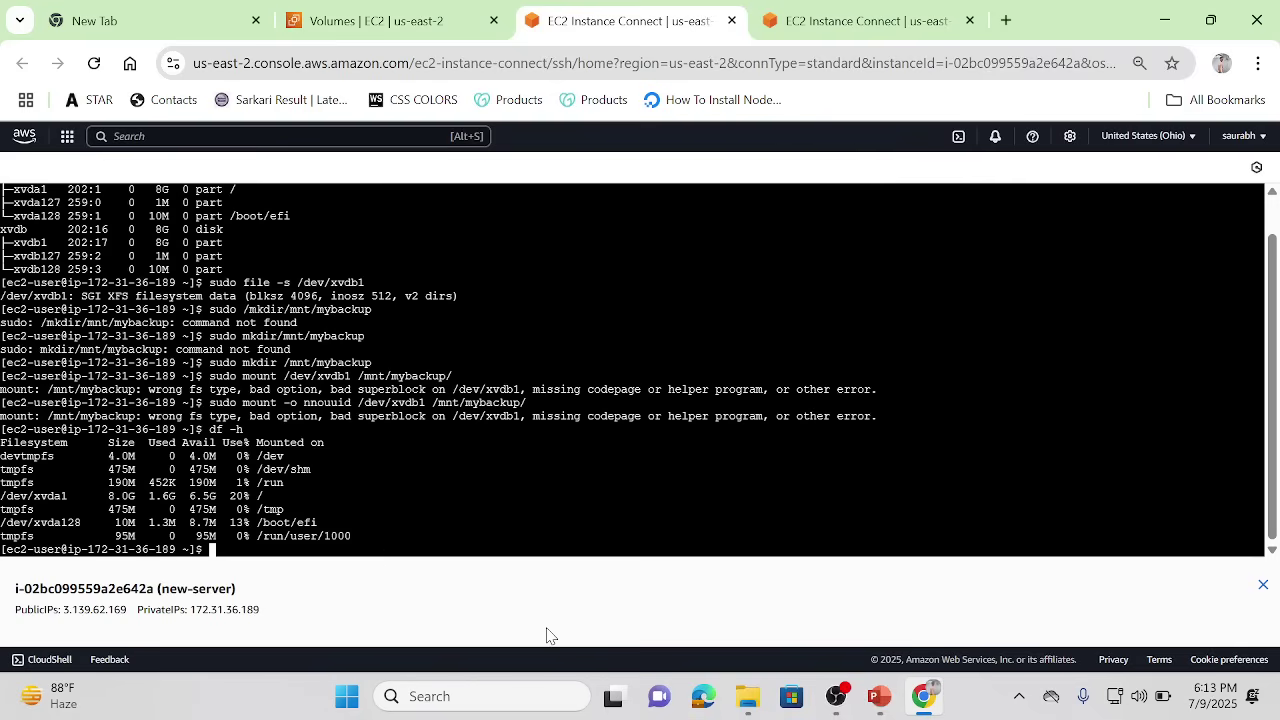
Step: Enter /mnt/mybackup and list its contents
text(cd /mnt/my)
key(Tab)
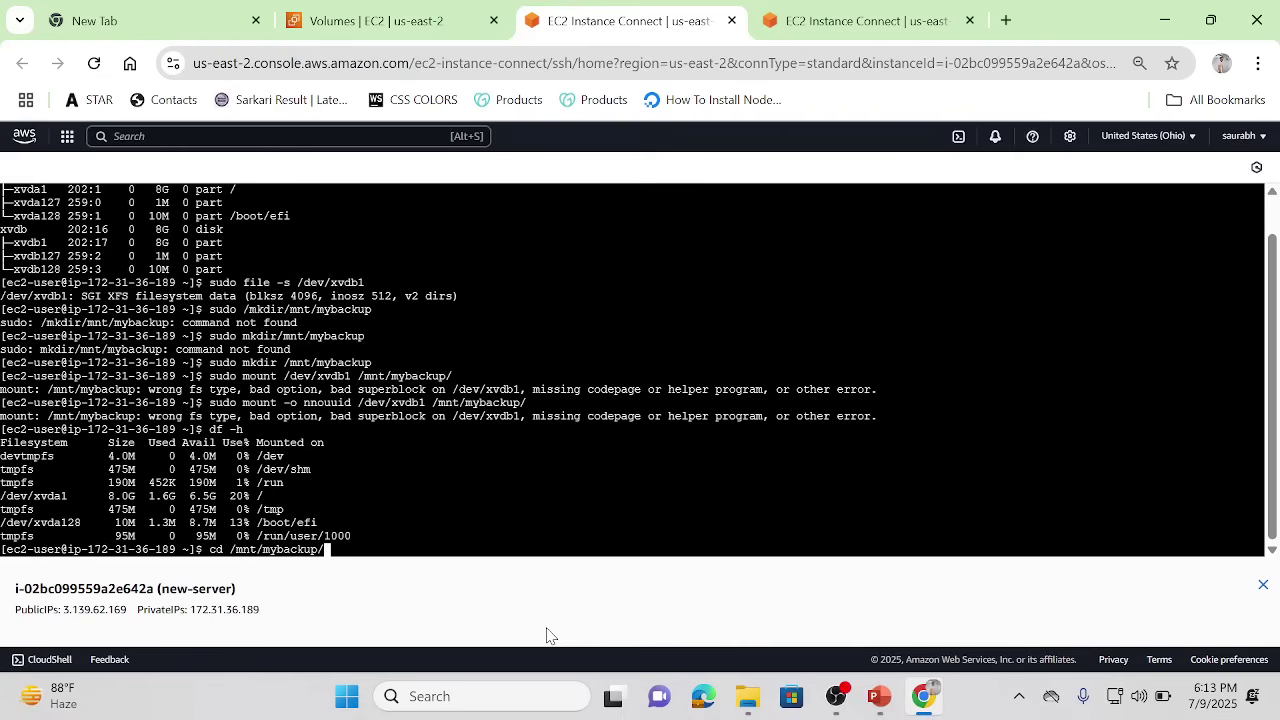
key(Return)
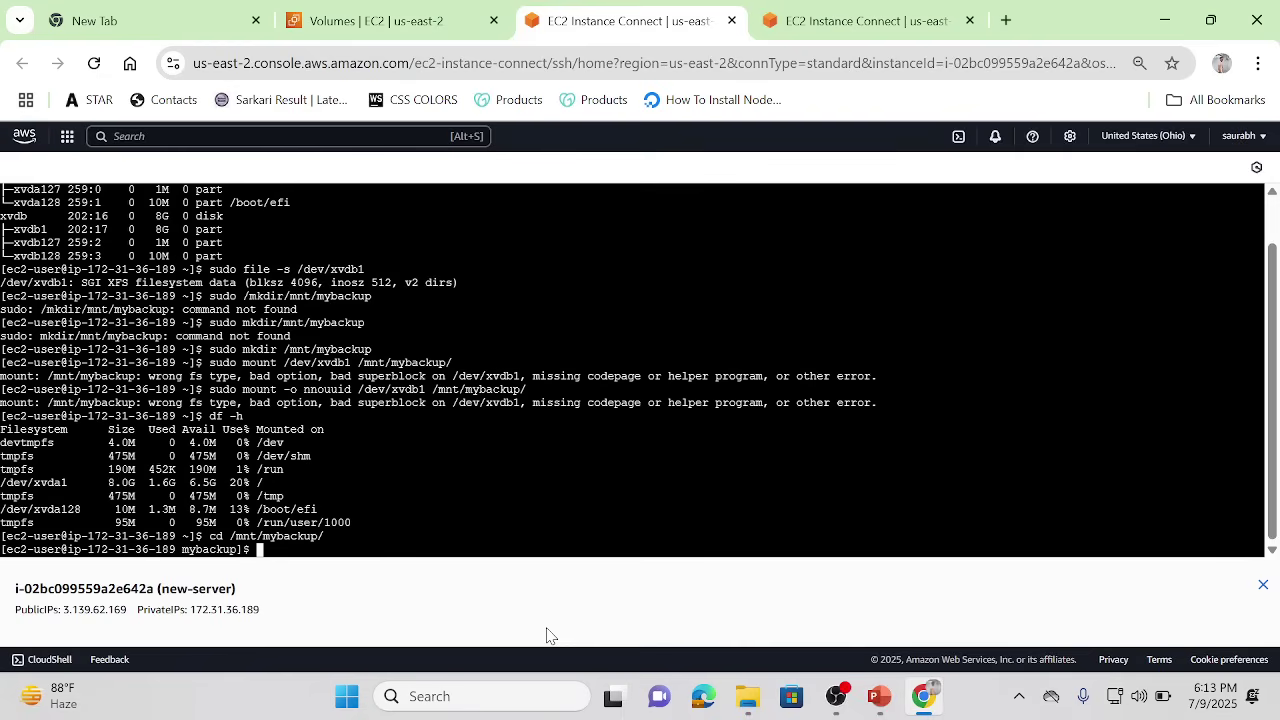
text(ls)
key(Return)
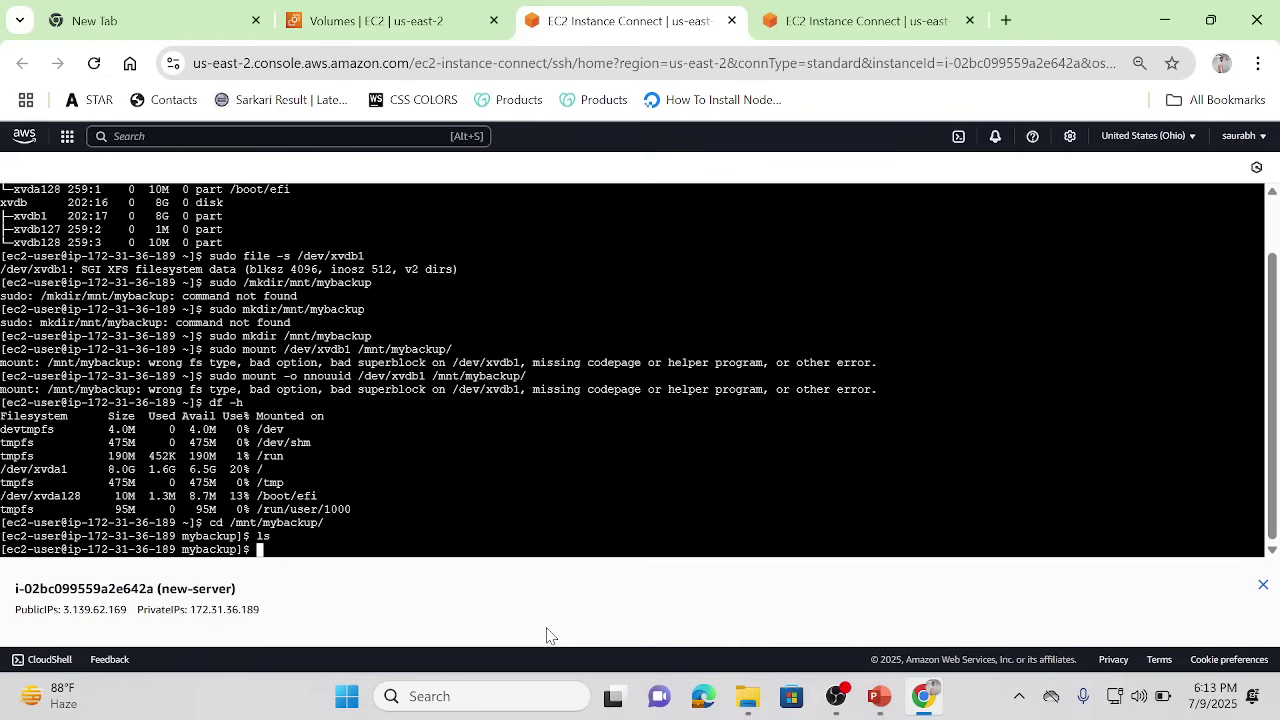
Step: Correct the mount option to nouuid, rerun the mount of /dev/xvdb1, and list the mount point
key(Up)
key(Up)
key(Up)
key(Up)
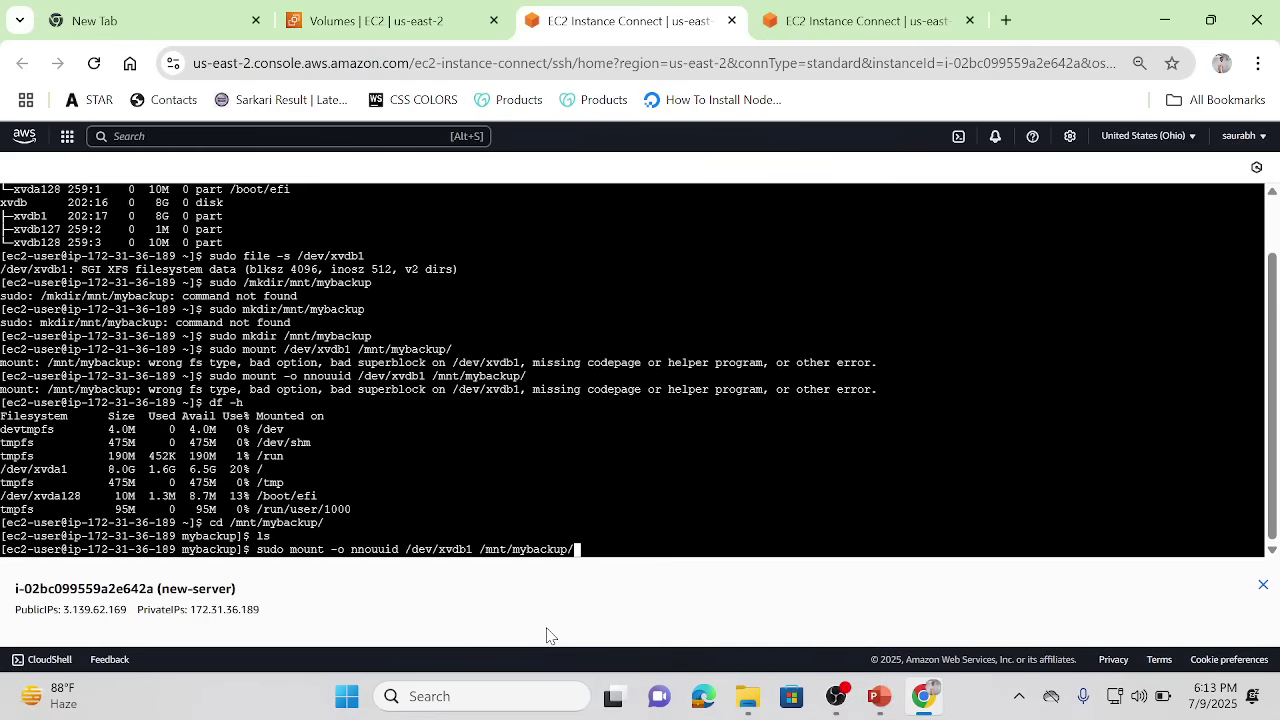
key(Left)
key(Left)
key(Left)
key(Left)
key(Left)
key(Left)
key(Left)
key(Left)
key(Left)
key(Left)
key(Left)
key(Left)
key(Left)
key(Left)
key(Left)
key(Left)
key(Left)
key(Left)
key(Left)
key(Left)
key(Left)
key(Left)
key(Left)
key(Left)
key(Left)
key(Left)
key(Left)
key(Left)
key(Left)
key(Left)
key(Left)
key(BackSpace)
key(Return)
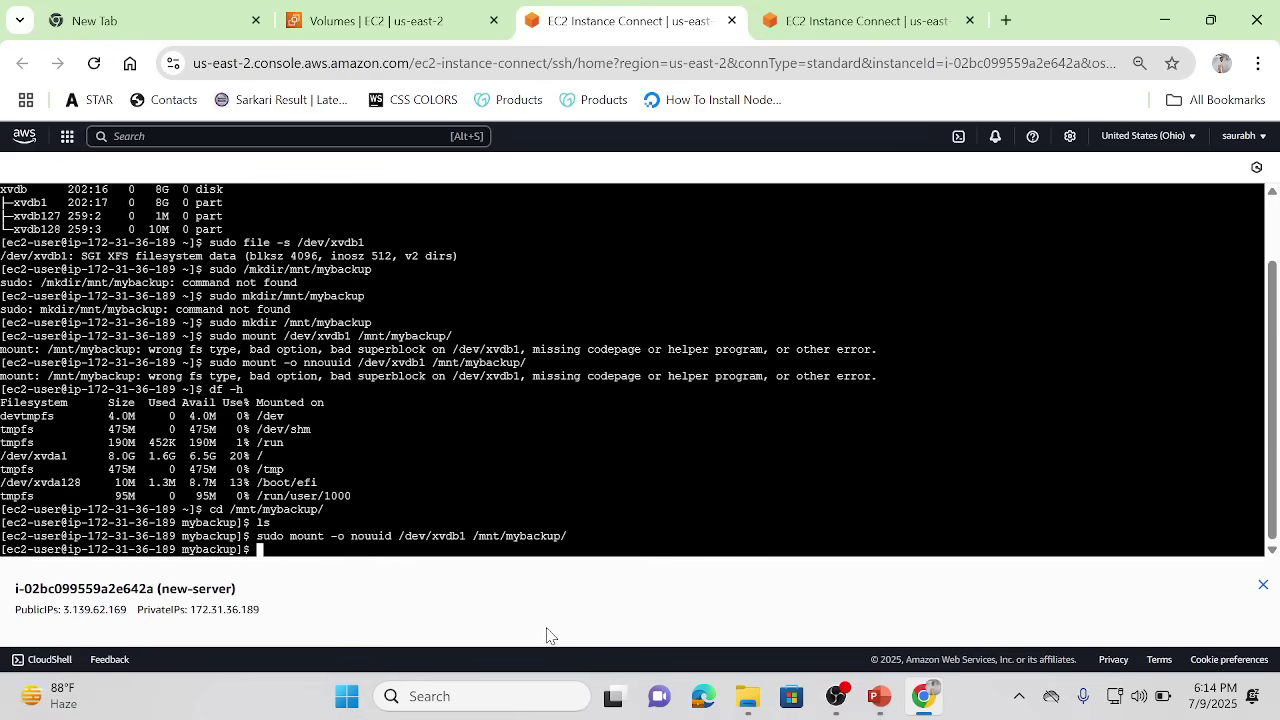
key(Up)
key(Up)
key(Return)
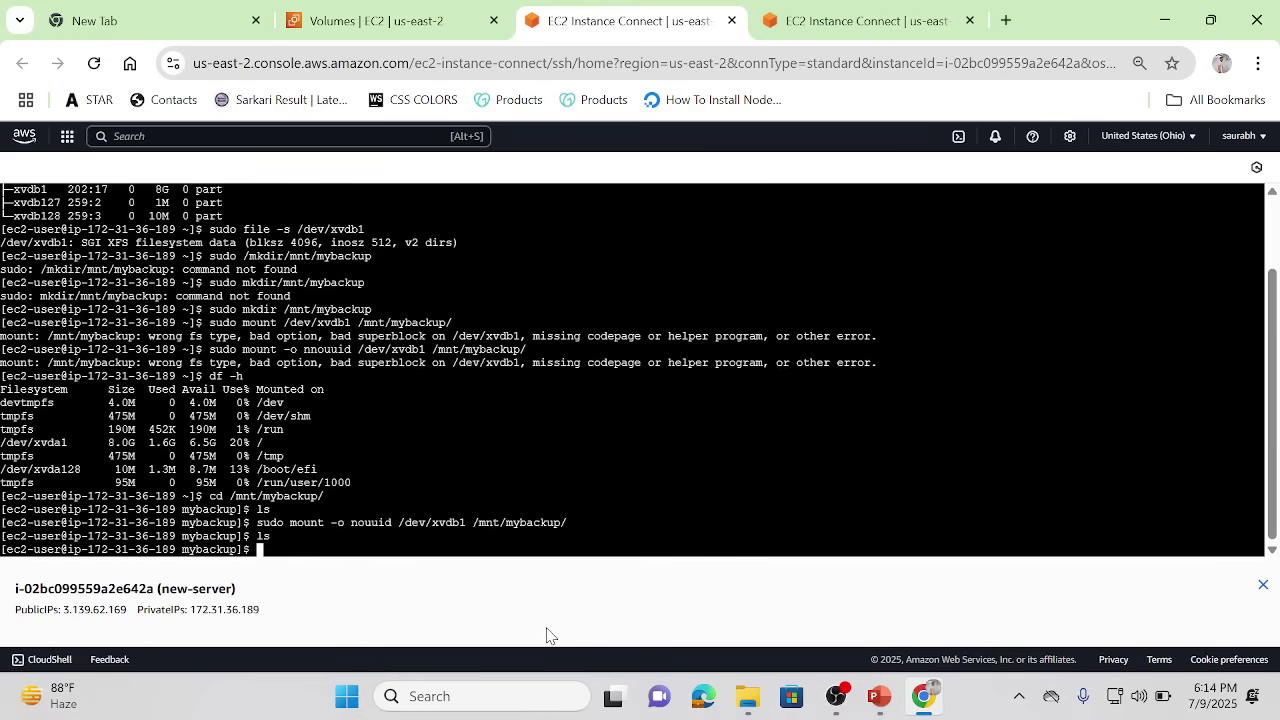
Step: Edit and rerun the mount command once more, then list the directory contents
key(Up)
key(Up)
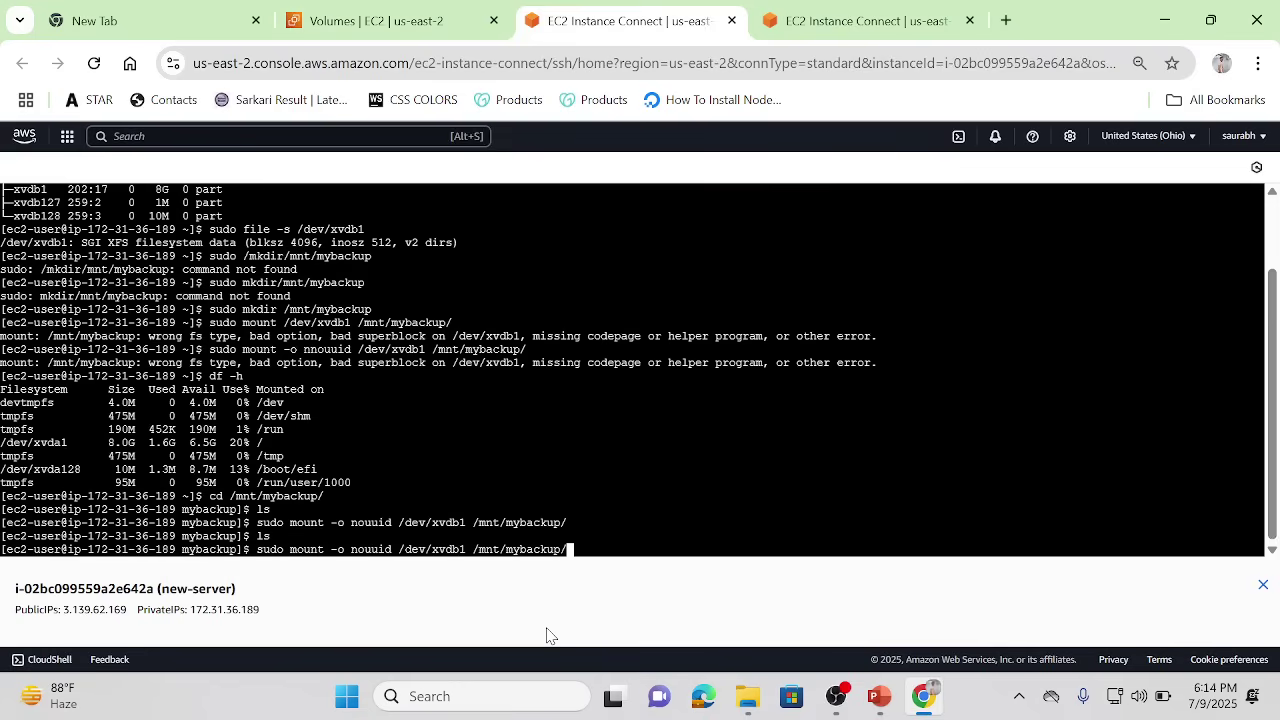
key(Left)
key(Left)
key(Left)
key(Left)
key(Left)
key(Left)
key(Left)
key(Left)
key(Left)
key(Left)
key(Left)
key(Left)
key(Left)
key(Left)
key(BackSpace)
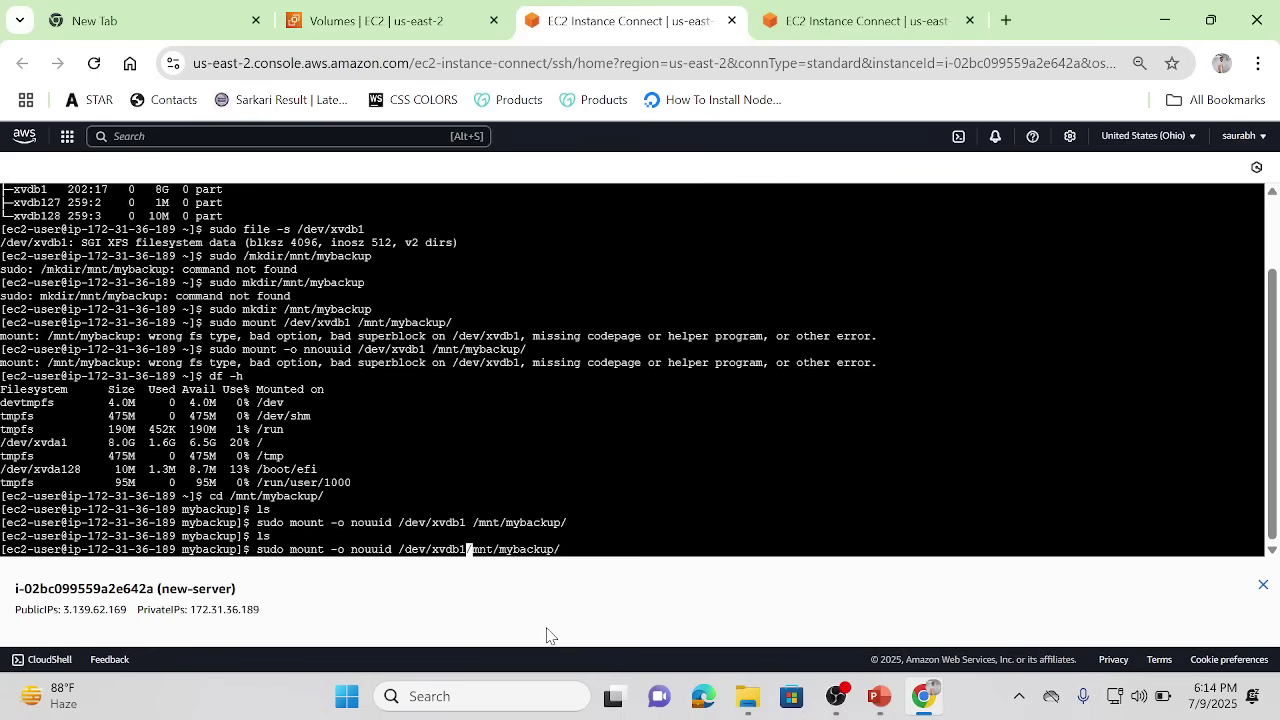
key(Return)
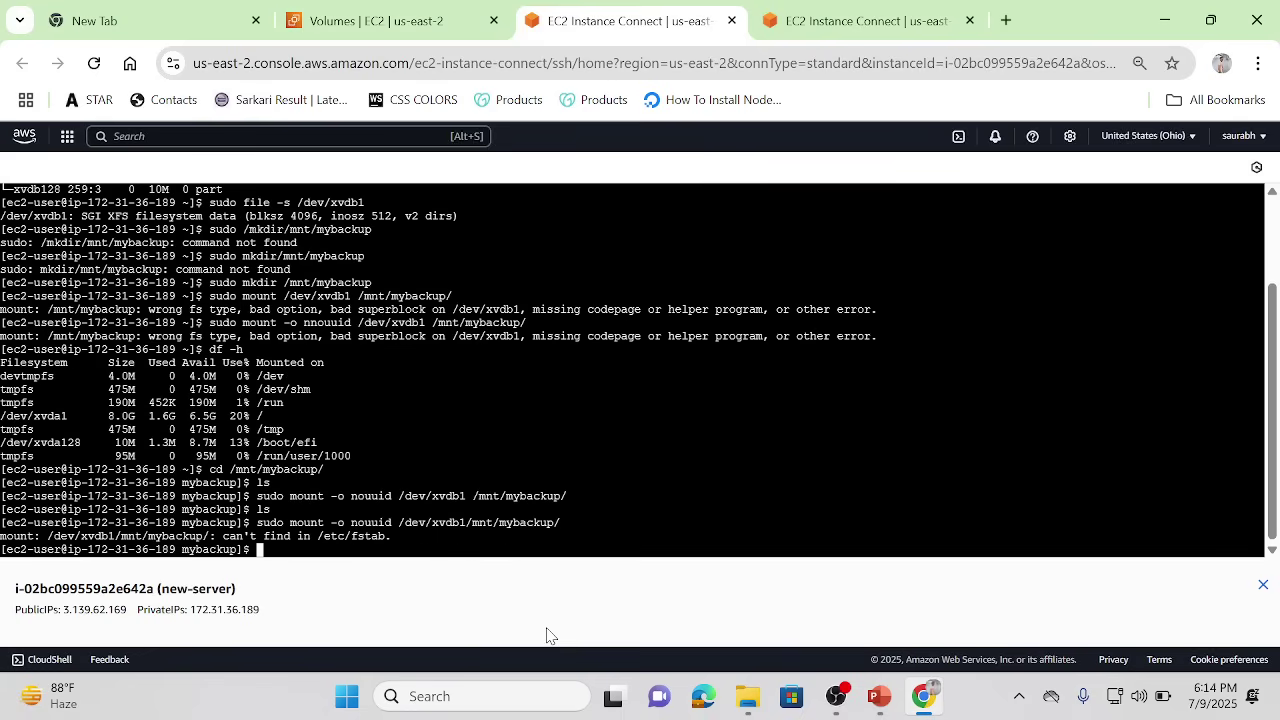
text(ls)
key(Up)
key(Up)
key(Up)
key(Down)
key(Down)
key(Return)
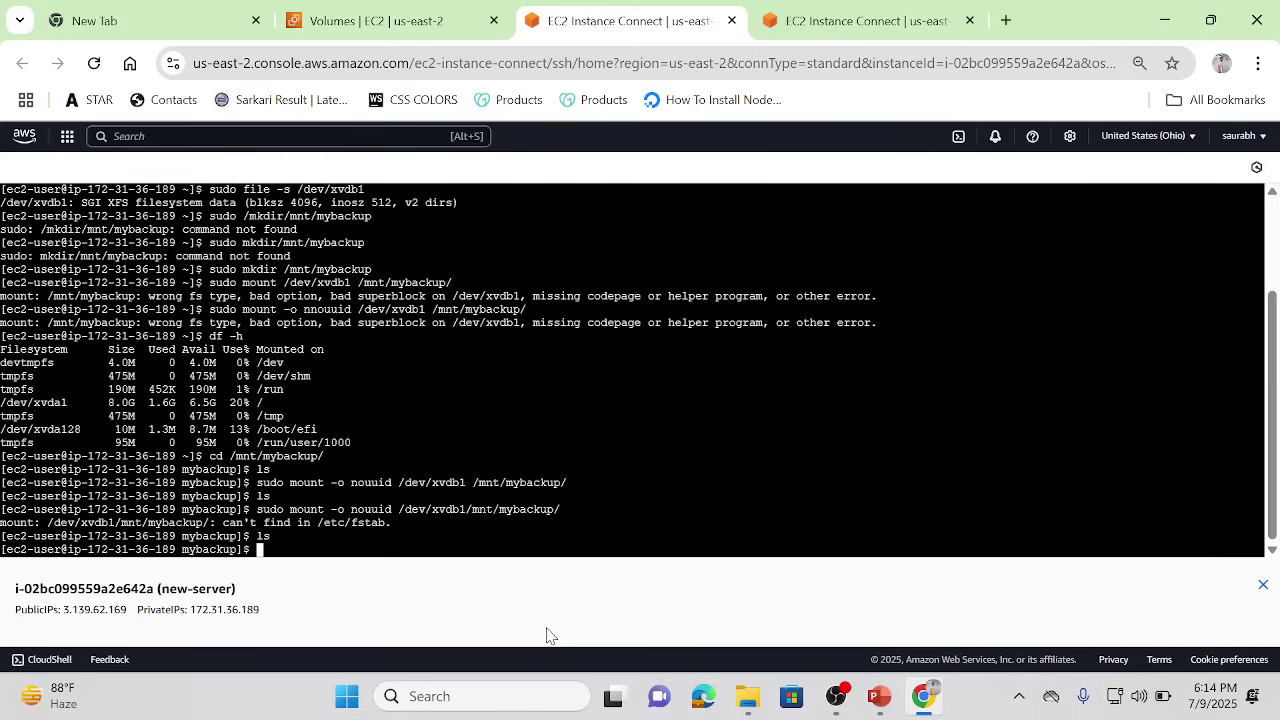
text(ls)
key(Return)
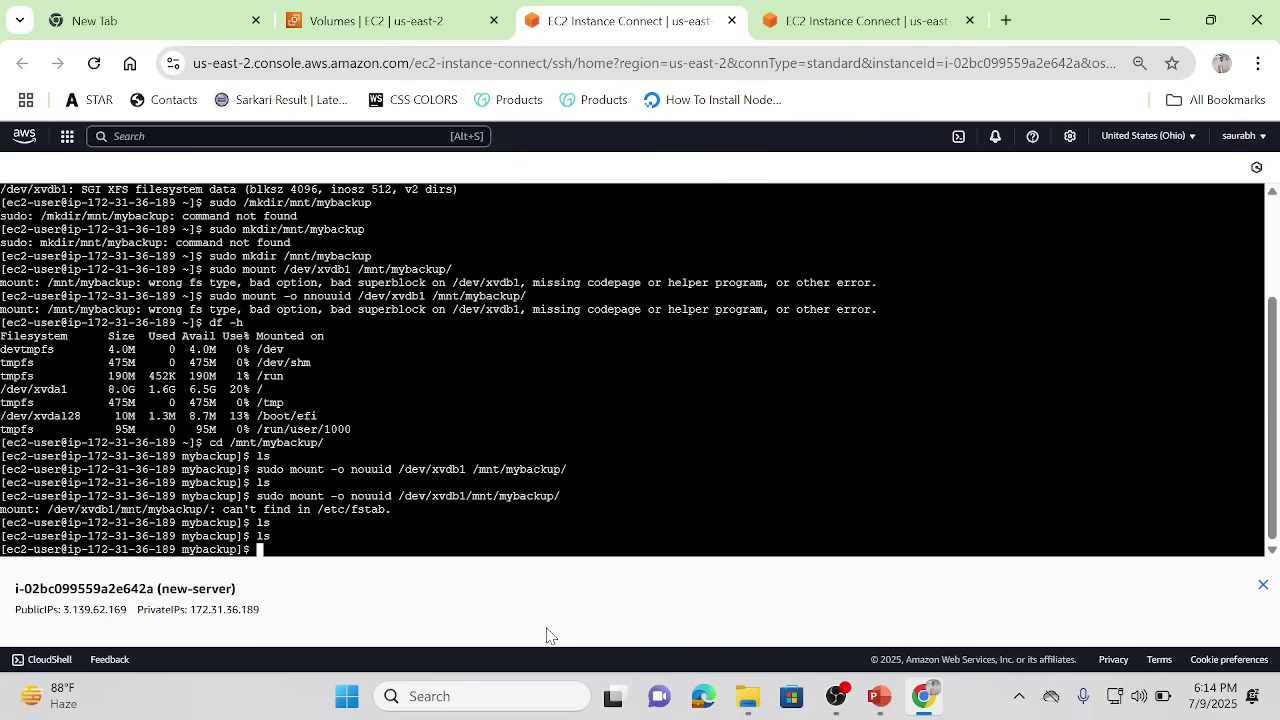
Step: Go up to /mnt, list its contents, and re-enter the mybackup directory
text(cd ..)
key(Return)
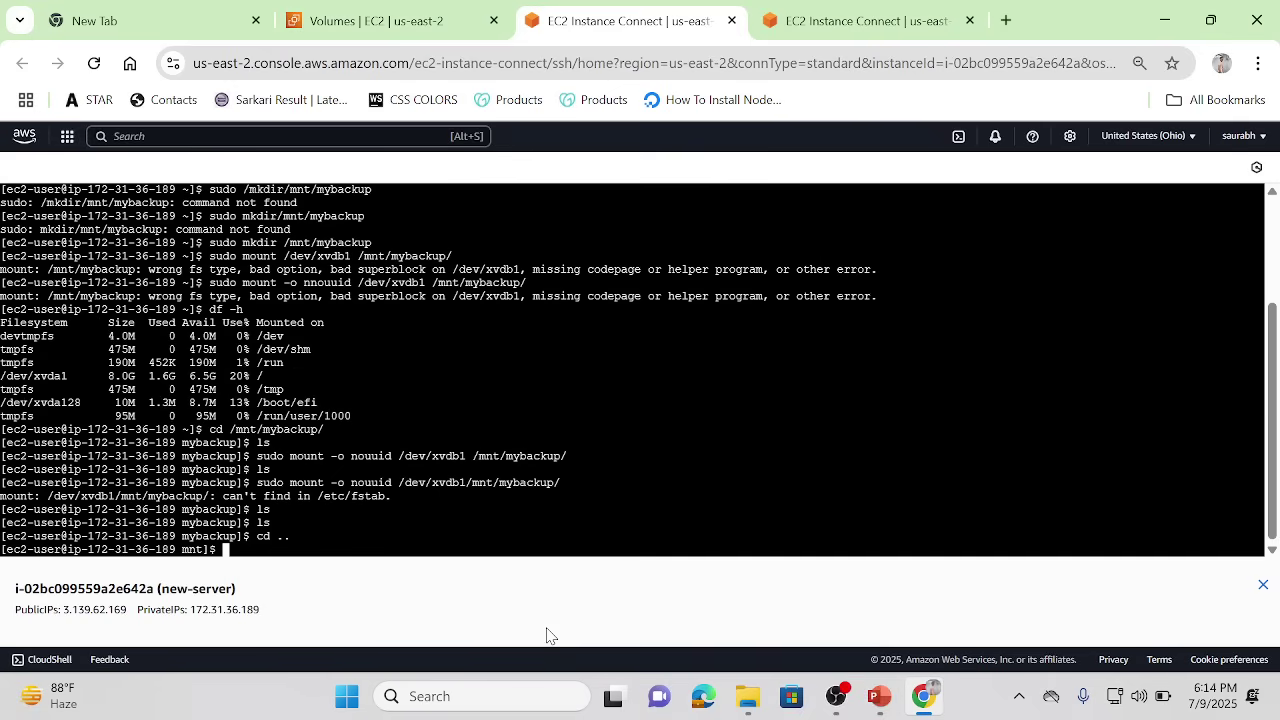
text(ls)
key(Return)
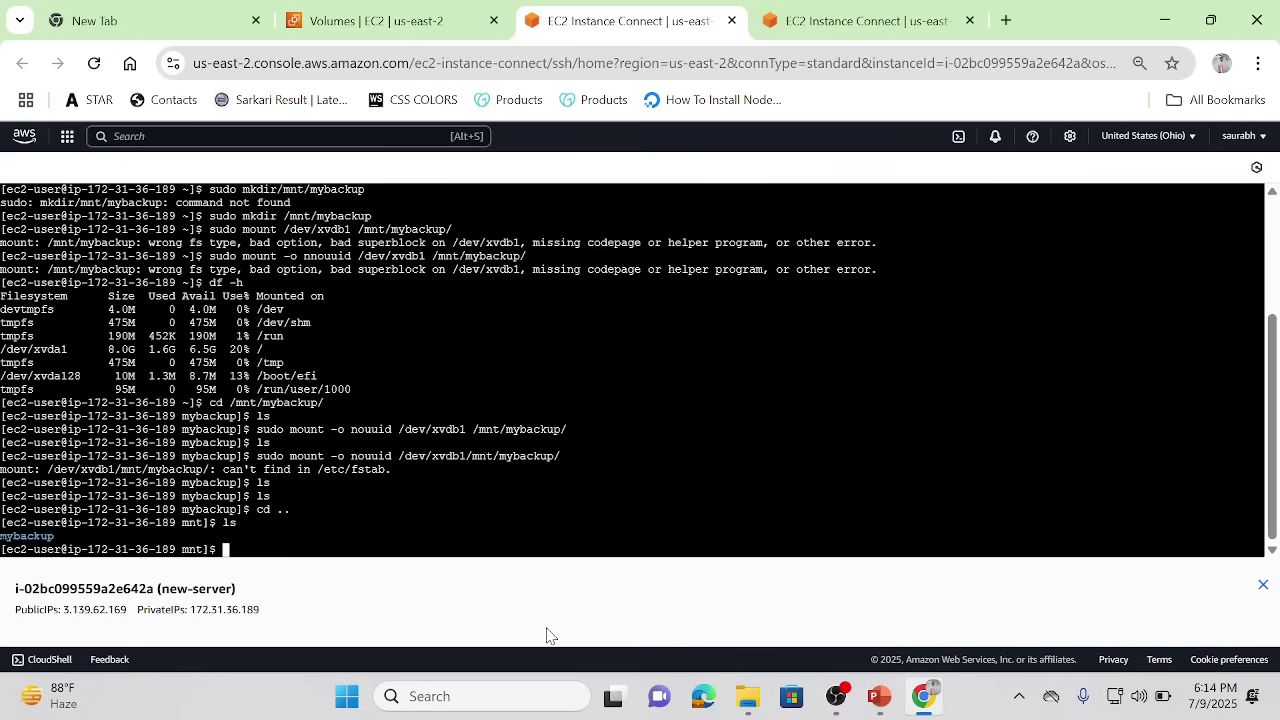
text(cd my)
key(Tab)
key(Return)
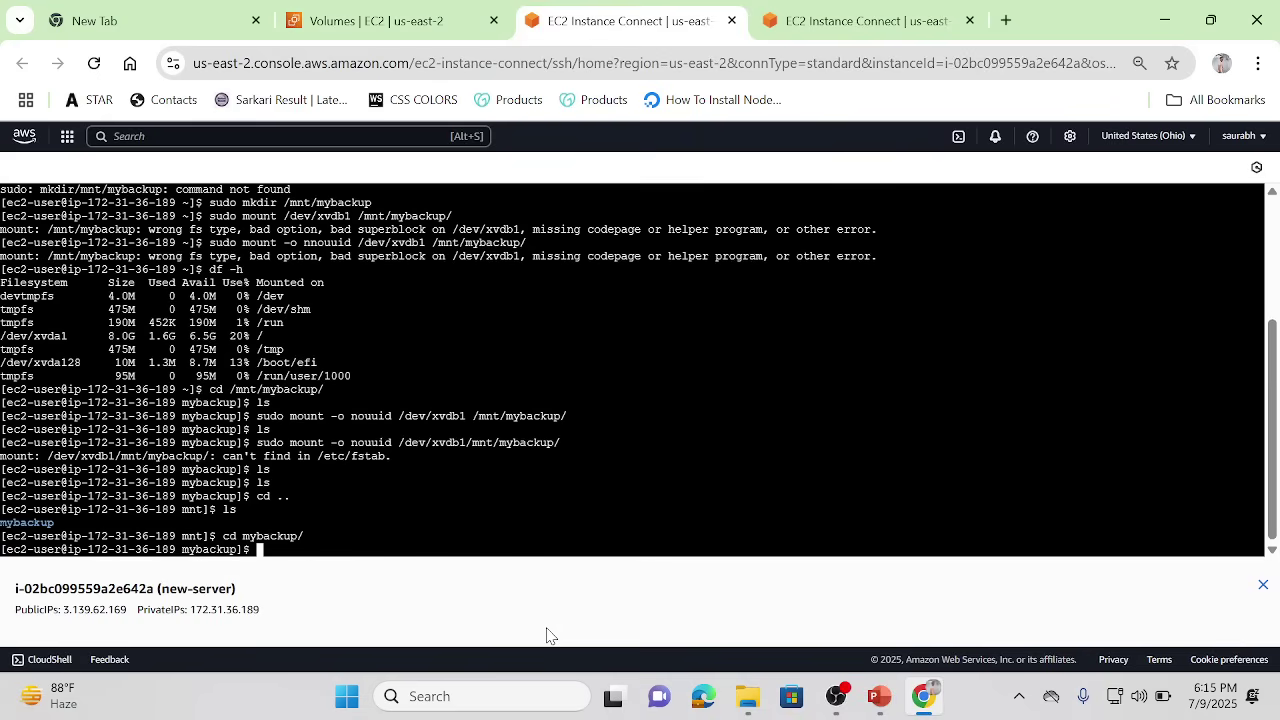
Step: Confirm with df -h that /dev/xvdb1 is mounted, and list the volume's top-level folders
text(df -h)
key(Return)
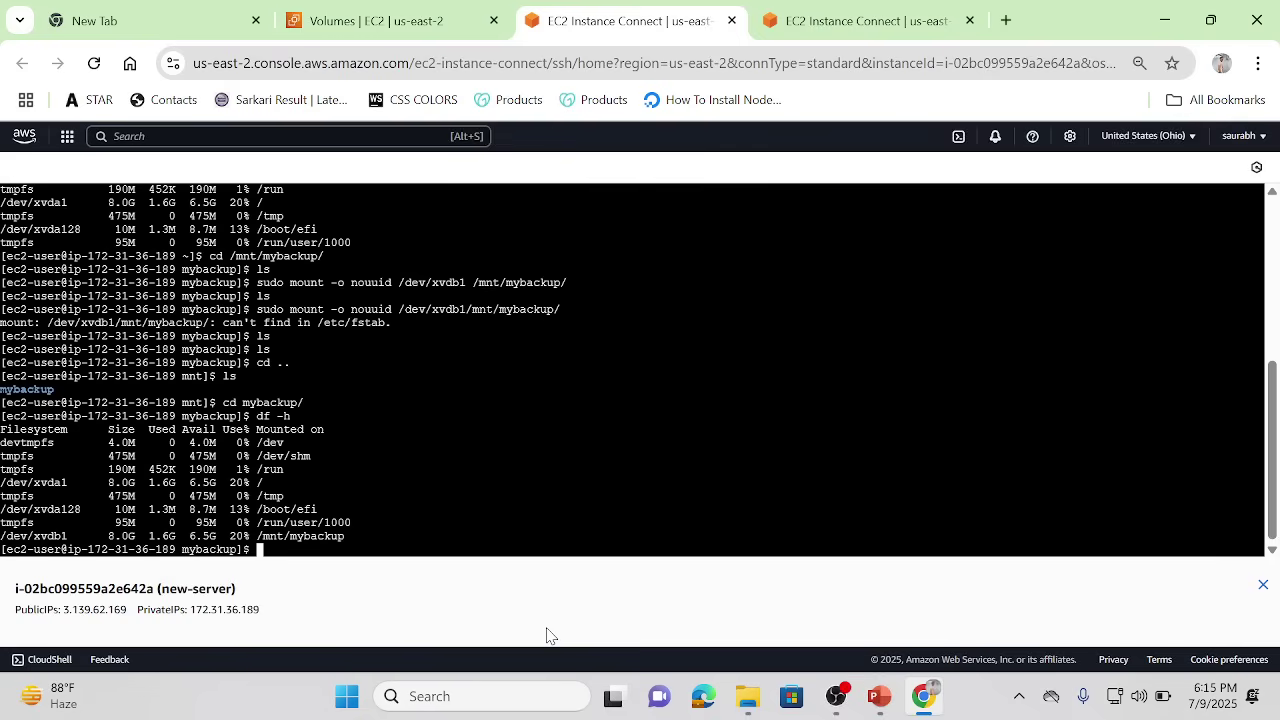
text(ls)
key(Return)
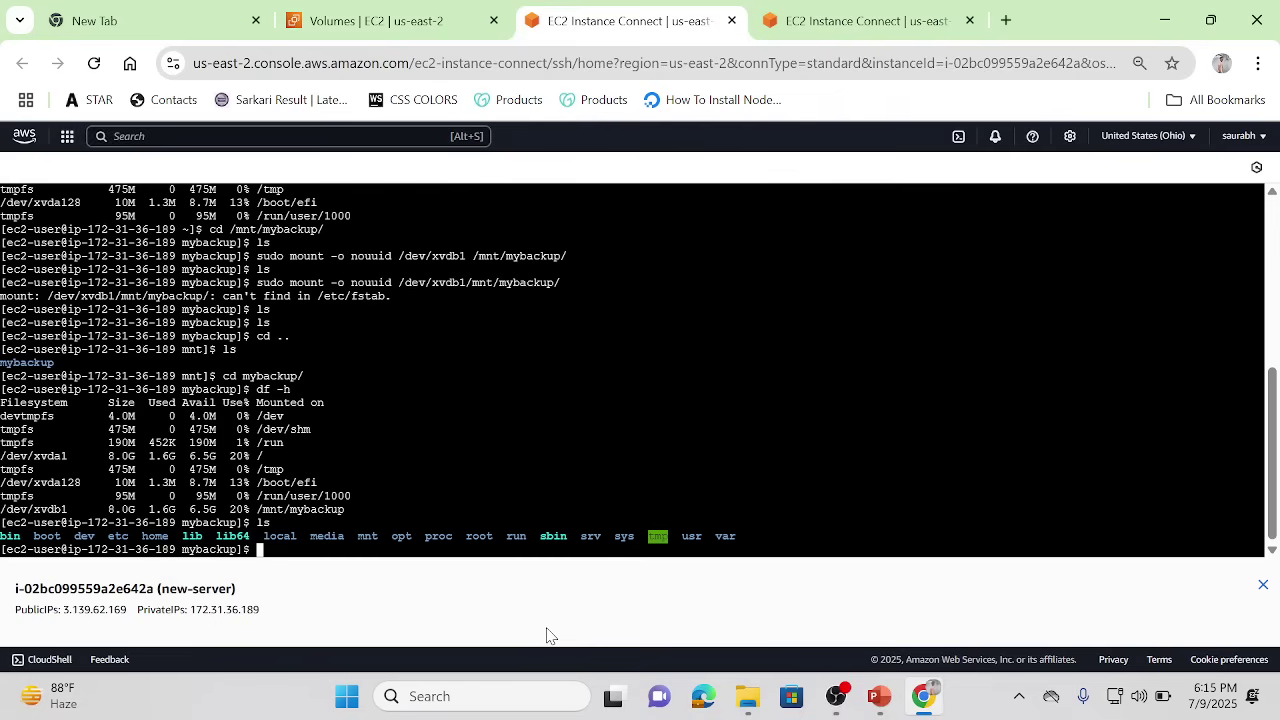
Step: Move into the volume's home/ec2-user folder, listing the contents at each level
text(cd ho)
key(Tab)
key(Return)
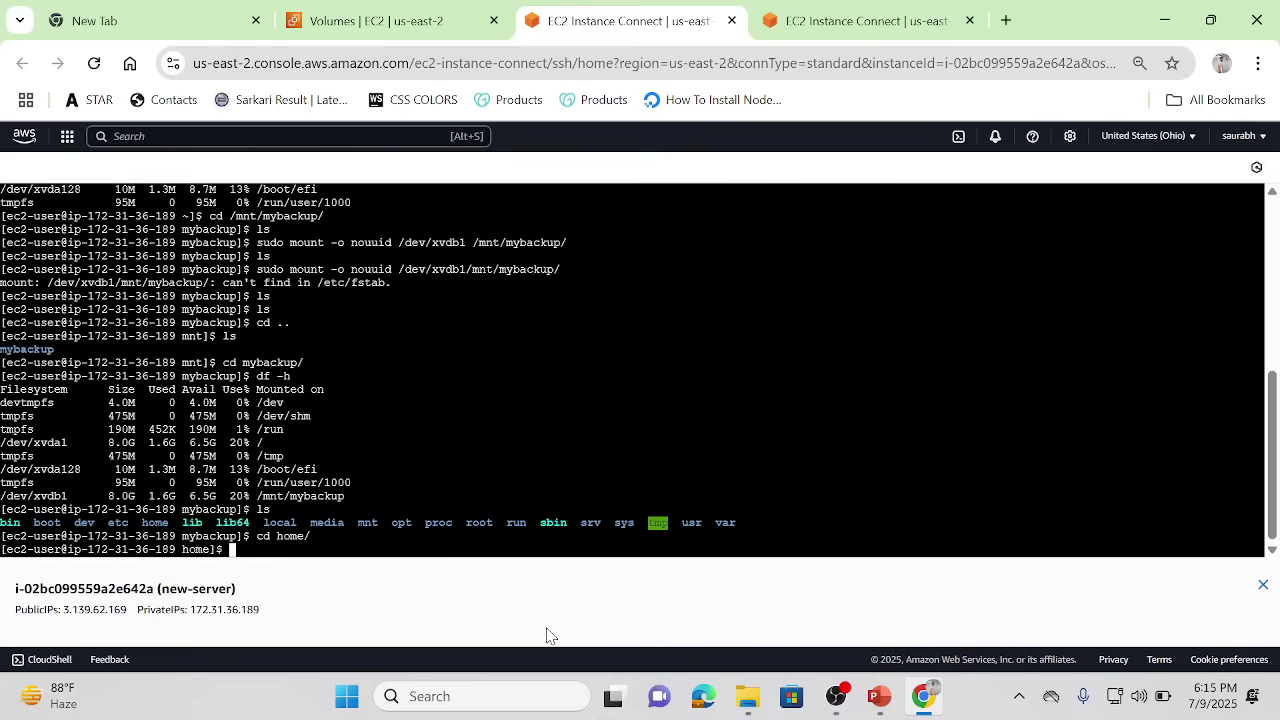
text(ls)
key(Return)
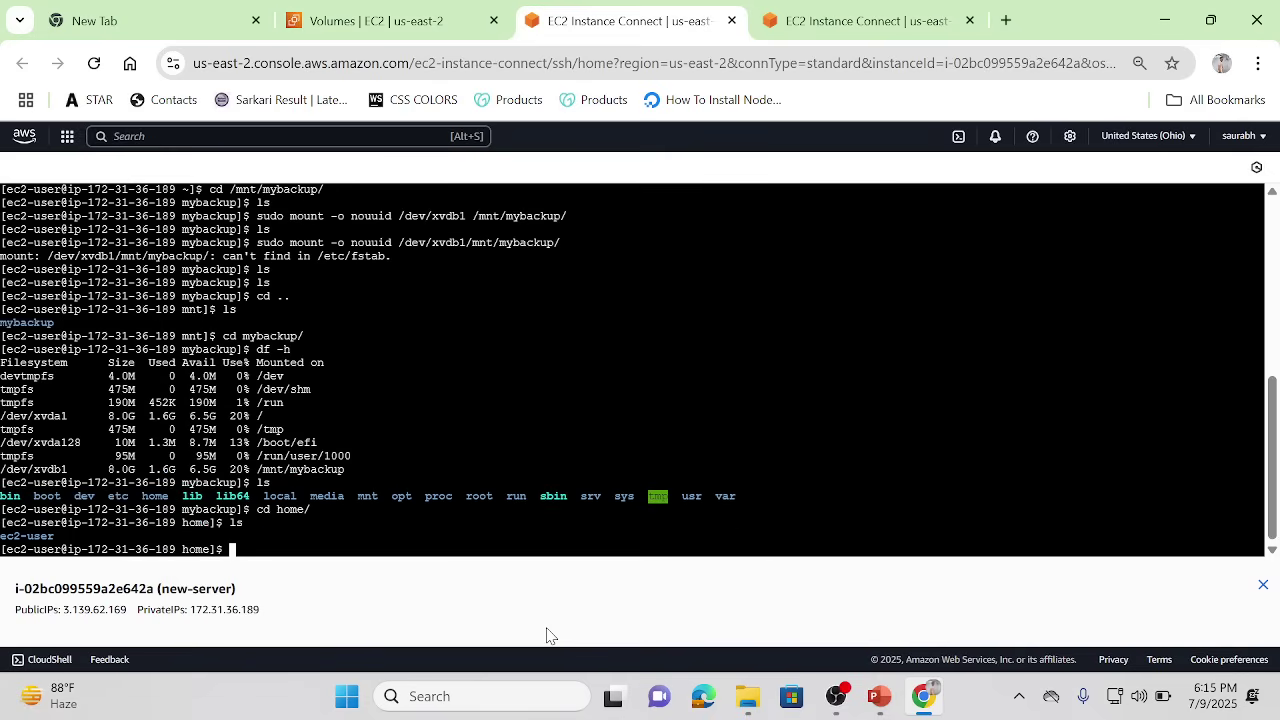
text(cd ec2)
key(Tab)
key(Return)
text(ls)
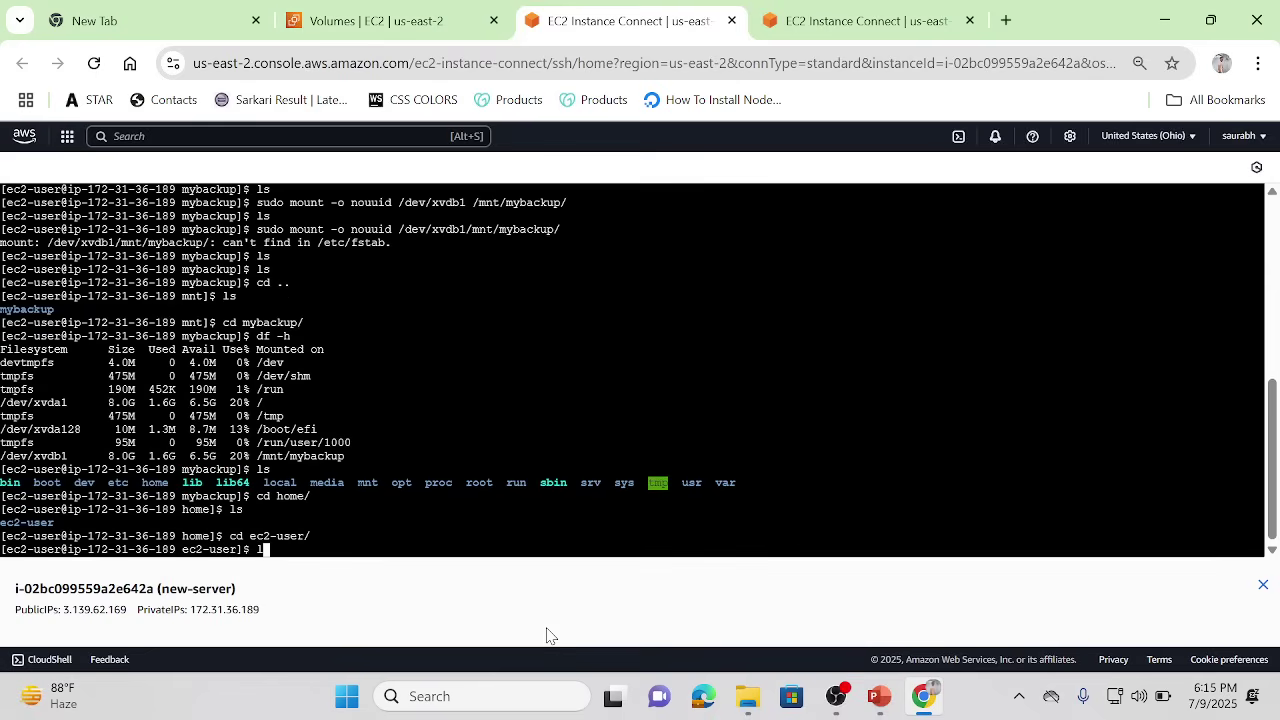
key(Return)
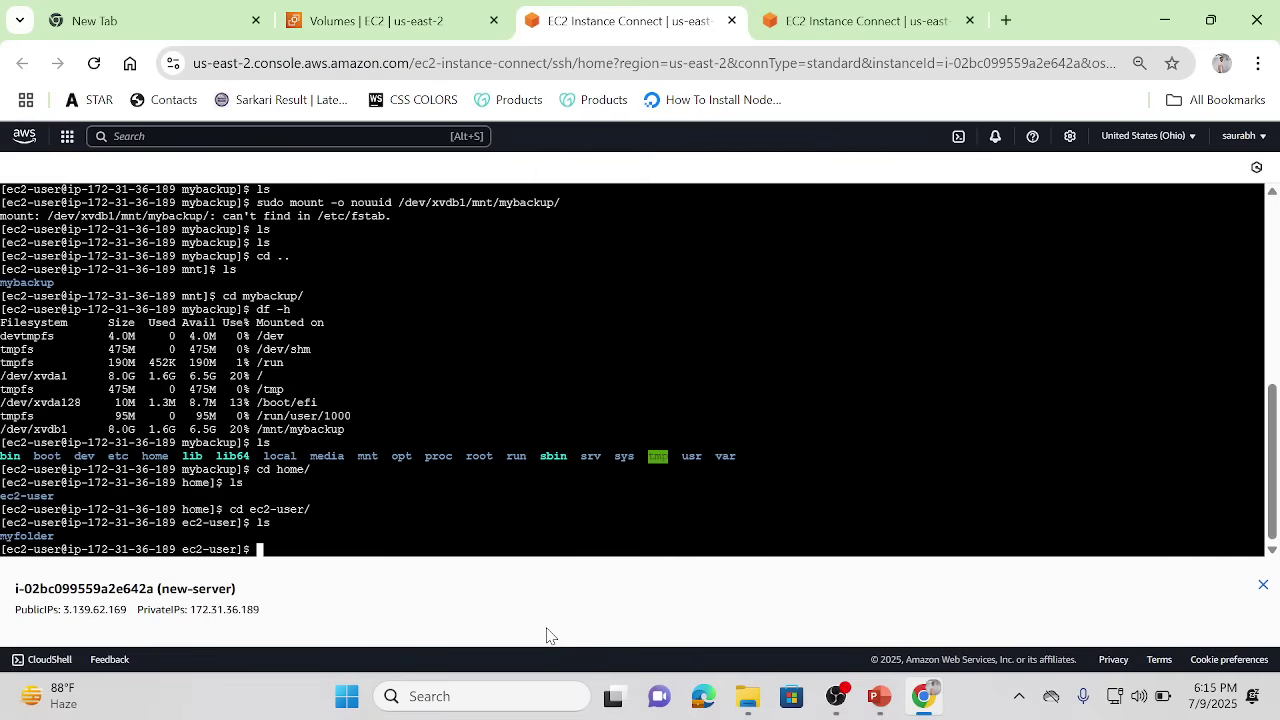
Step: Enter myfolder, print the saved file's original greeting line, and go back to the Volumes list
text(cd my)
key(Tab)
key(Return)
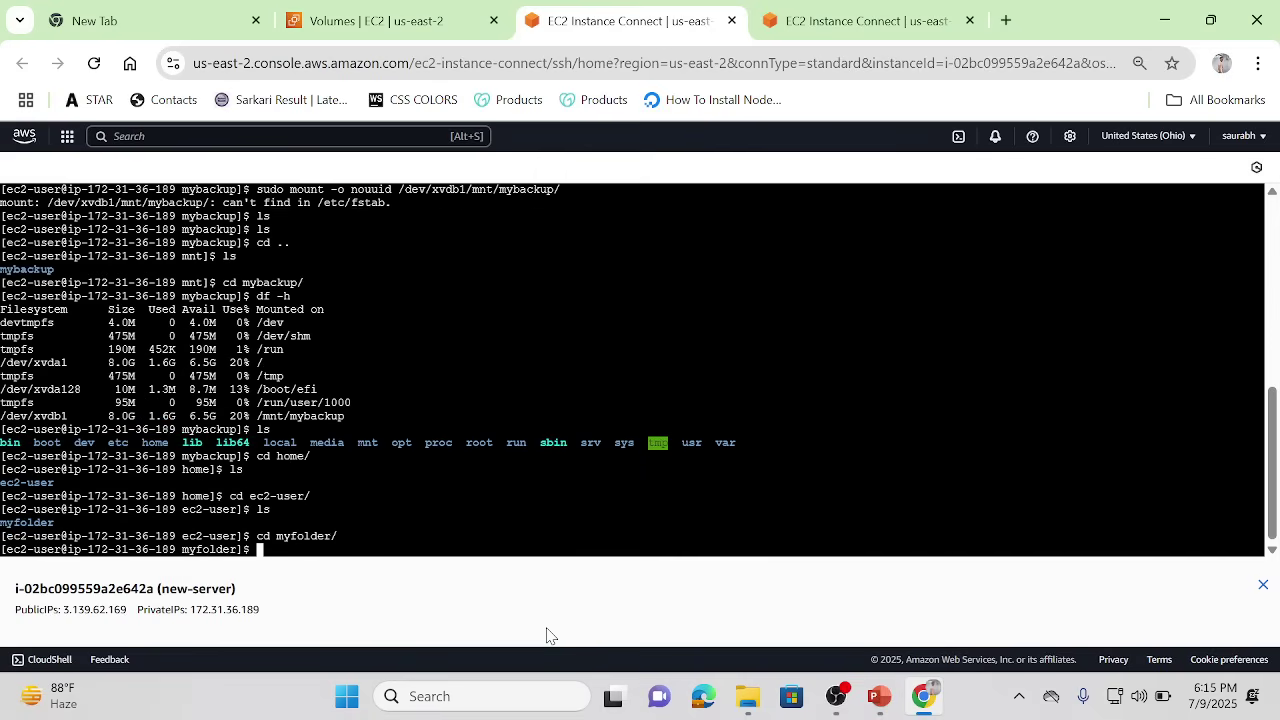
key(Return)
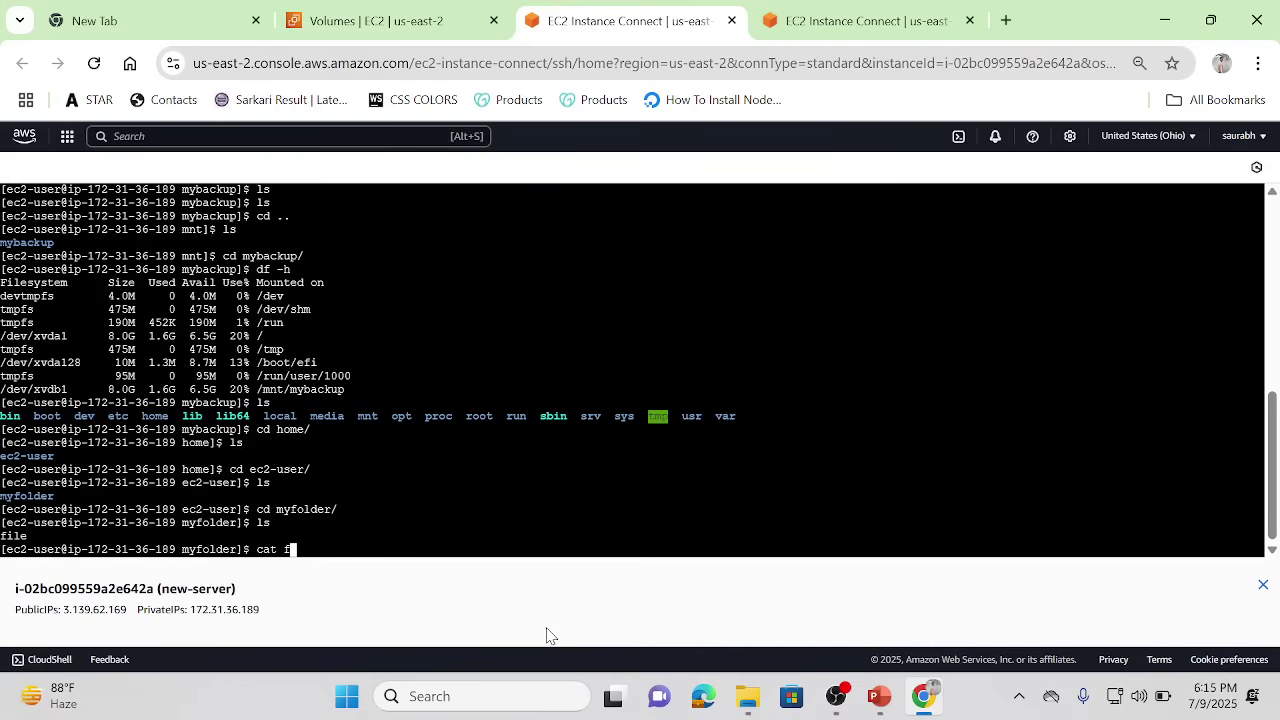
key(Return)
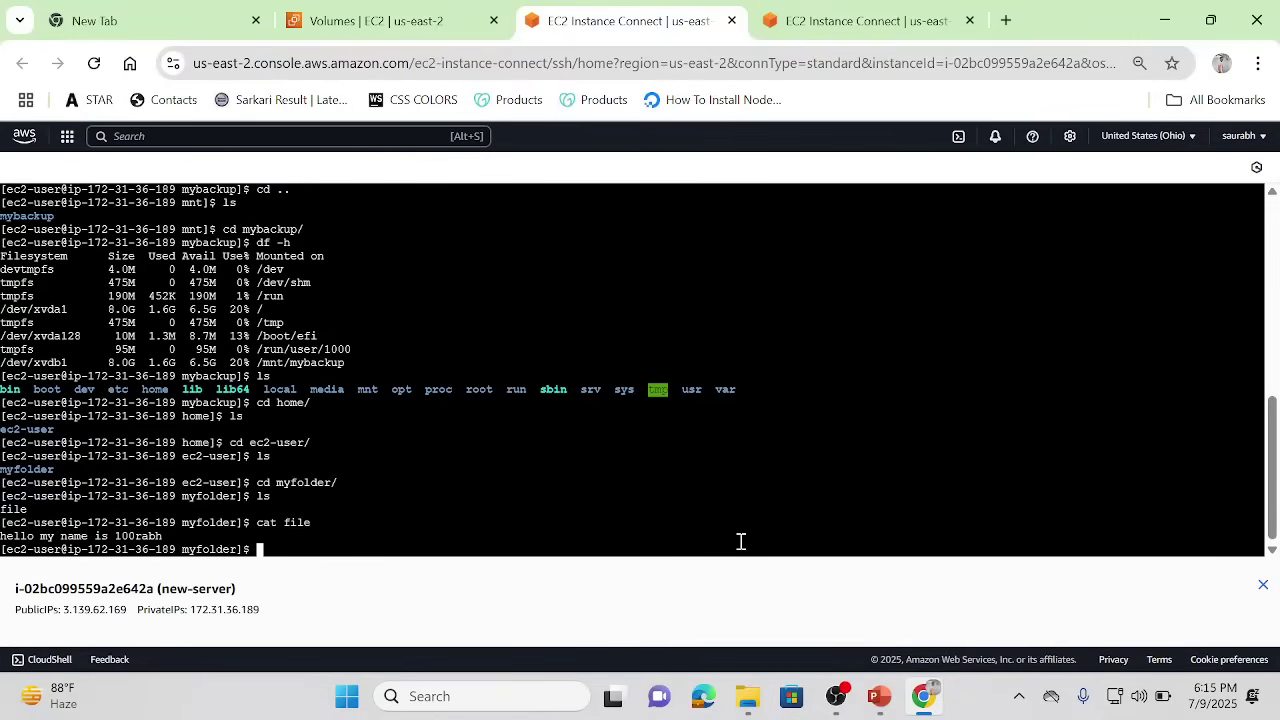
click(413, 10)
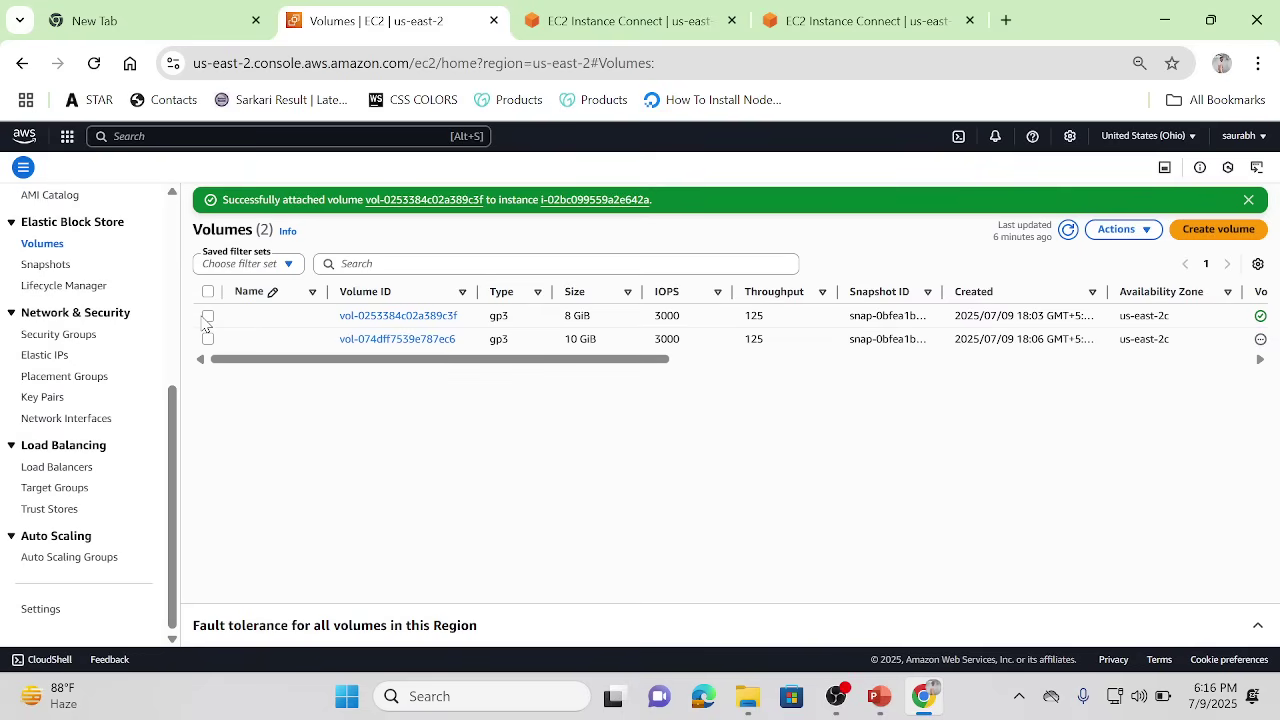
Step: Select the 10 GiB volume vol-074dff7539e787ec6 and create a snapshot of it from Actions
click(206, 340)
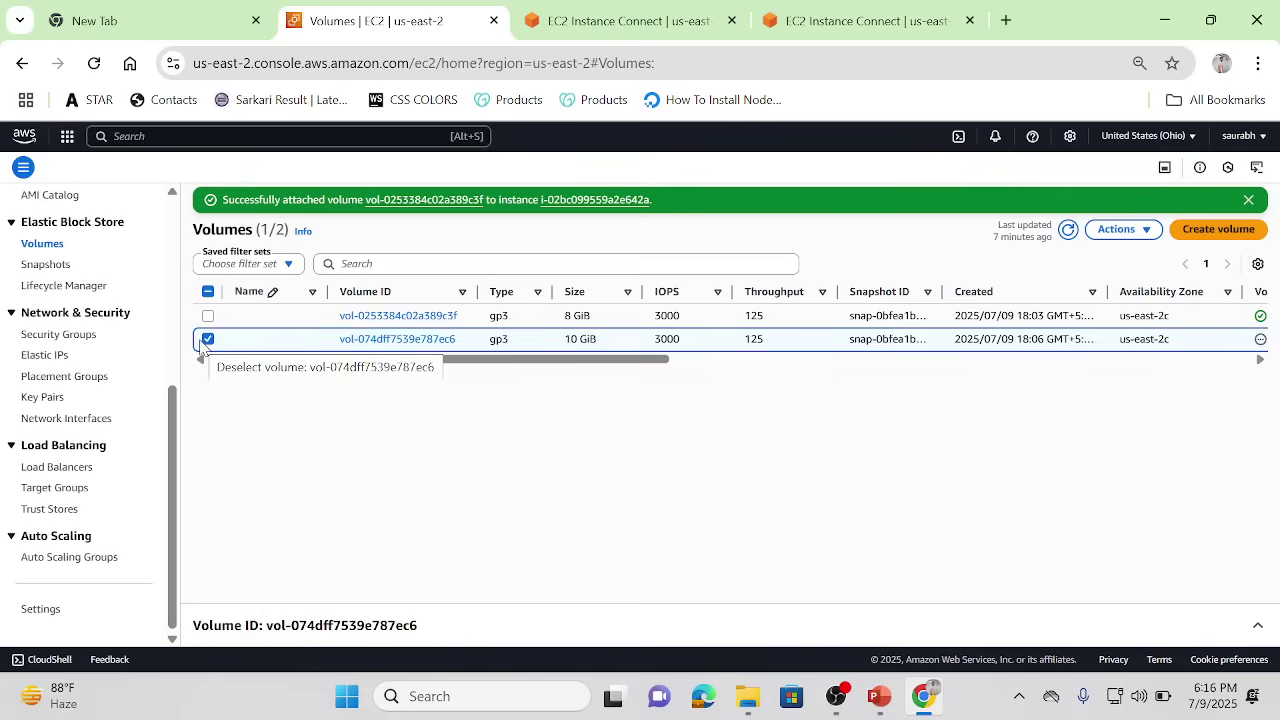
click(1147, 230)
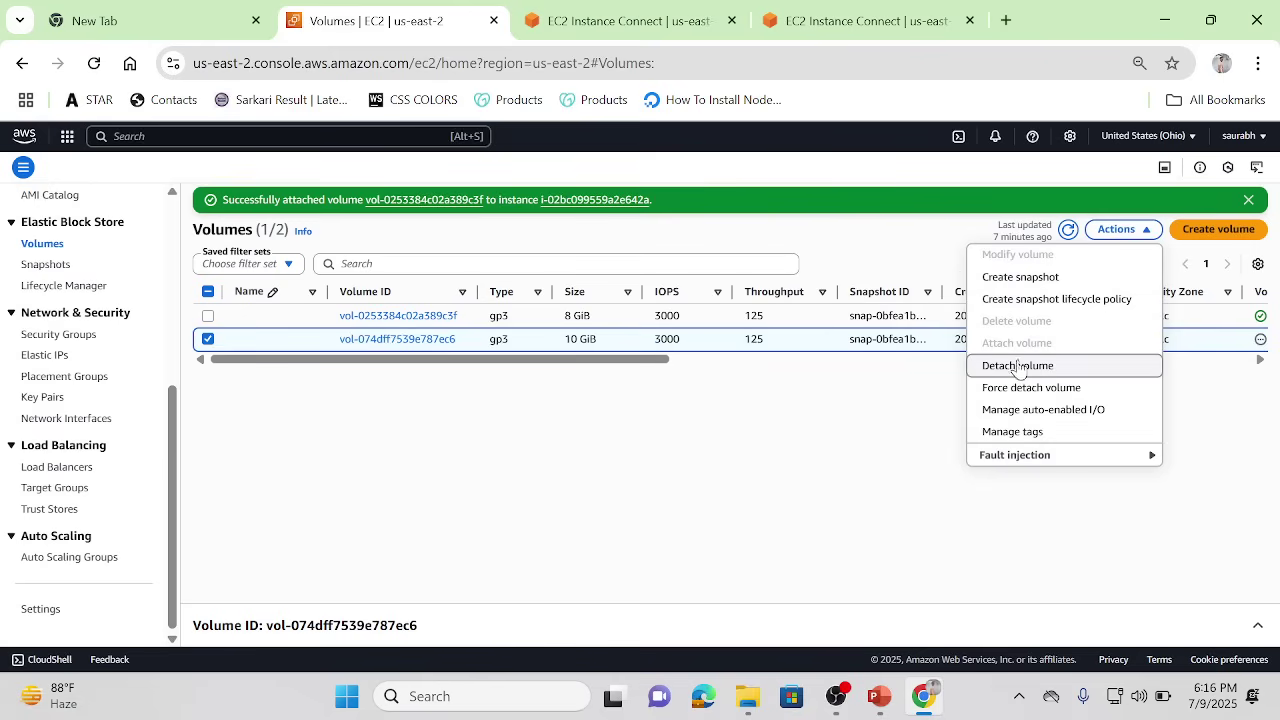
click(1004, 282)
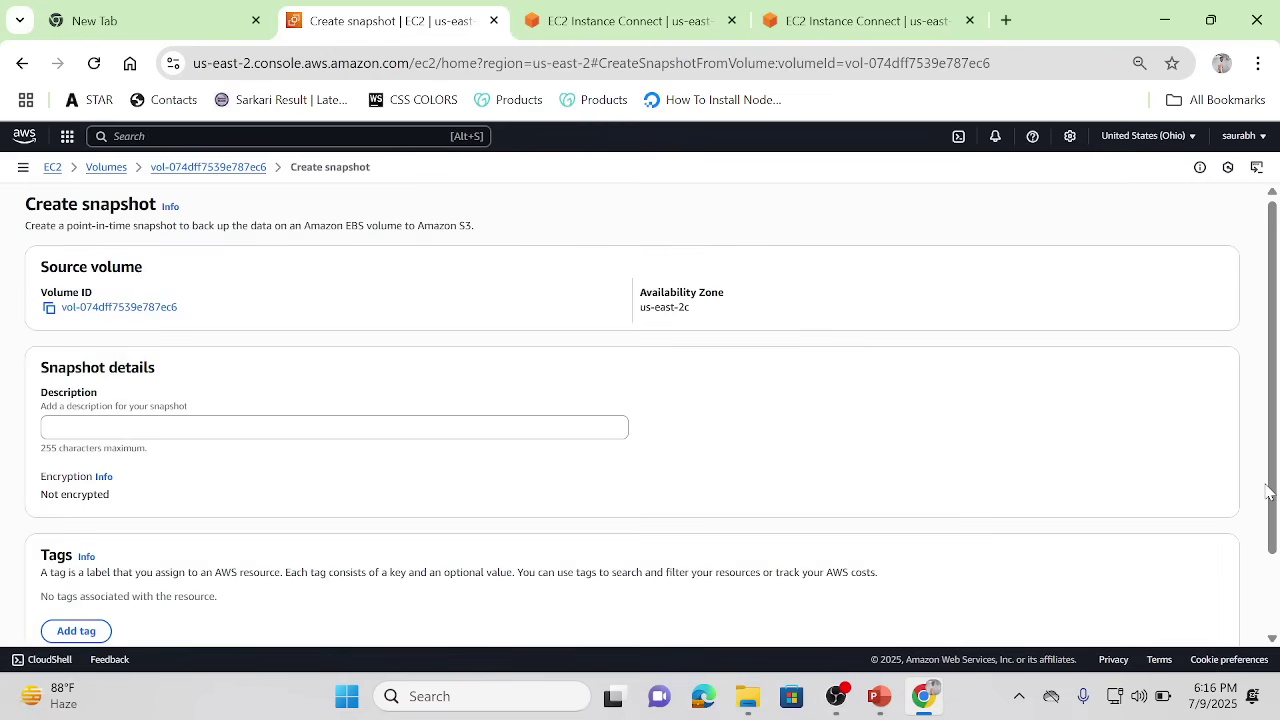
scroll(1268, 492, down, 2)
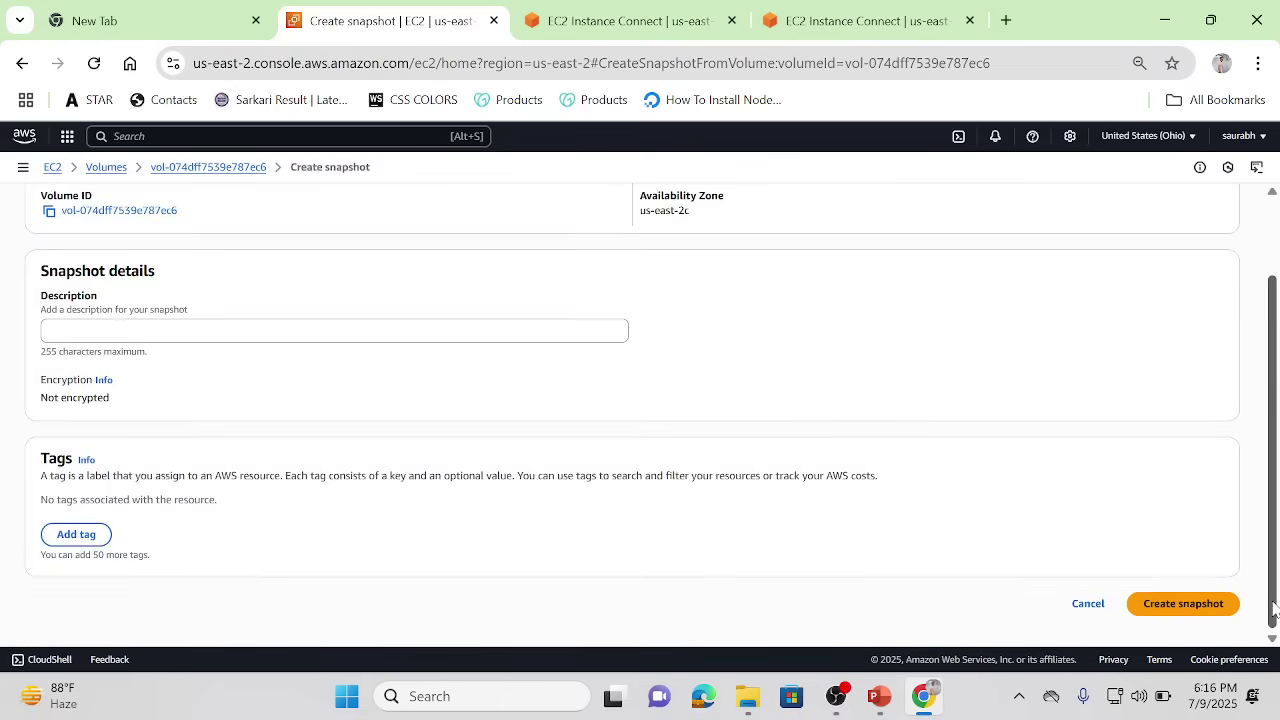
click(1195, 603)
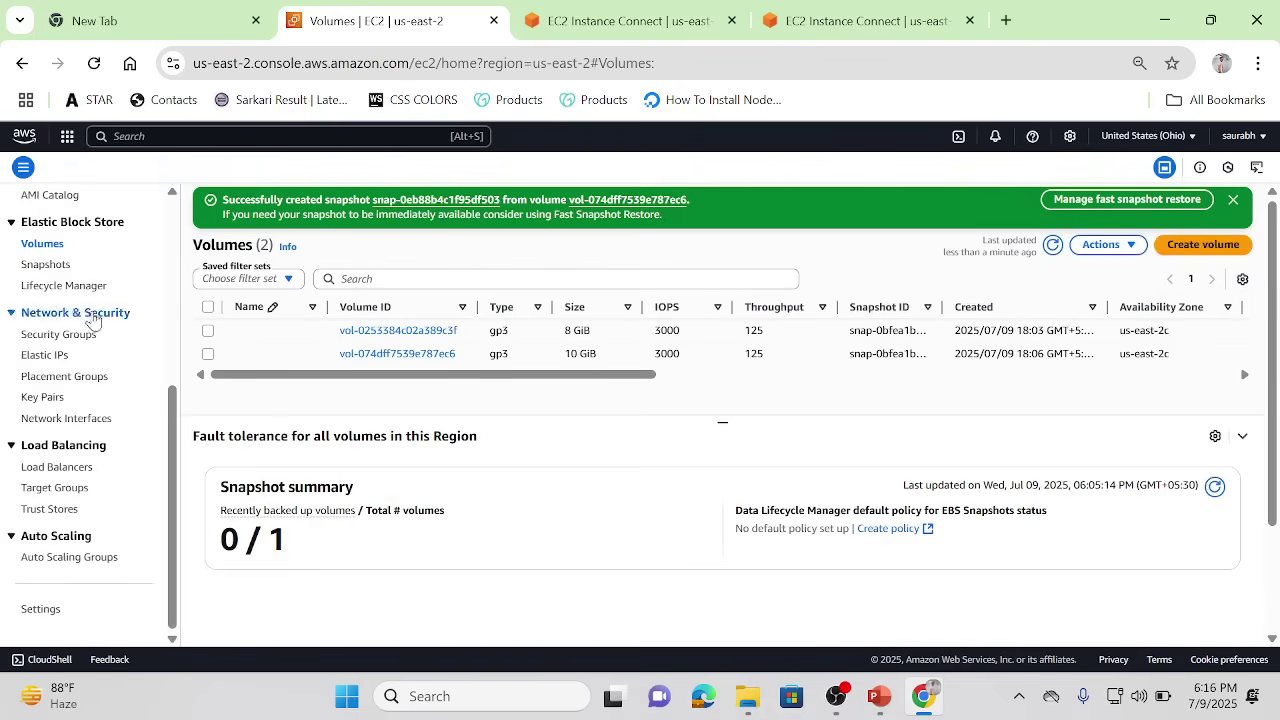
Step: Open the Snapshots list, select the pending 10 GiB snapshot and inspect its columns
click(40, 266)
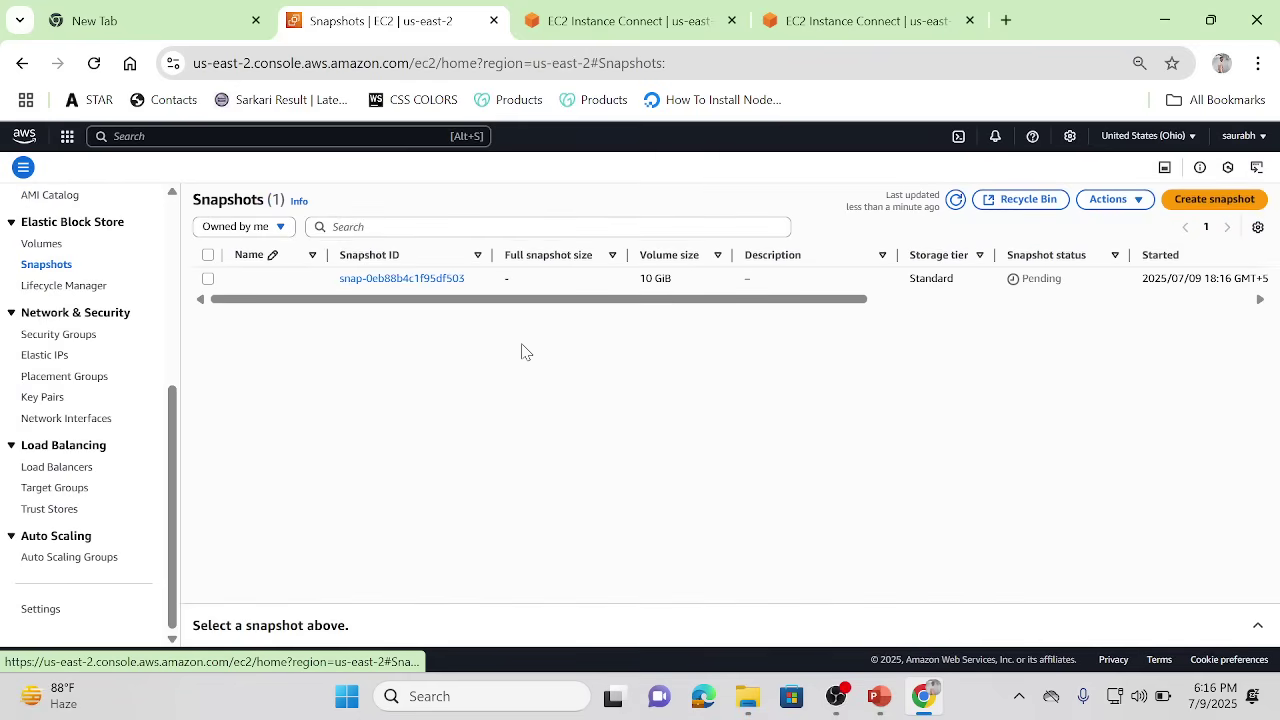
click(908, 299)
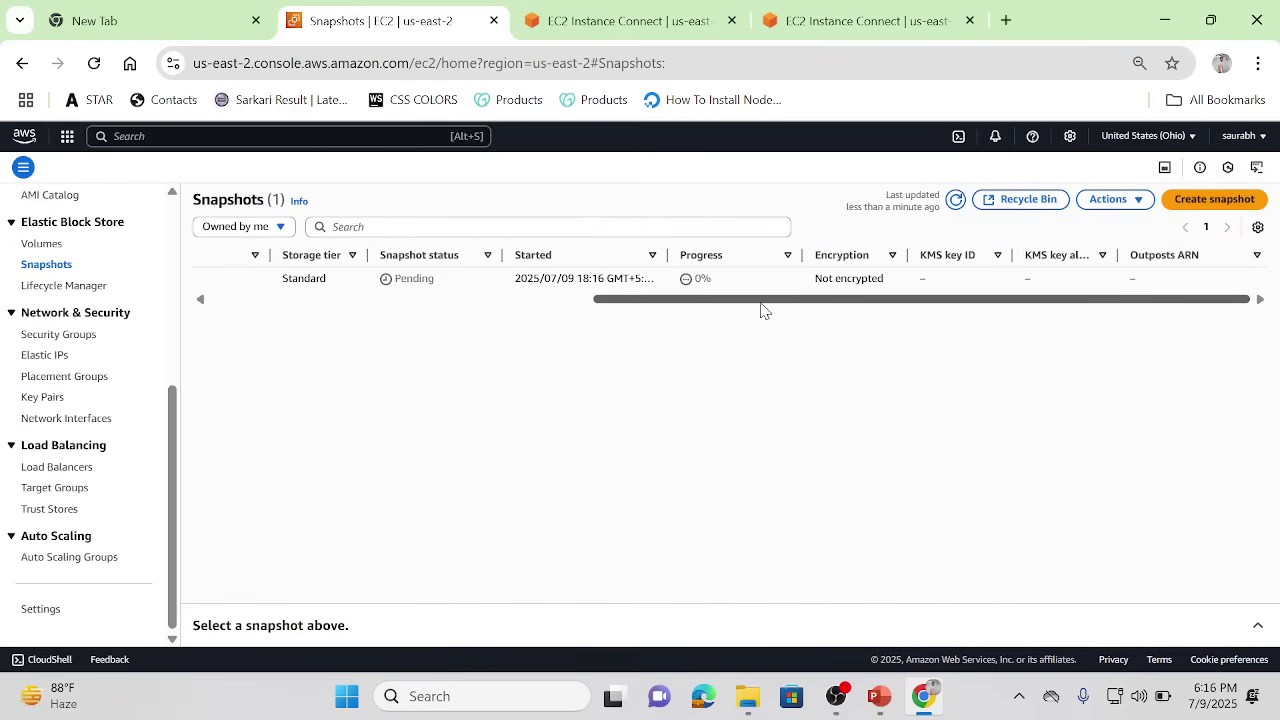
click(585, 299)
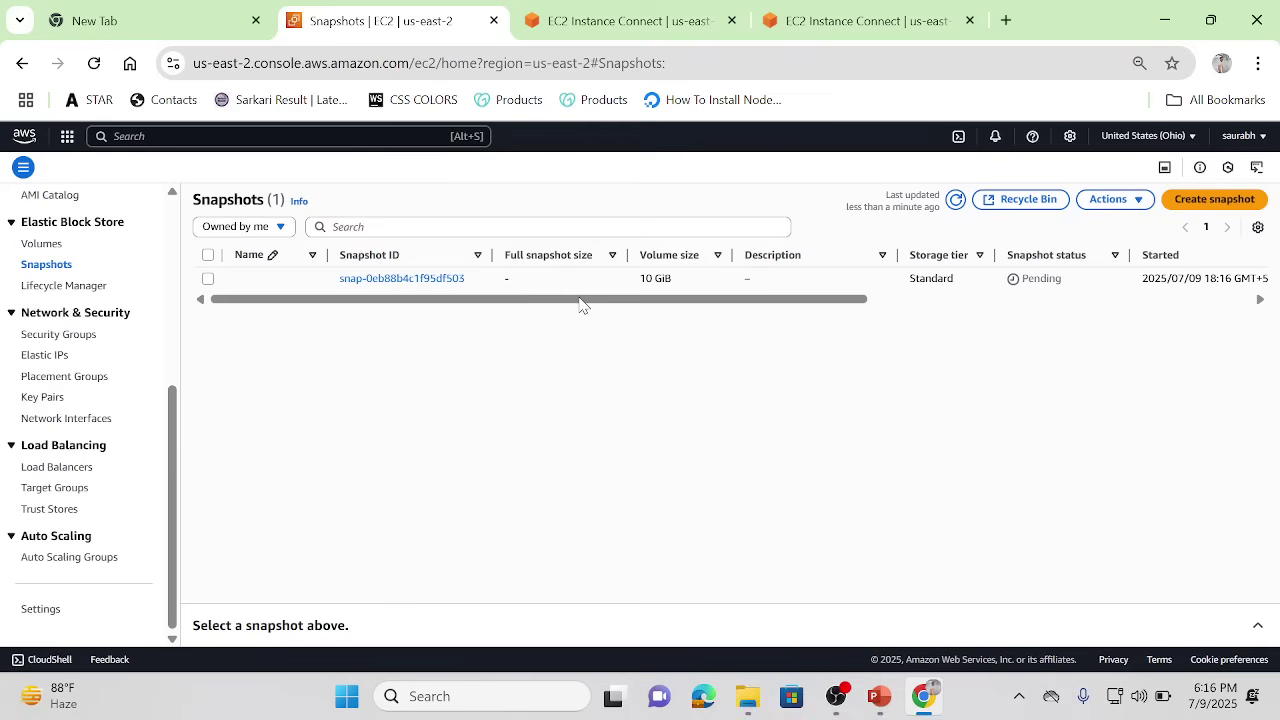
click(209, 279)
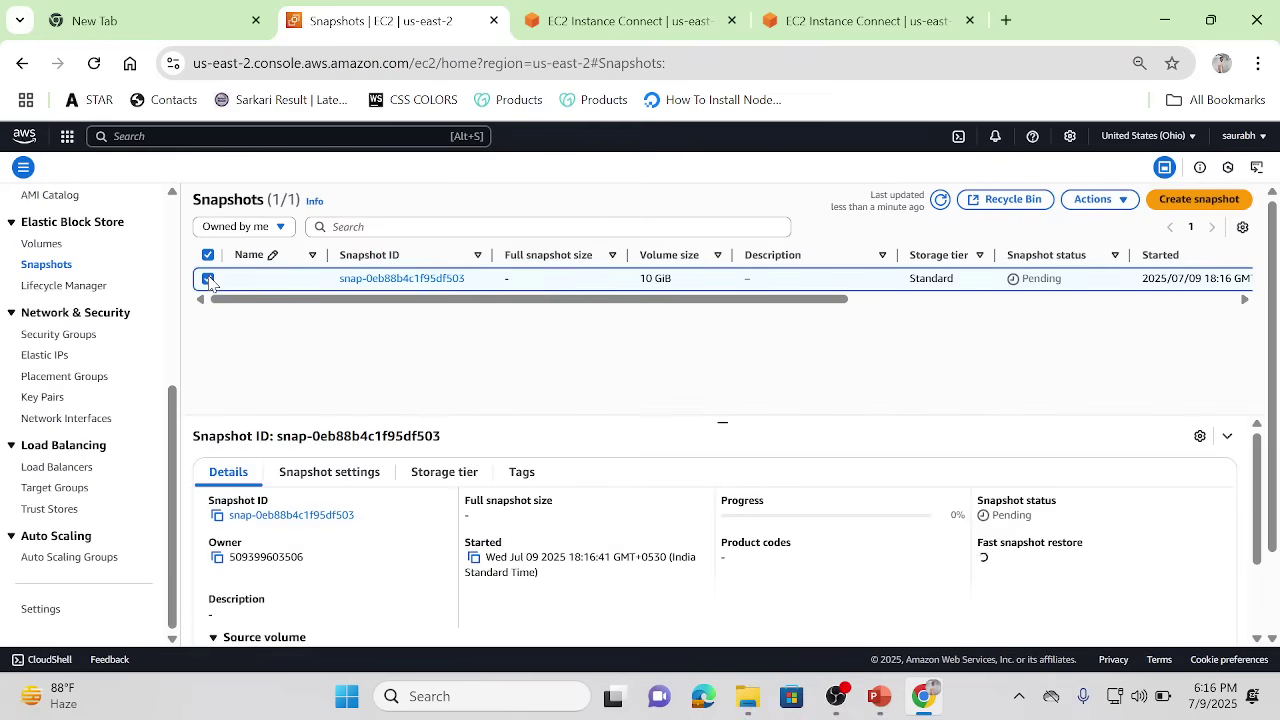
click(870, 300)
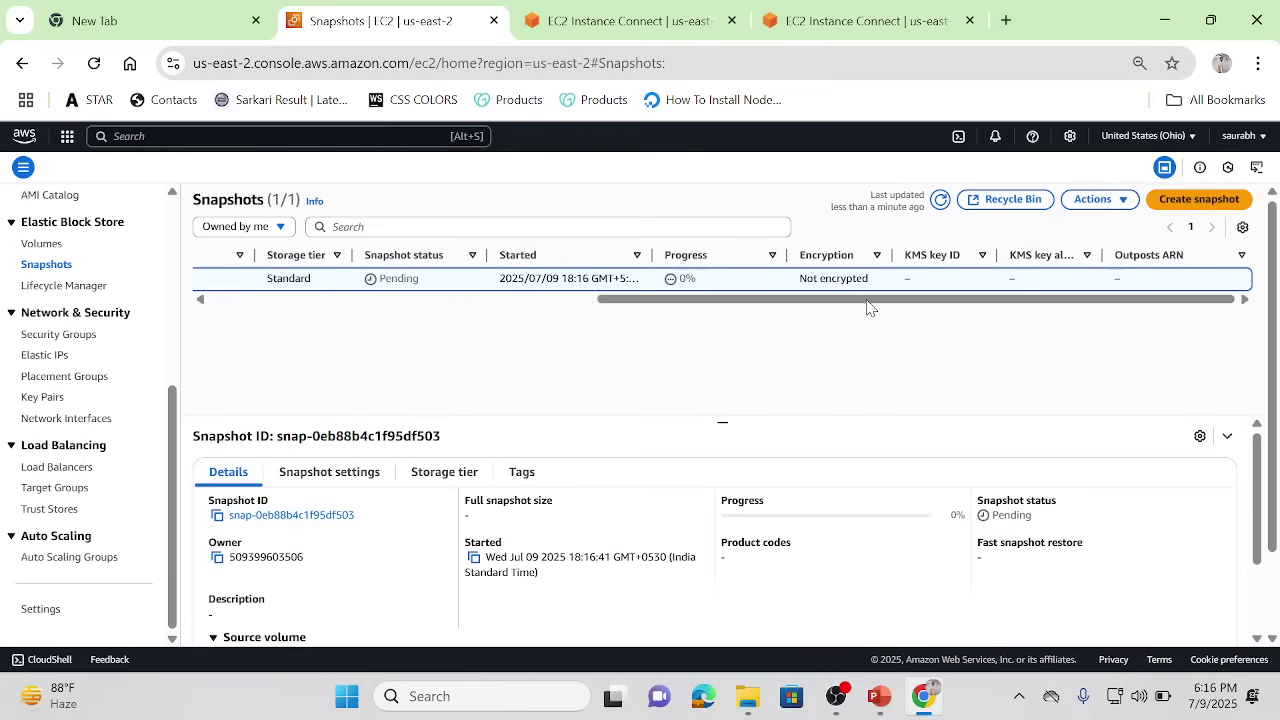
click(430, 300)
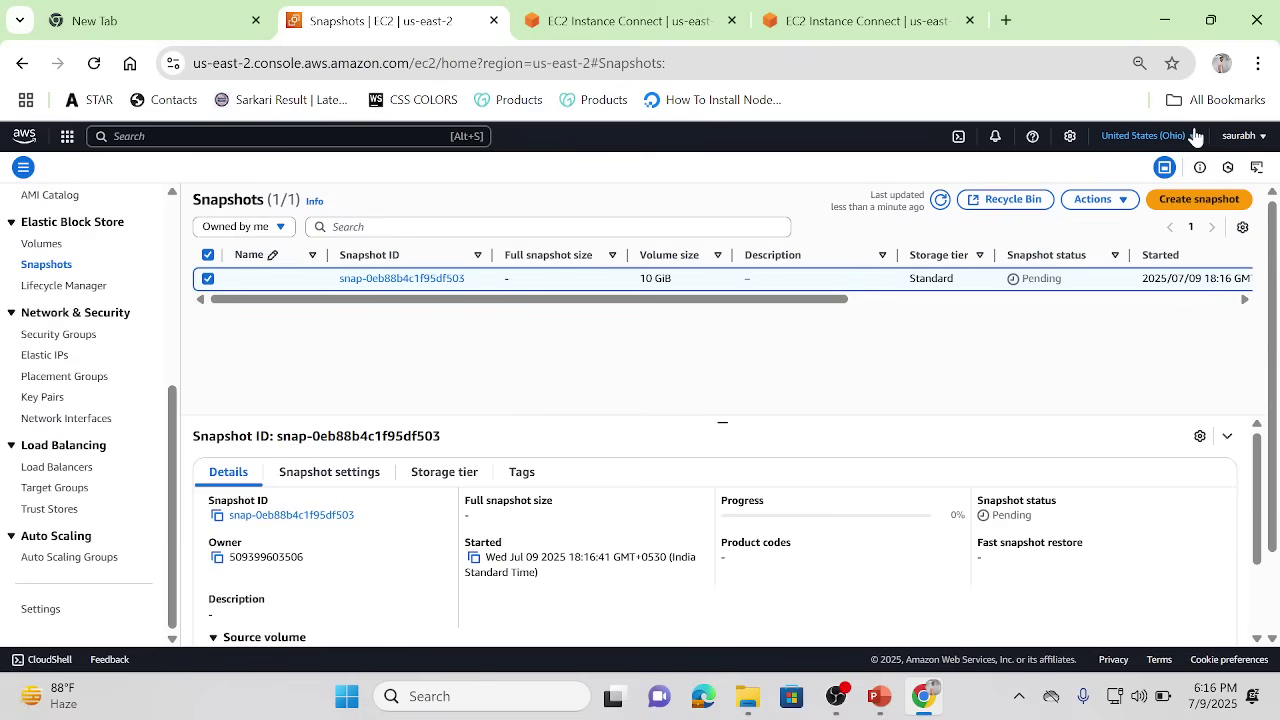
click(864, 301)
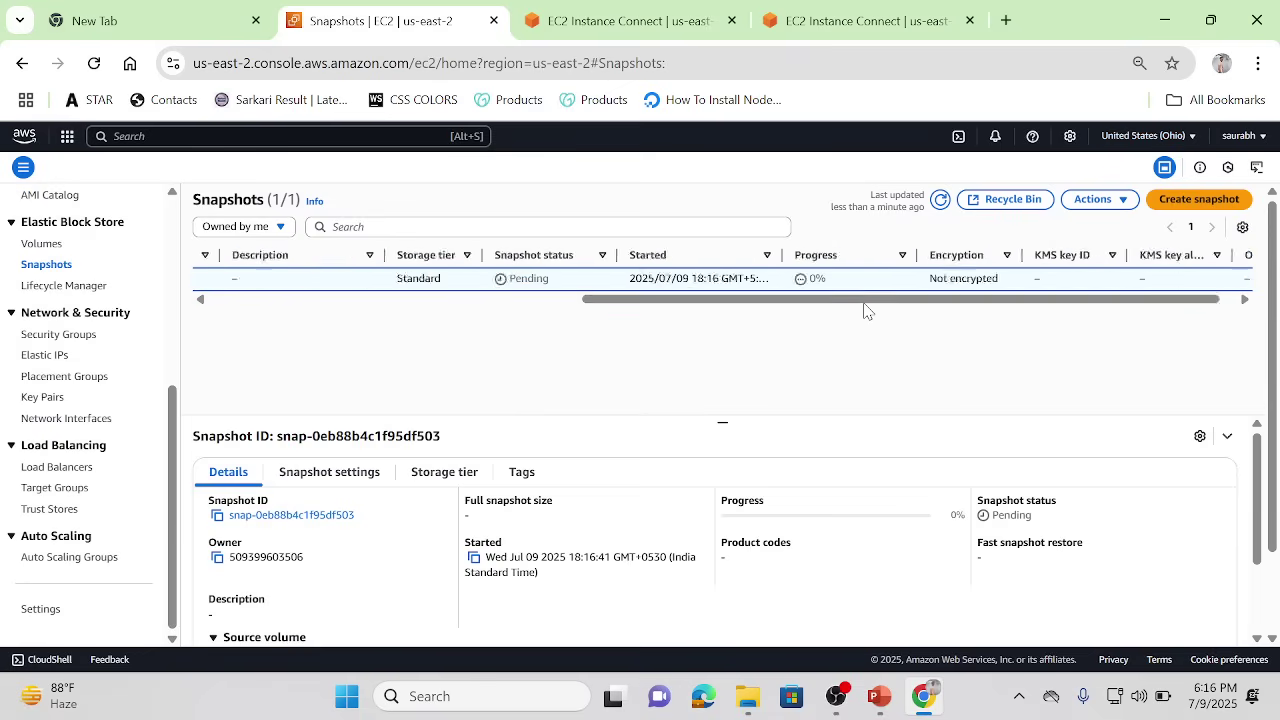
click(501, 300)
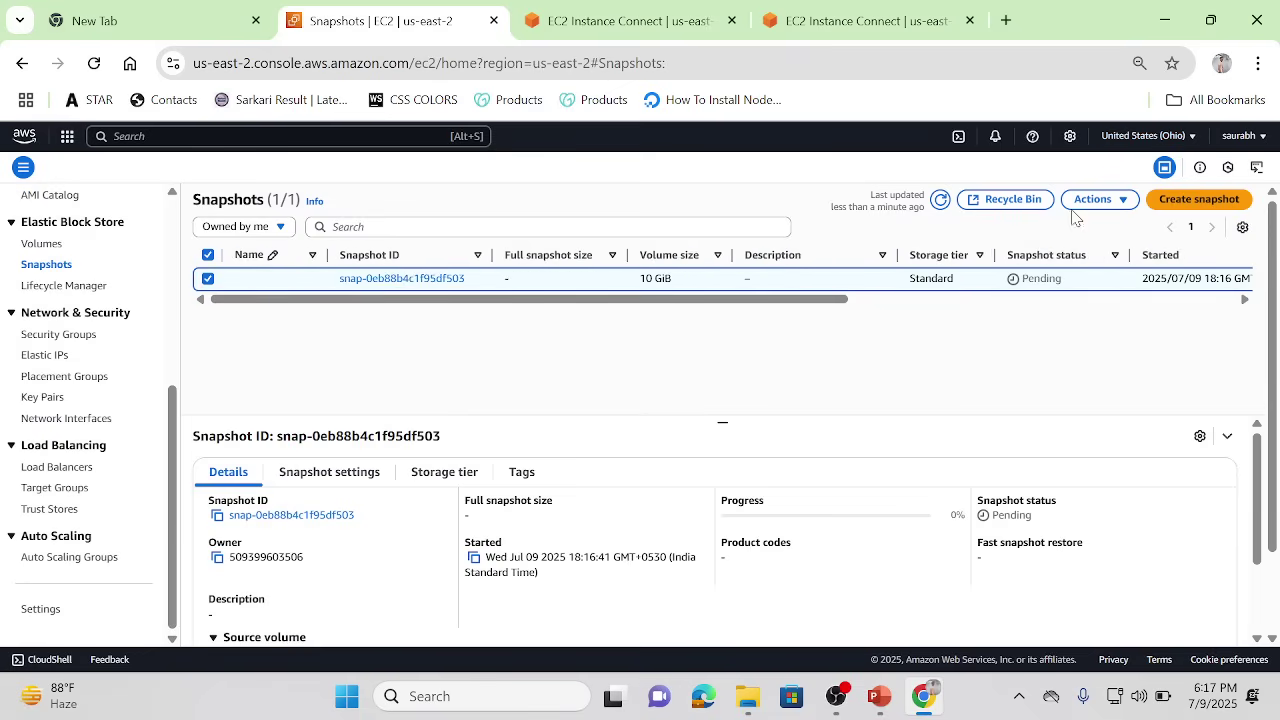
Step: Look over the snapshot's Actions menu without choosing anything, then refresh the list
click(1118, 200)
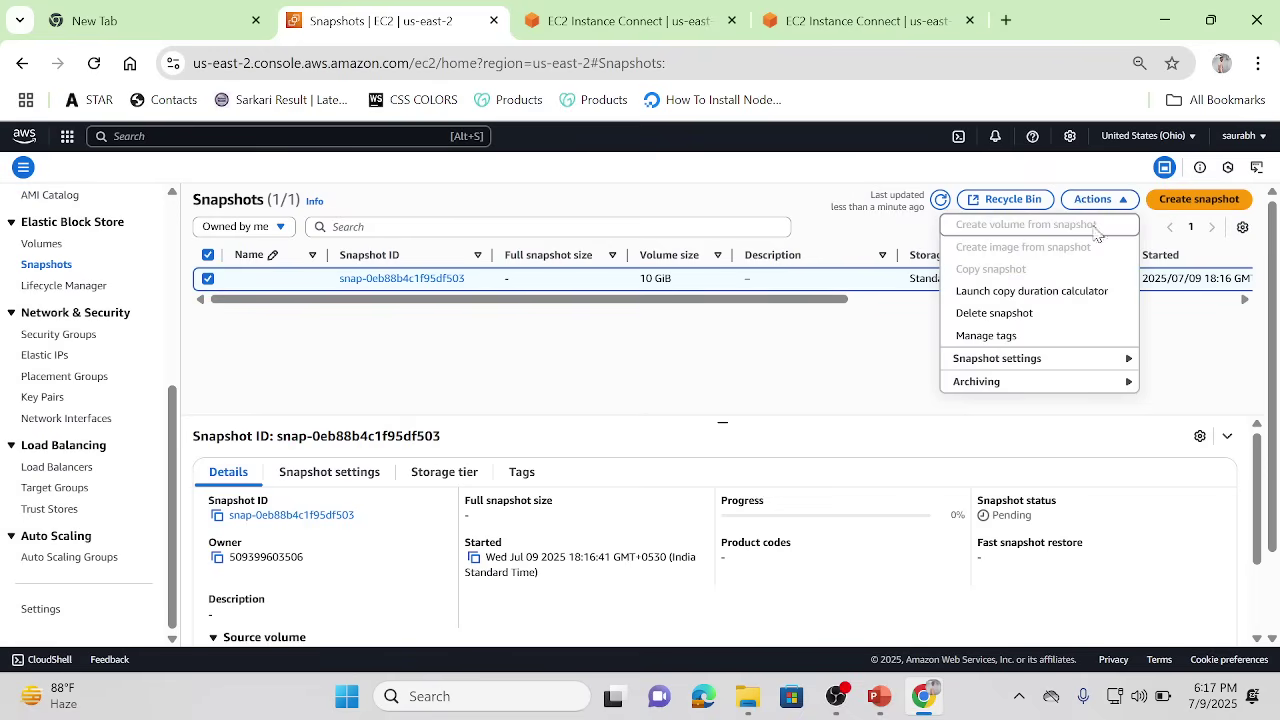
click(866, 355)
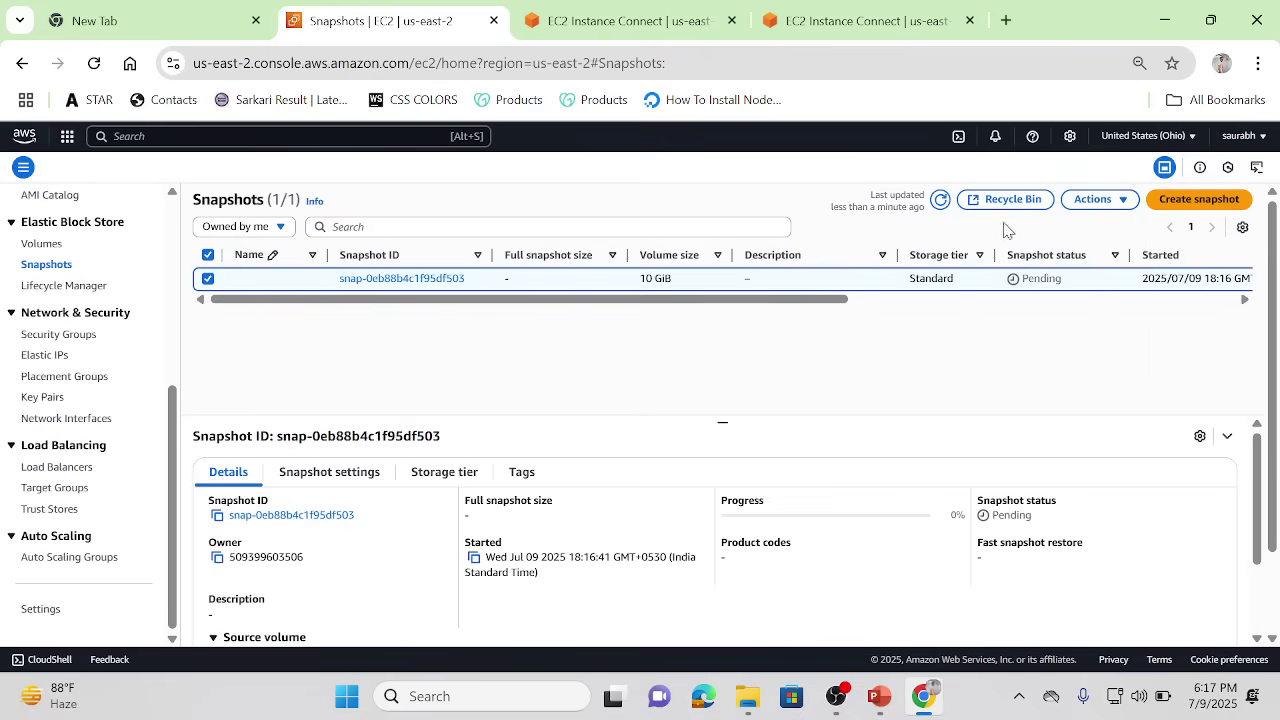
click(940, 199)
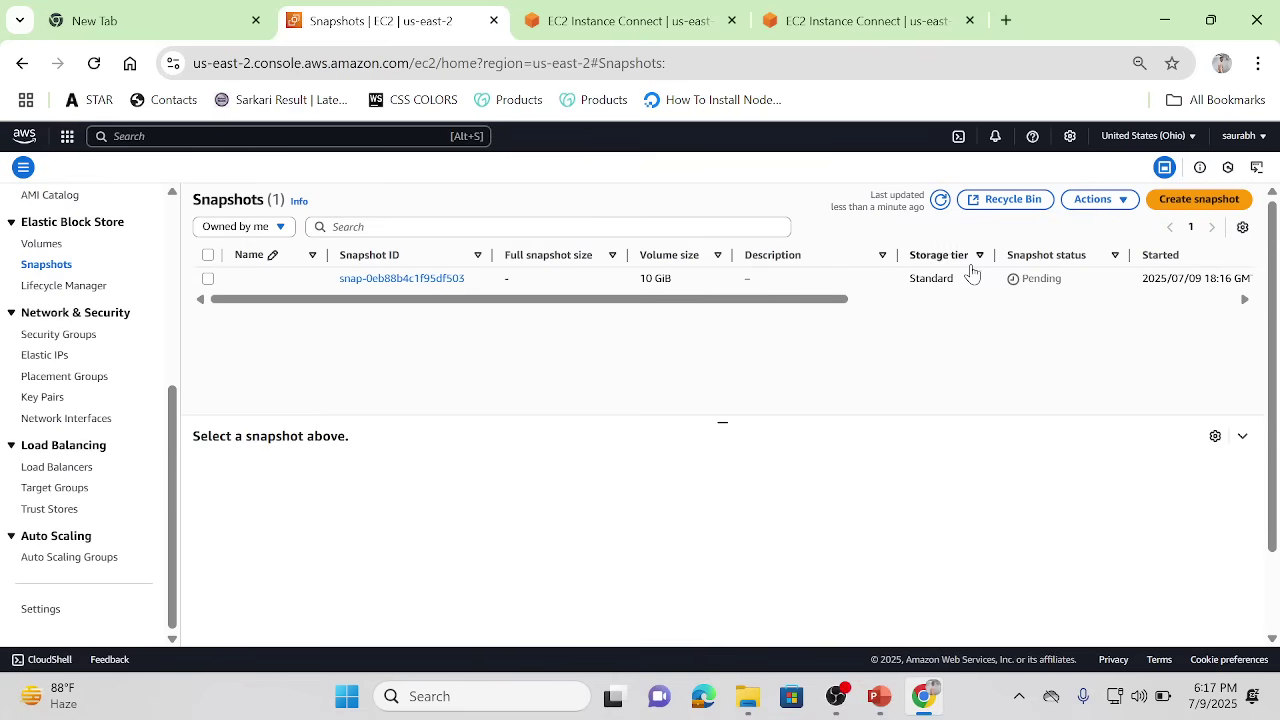
scroll(866, 310, right, 5)
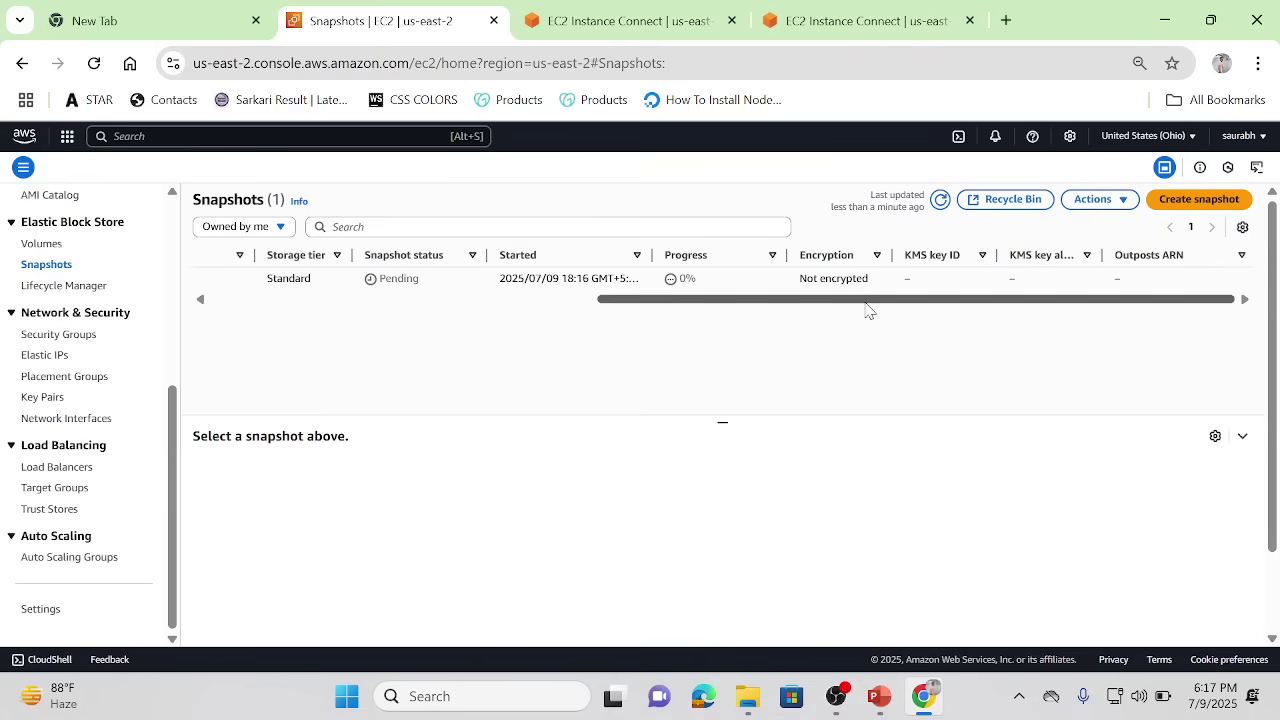
Step: Check the Volumes list, then return to Snapshots to find the snapshot Completed at 1.49 GiB
click(57, 252)
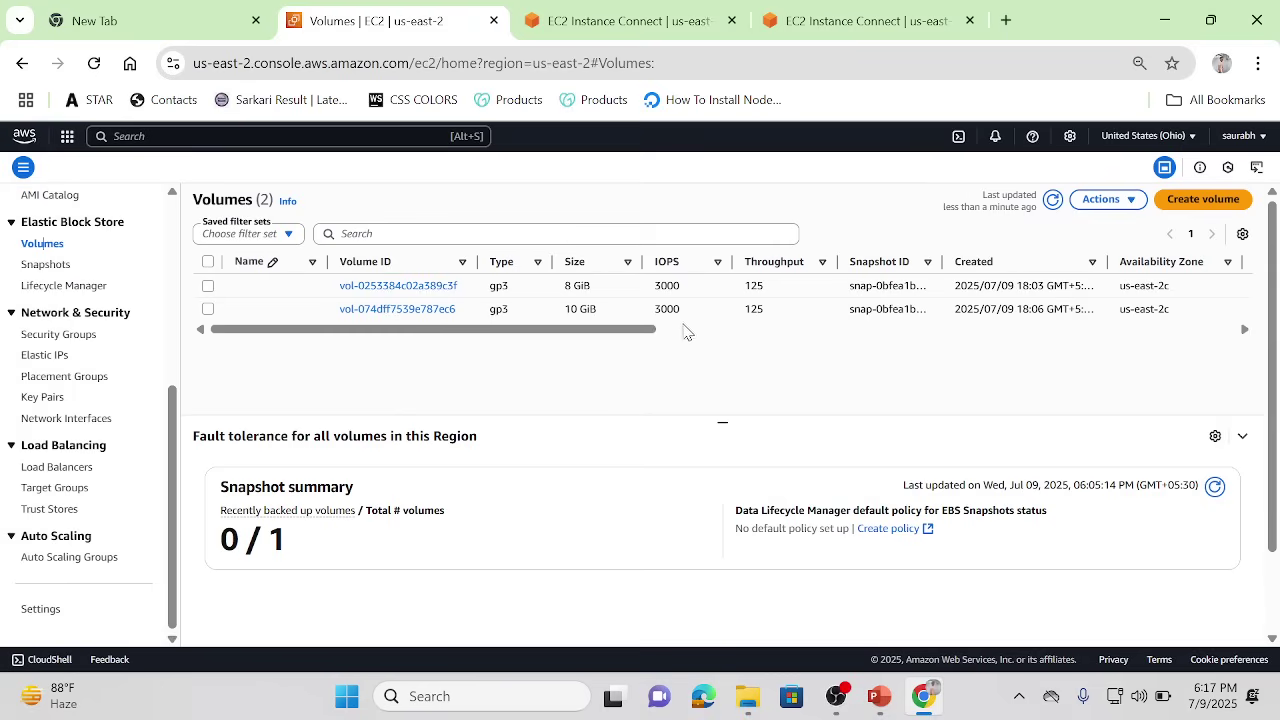
scroll(686, 332, right, 5)
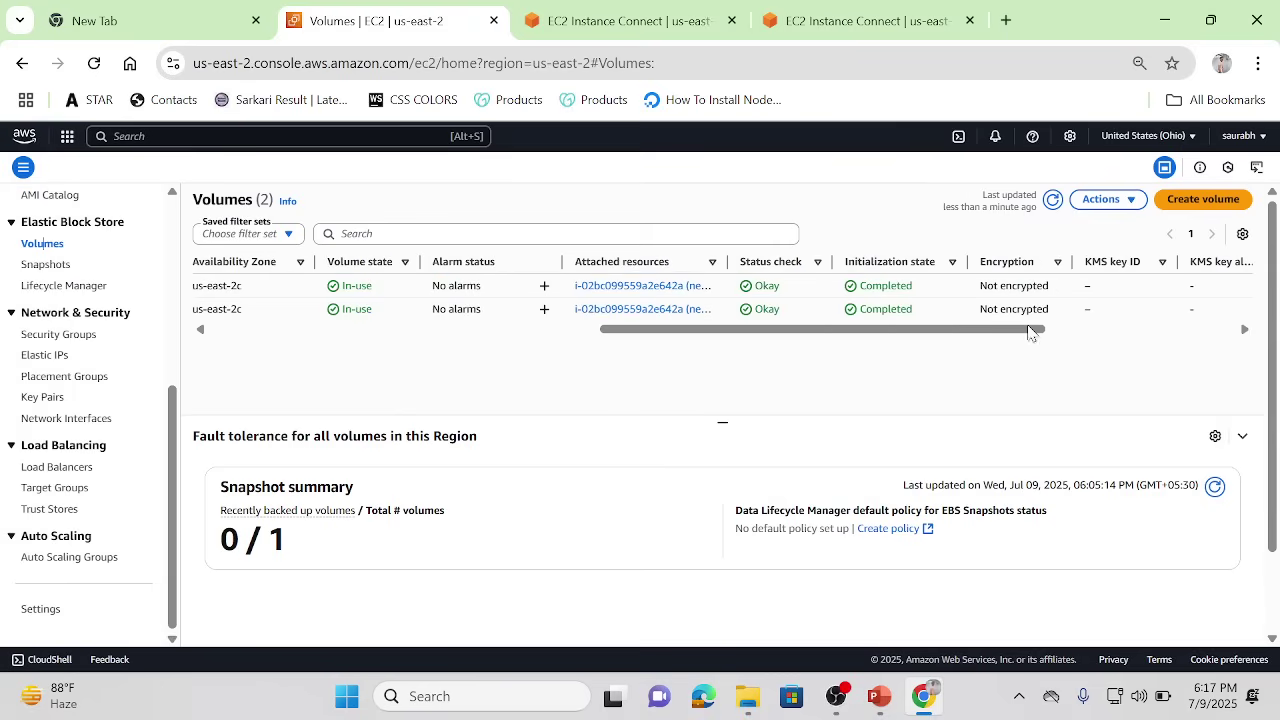
scroll(540, 332, left, 5)
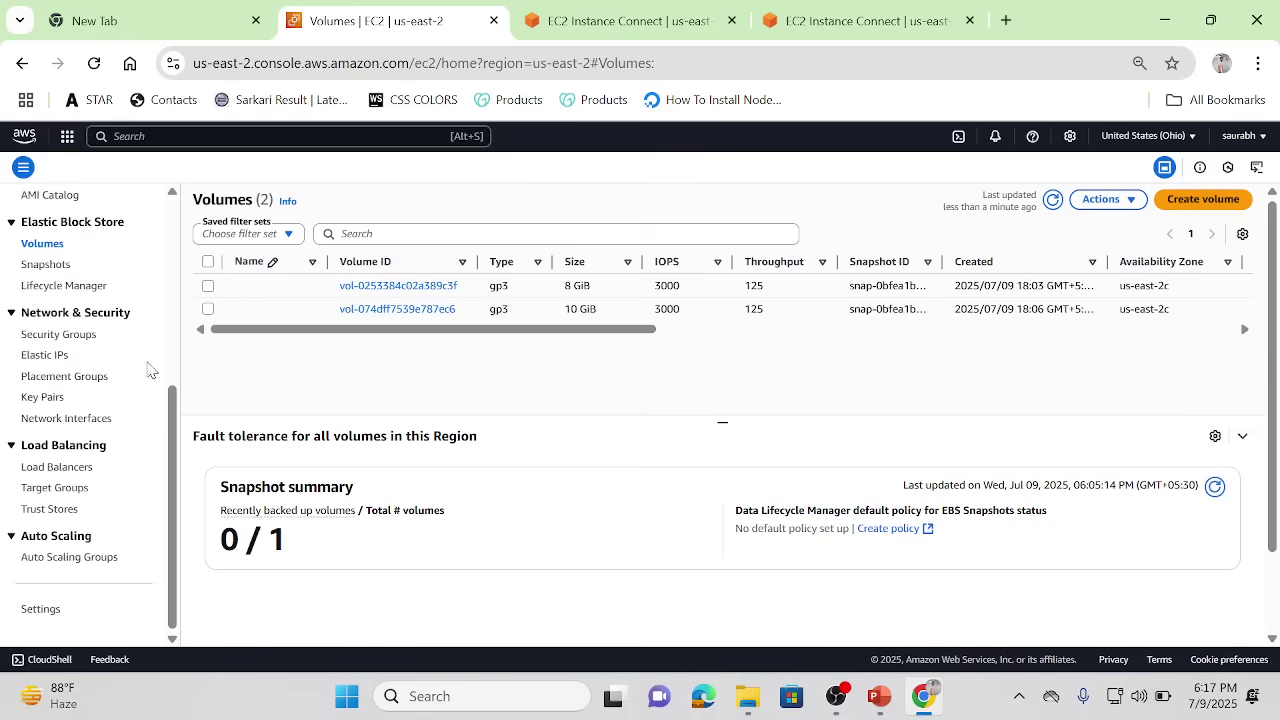
scroll(174, 370, up, 4)
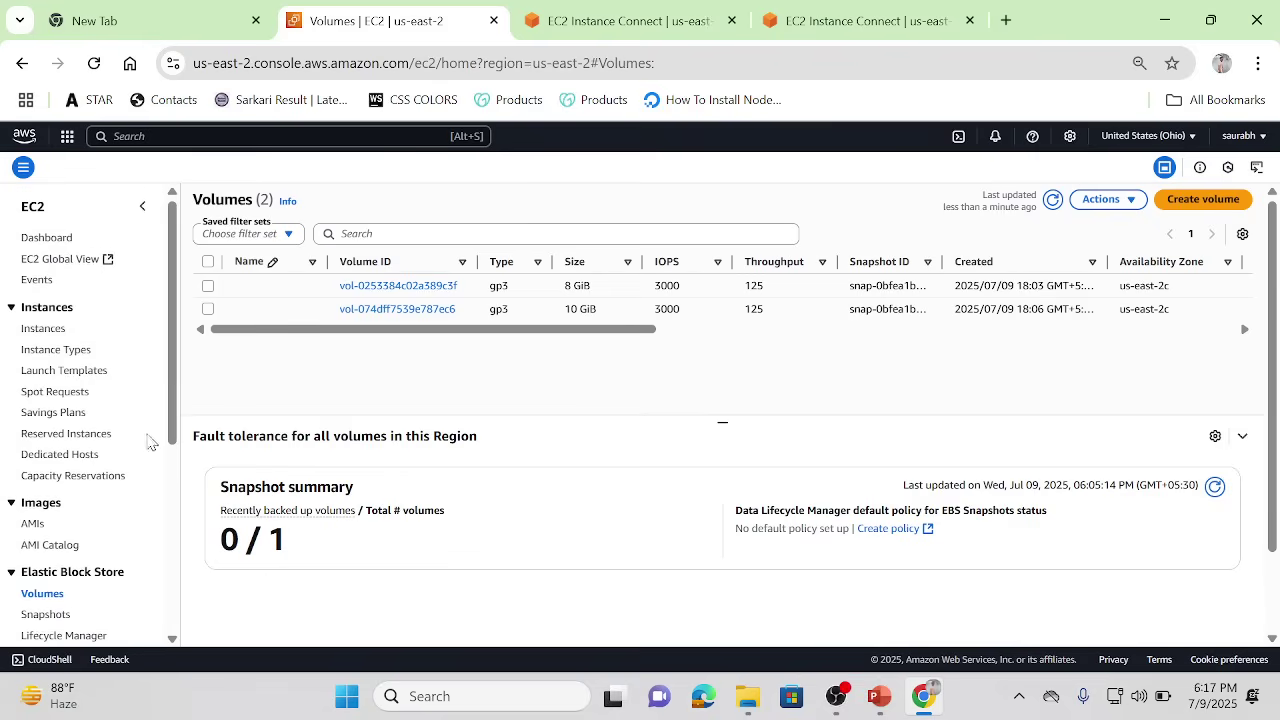
click(46, 614)
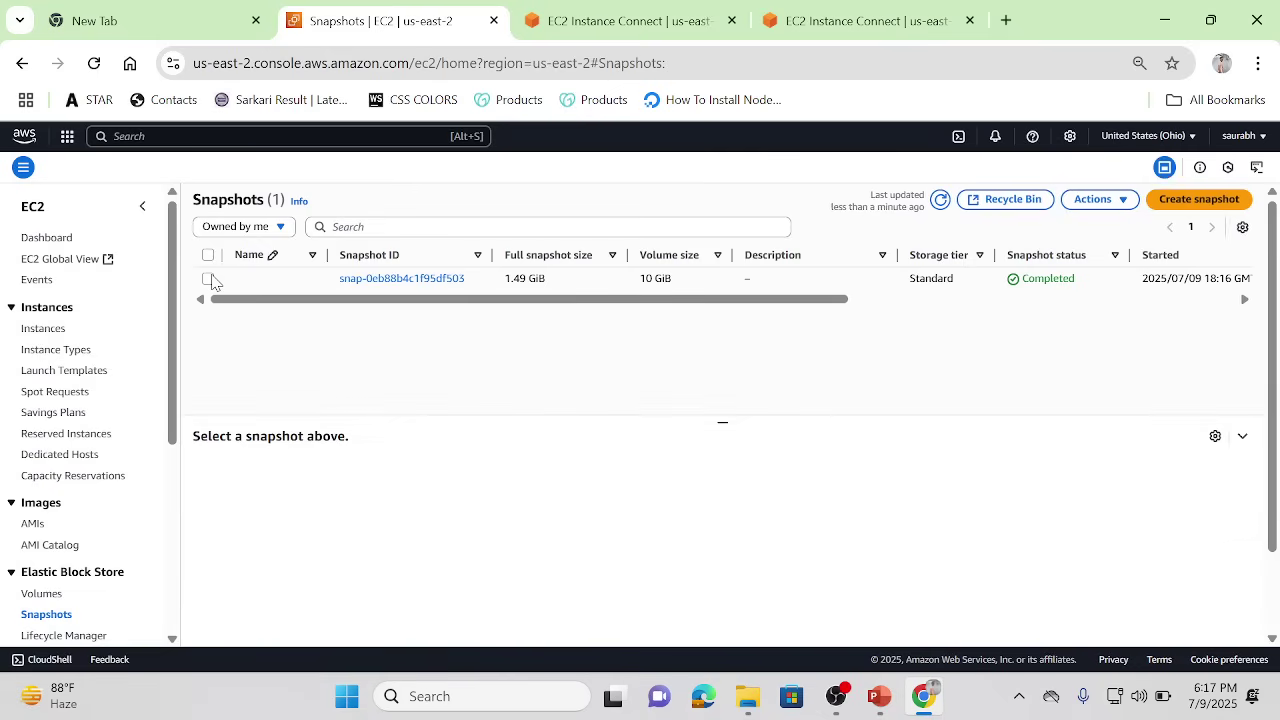
Step: Copy snapshot snap-0eb88b4c1f95df503 to destination region ap-southeast-1, checking region codes first
click(208, 279)
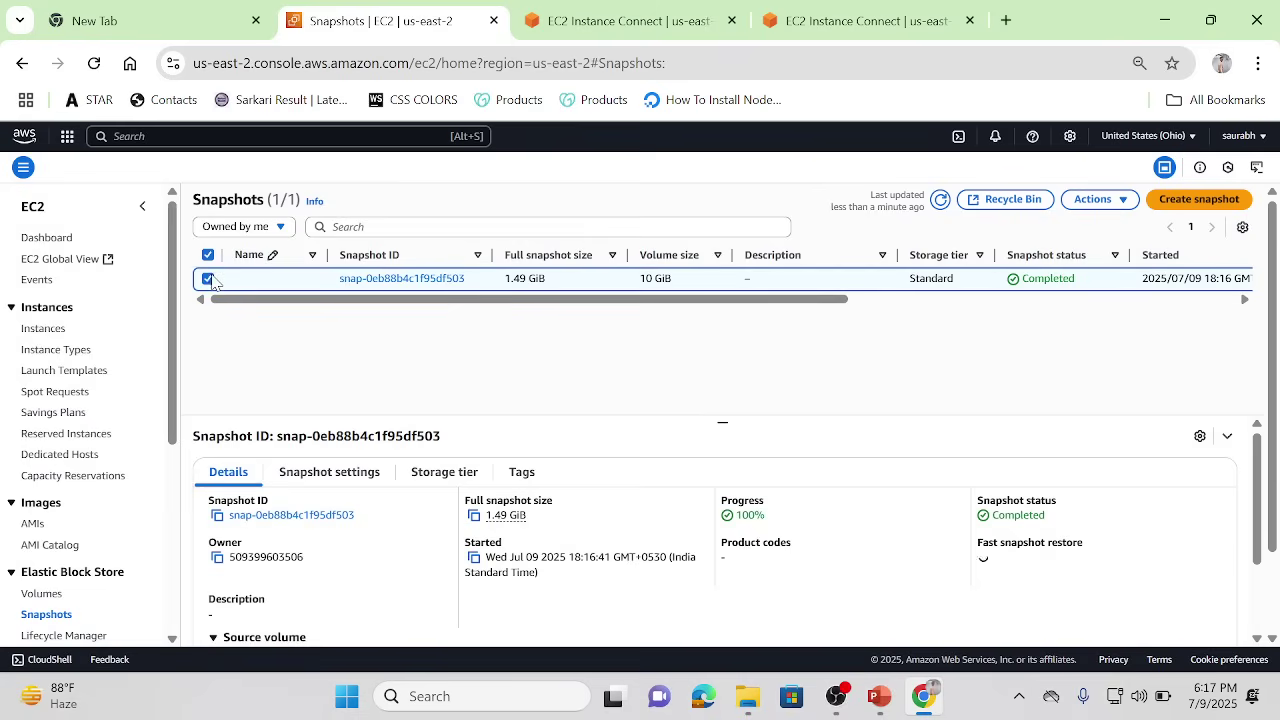
click(1104, 203)
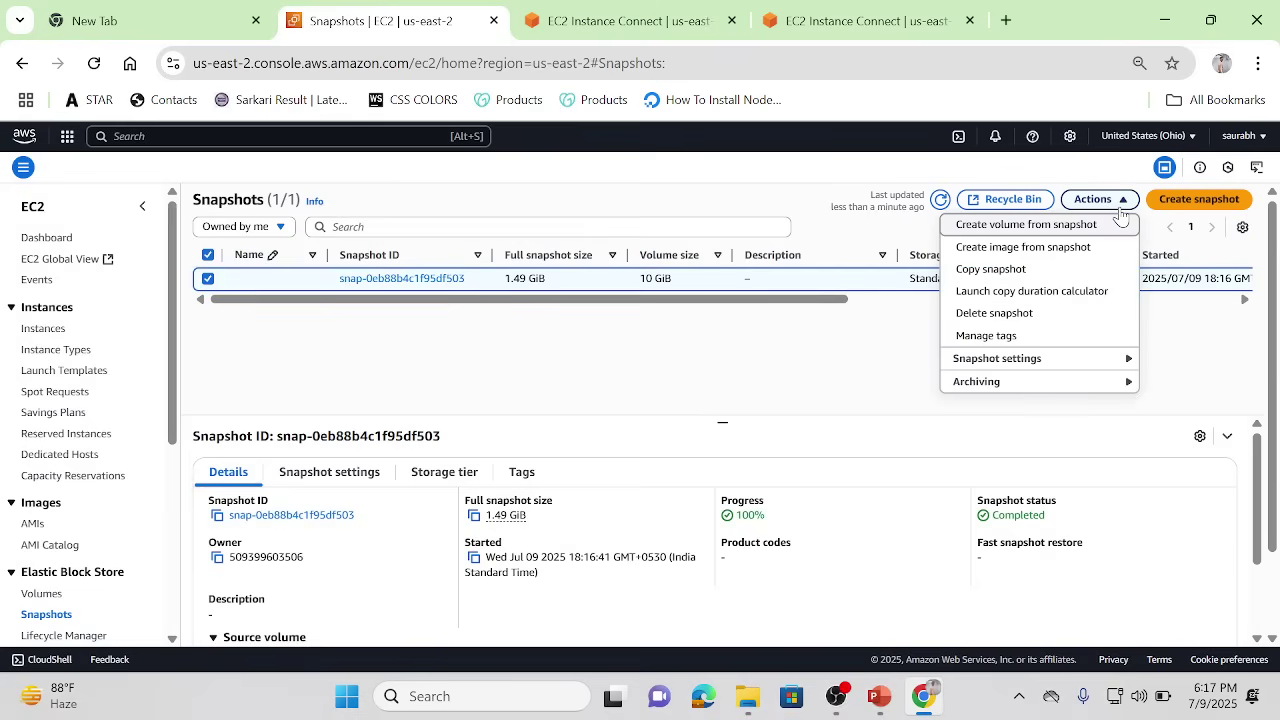
click(978, 270)
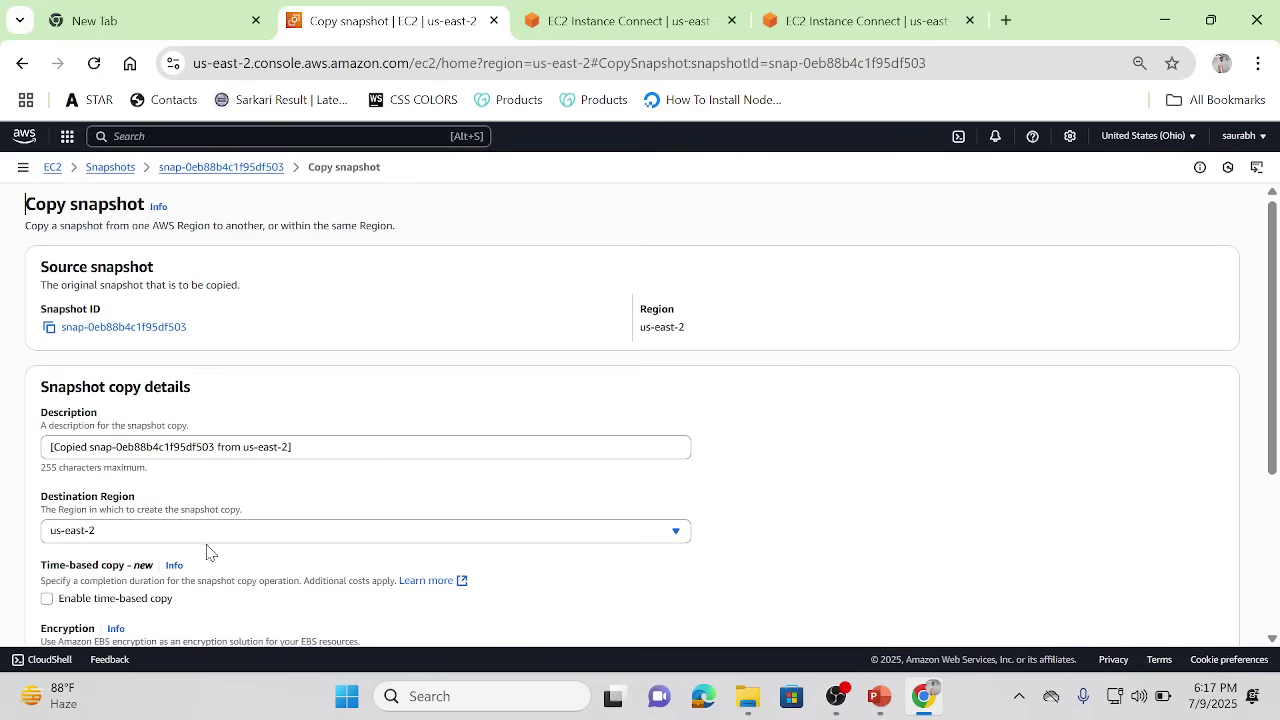
click(150, 538)
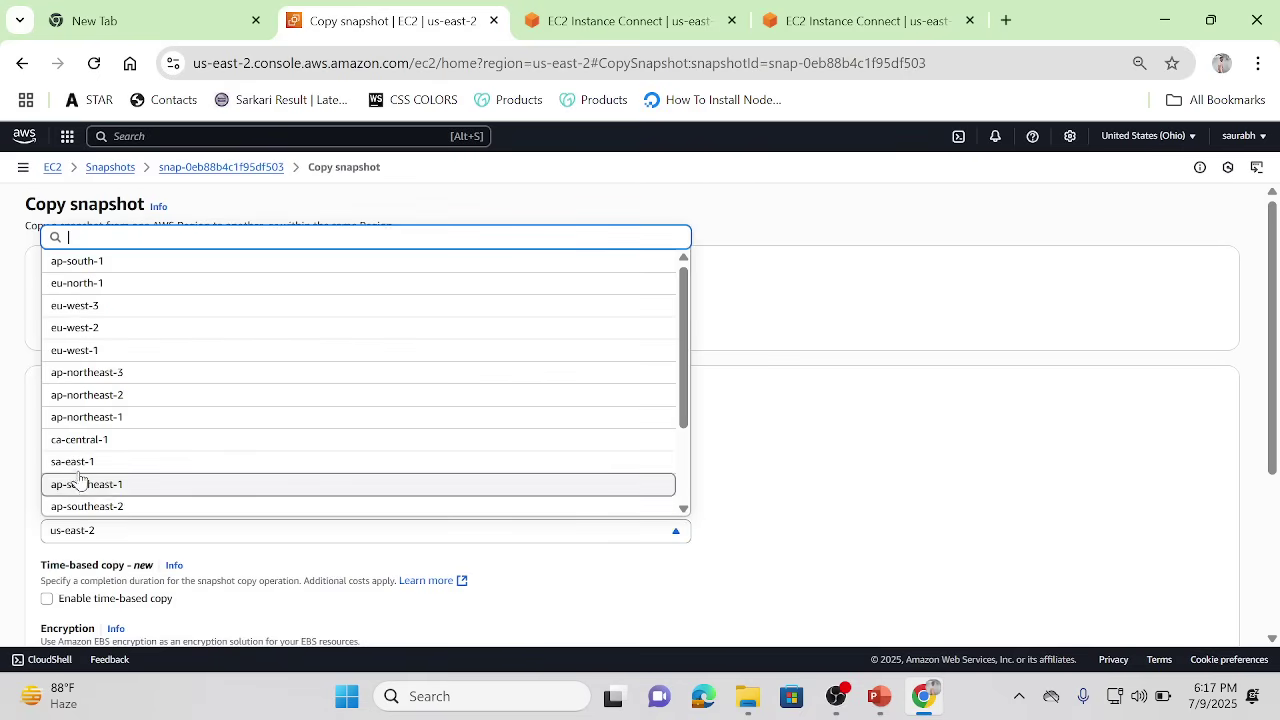
click(1177, 137)
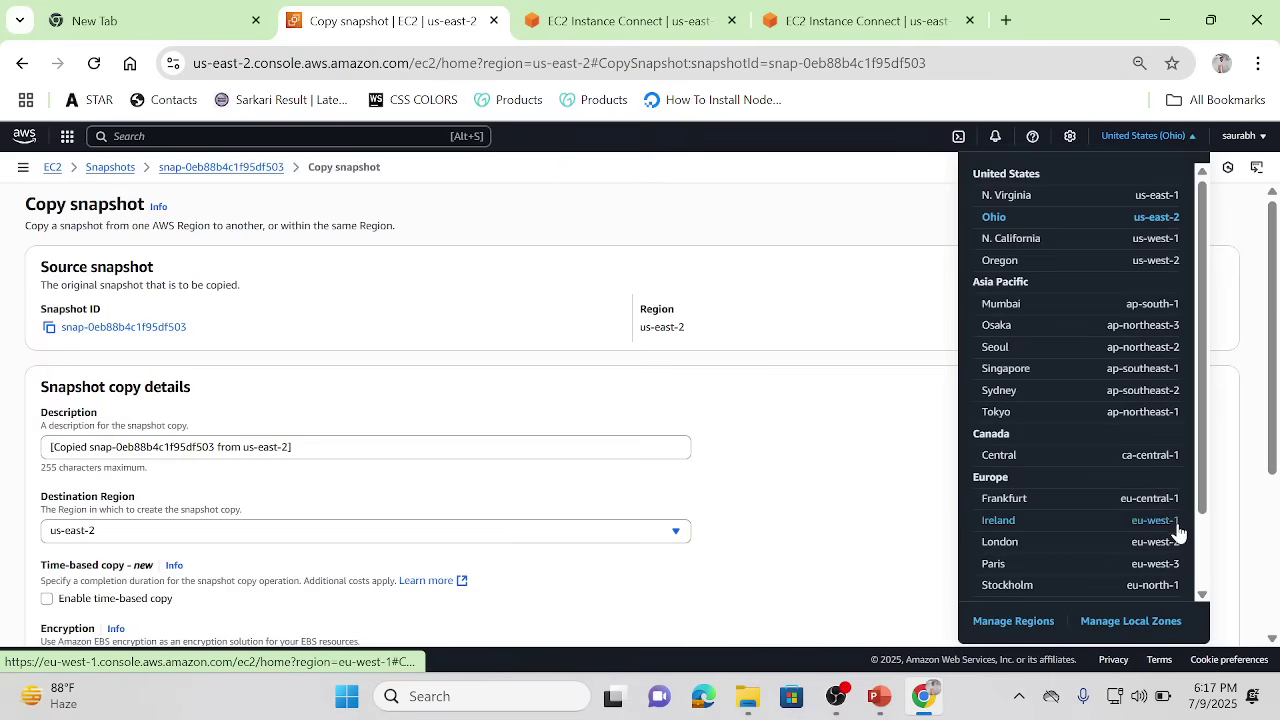
scroll(1203, 557, down, 2)
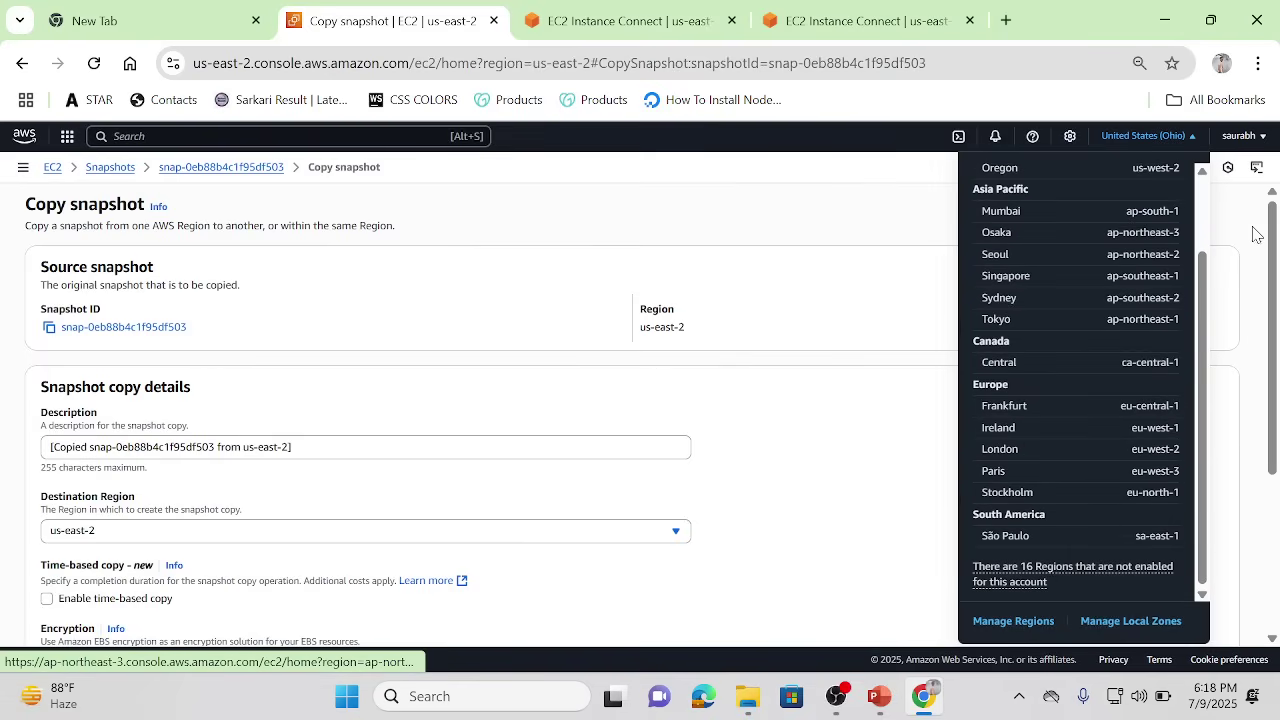
click(349, 537)
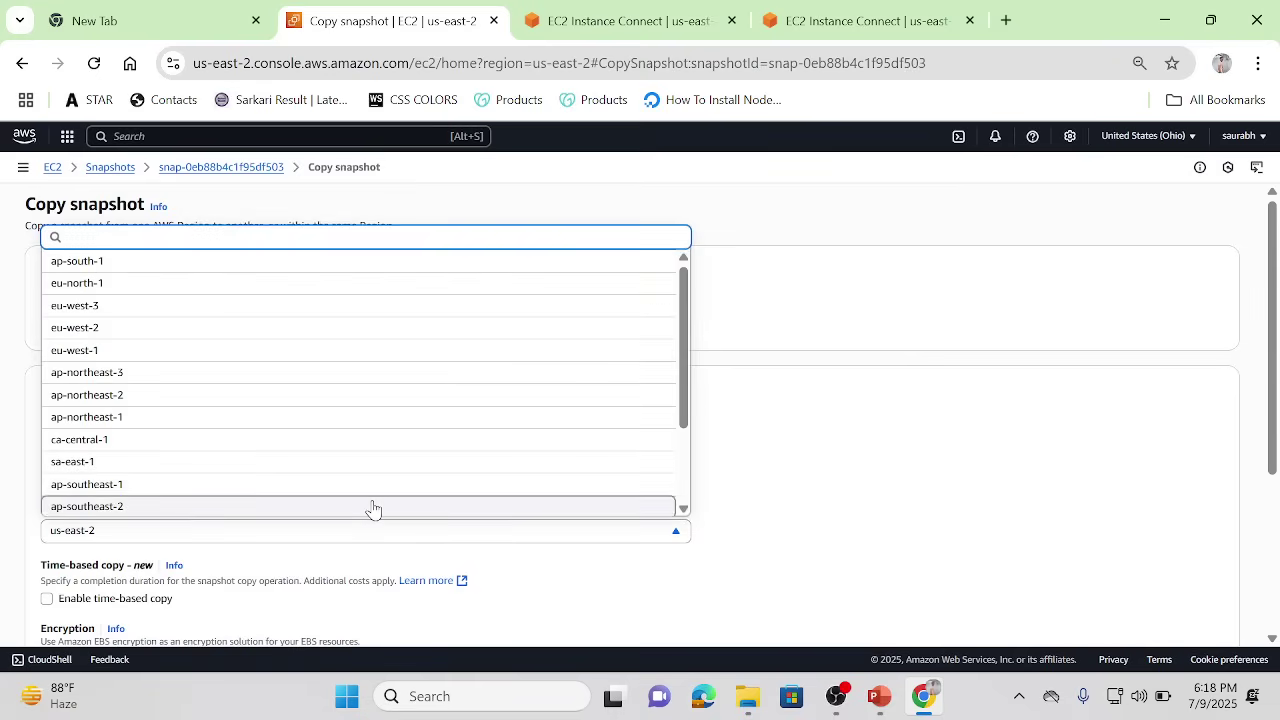
click(124, 487)
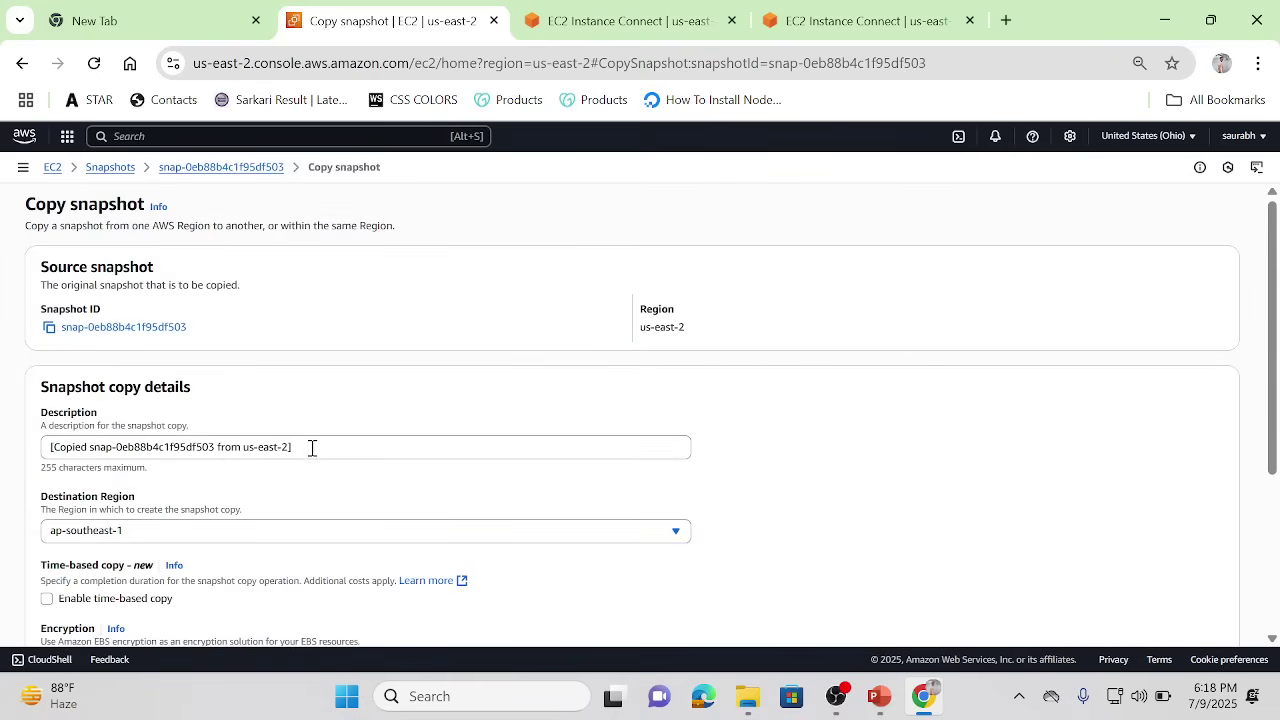
drag(1270, 426, 1277, 584)
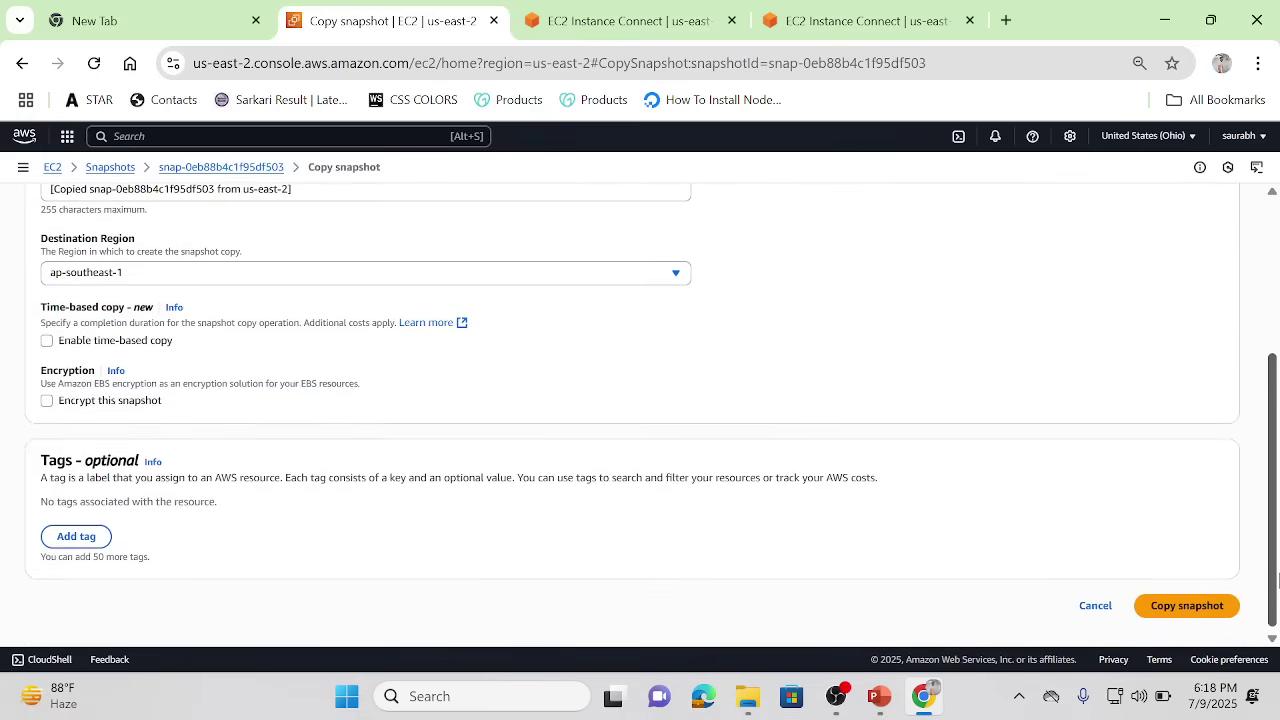
click(1176, 604)
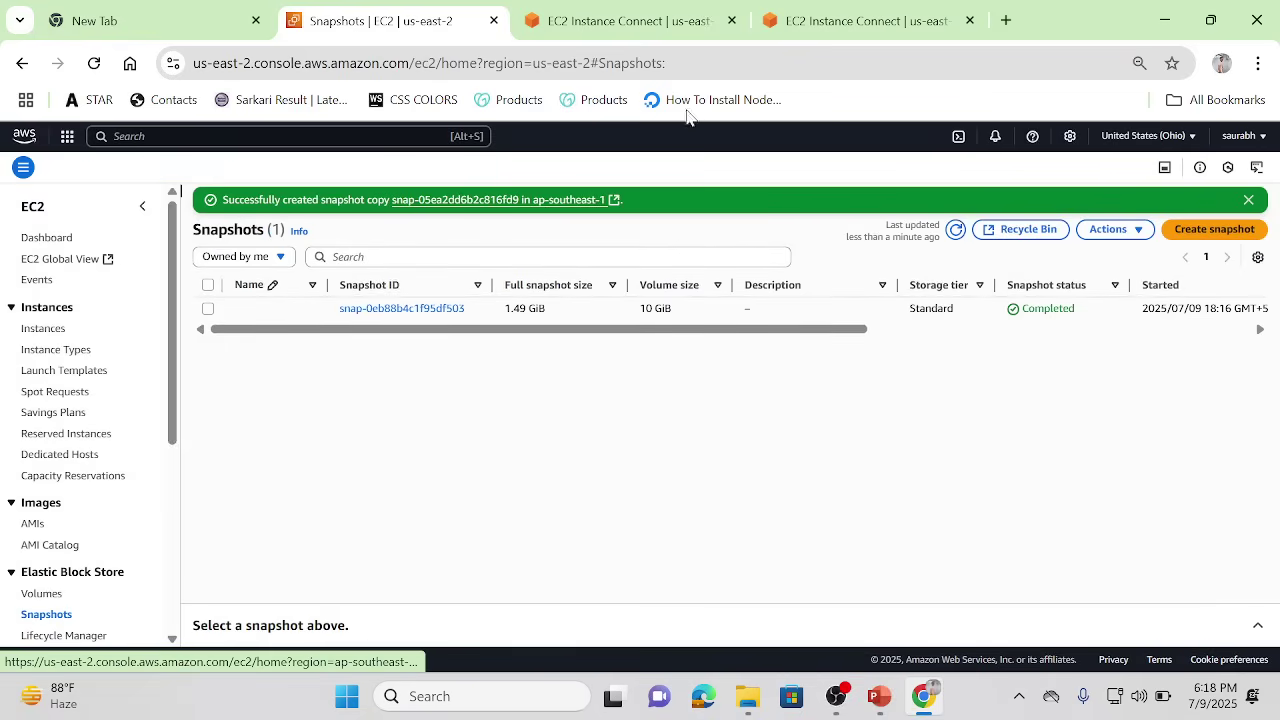
Step: Switch the console region to Asia Pacific (Mumbai) ap-south-1
click(1194, 137)
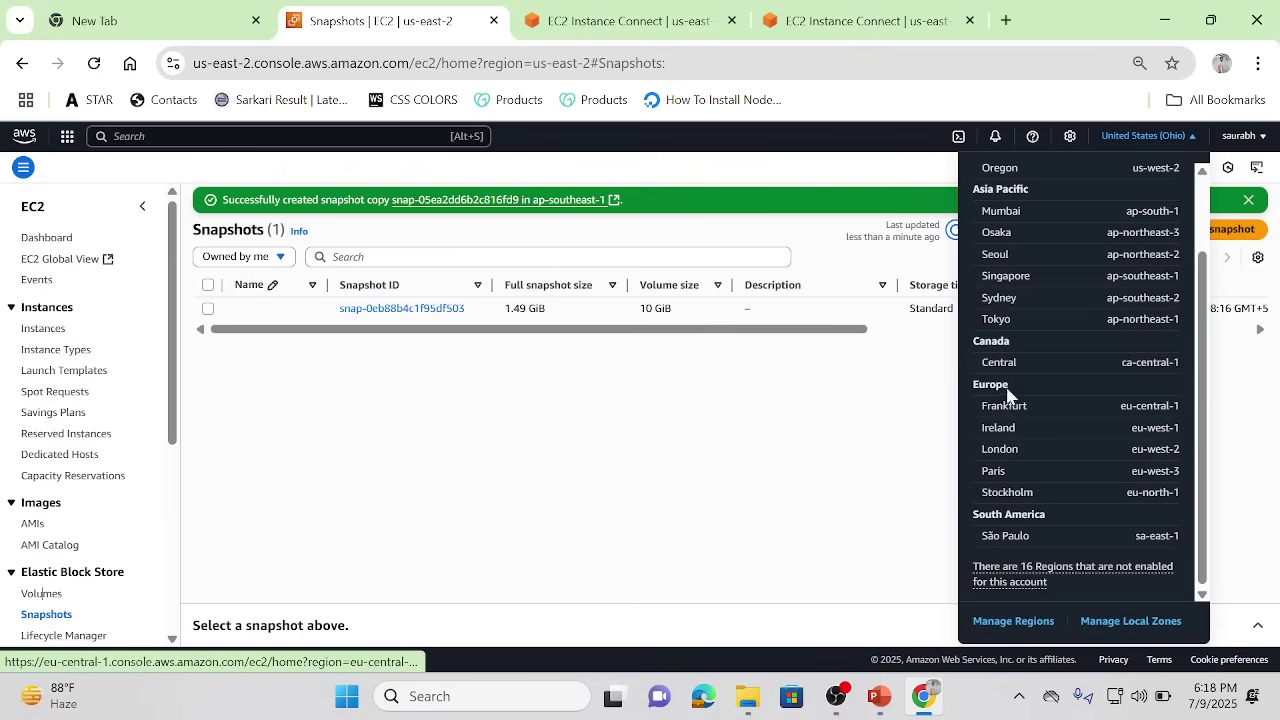
click(995, 216)
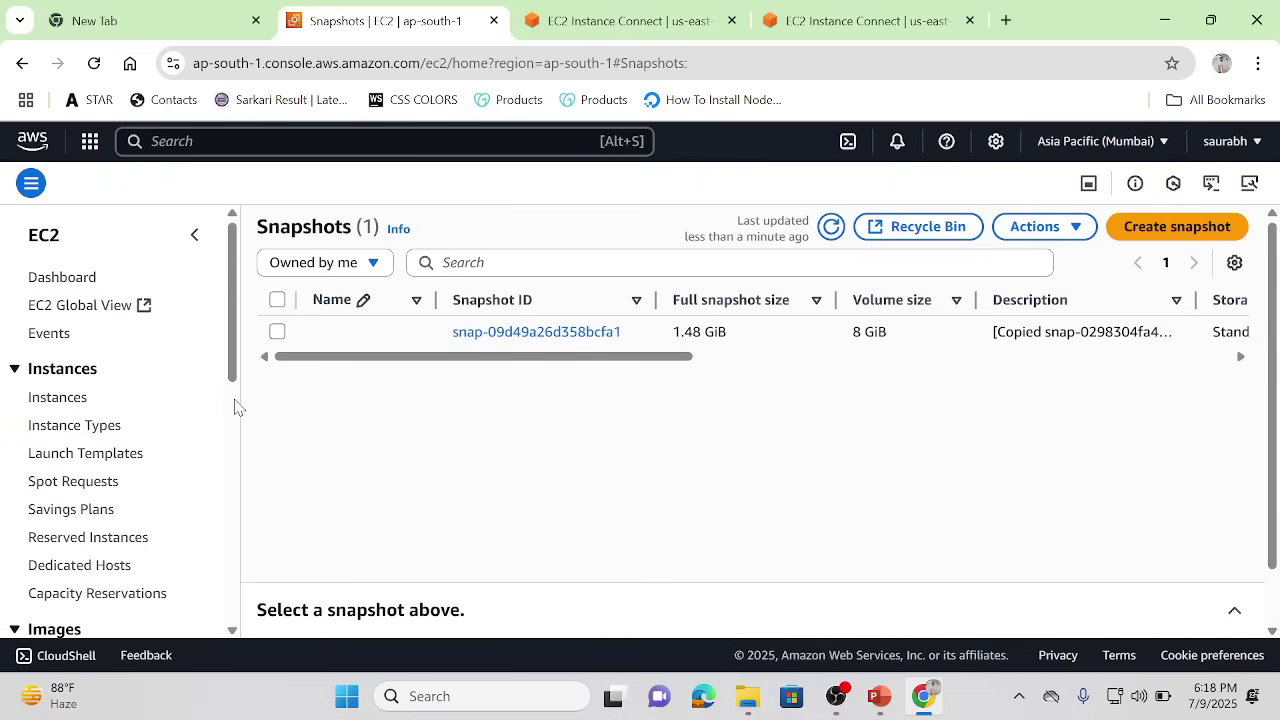
Step: Refresh the Mumbai snapshot list and inspect the copied 8 GiB snapshot's details
scroll(234, 403, down, 4)
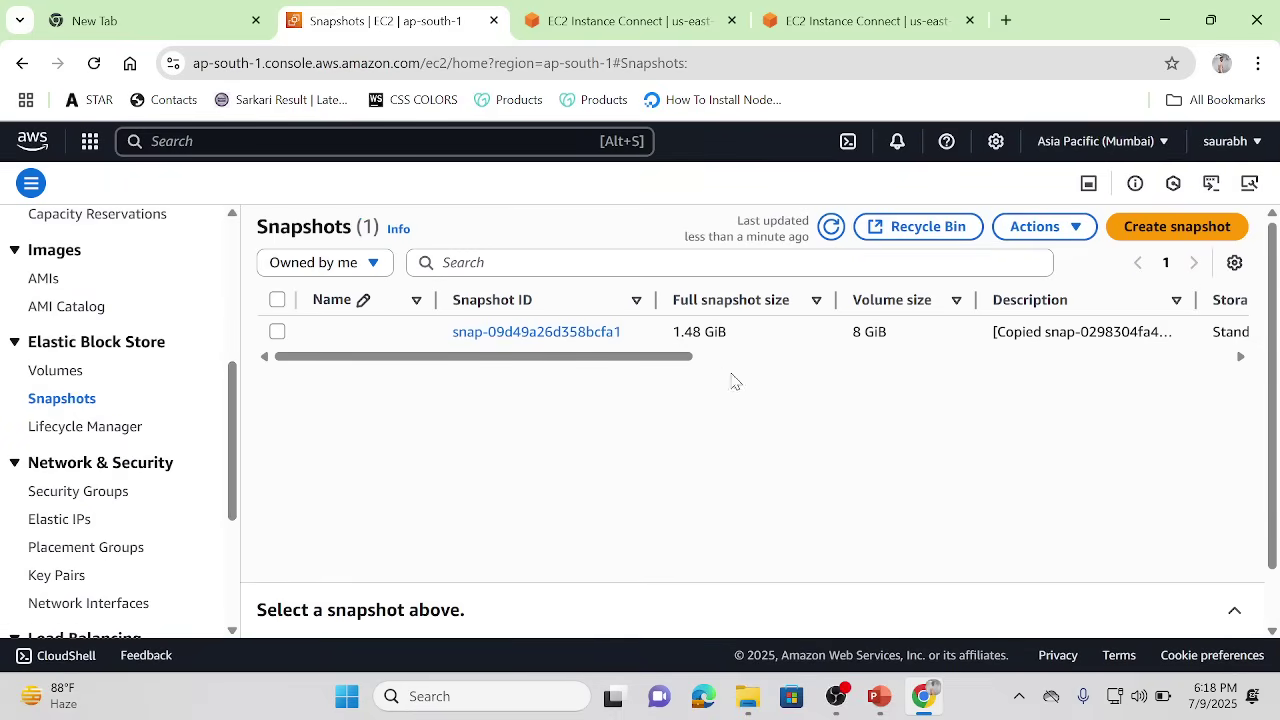
click(830, 226)
click(707, 358)
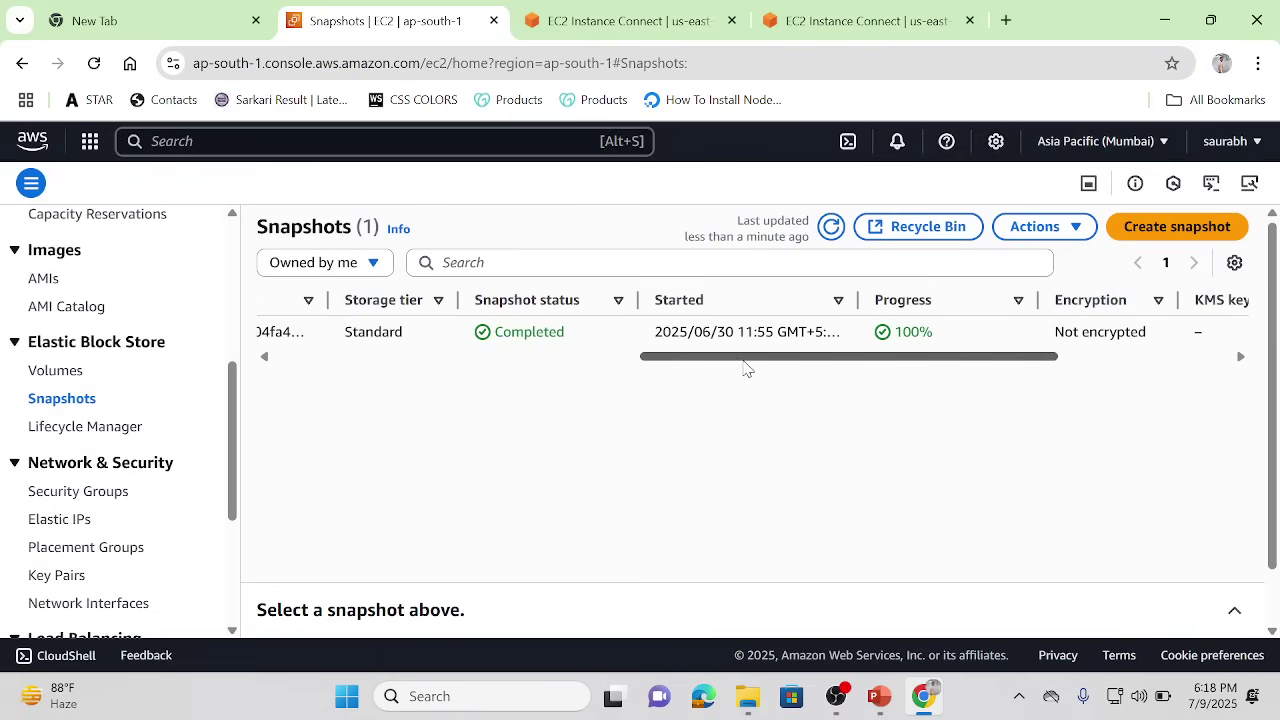
click(535, 358)
Step: Delete snapshot snap-09d49a26d358bcfa1, confirming with 'delete', and refresh the now empty list
click(278, 333)
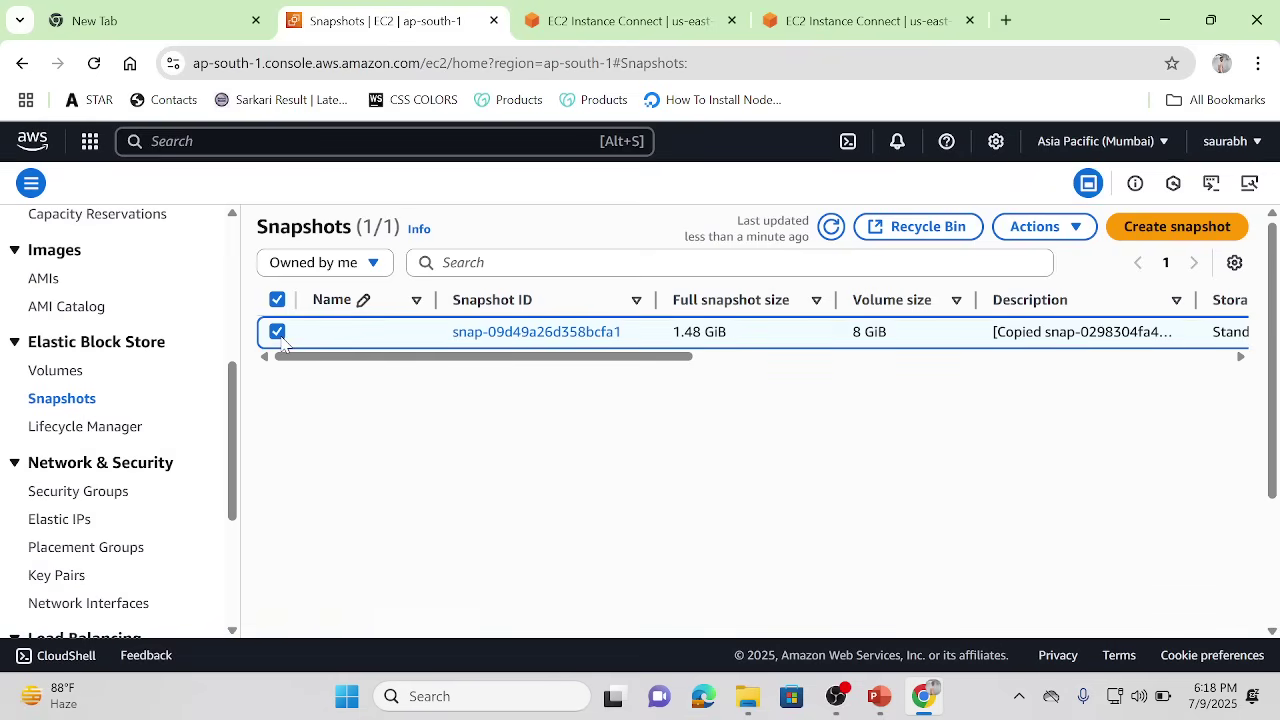
click(1076, 229)
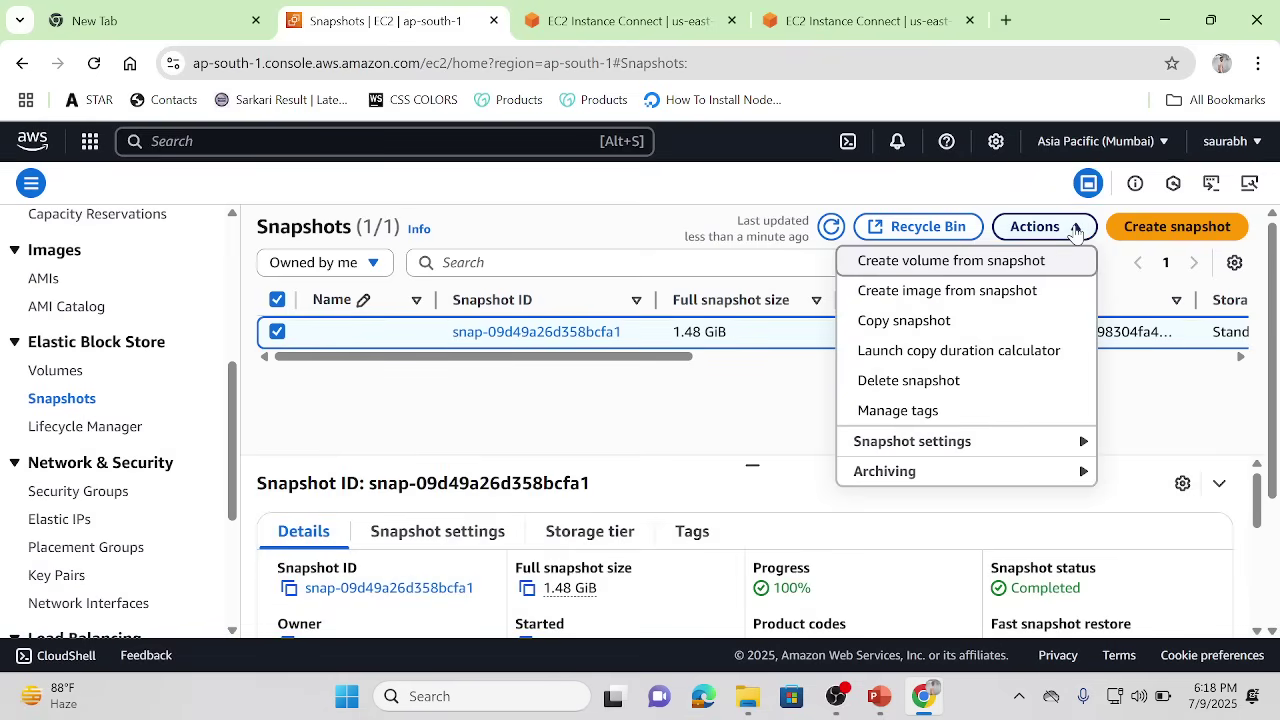
click(913, 383)
click(626, 446)
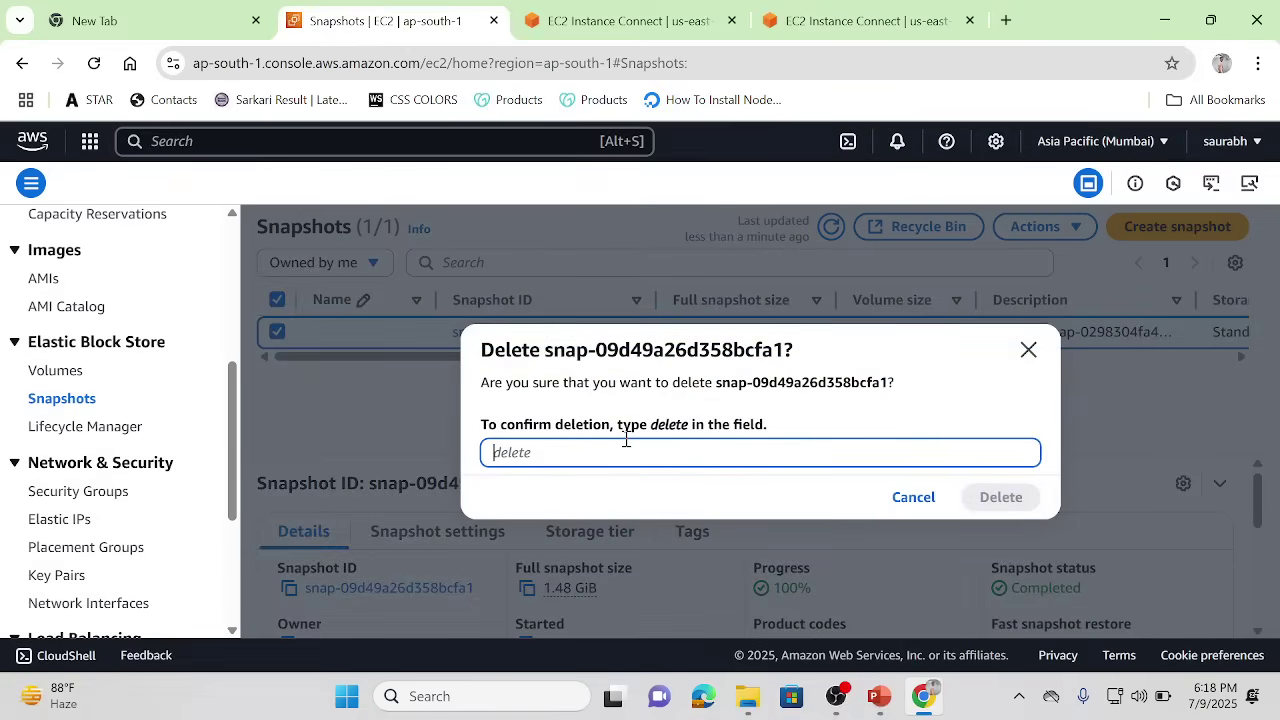
text(delete)
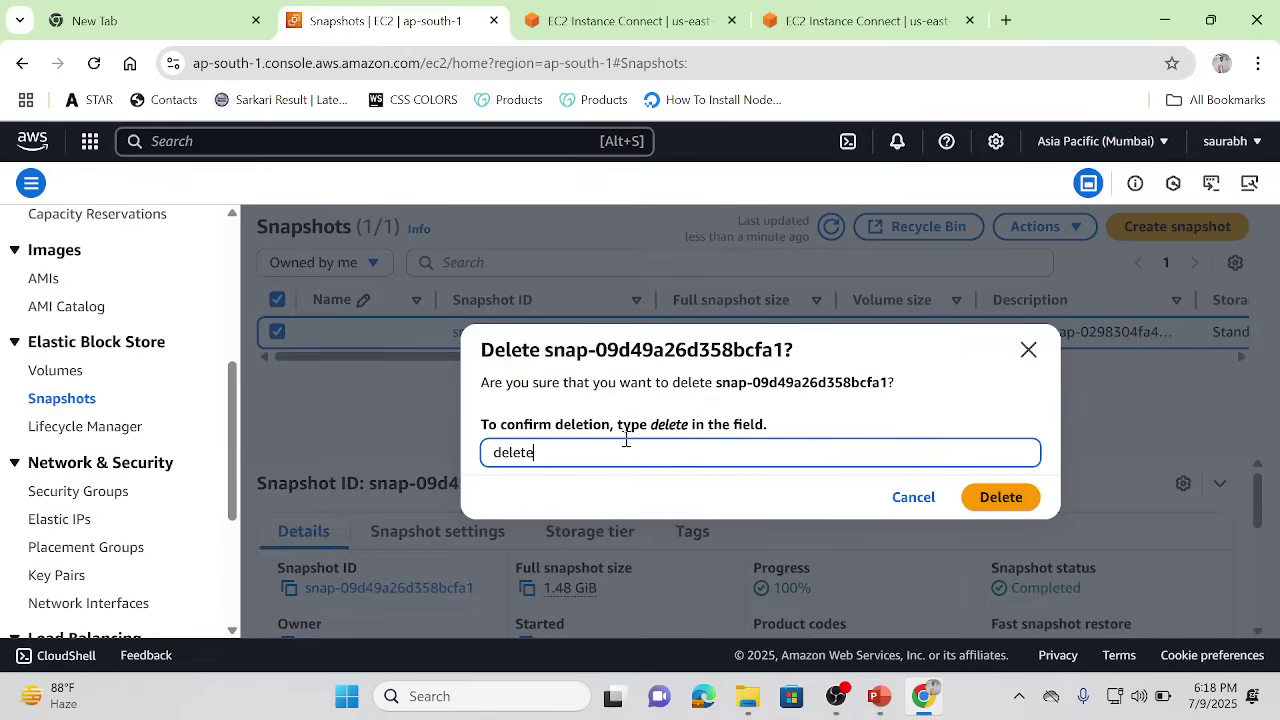
click(1015, 500)
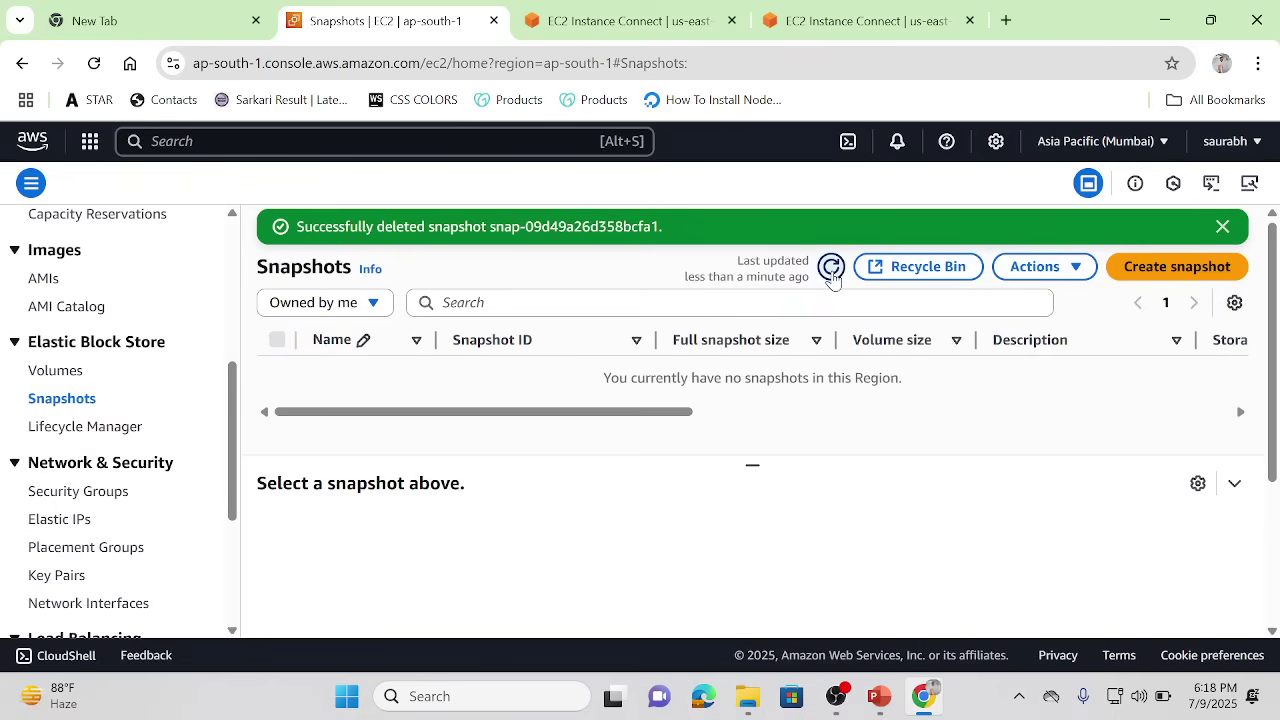
click(831, 268)
Step: Glance at the terminal session, then switch the console region to United States (Ohio)
click(622, 8)
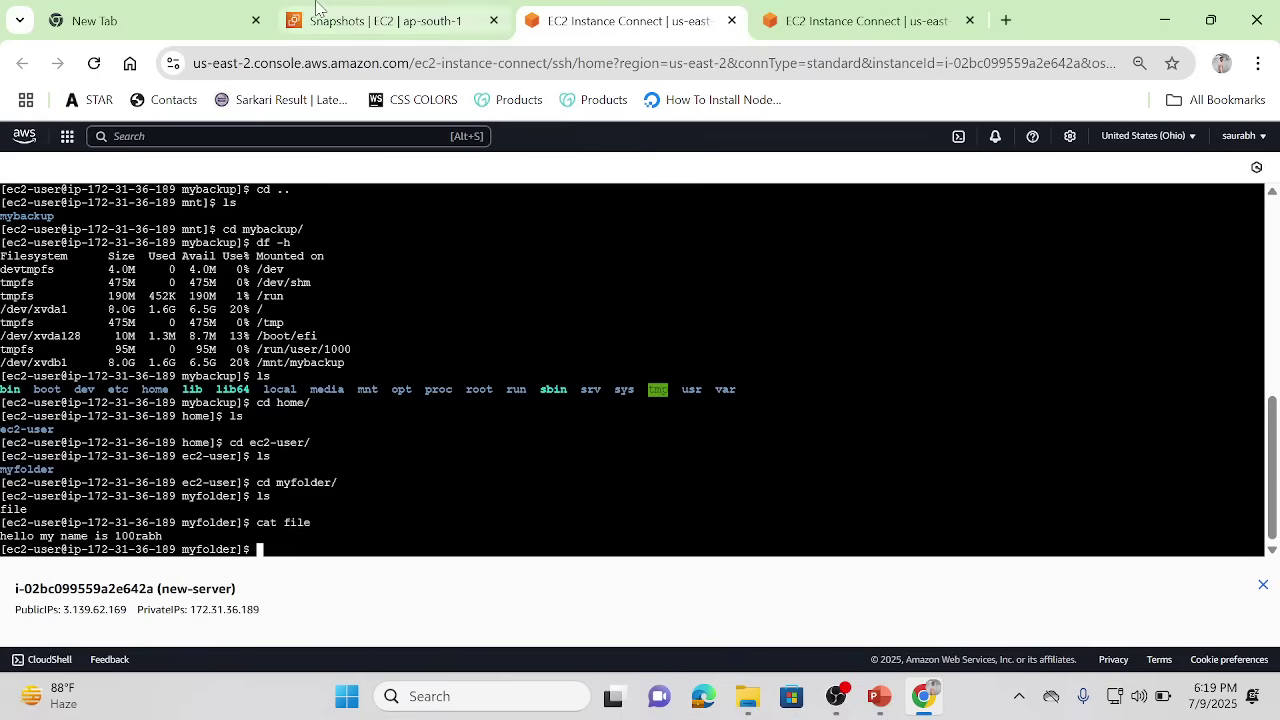
click(362, 16)
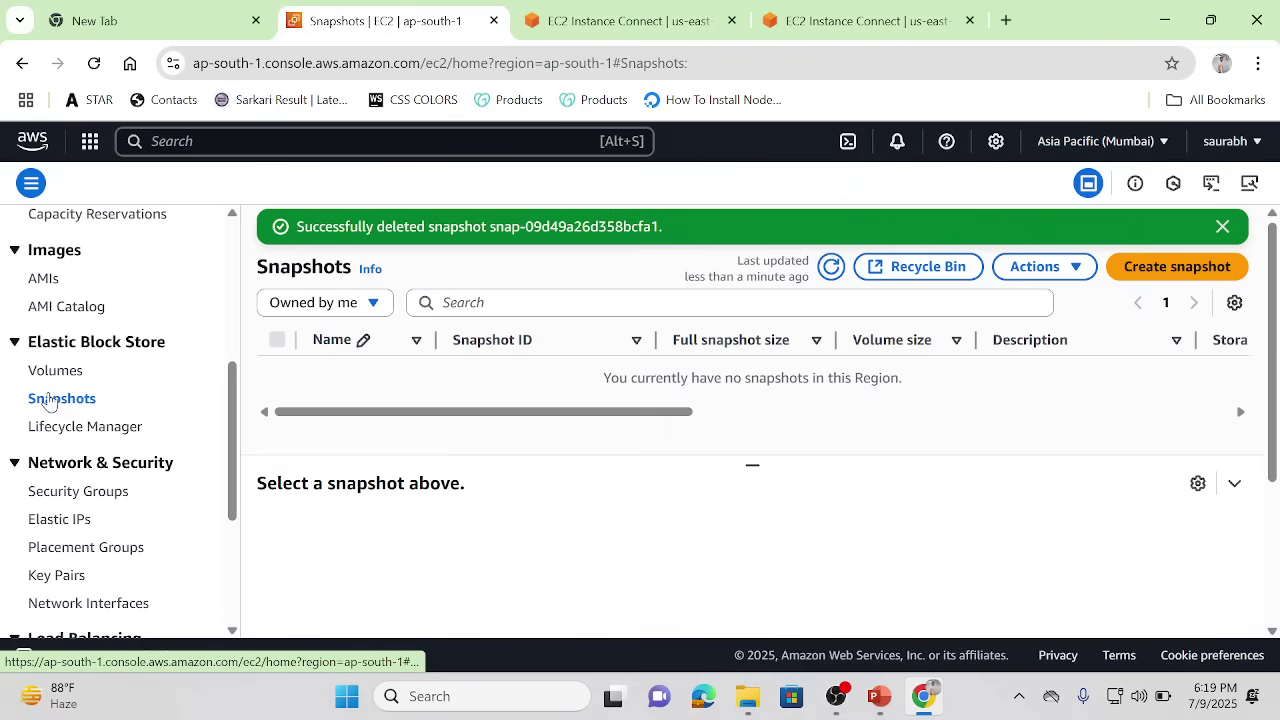
click(632, 8)
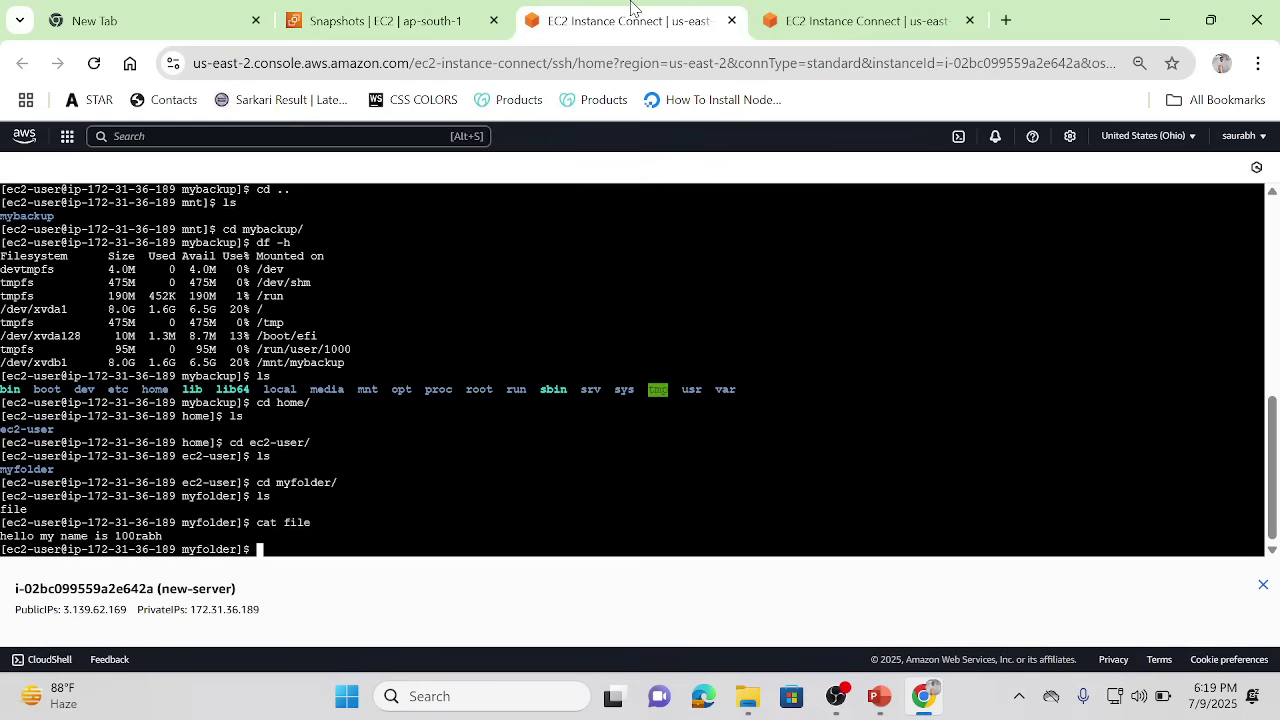
click(400, 14)
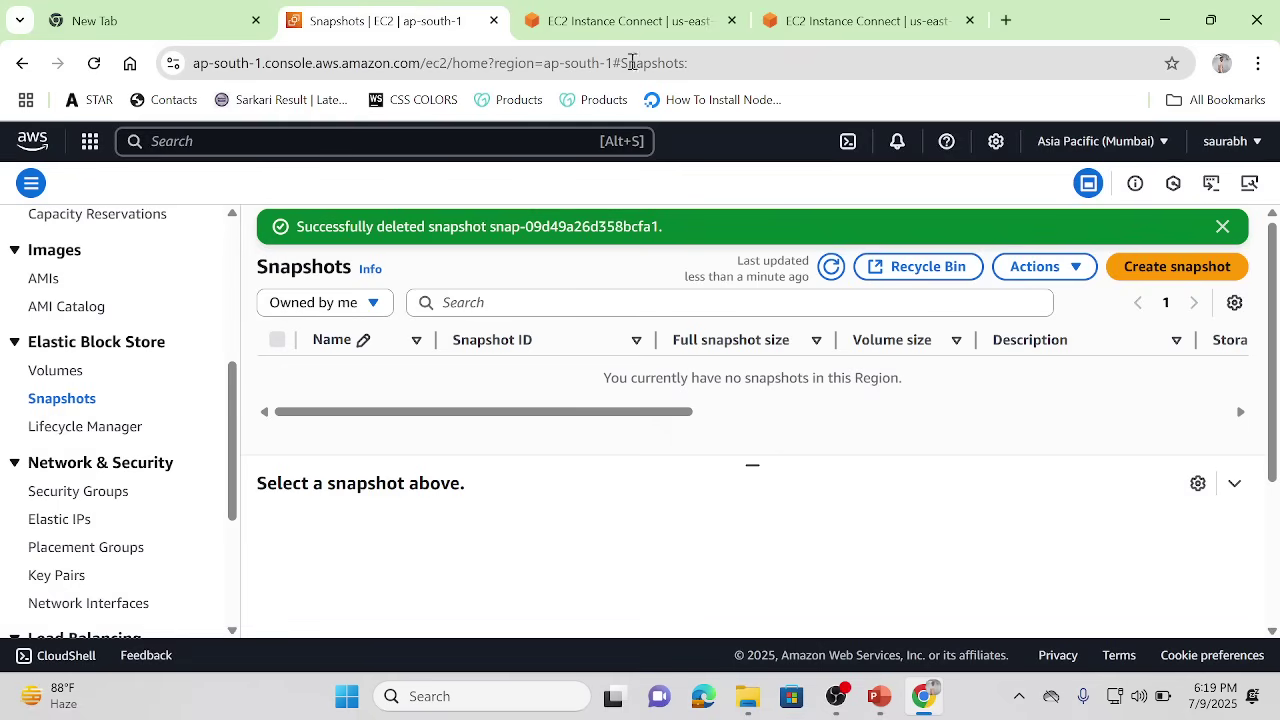
click(1166, 140)
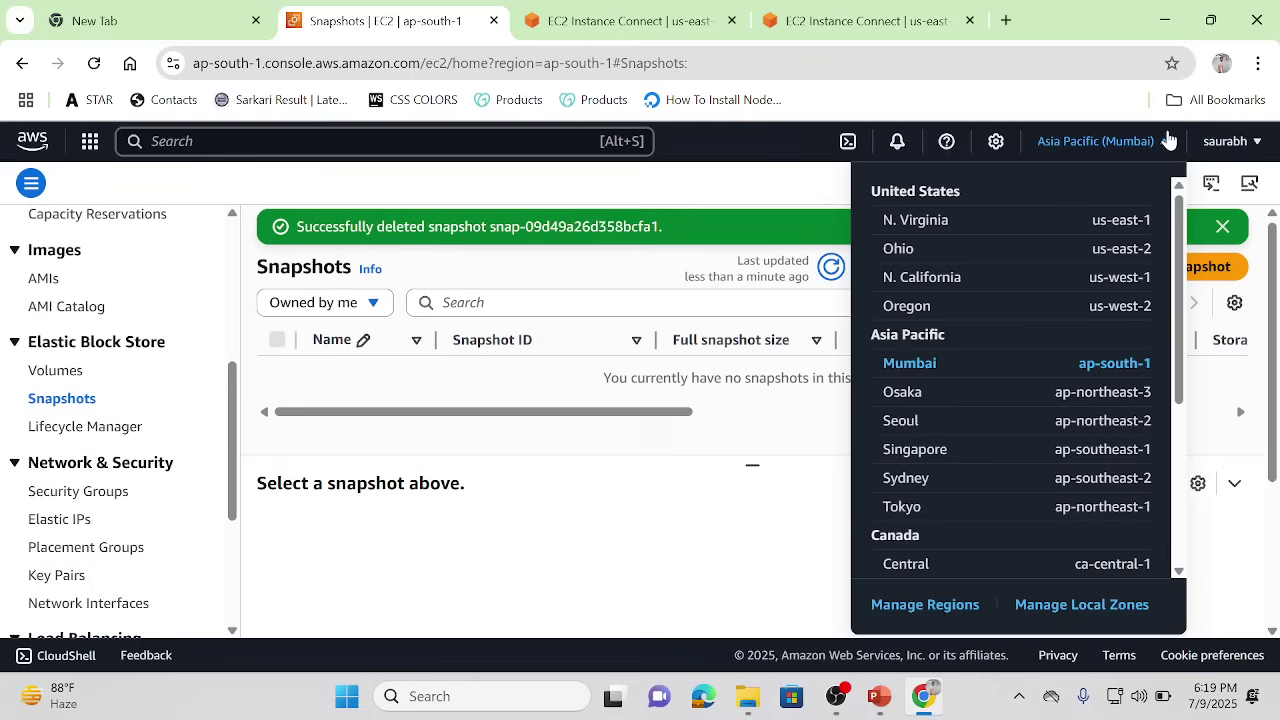
click(909, 265)
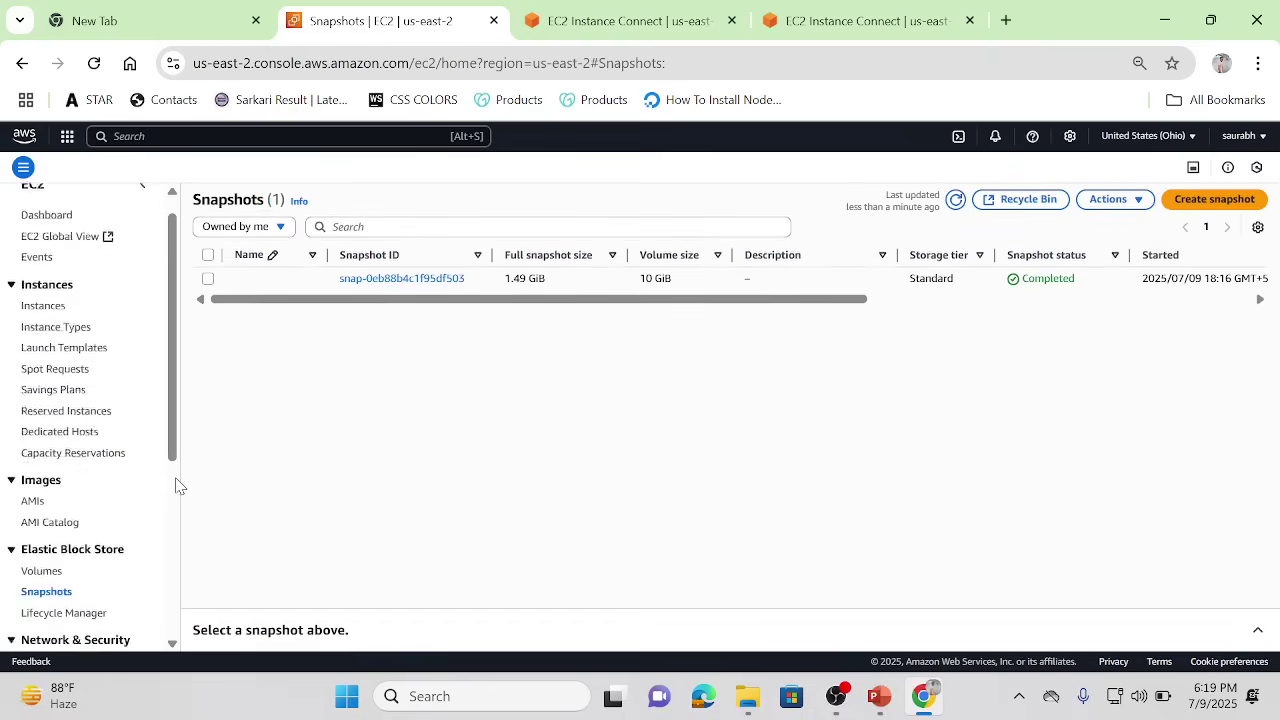
Step: Refresh the Ohio snapshots, select the 10 GiB snapshot and open its Actions menu
scroll(175, 486, down, 3)
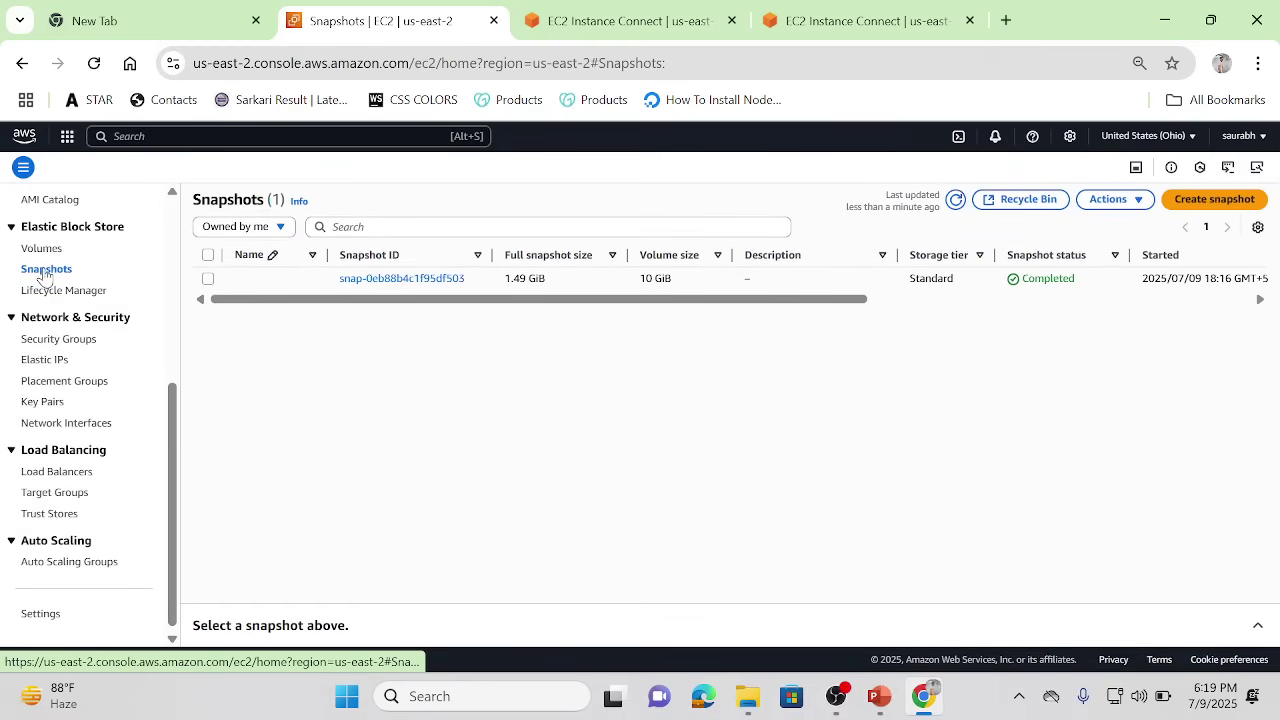
click(955, 200)
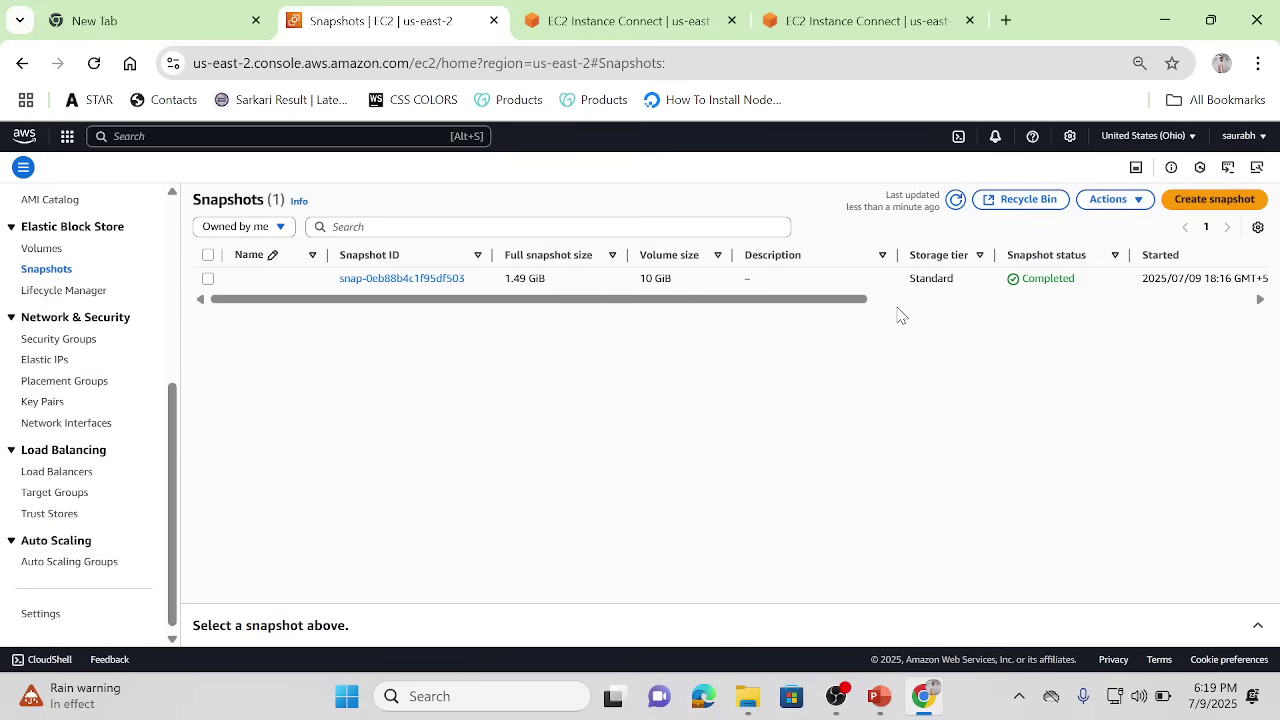
click(910, 299)
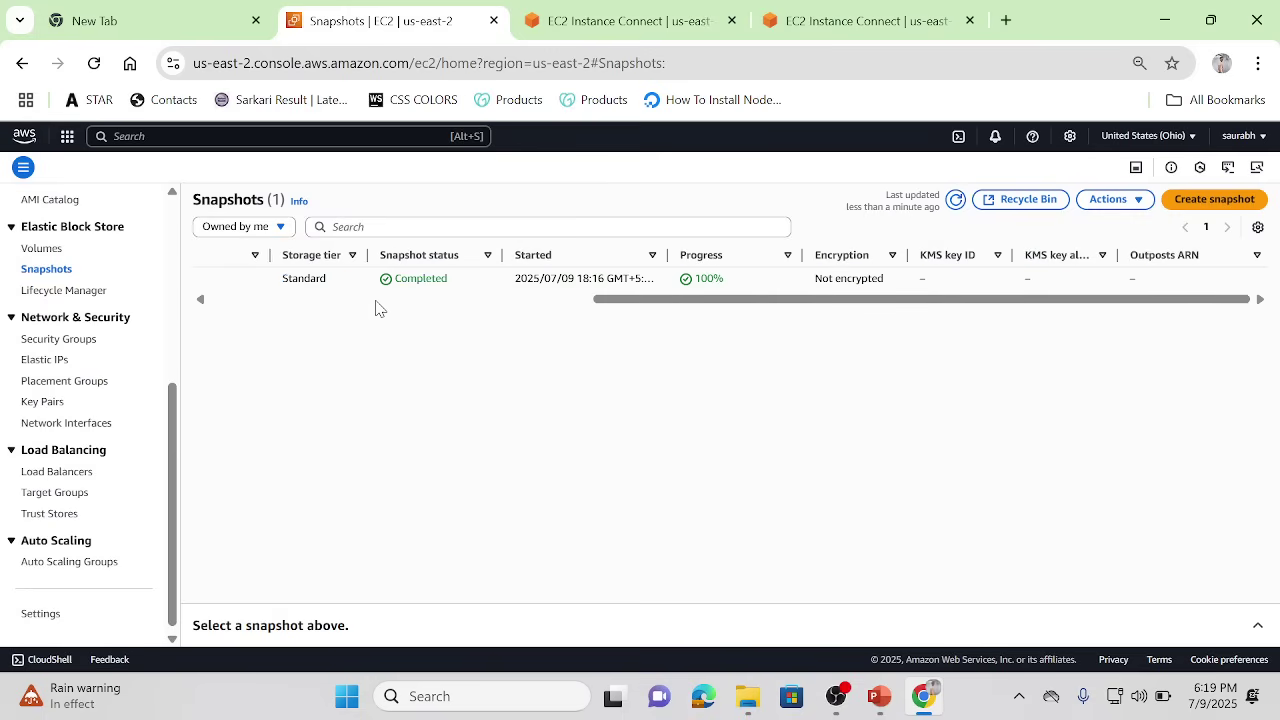
click(303, 299)
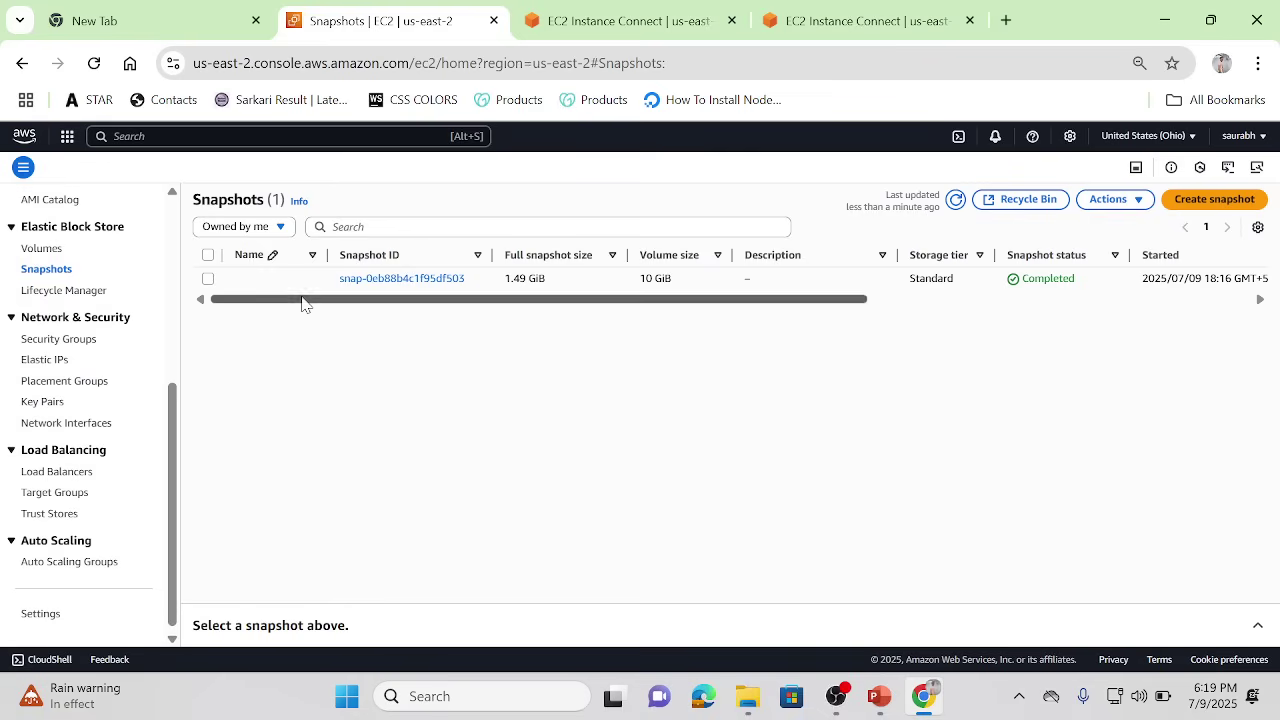
click(209, 280)
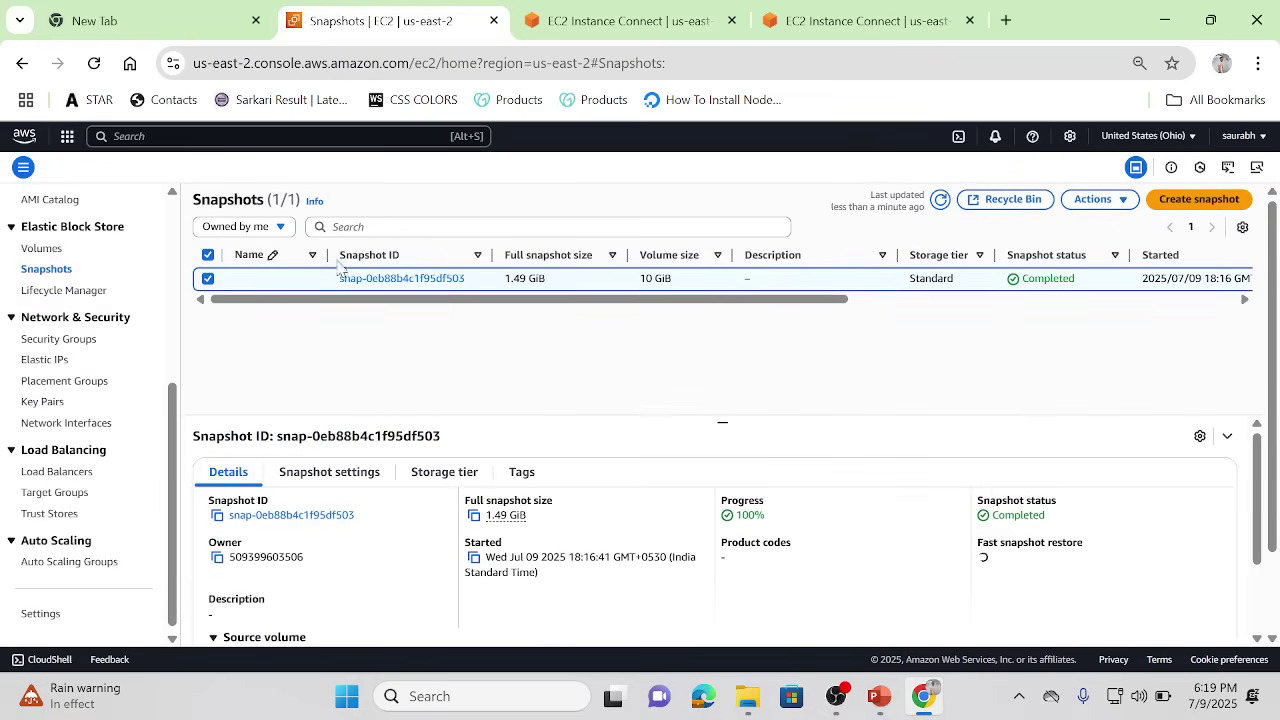
click(1100, 199)
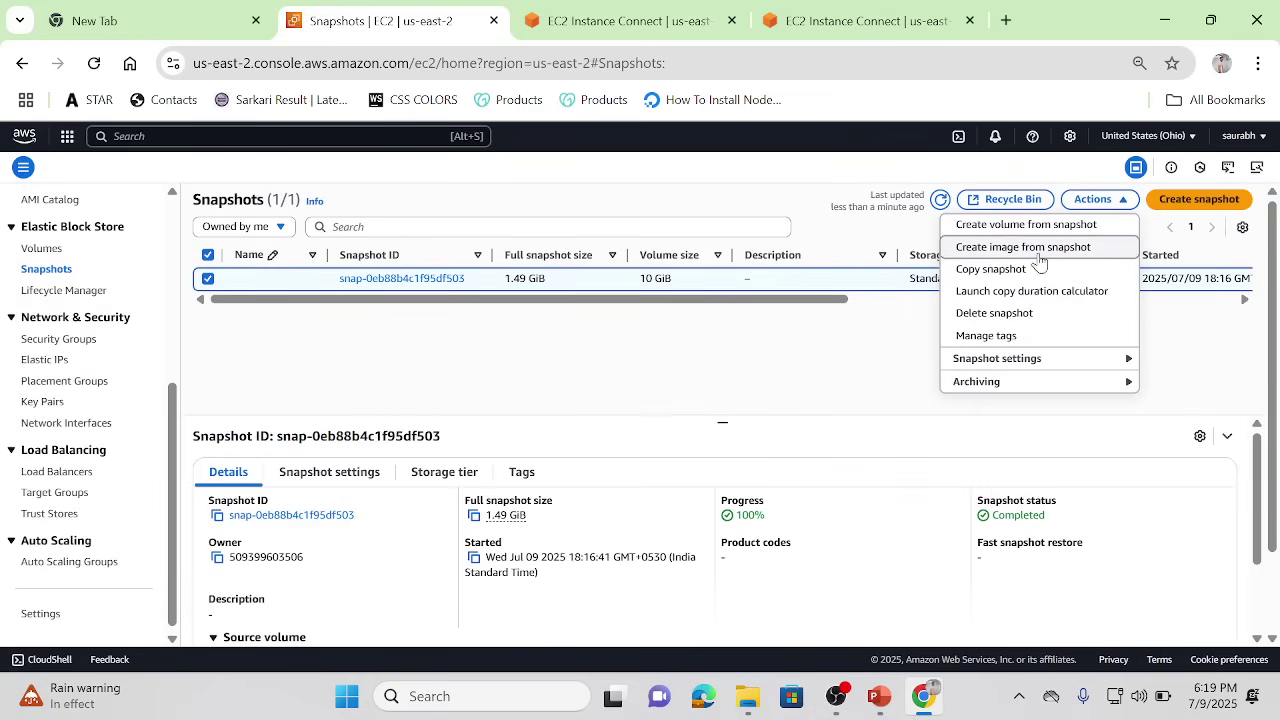
Step: Start copying the 10 GiB snapshot and set its destination region to ap-south-1
click(1010, 272)
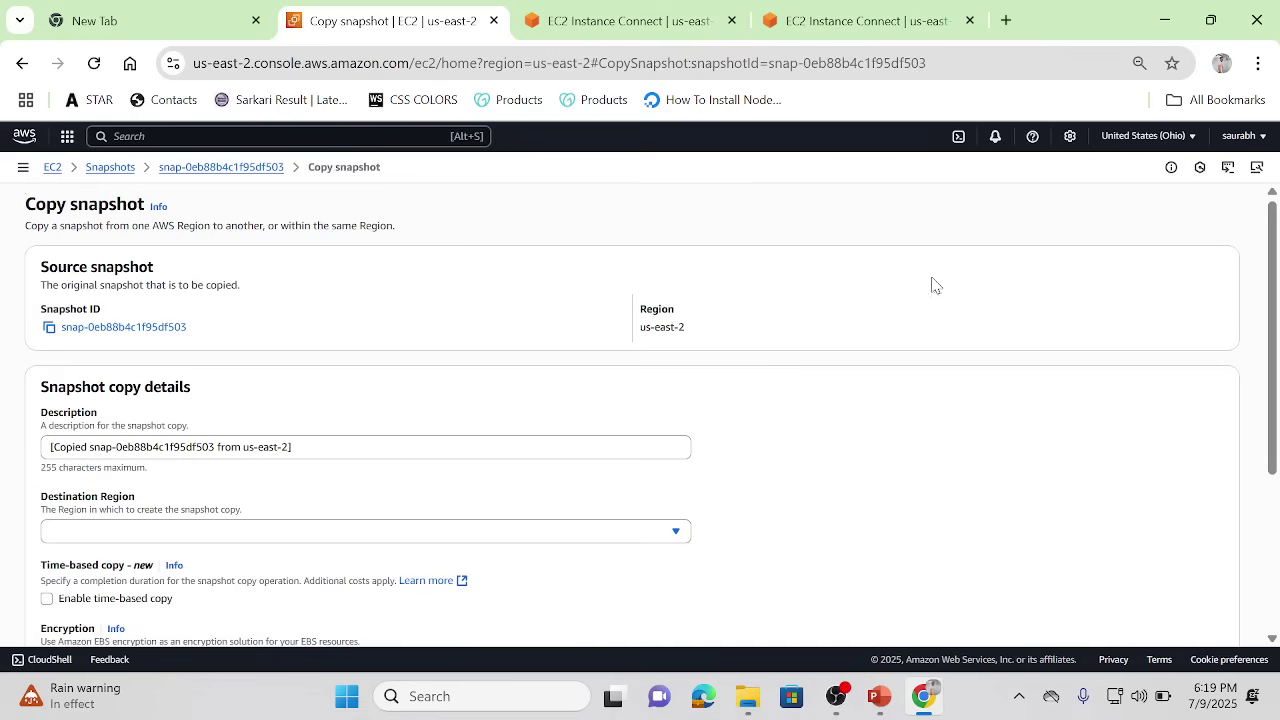
click(479, 531)
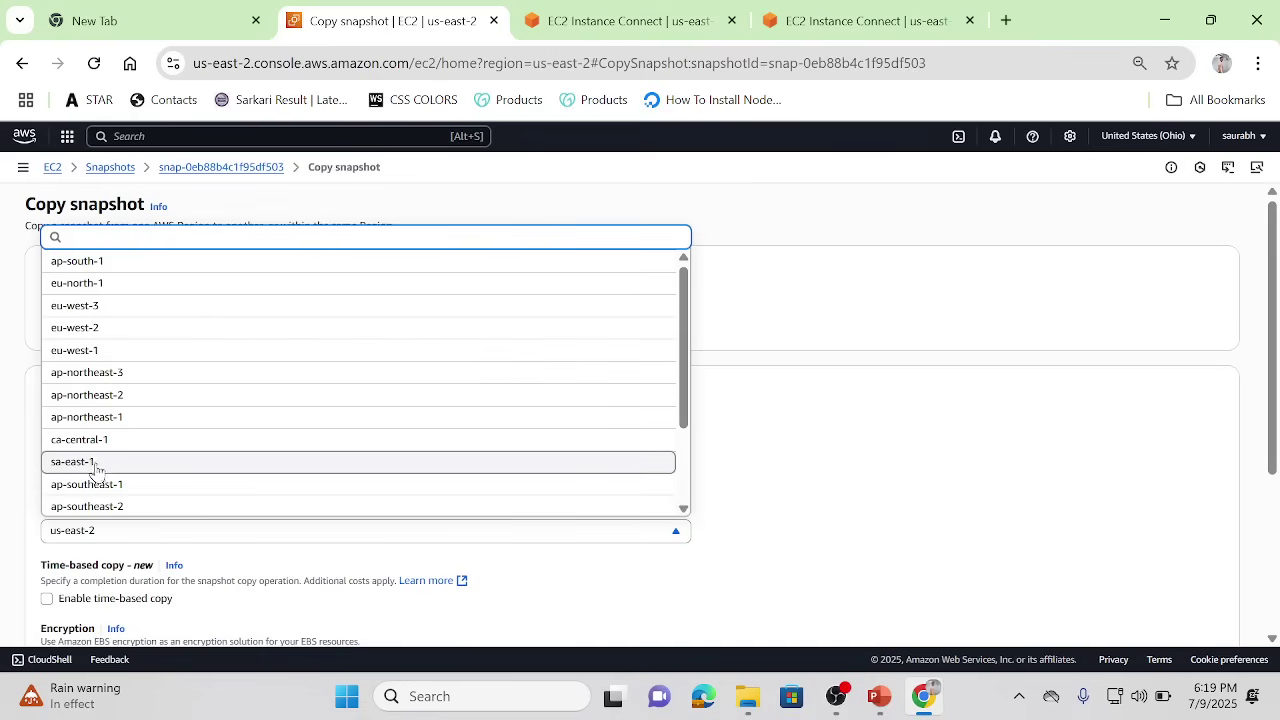
click(91, 261)
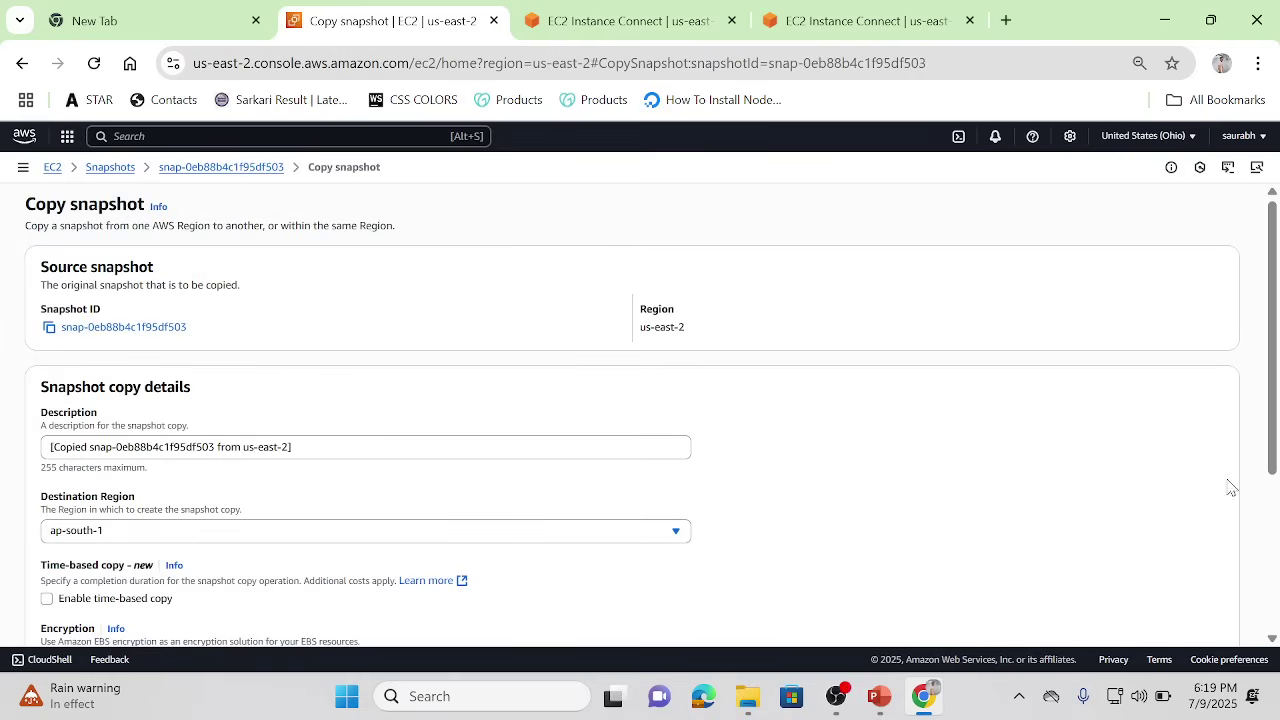
scroll(1250, 400, down, 1)
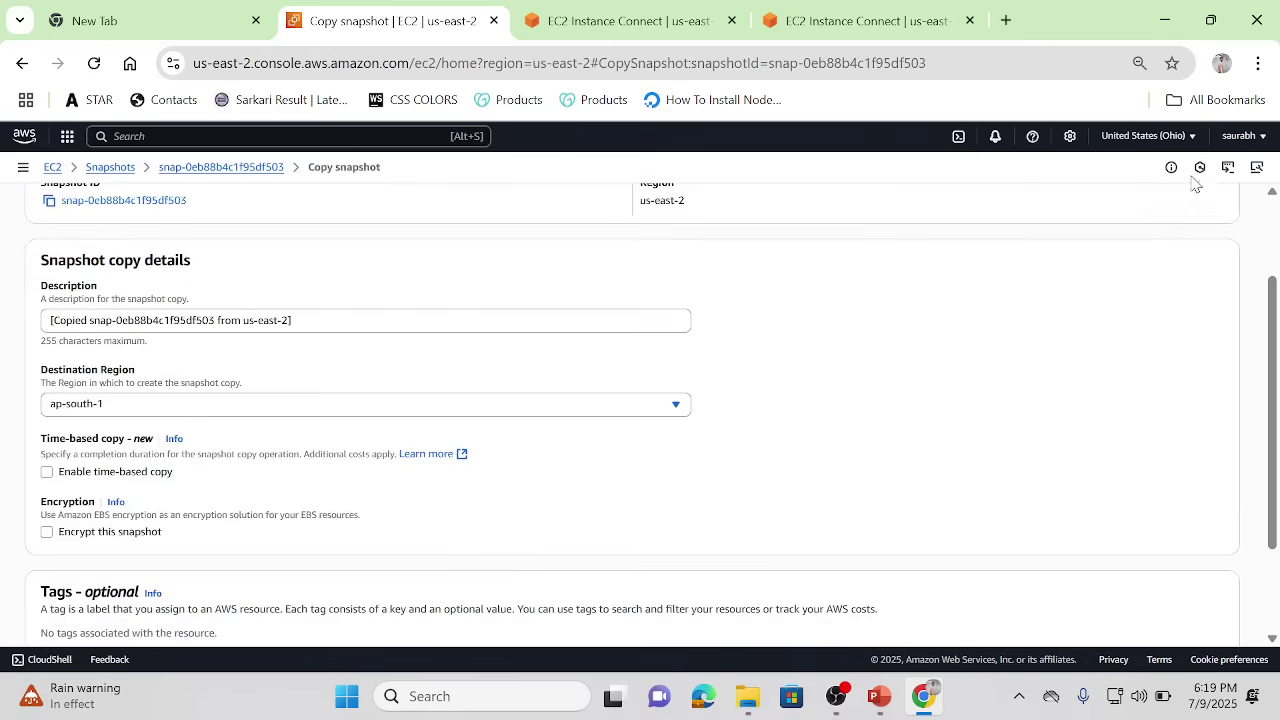
click(1193, 137)
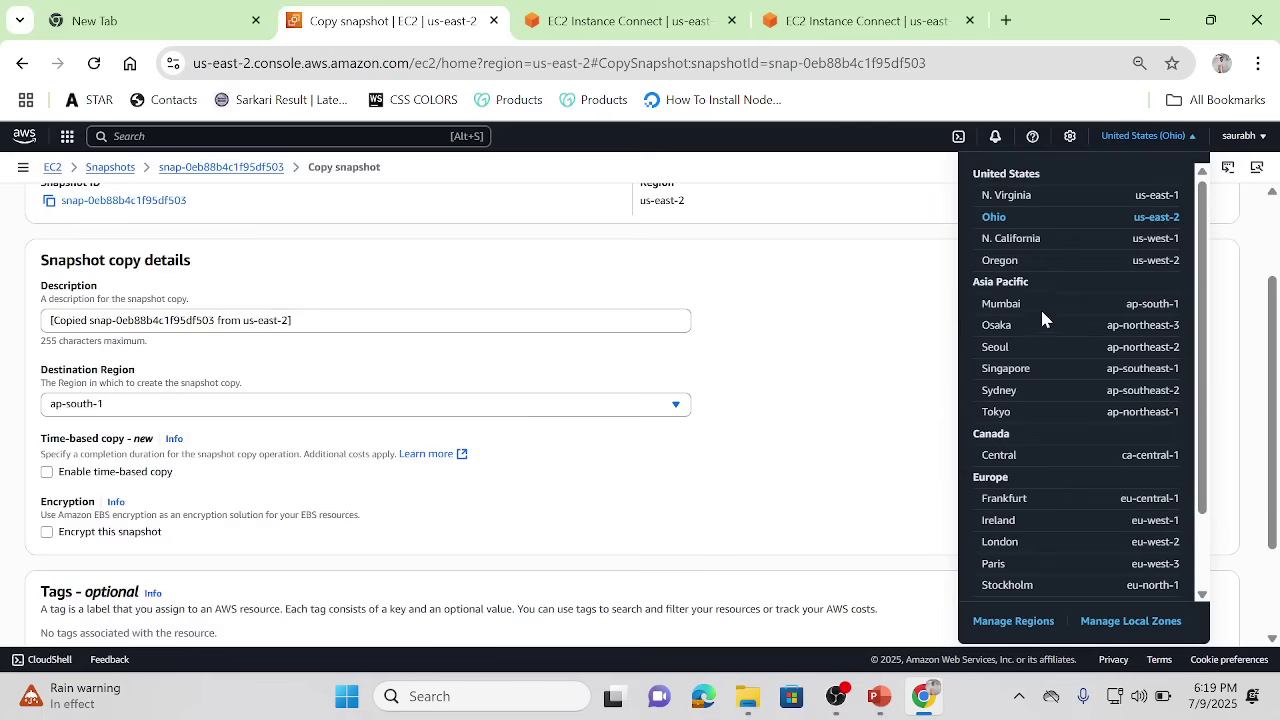
click(683, 407)
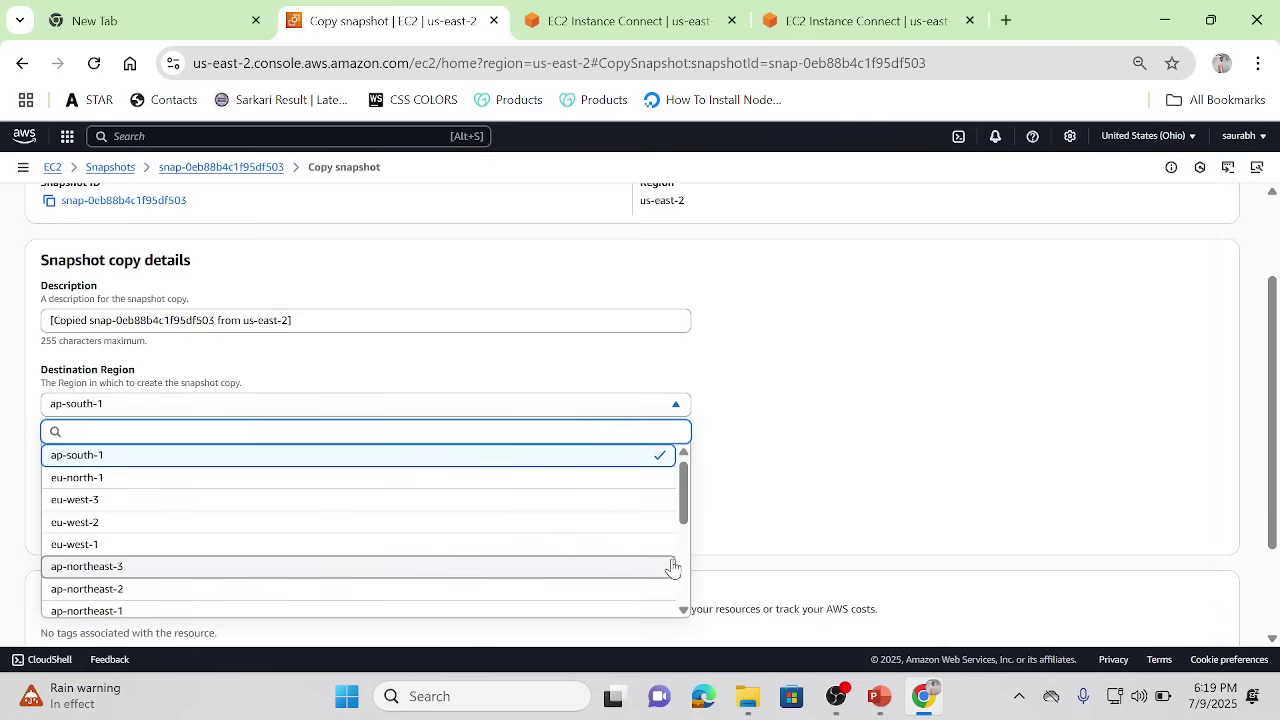
scroll(687, 580, down, 2)
scroll(687, 605, down, 2)
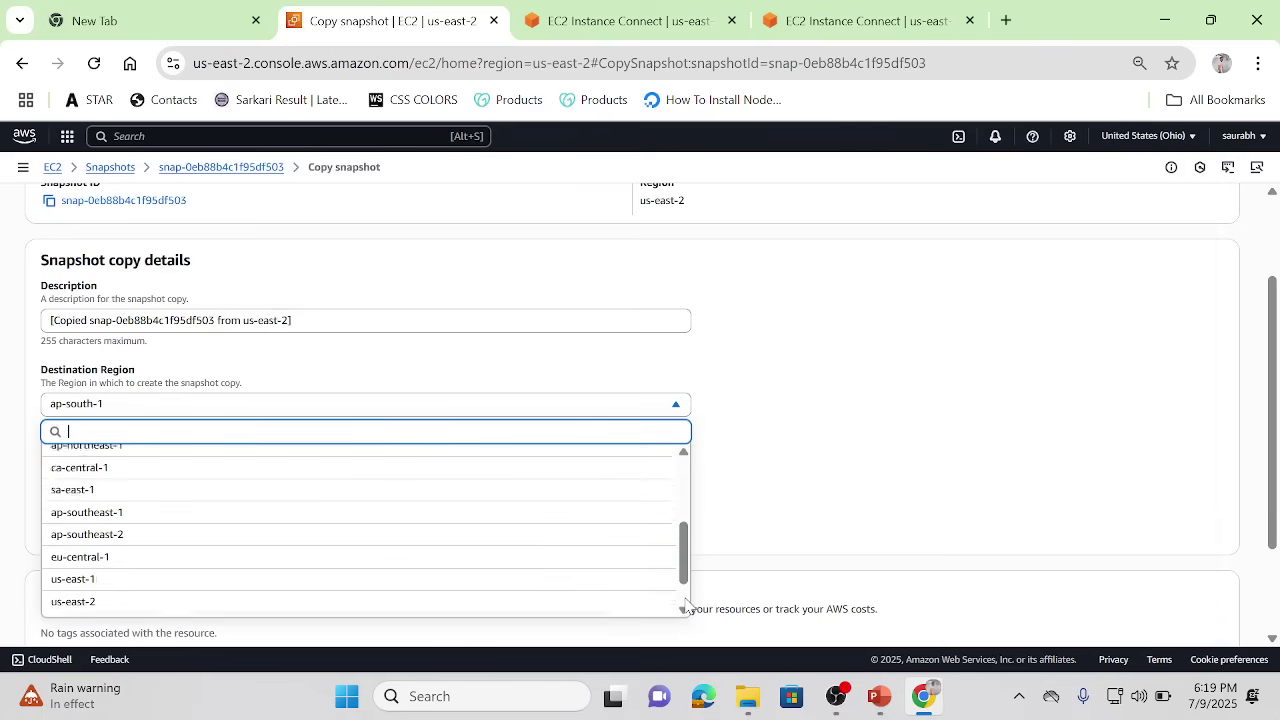
click(697, 485)
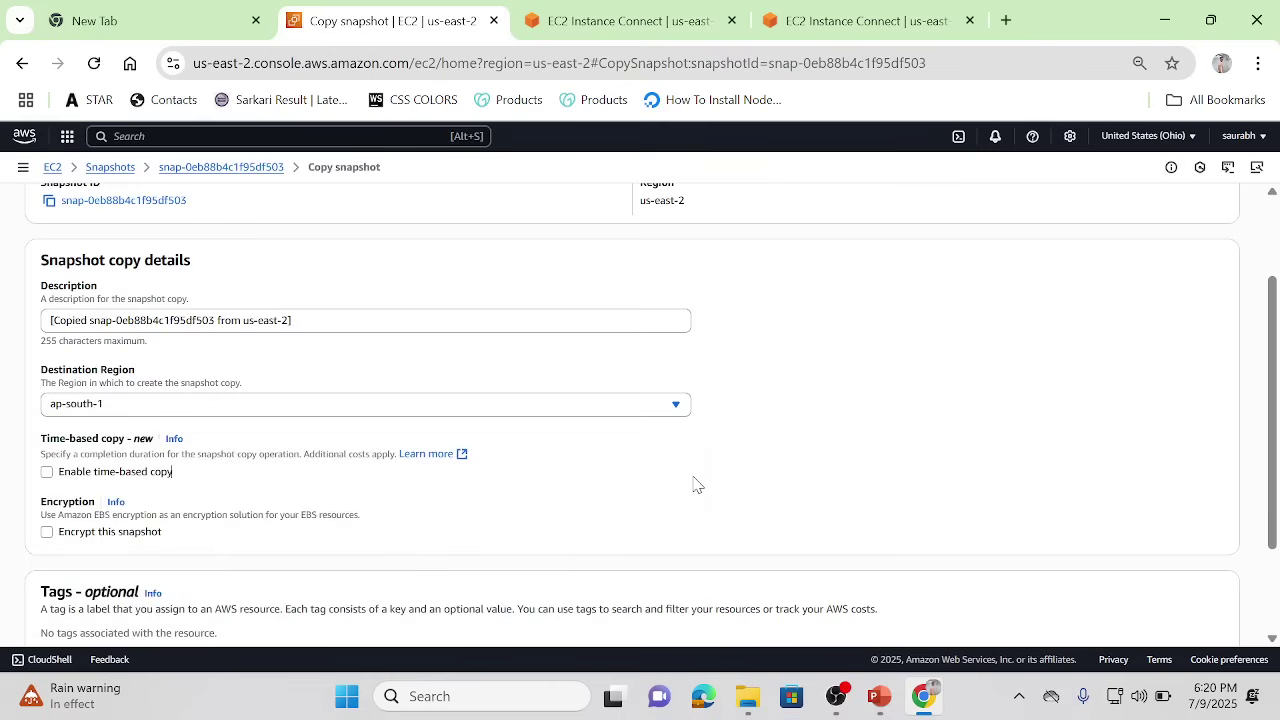
Step: Check the region list and terminal tab, then submit the snapshot copy to Mumbai
click(1185, 136)
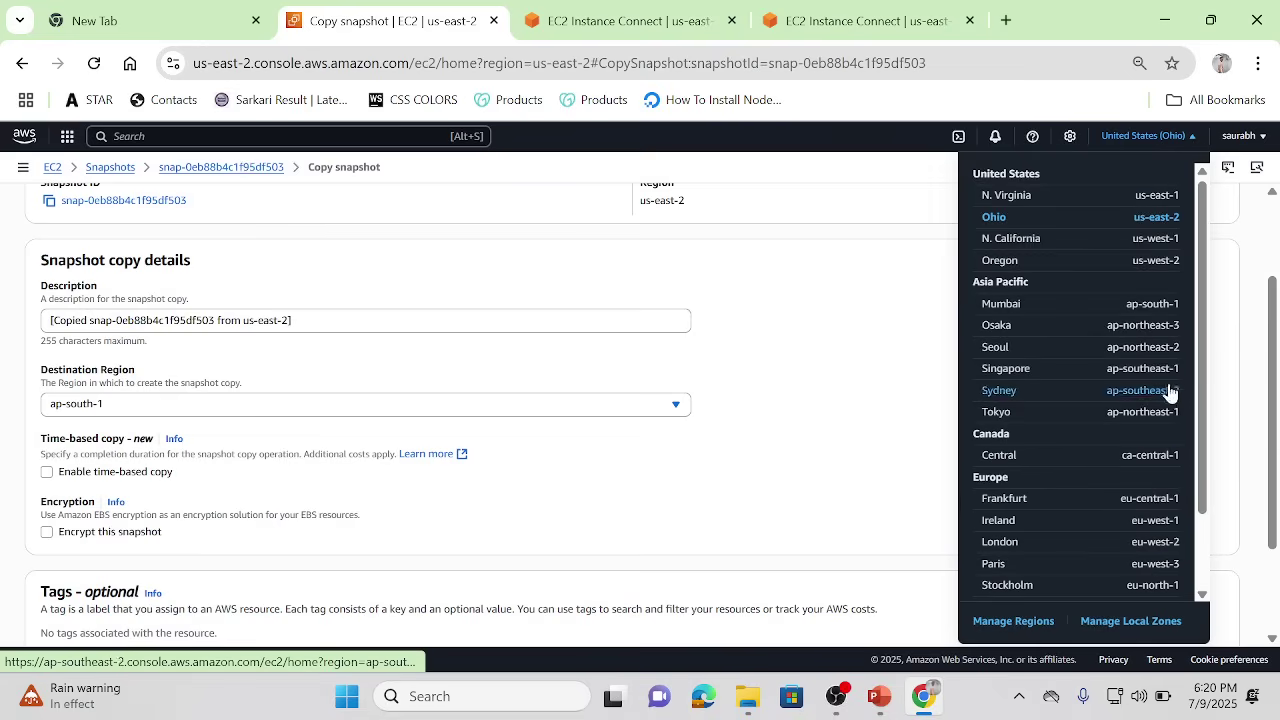
click(587, 10)
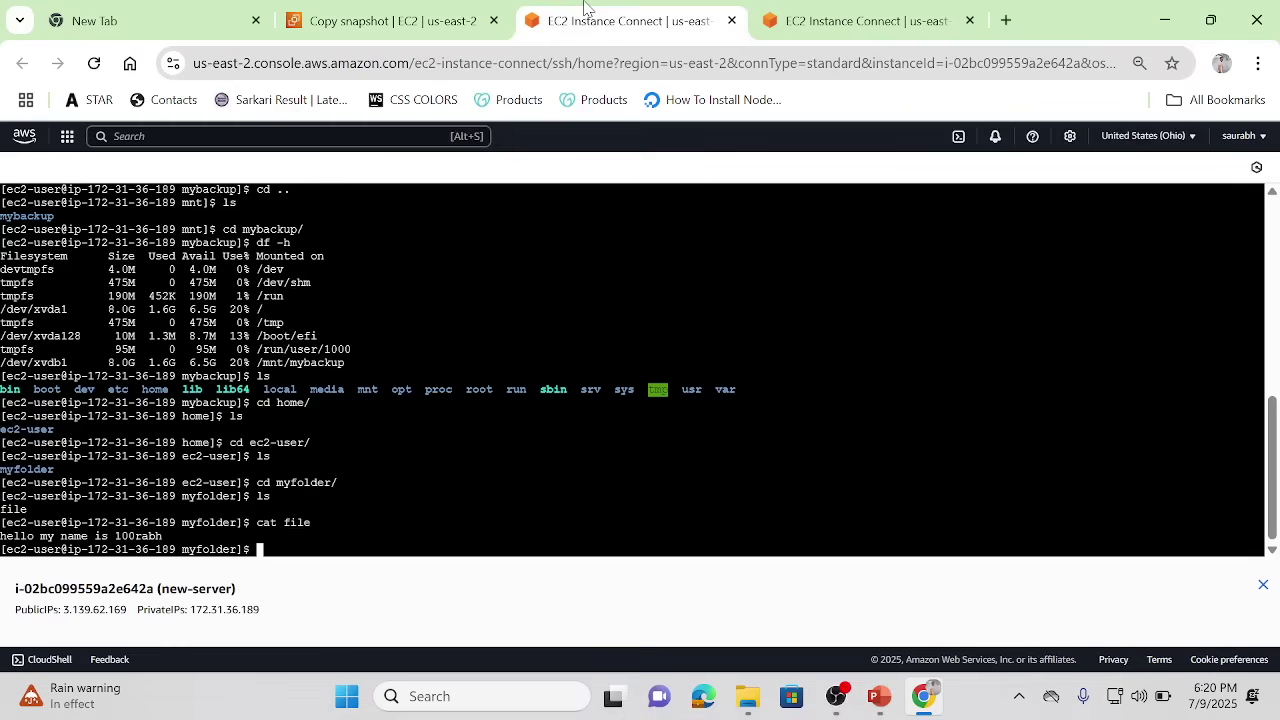
click(410, 12)
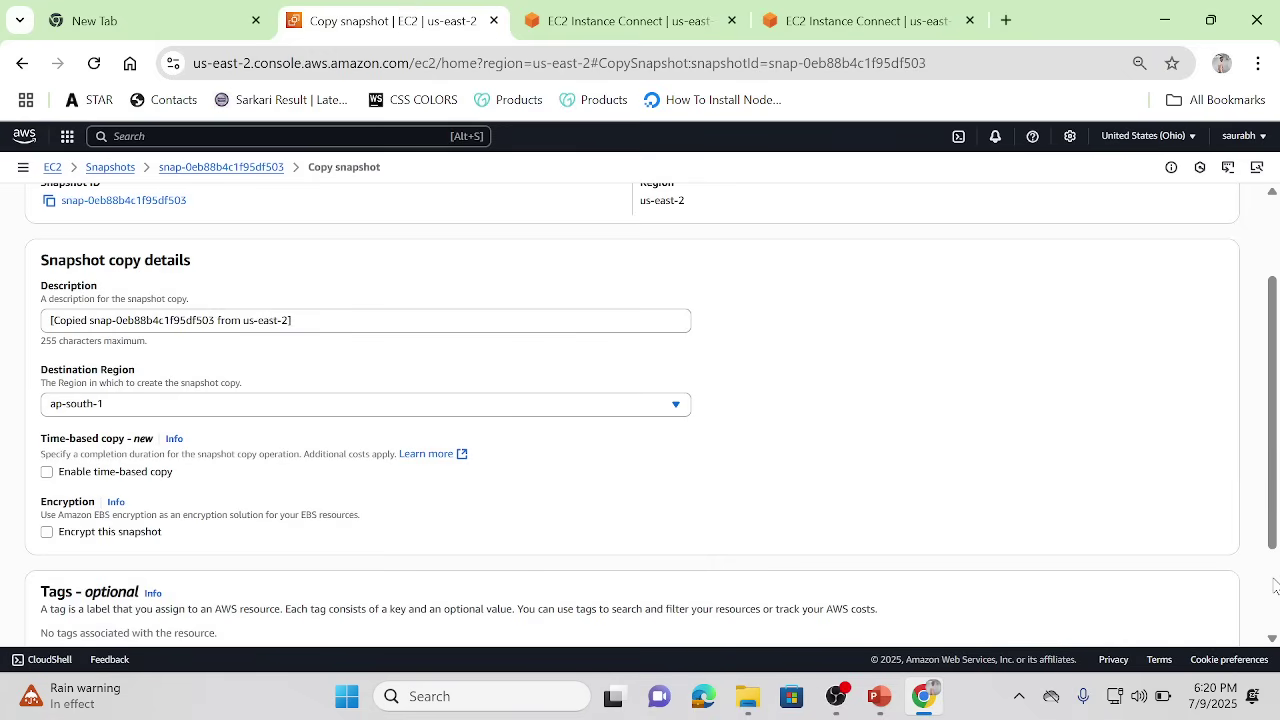
scroll(1274, 585, down, 3)
click(1195, 603)
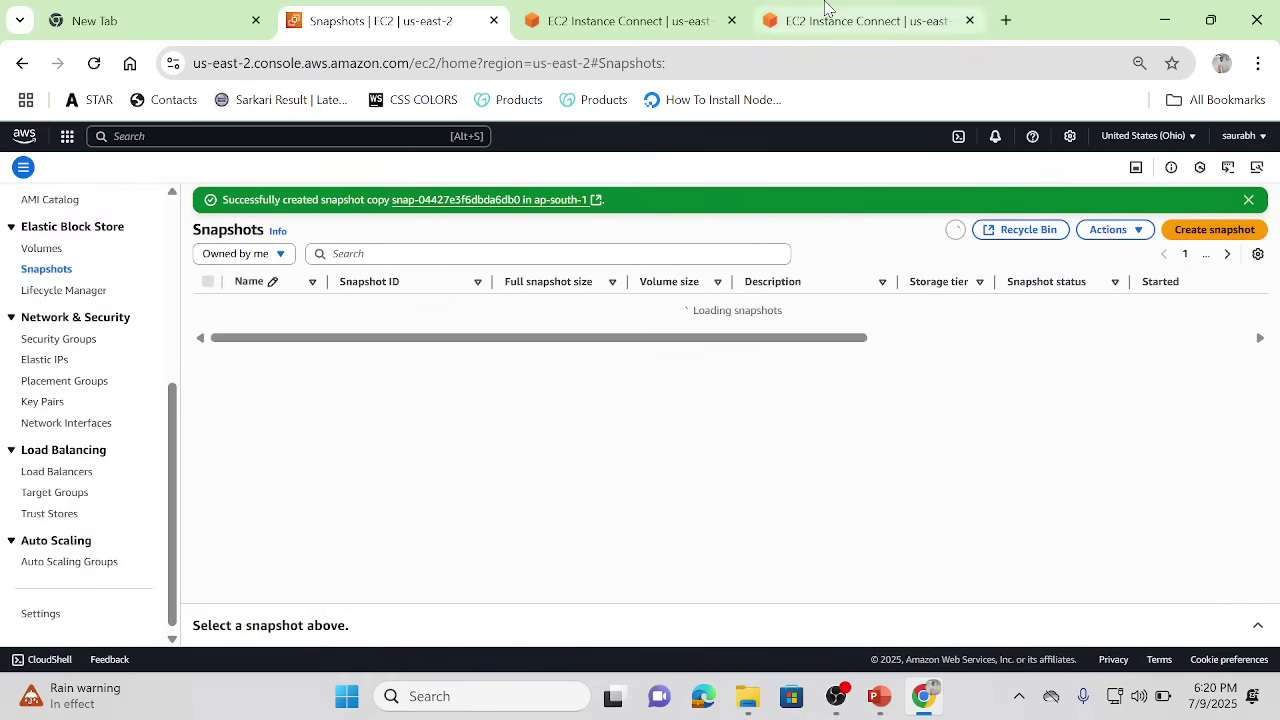
Step: Glance at the terminal tab, then switch the console region to Mumbai (ap-south-1)
click(590, 10)
click(368, 10)
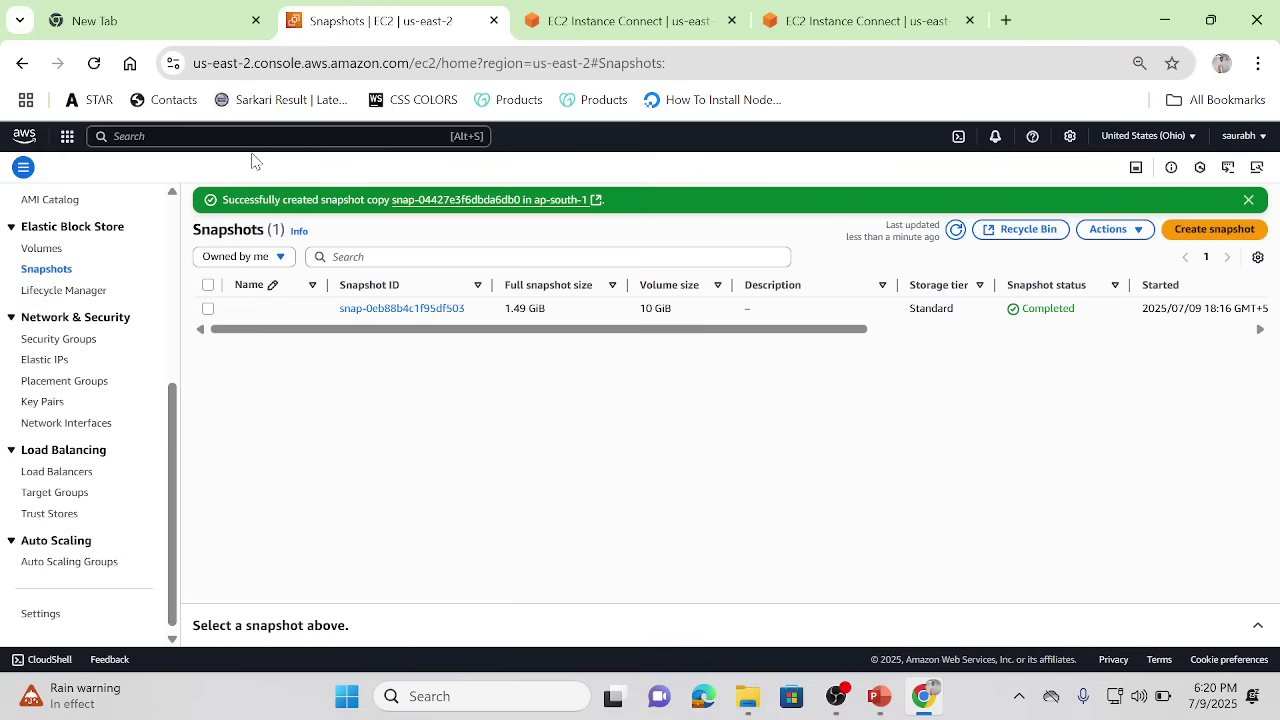
click(1184, 136)
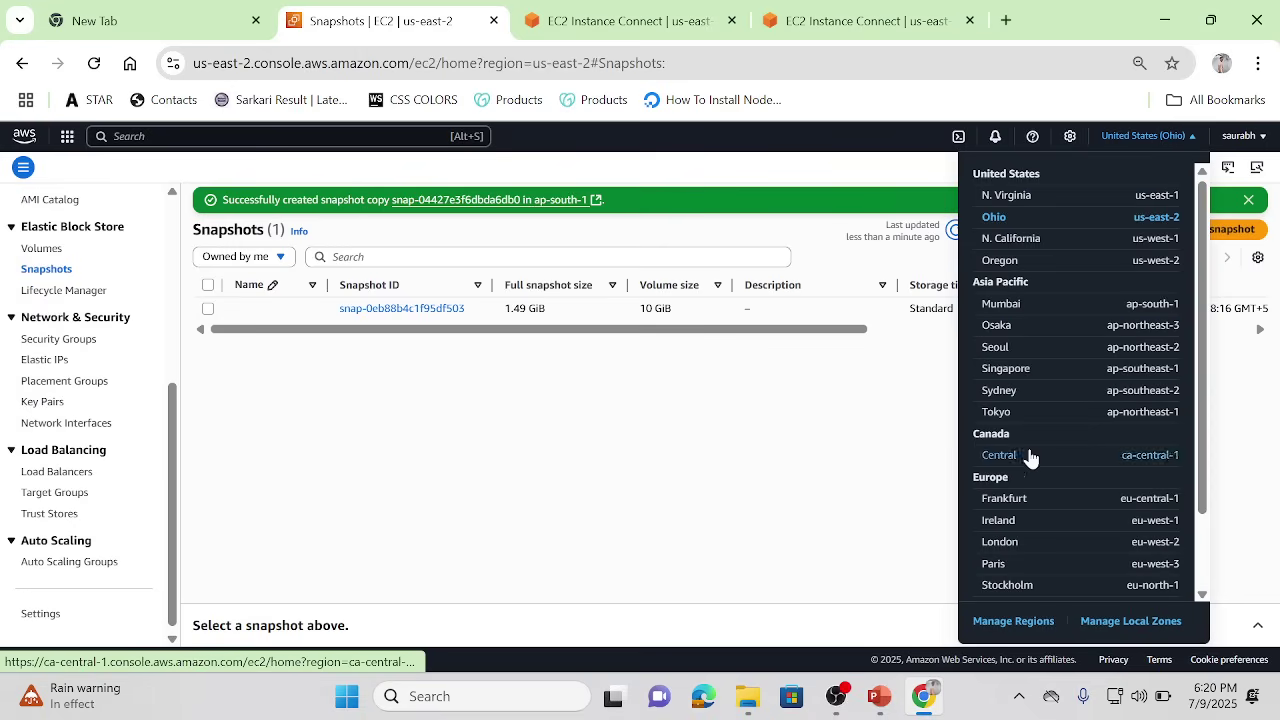
click(1003, 302)
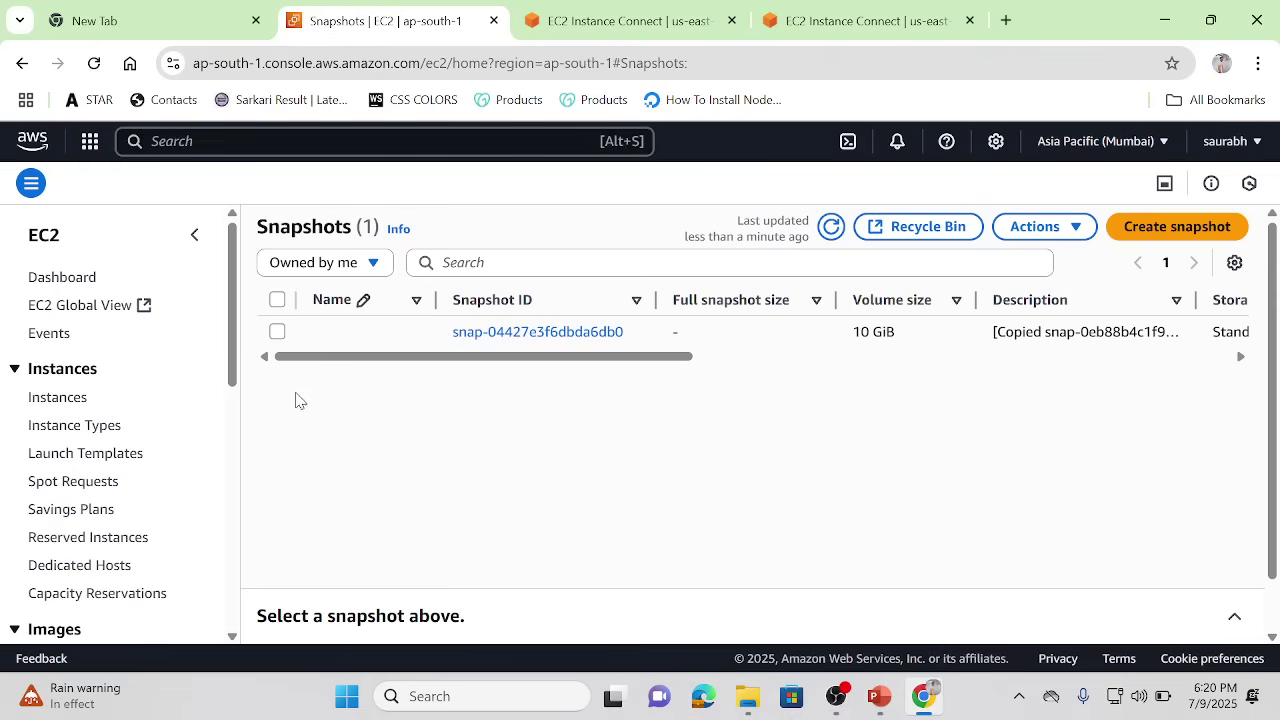
Step: Inspect copied snapshot snap-04427e3f6dbda6db0, still Pending at 0%, select it and open Actions
click(725, 360)
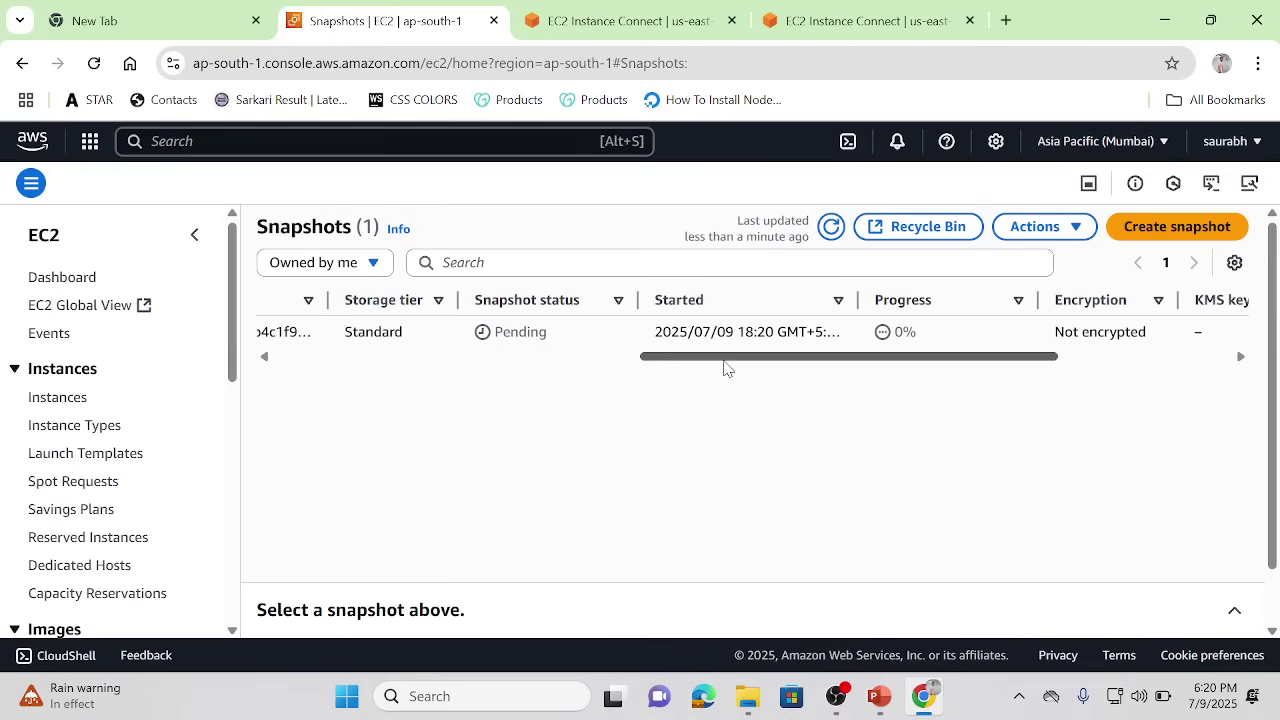
click(549, 358)
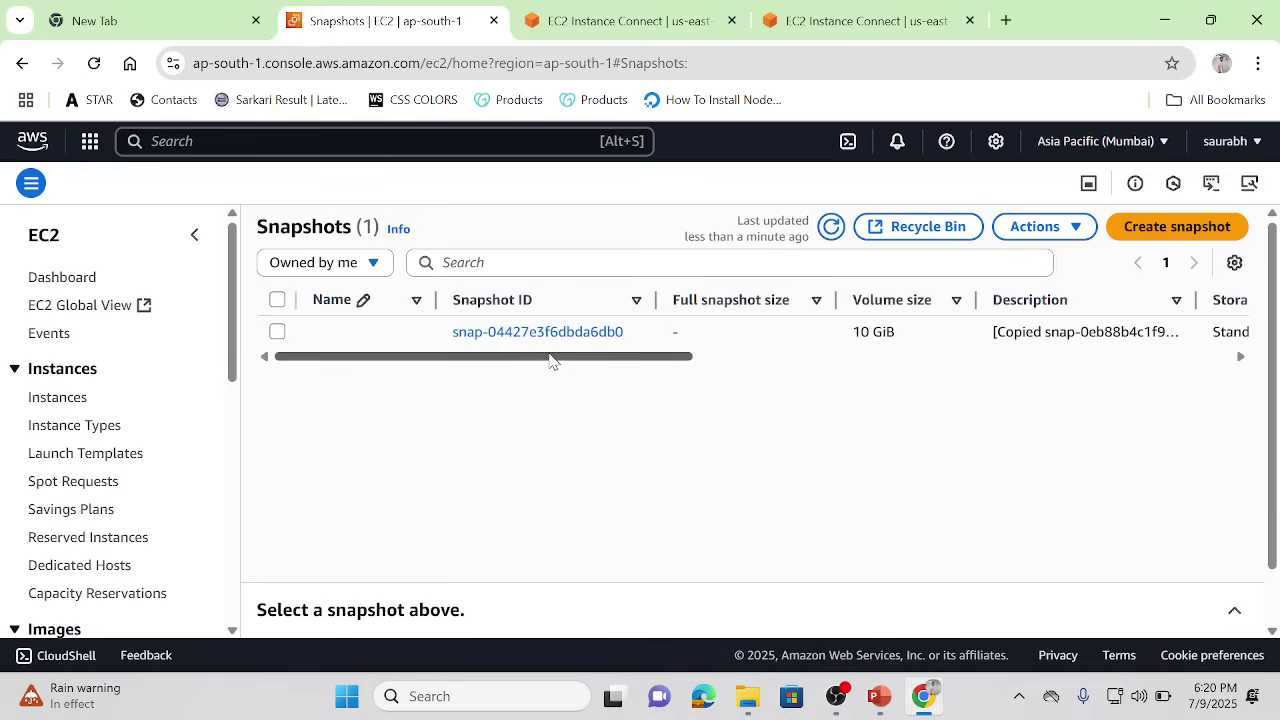
click(277, 332)
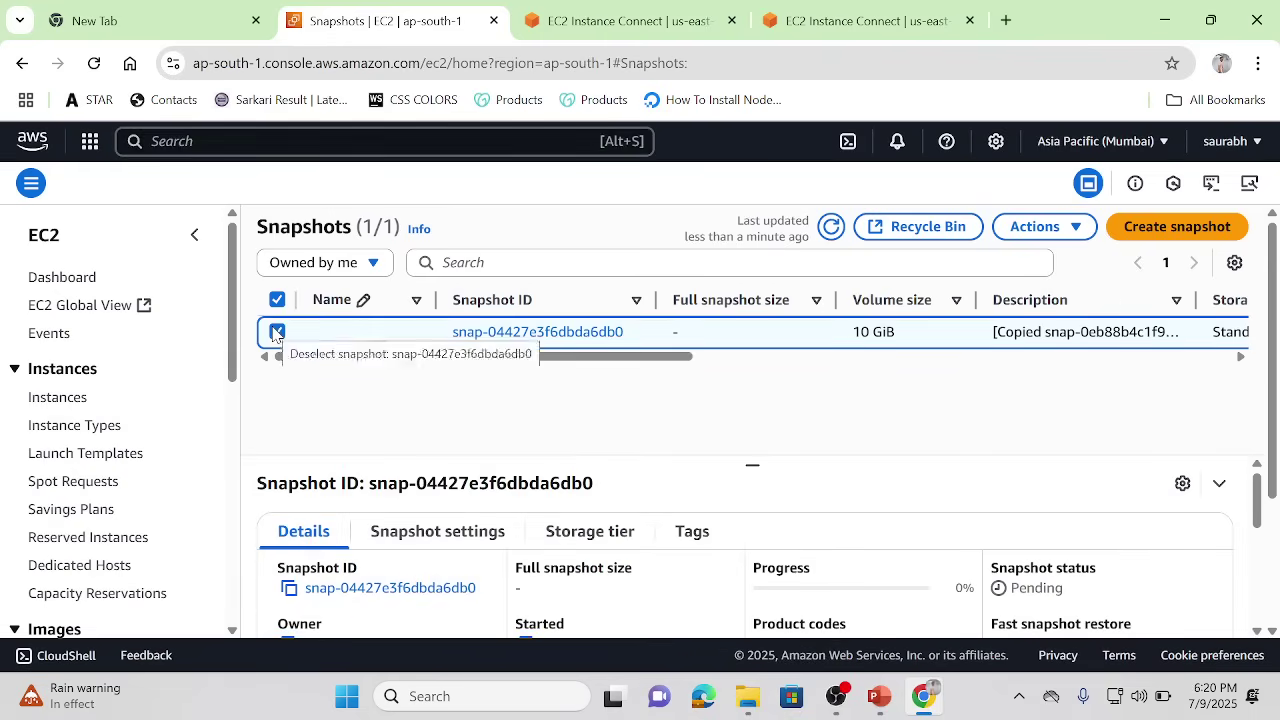
click(1082, 225)
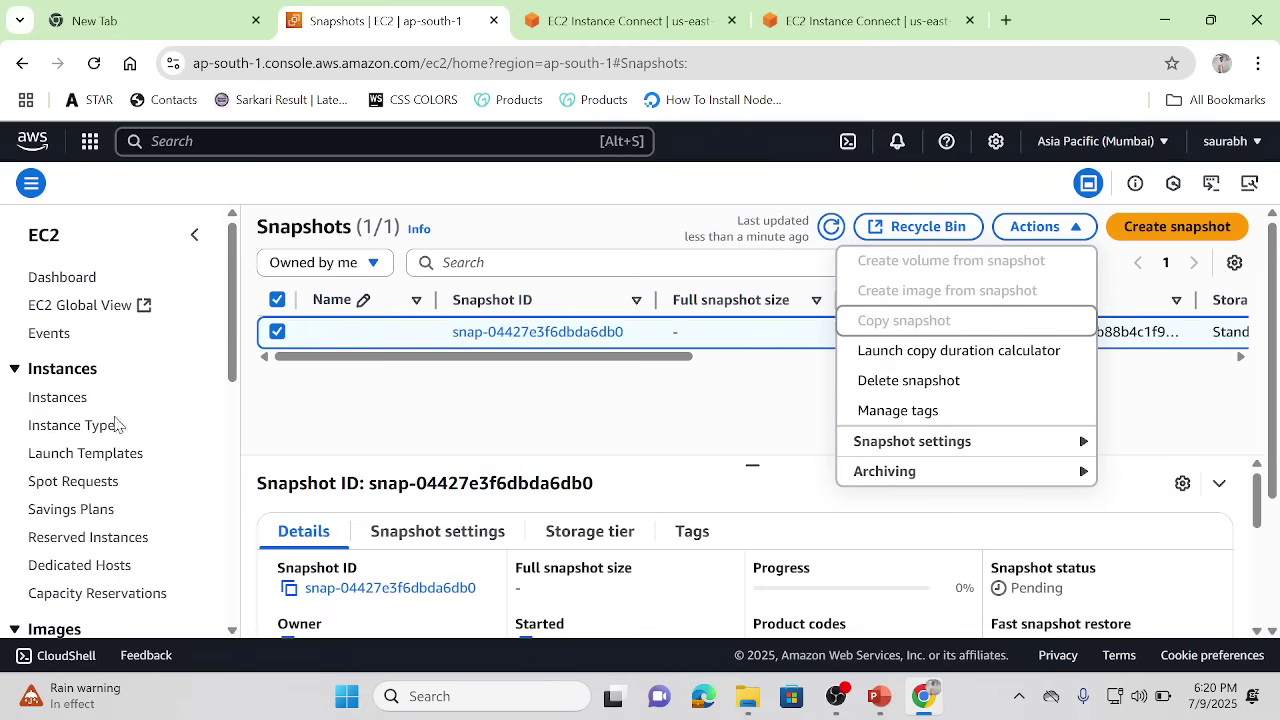
drag(230, 375, 230, 512)
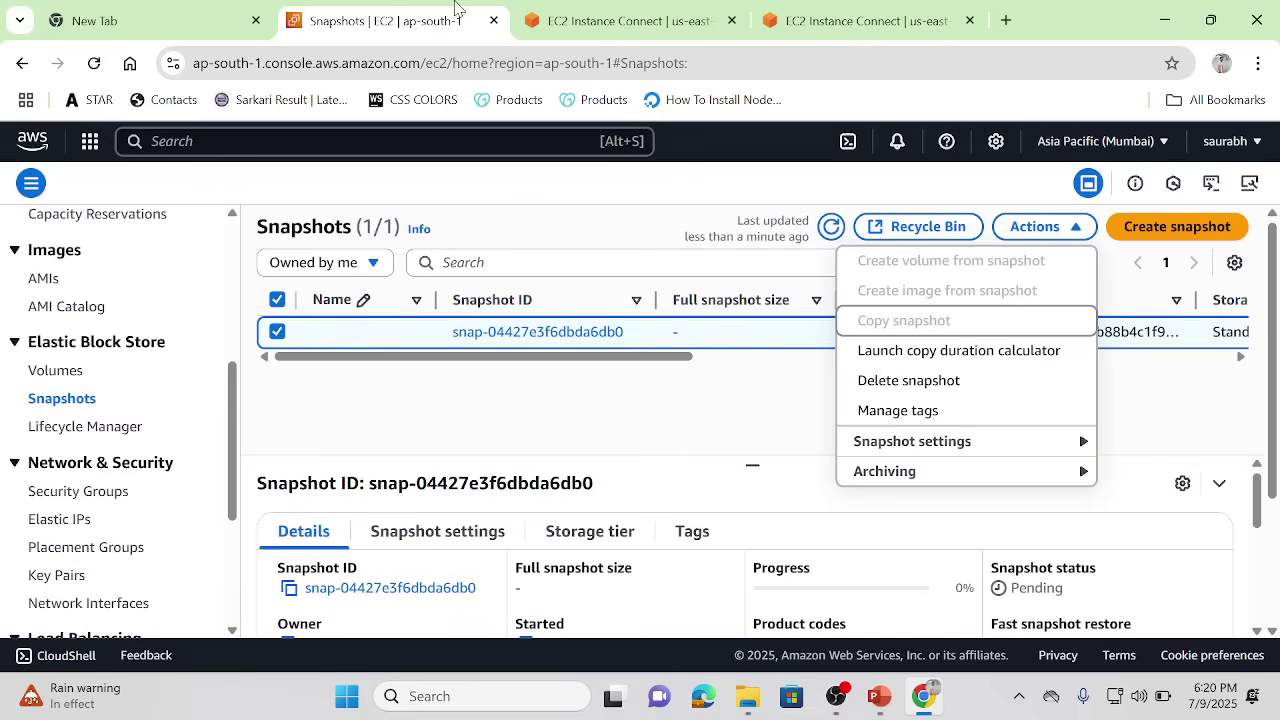
Step: Switch the console back to Ohio (us-east-2) and refresh the snapshot list
click(1150, 145)
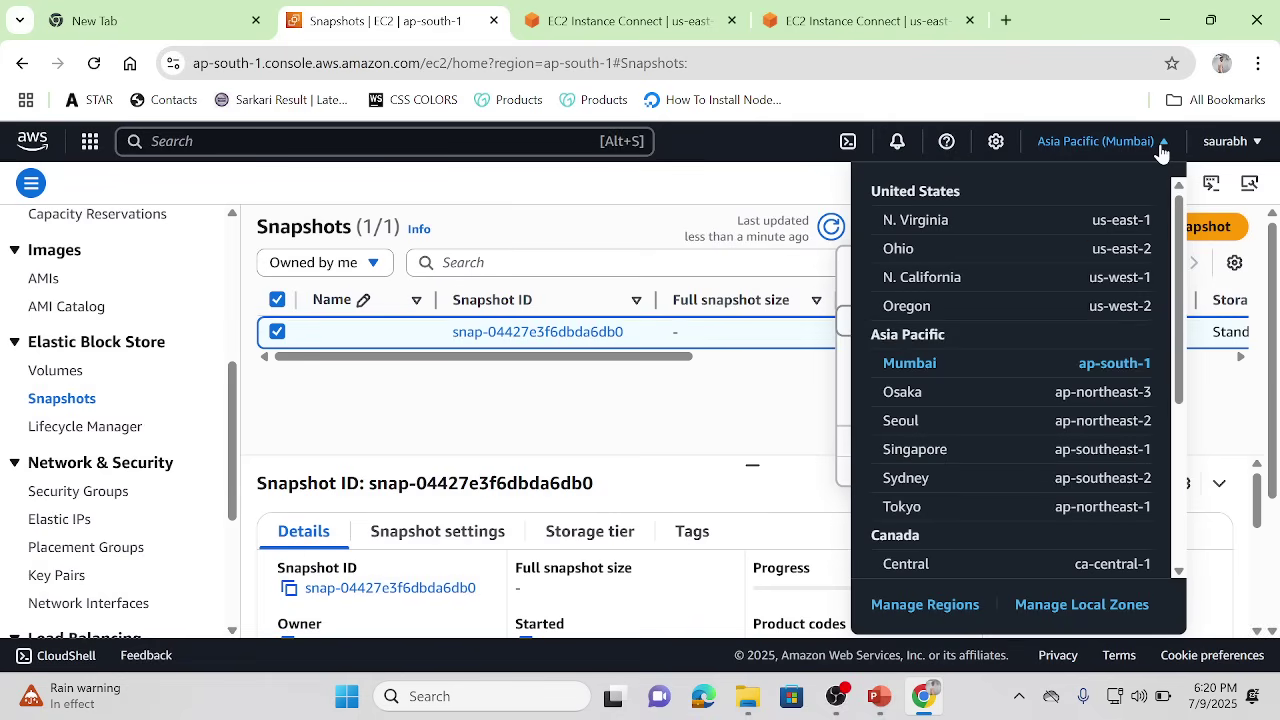
click(896, 252)
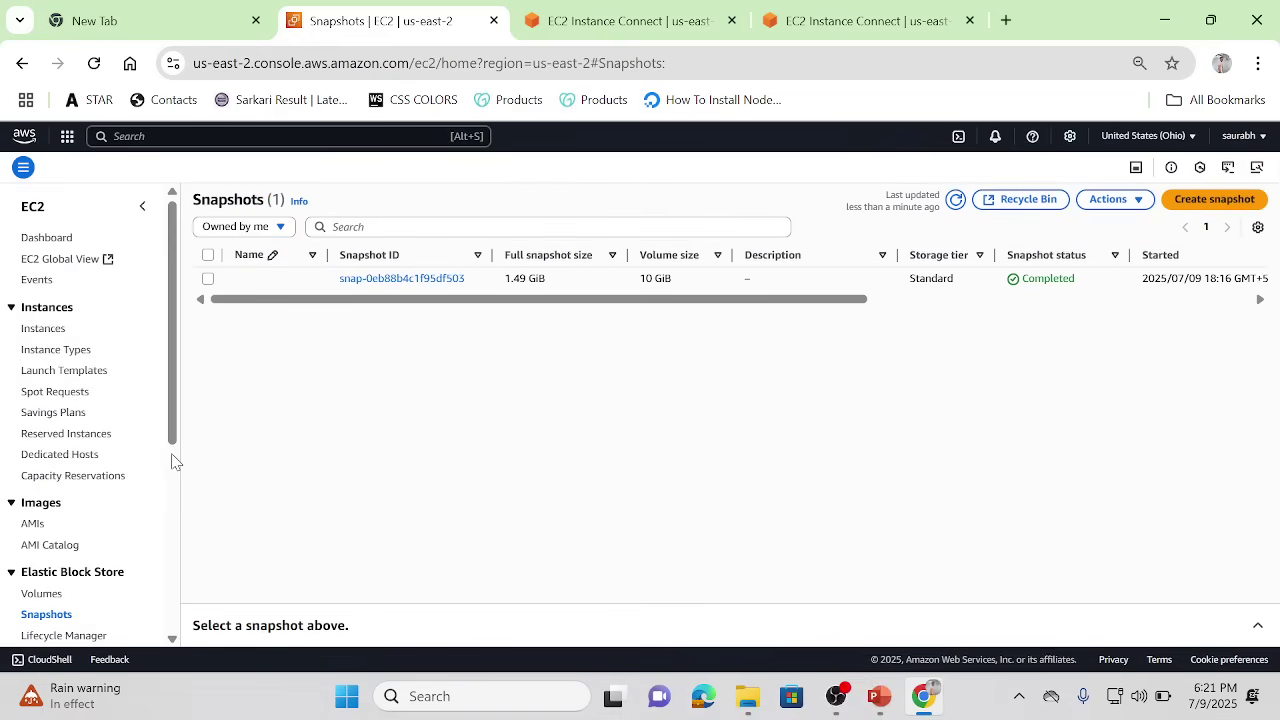
scroll(172, 462, down, 1)
scroll(172, 462, down, 3)
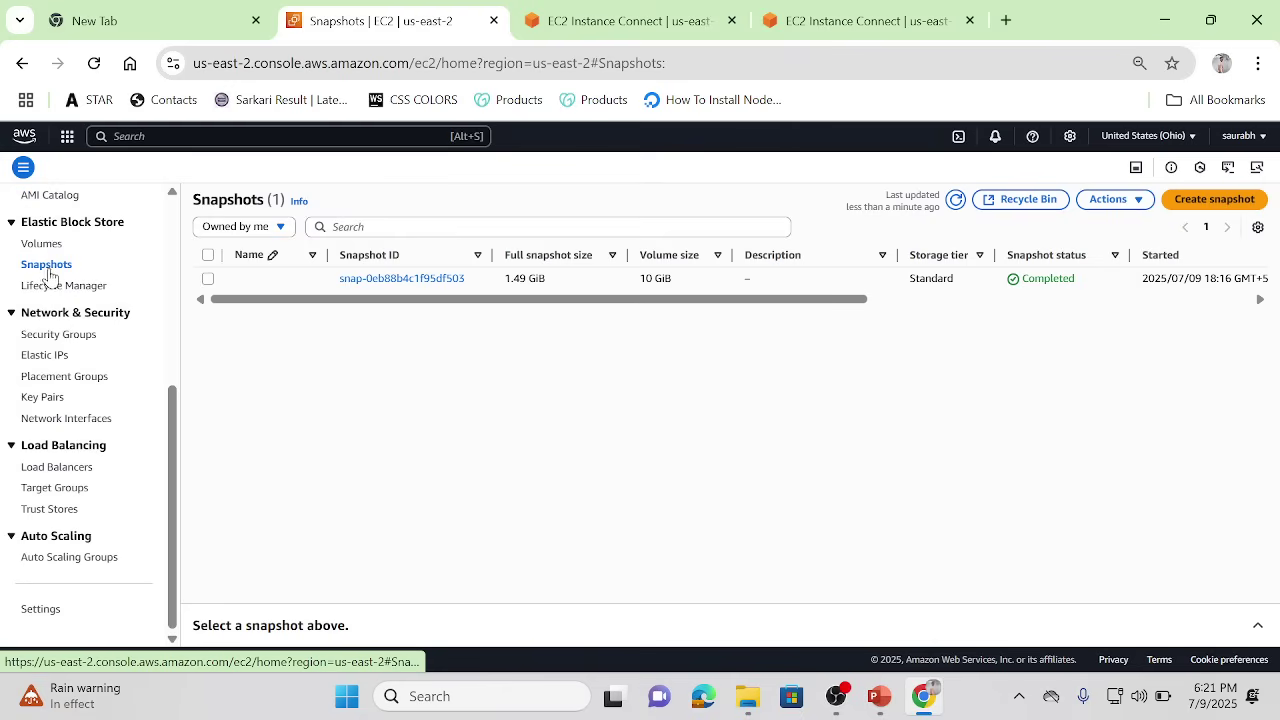
click(956, 200)
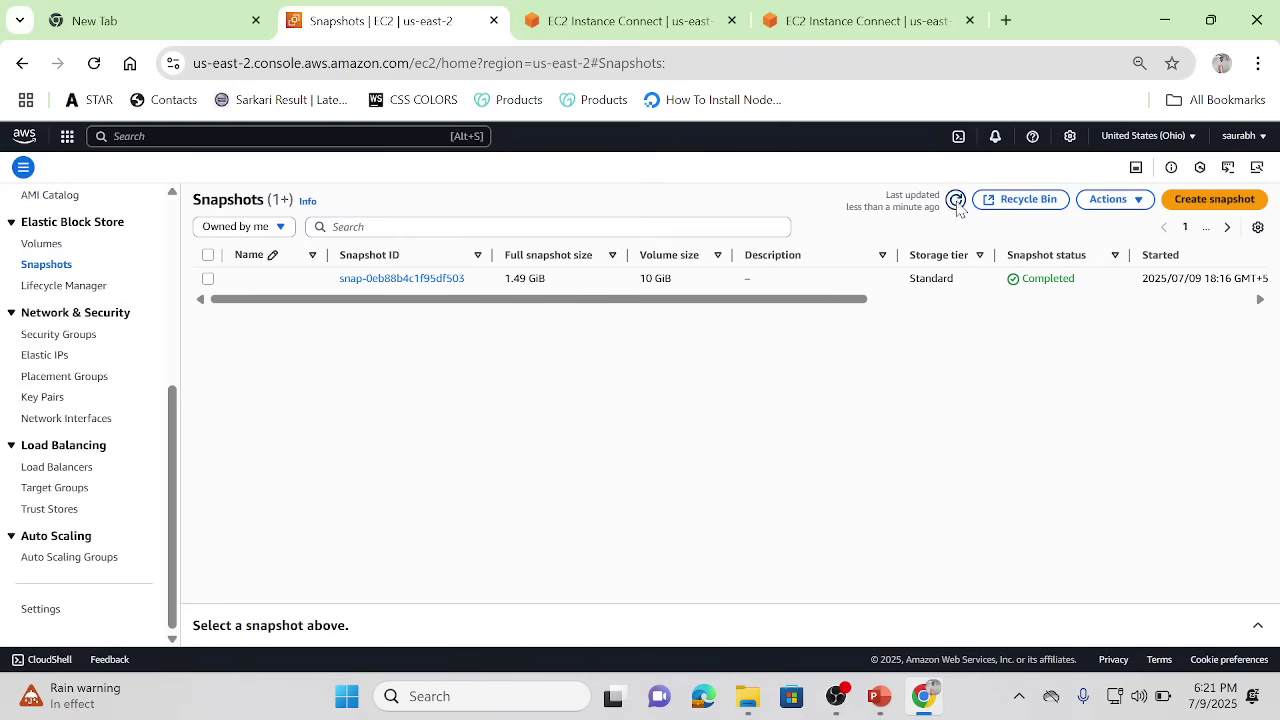
click(890, 299)
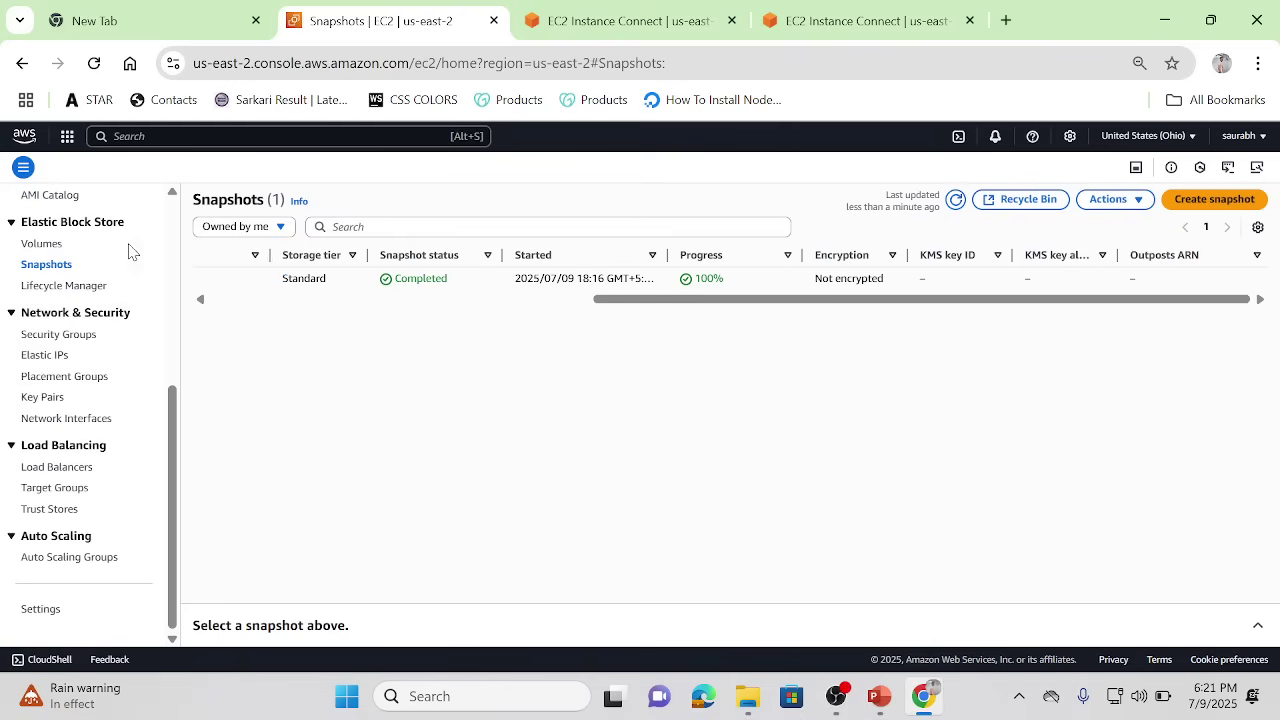
Step: Visit Volumes, return to Snapshots and select the original snapshot snap-0eb88b4c1f95df503
click(44, 245)
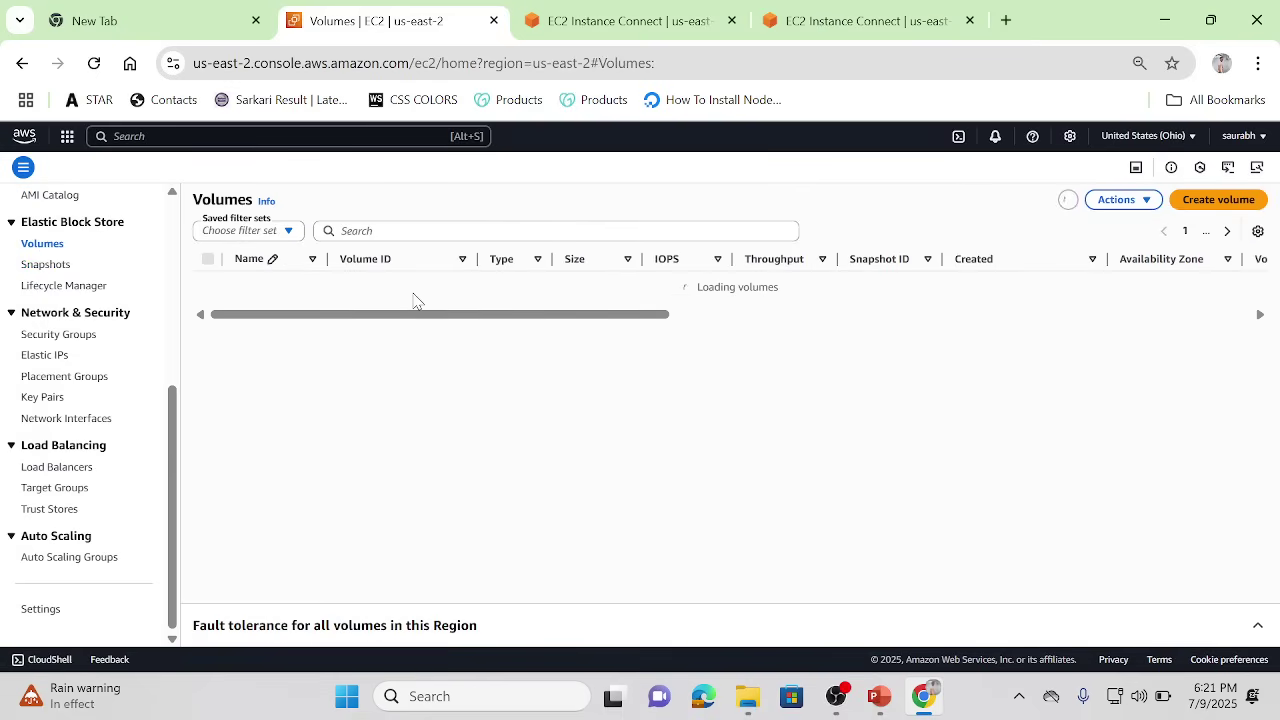
click(57, 262)
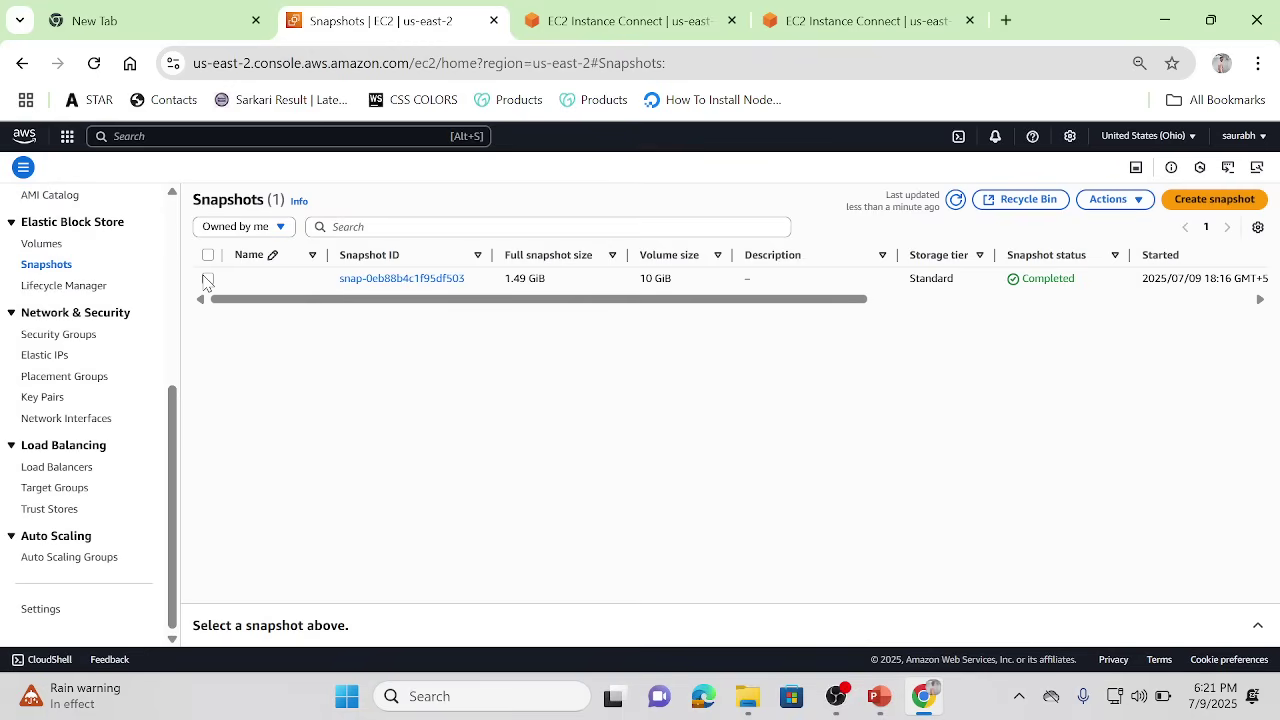
click(208, 278)
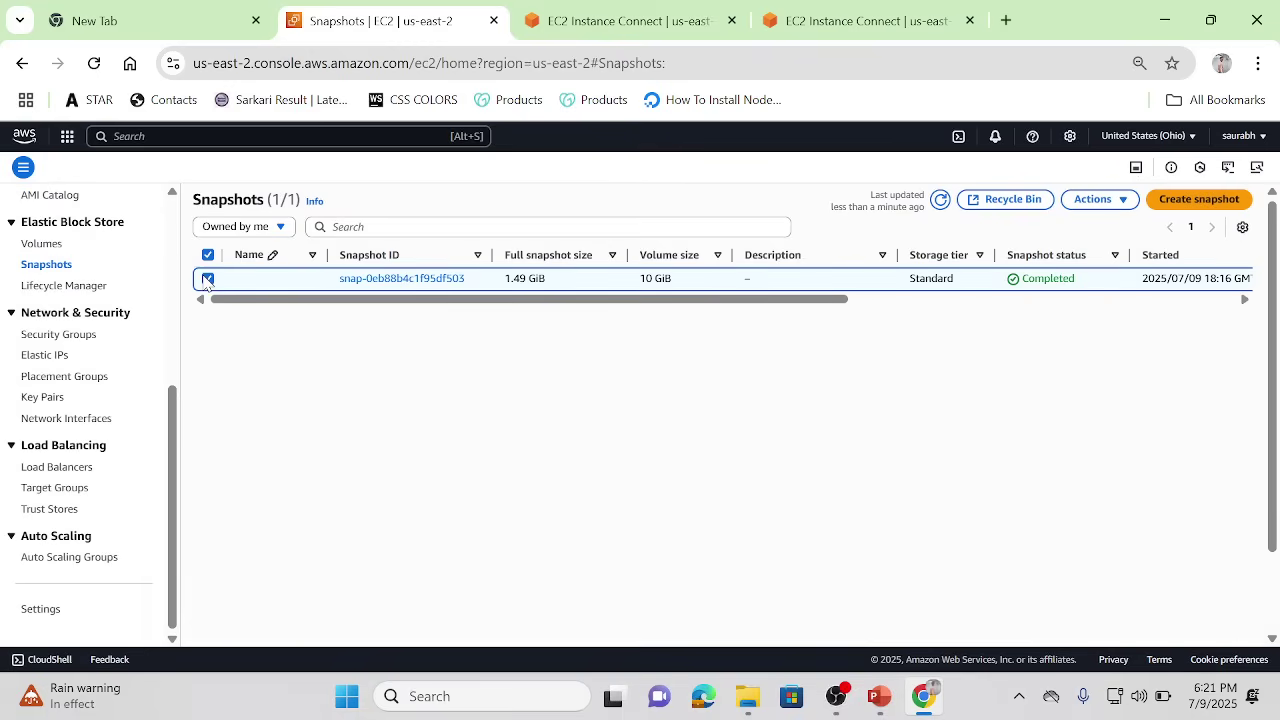
Step: Create an AMI named 'myimage' from snapshot snap-0eb88b4c1f95df503
click(1104, 200)
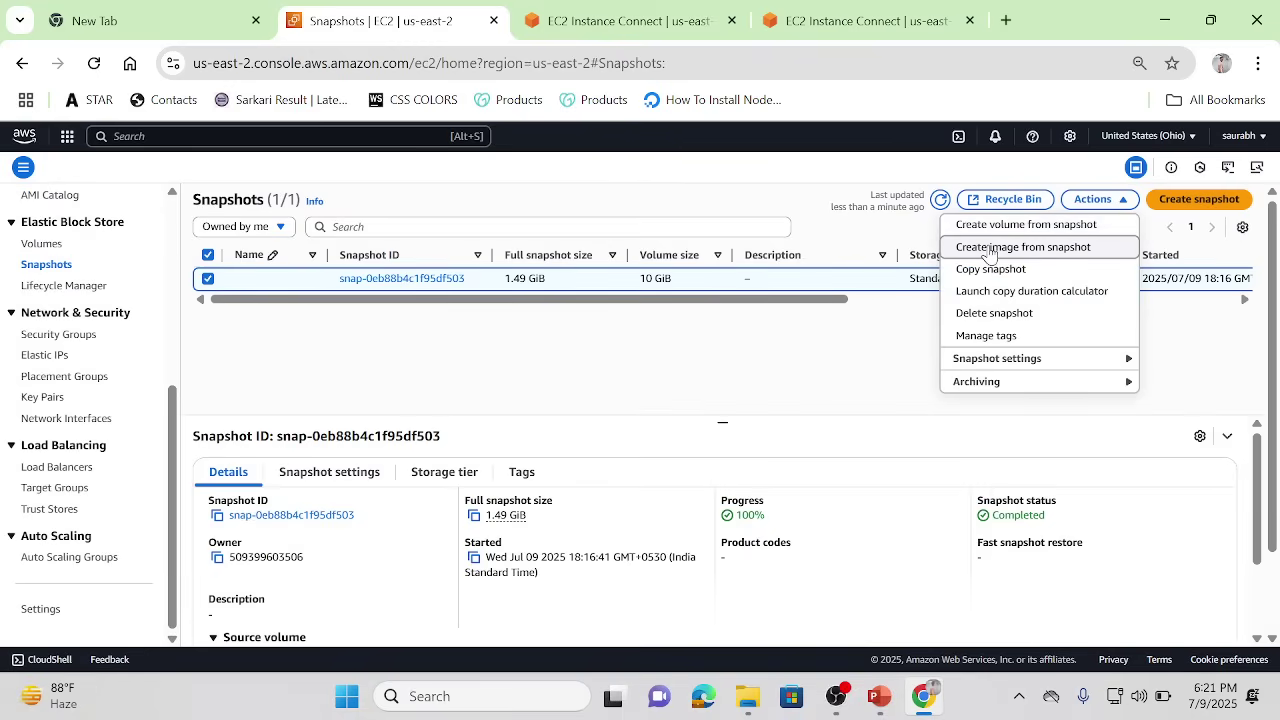
click(988, 250)
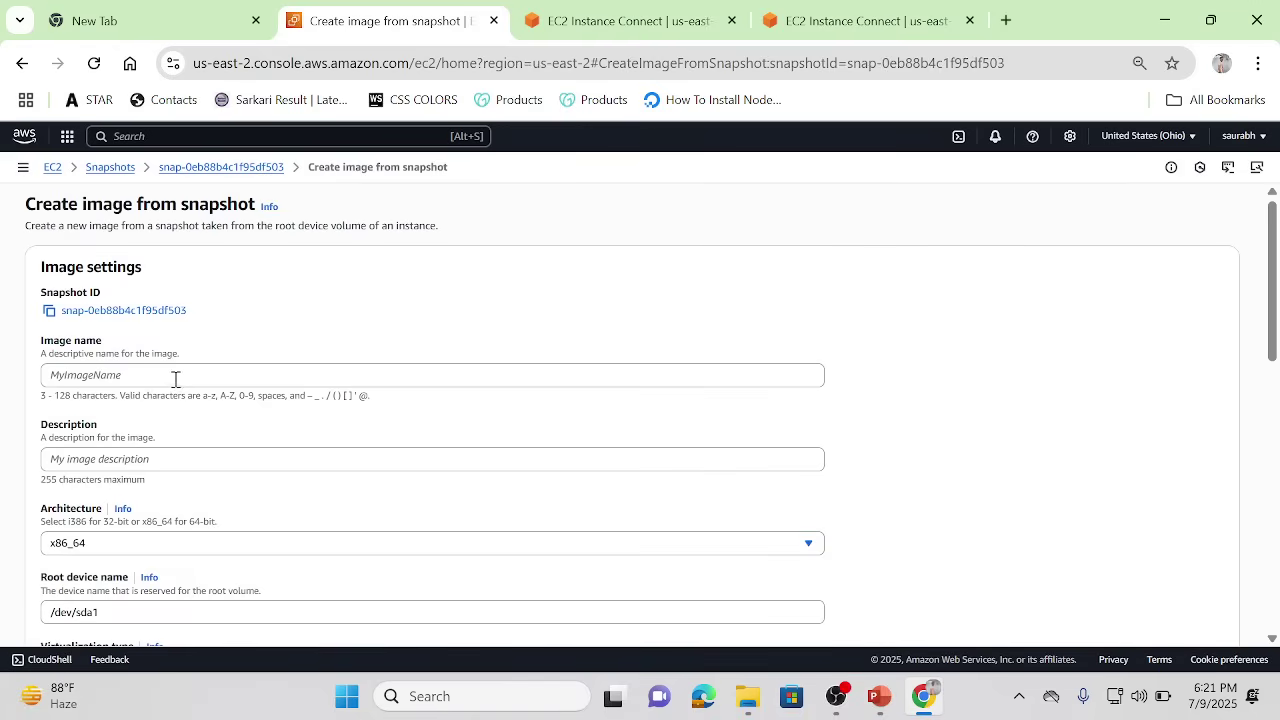
click(170, 380)
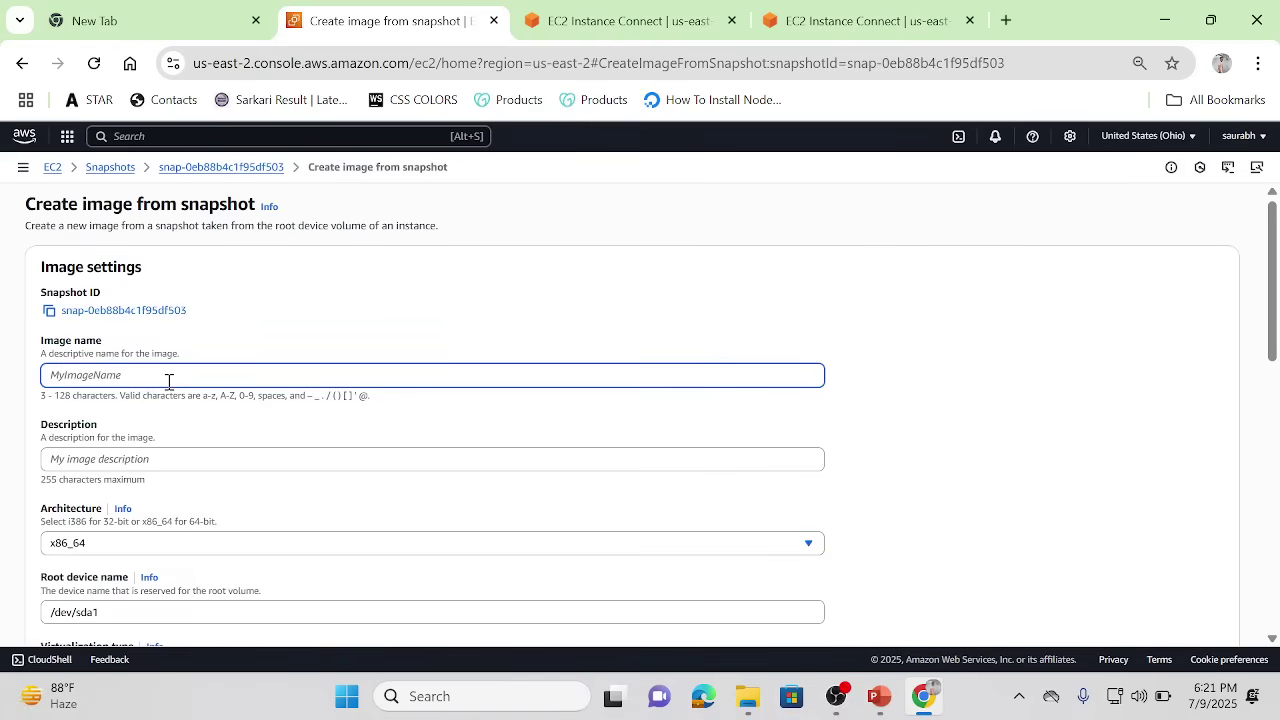
text(myimage)
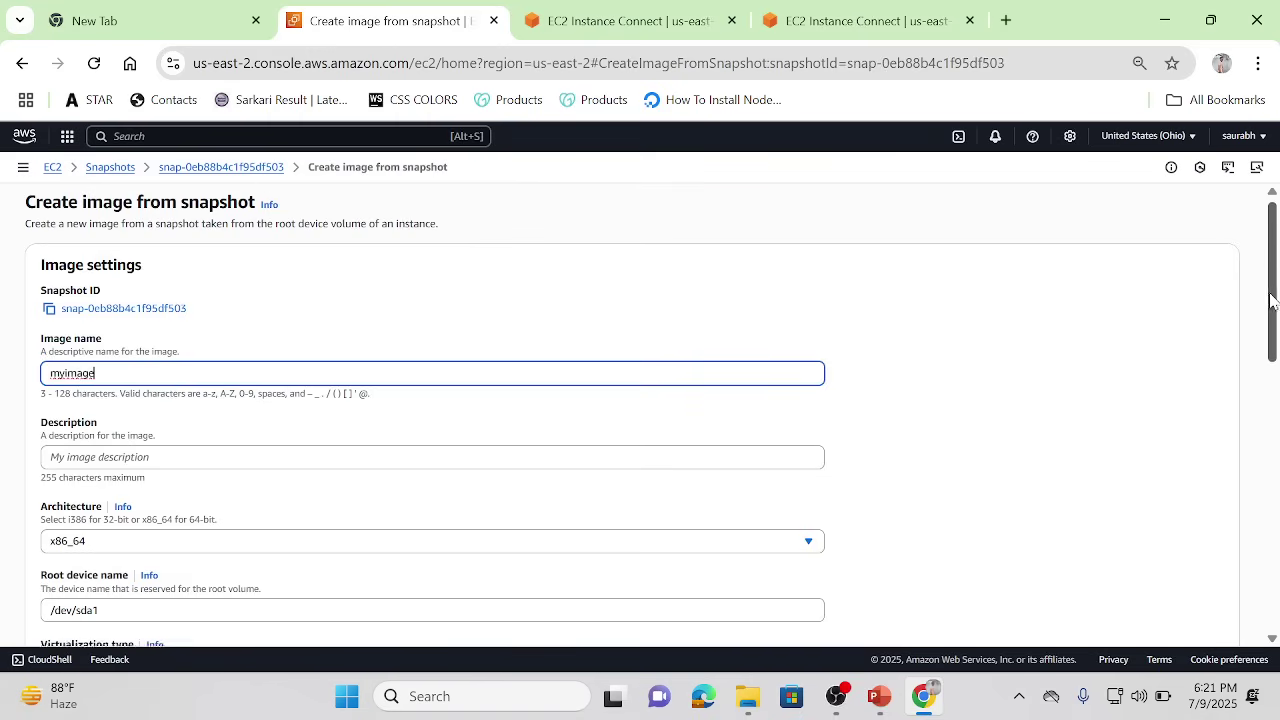
drag(1272, 298, 1277, 407)
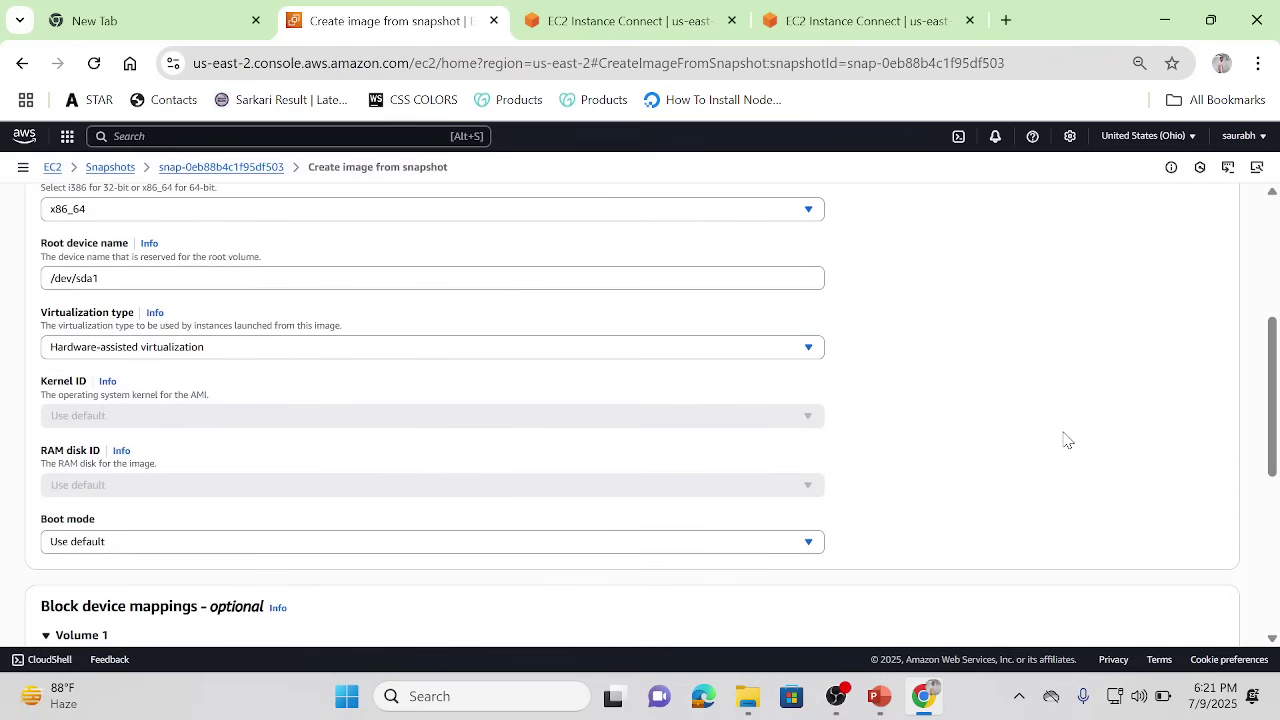
click(1273, 585)
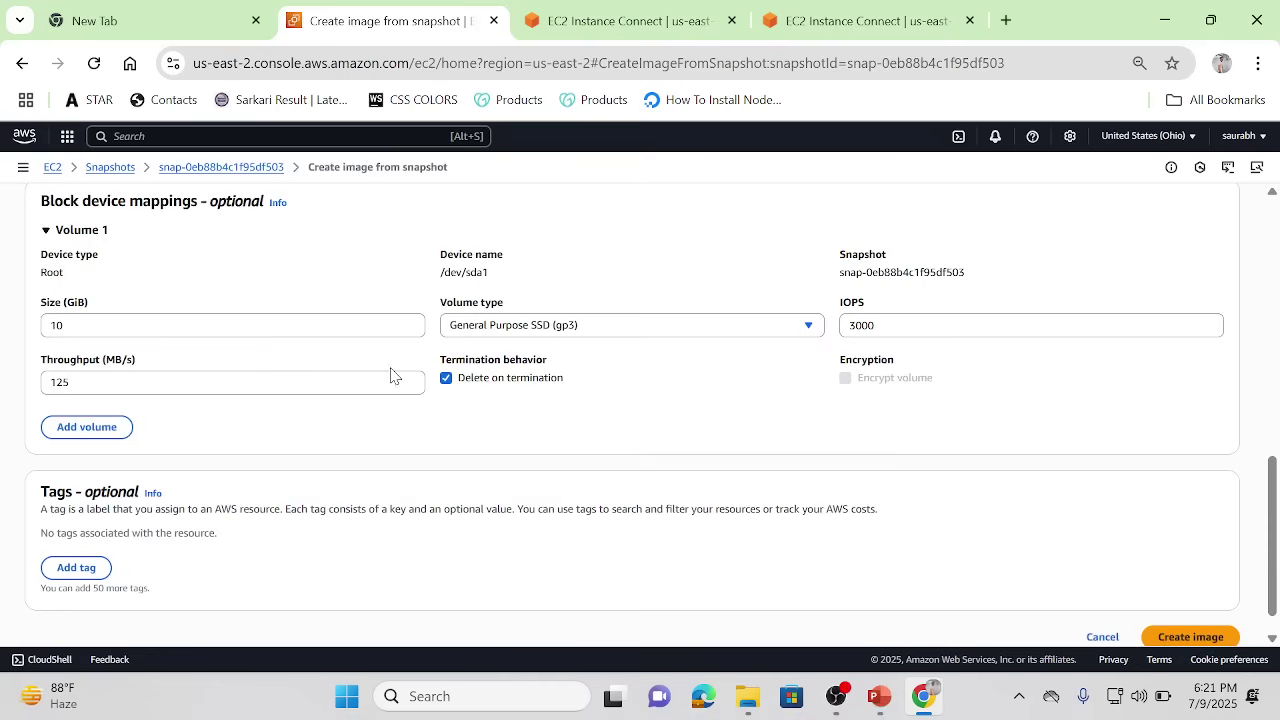
click(1188, 637)
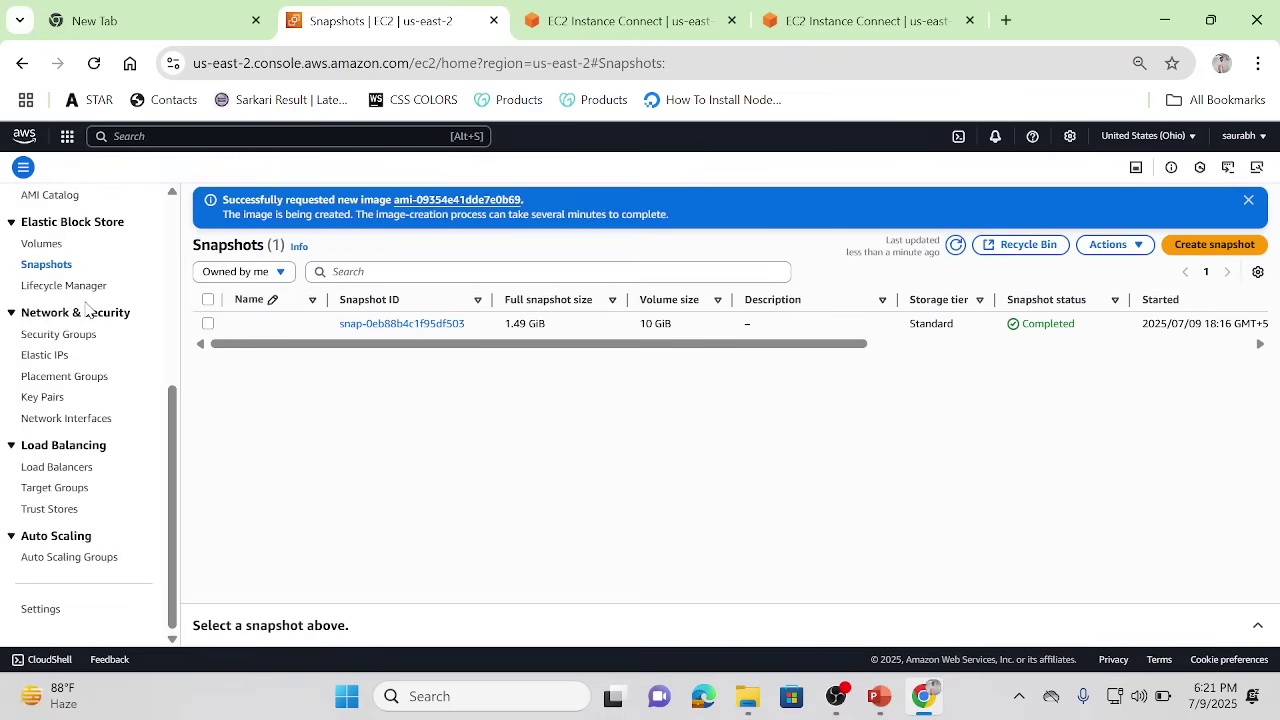
Step: Select the myimage AMI in Images > AMIs and launch an instance from it
scroll(170, 373, up, 5)
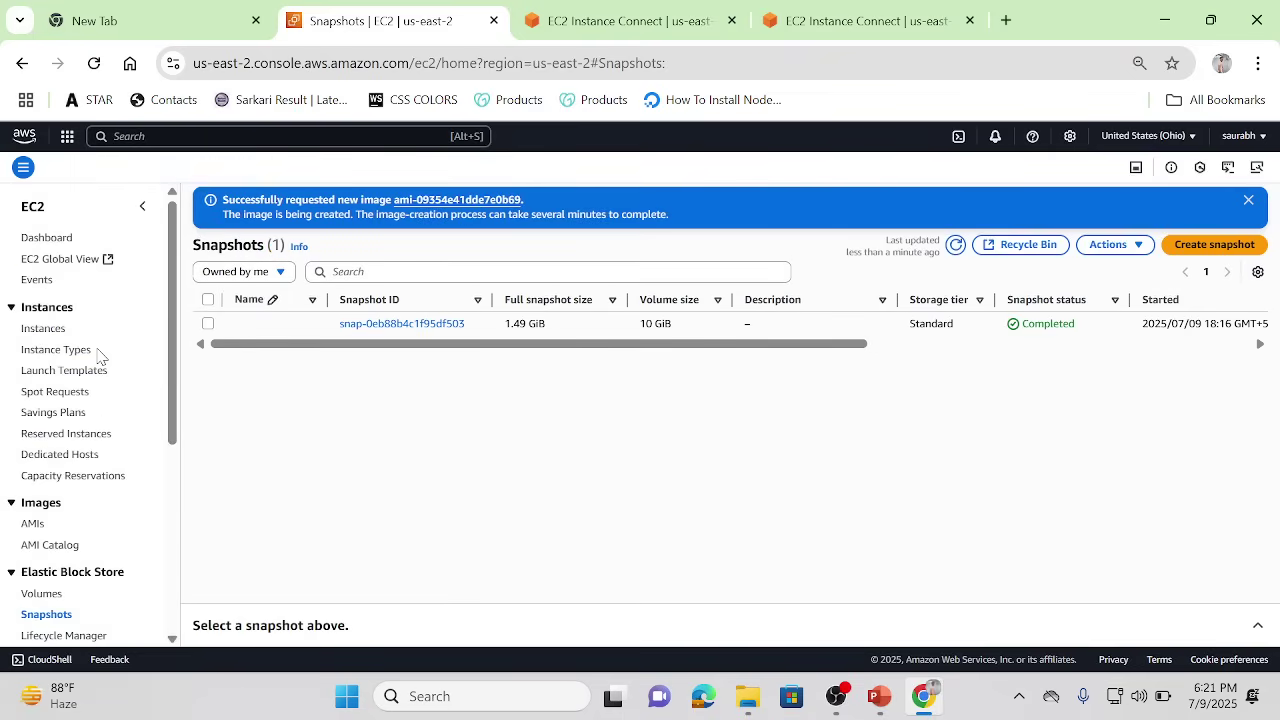
click(33, 524)
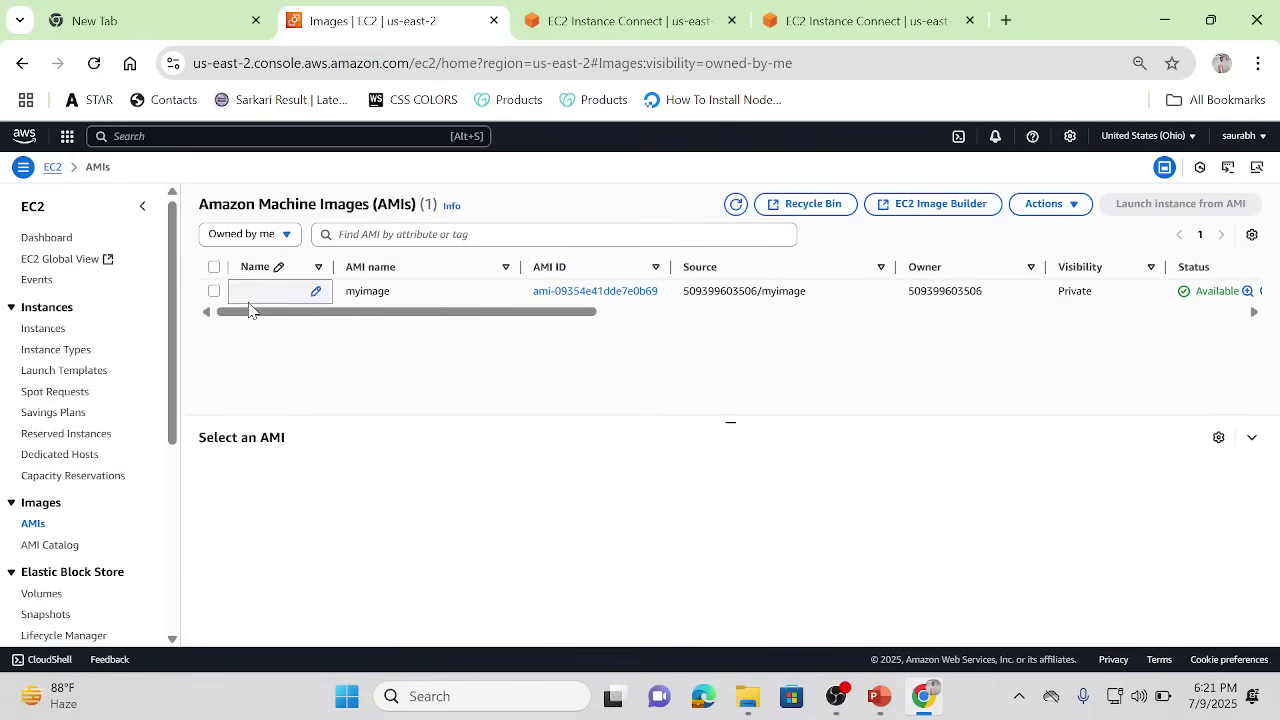
click(214, 291)
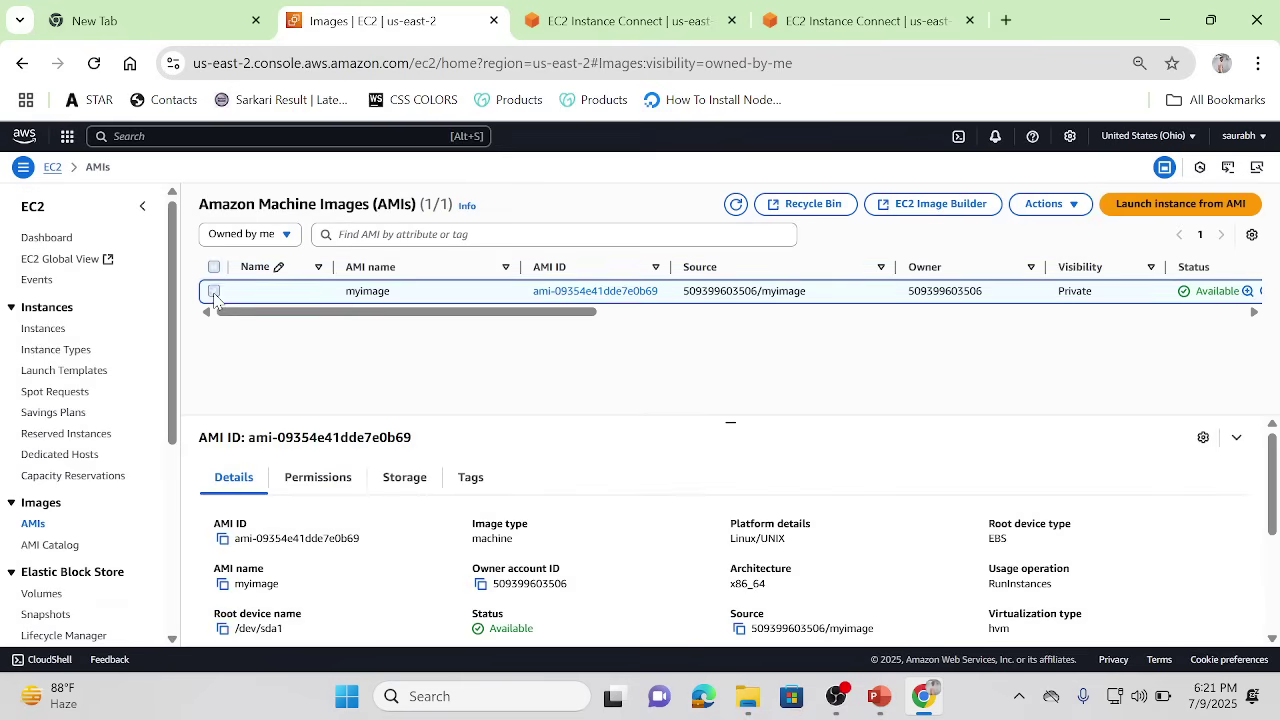
click(1163, 206)
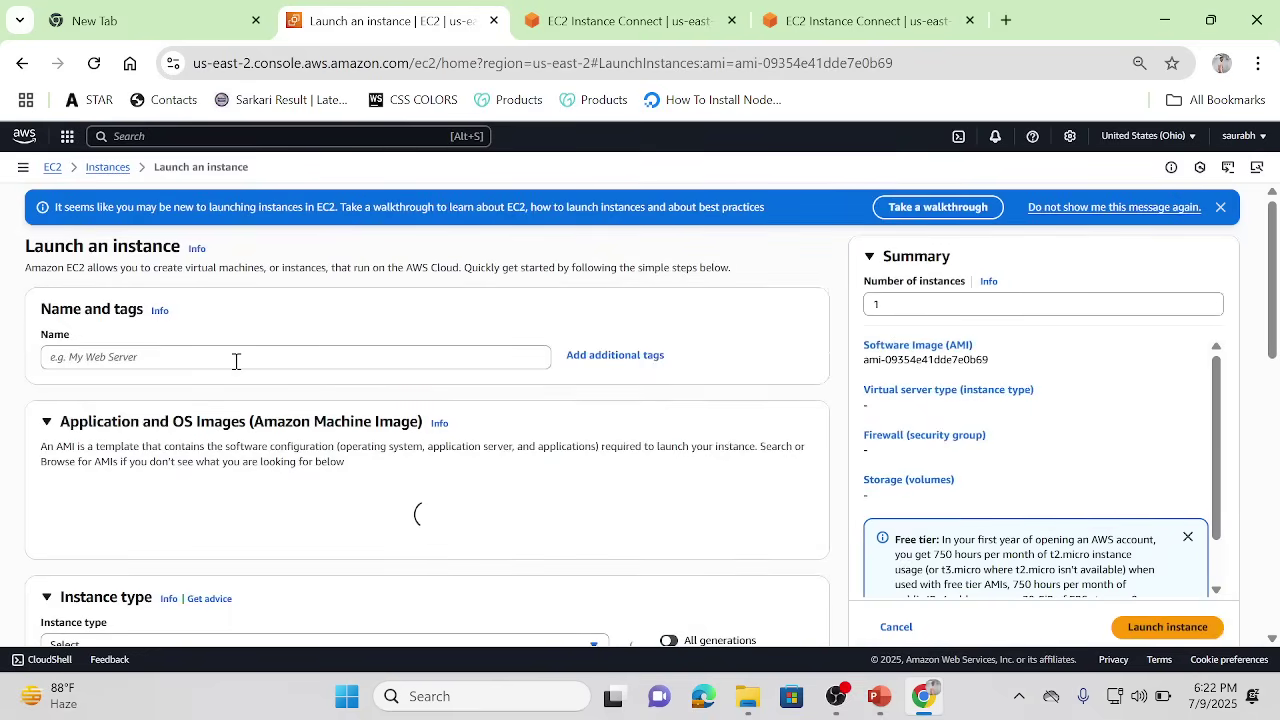
click(620, 20)
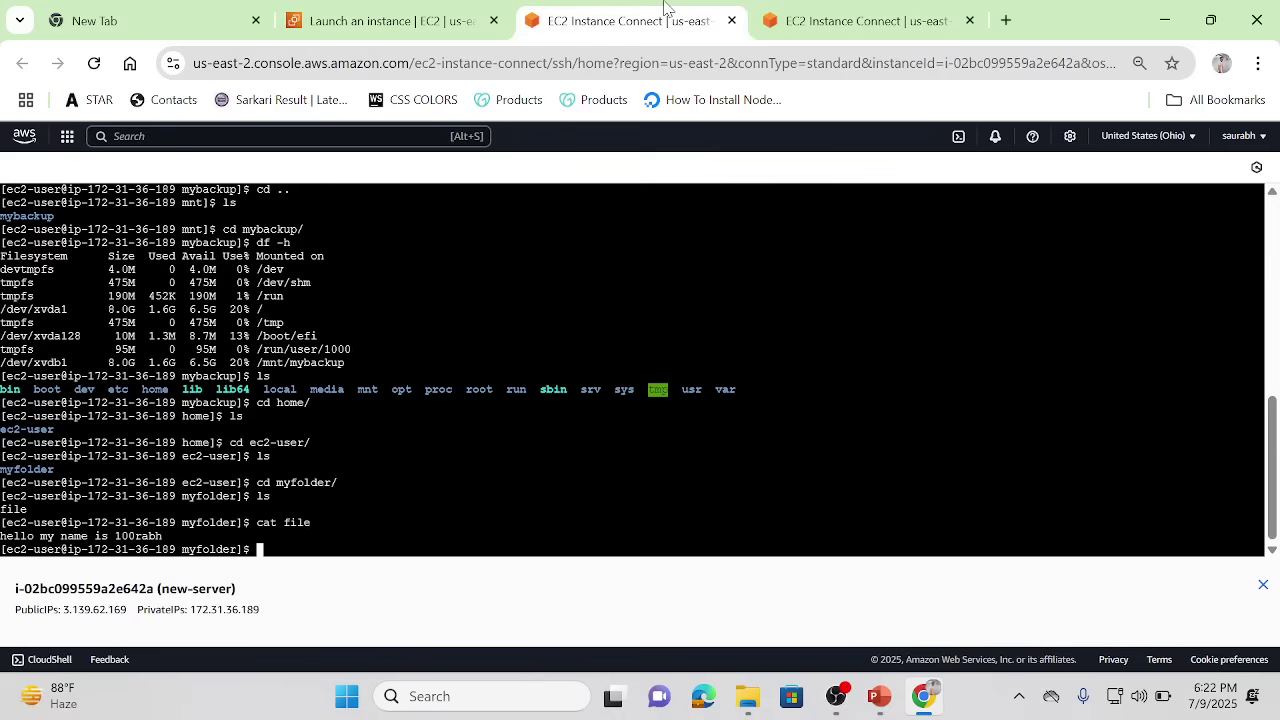
click(352, 8)
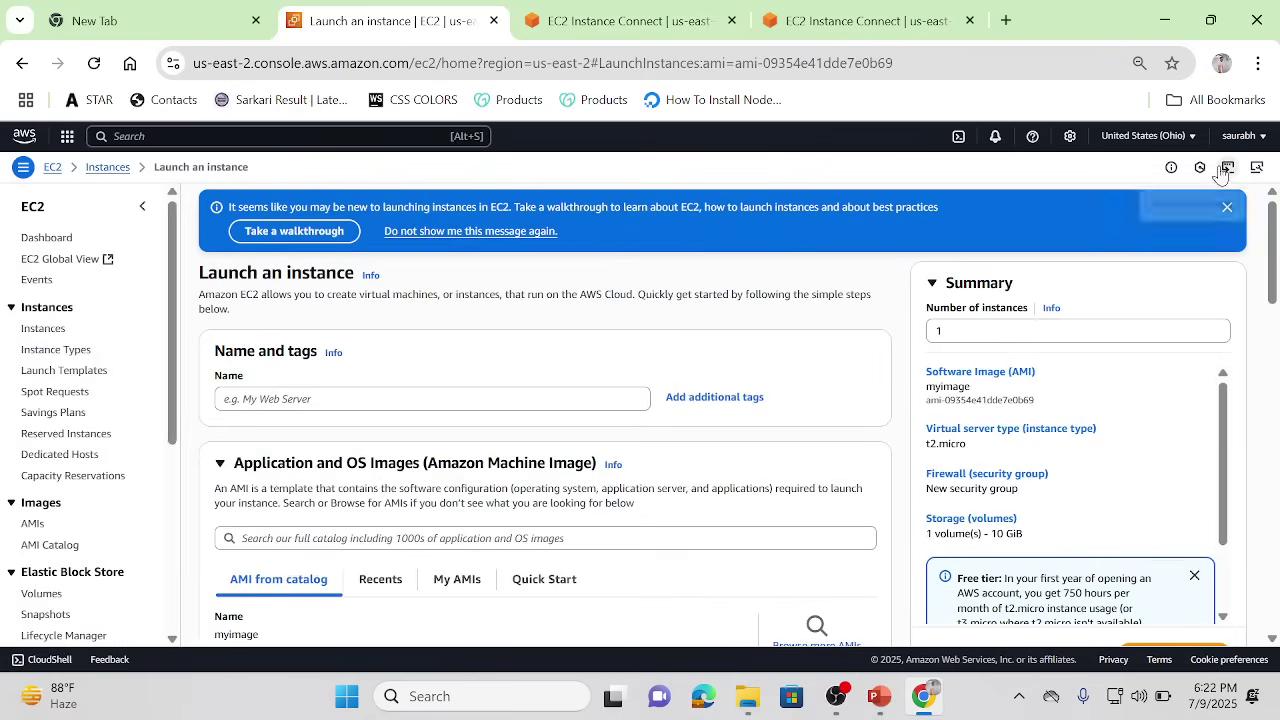
Step: Switch the console to the Mumbai region and open the EBS Snapshots list
click(1191, 139)
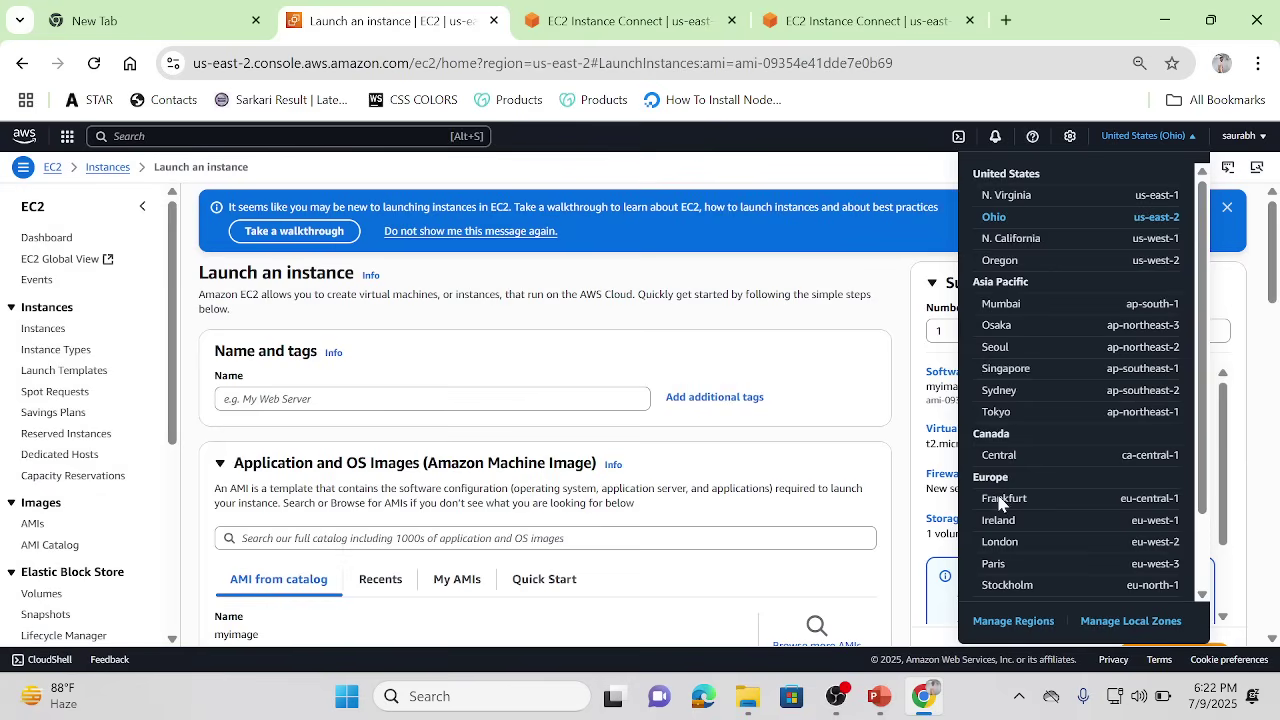
click(996, 311)
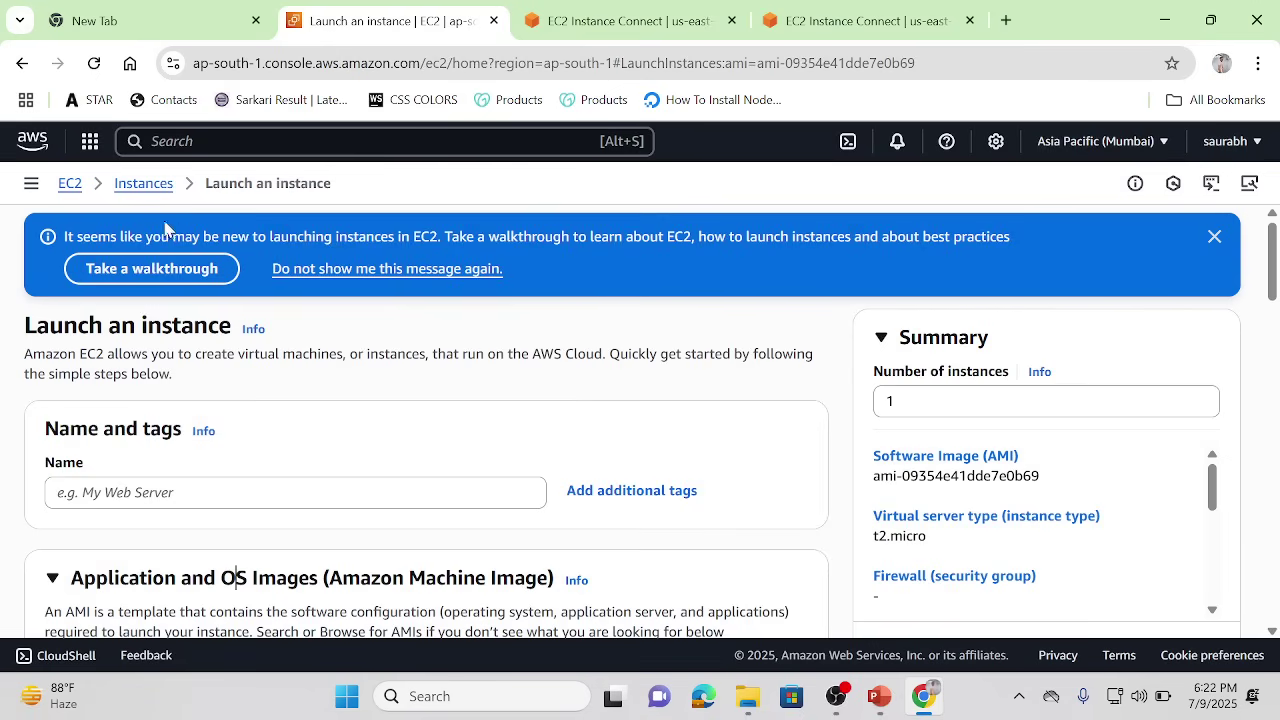
click(32, 185)
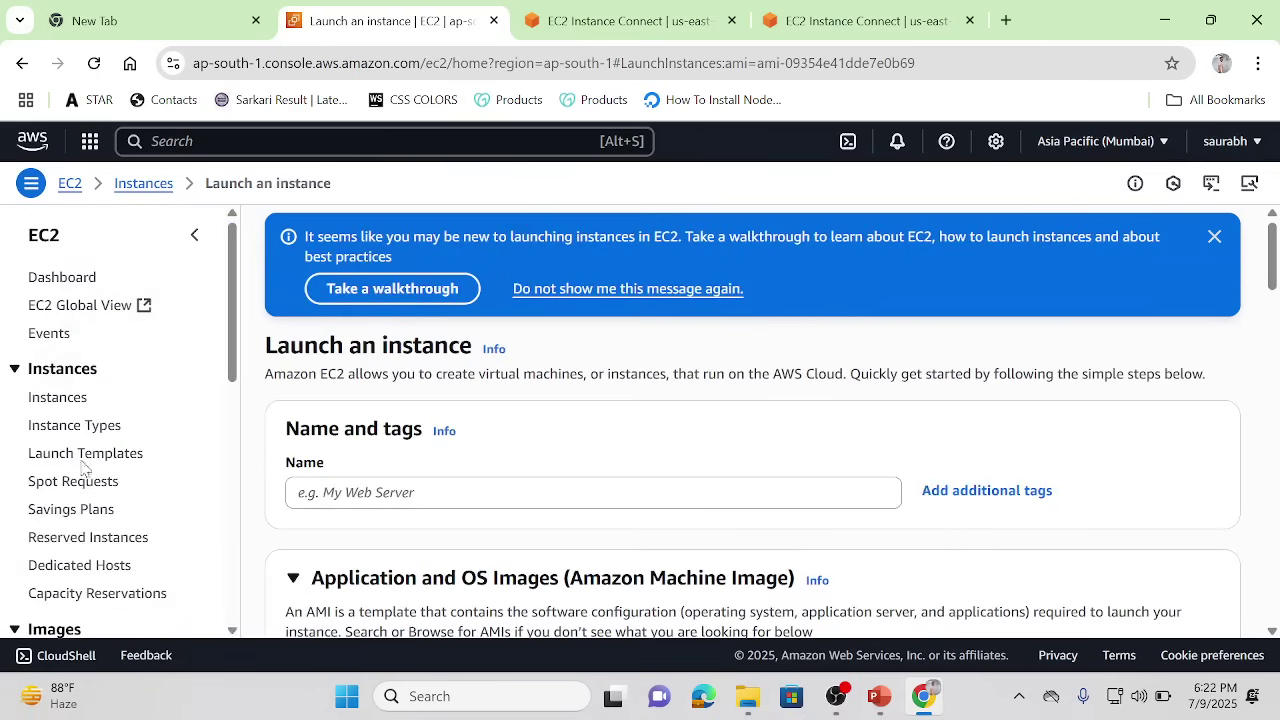
scroll(238, 412, down, 1)
scroll(238, 412, down, 3)
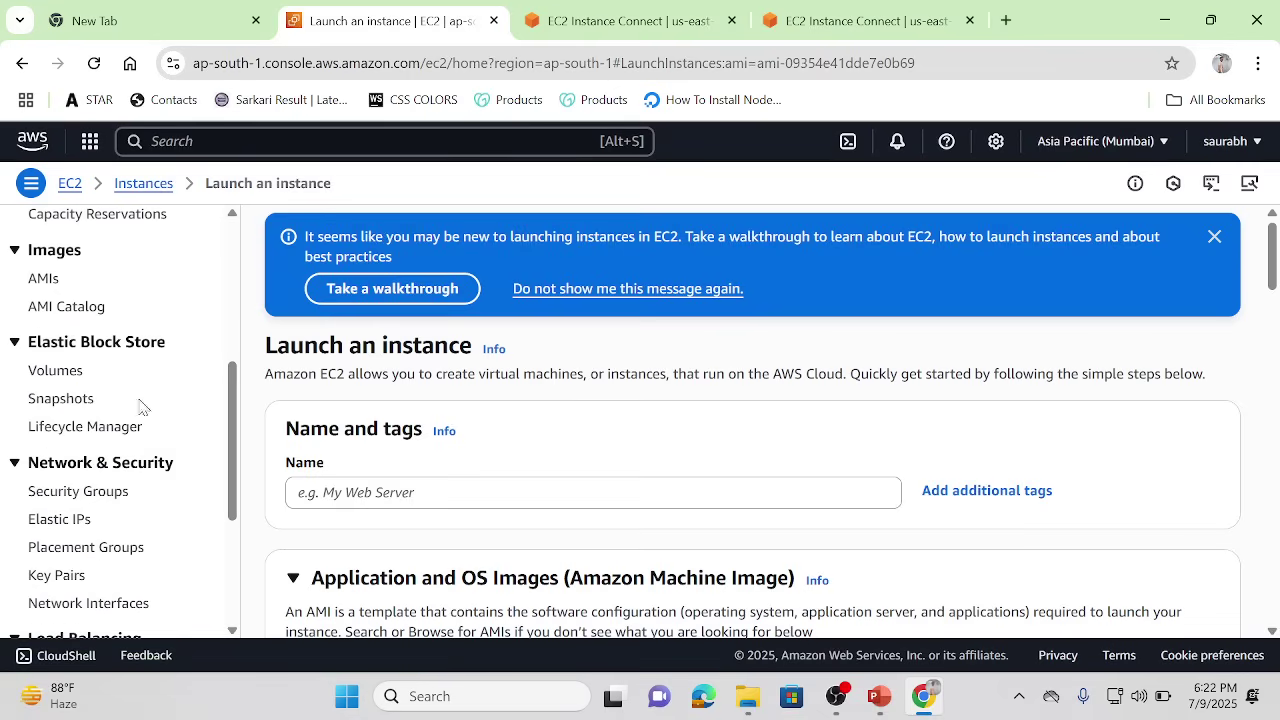
click(60, 399)
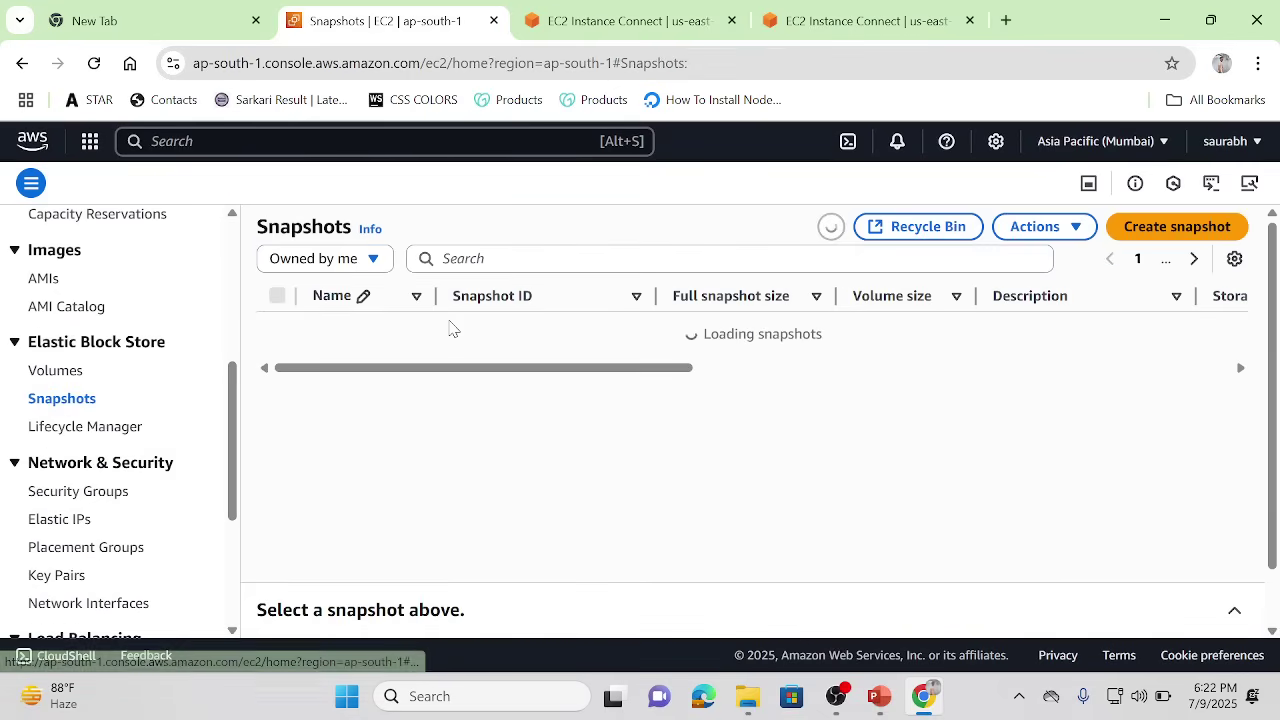
Step: Select the copied snapshot and refresh the list; it still shows Pending at 0%
click(276, 333)
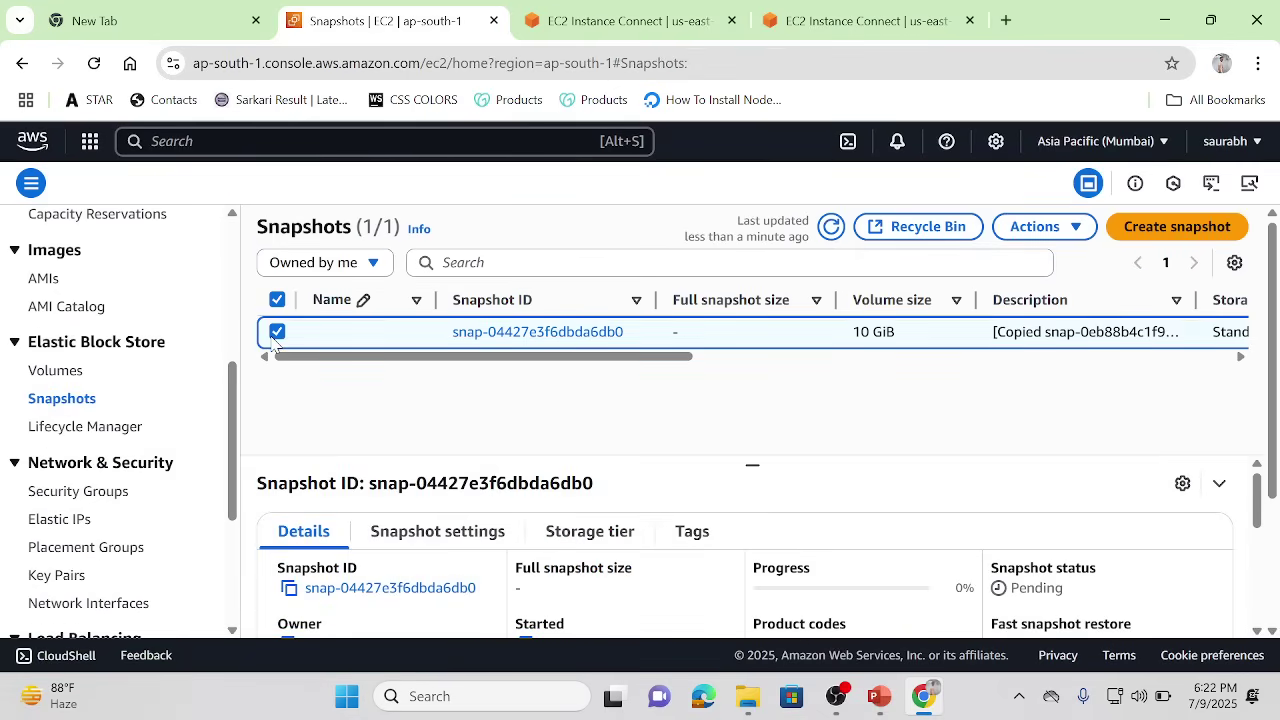
click(1076, 230)
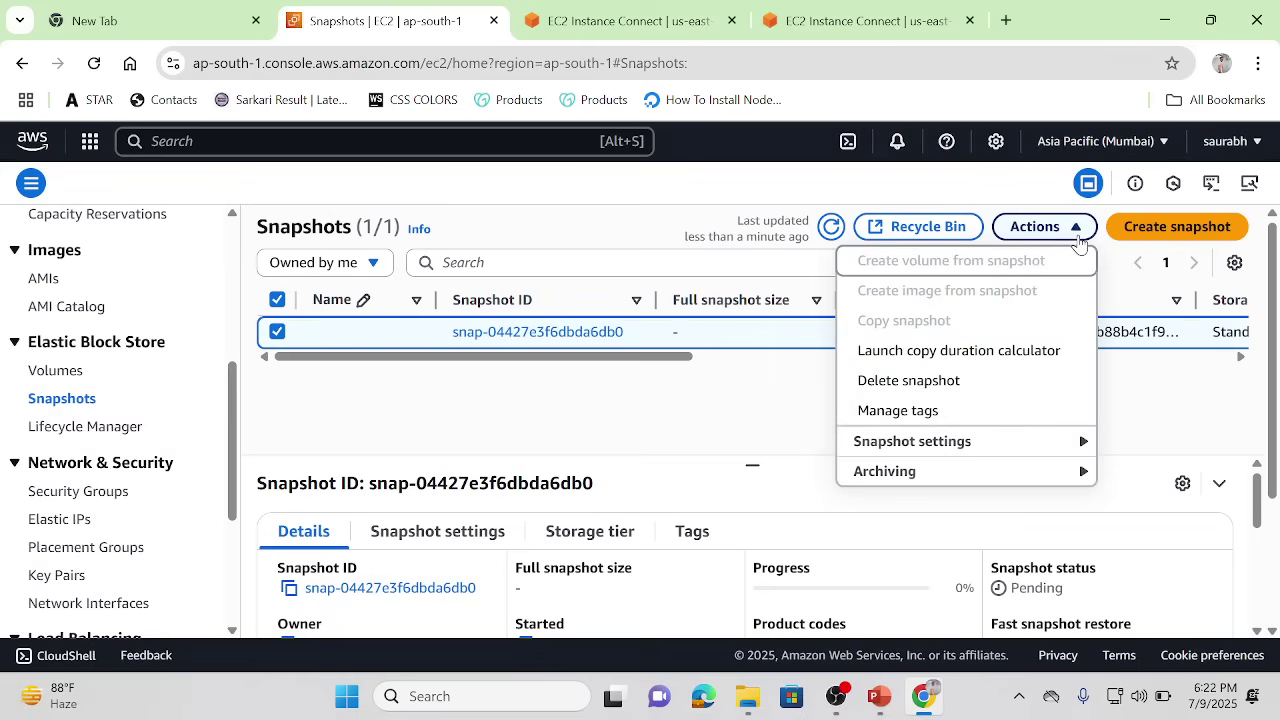
click(765, 436)
click(724, 357)
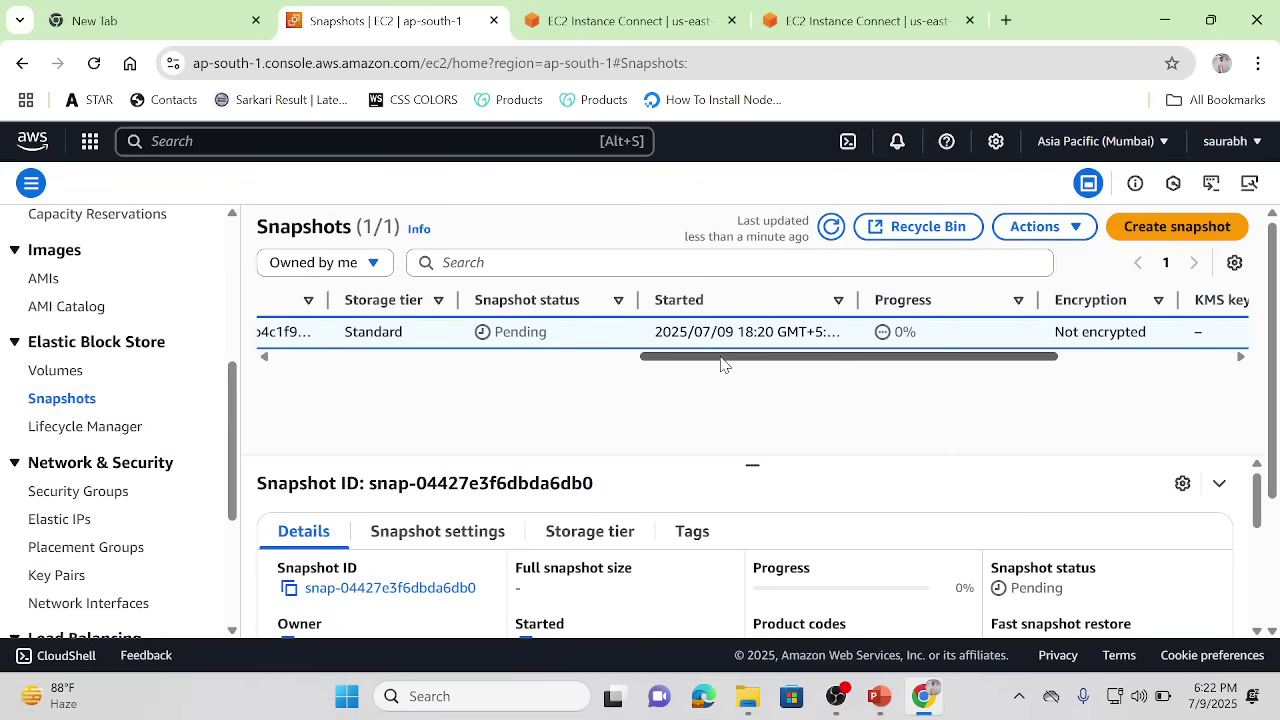
click(831, 229)
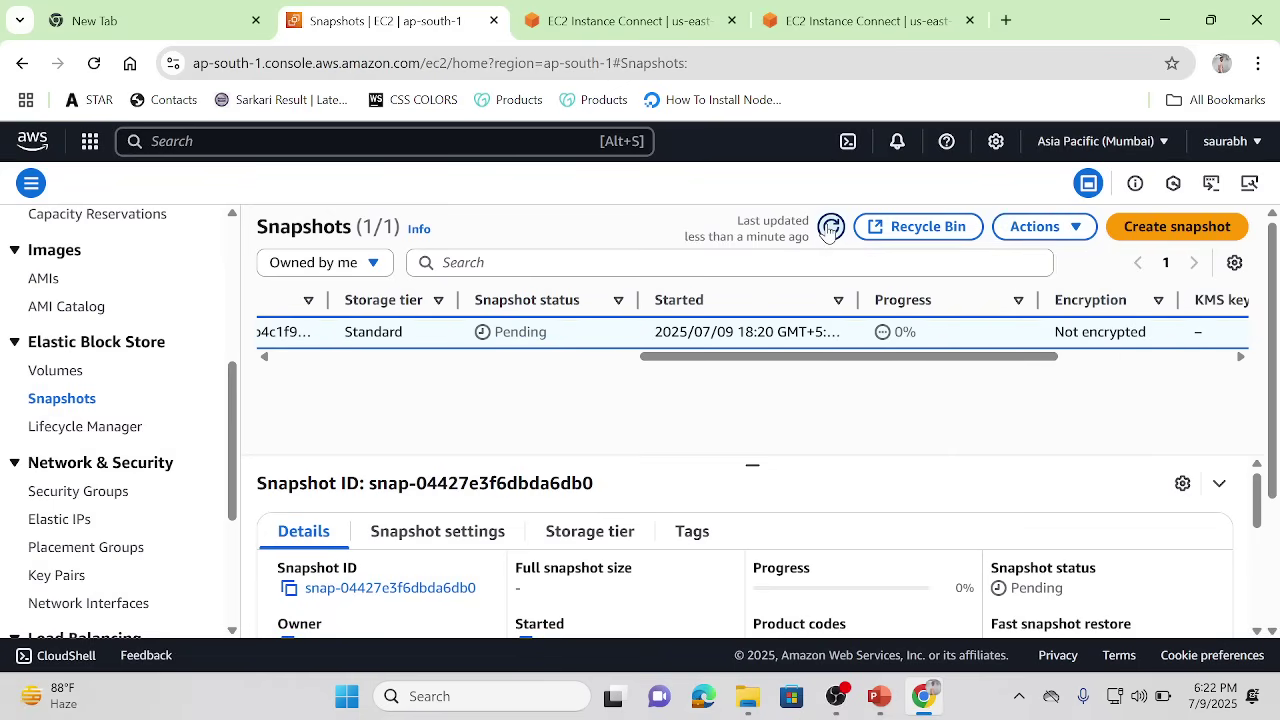
Step: Bring the PowerPoint slide show to the front
click(560, 358)
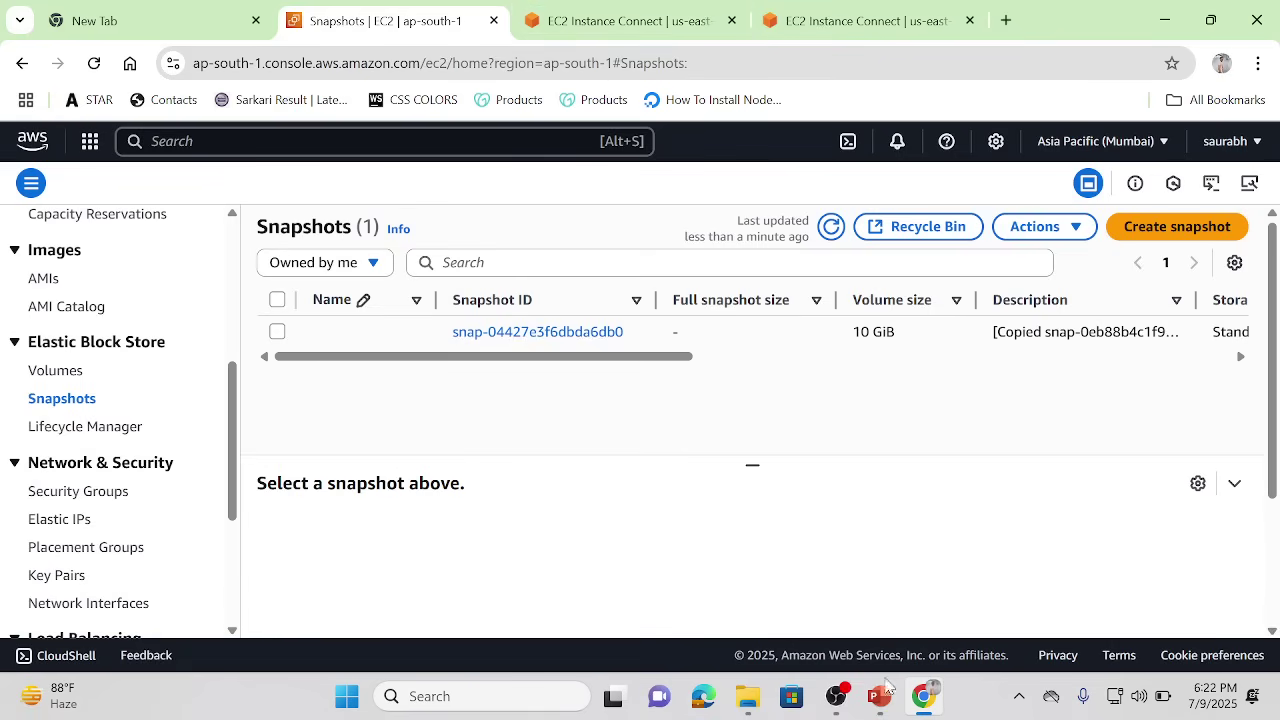
mouse_move(878, 696)
click(952, 620)
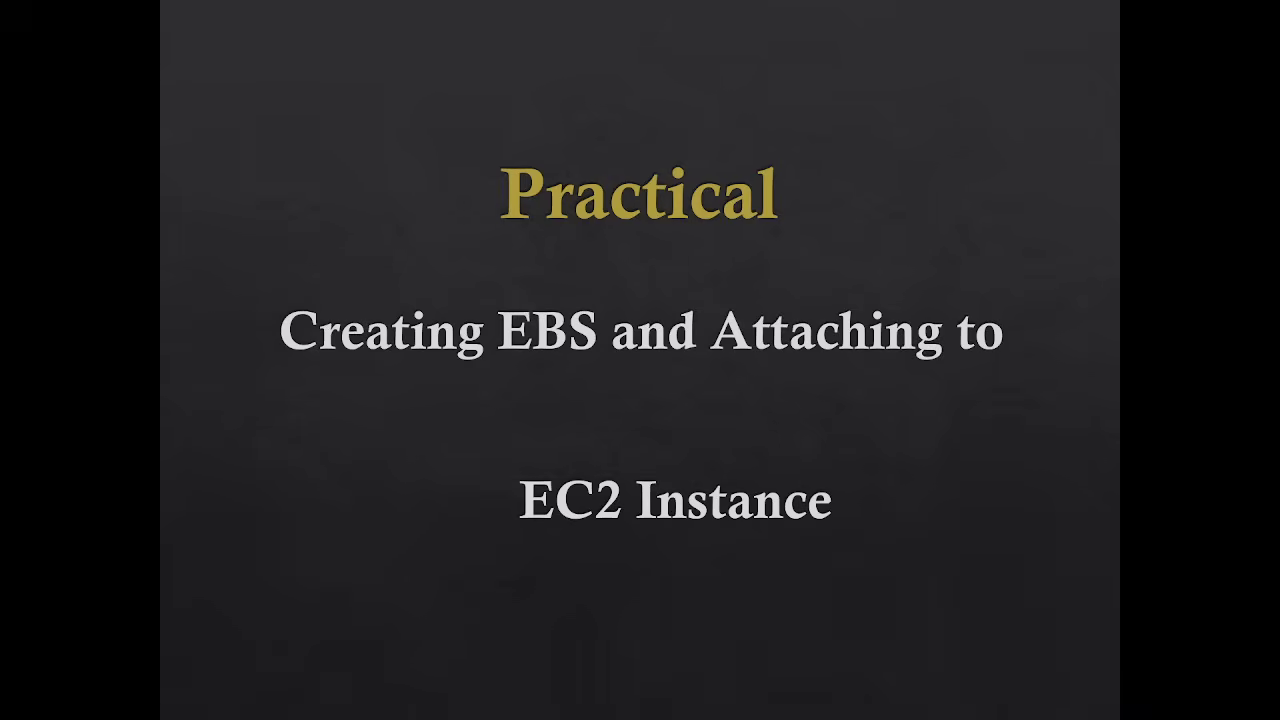
Step: Advance the slides to 'EBS Snapshot: Copy to Other Region', then return to the EC2 console
key(Right)
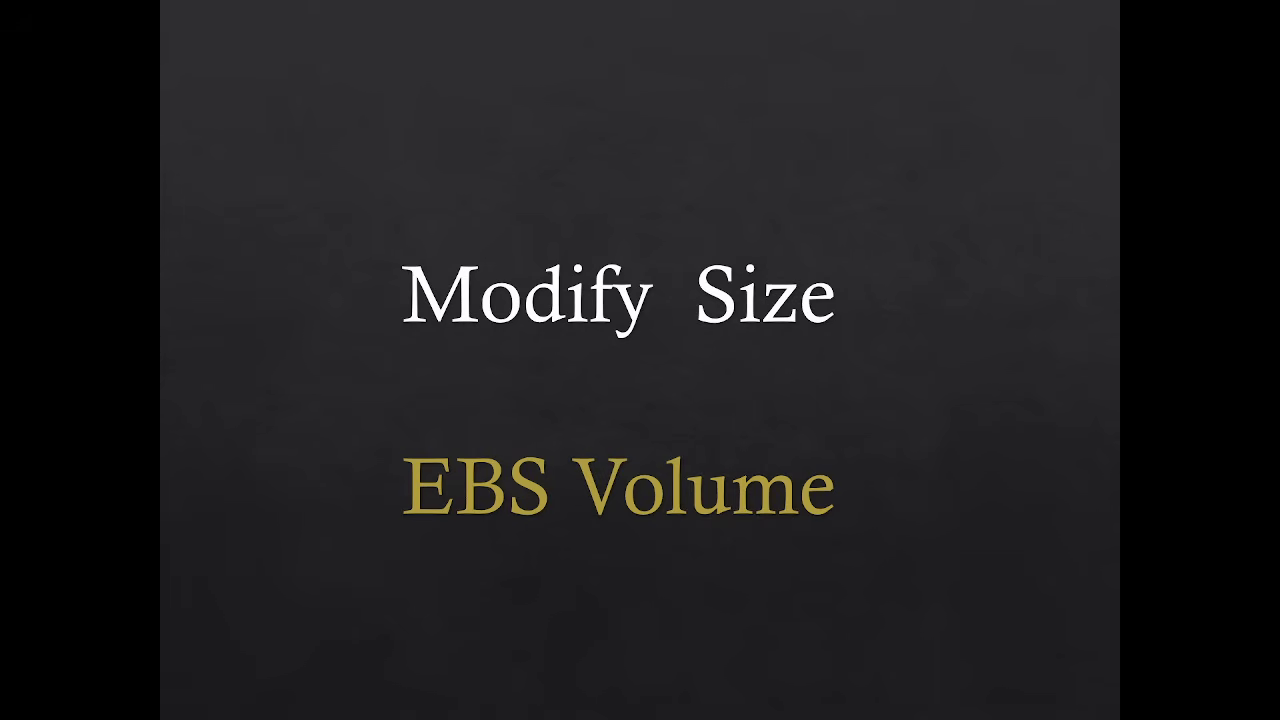
key(Right)
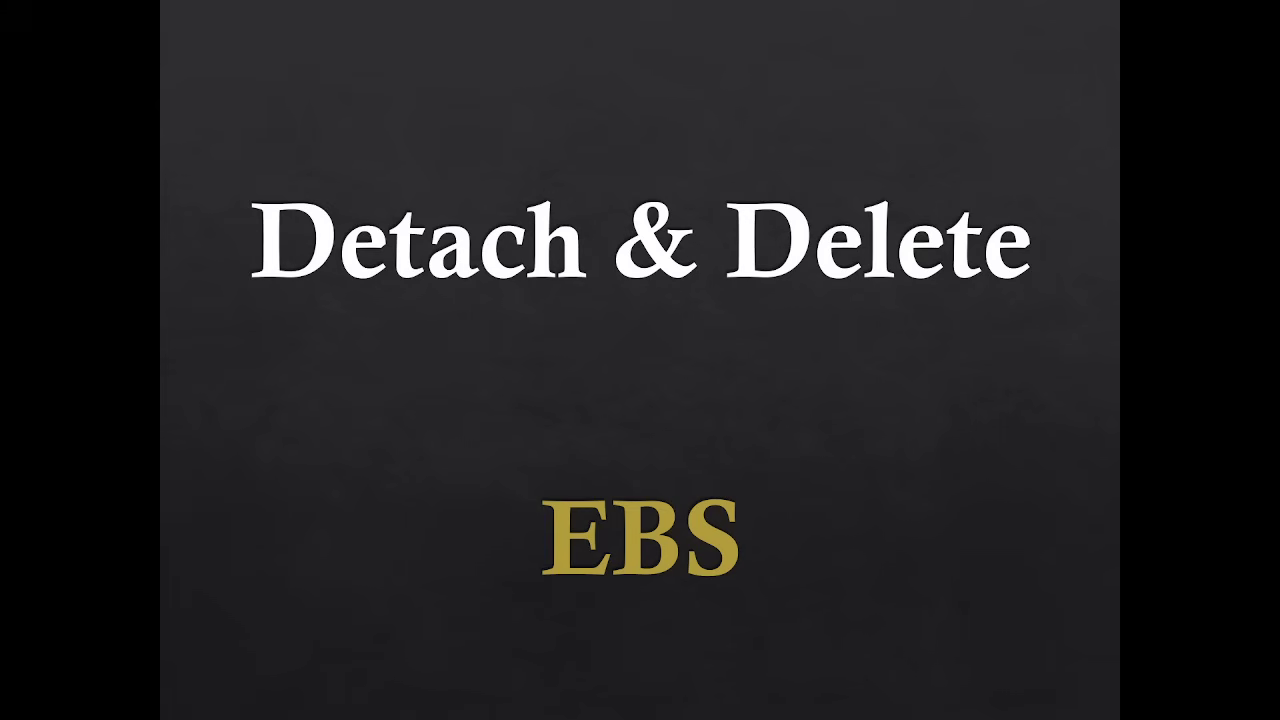
key(Right)
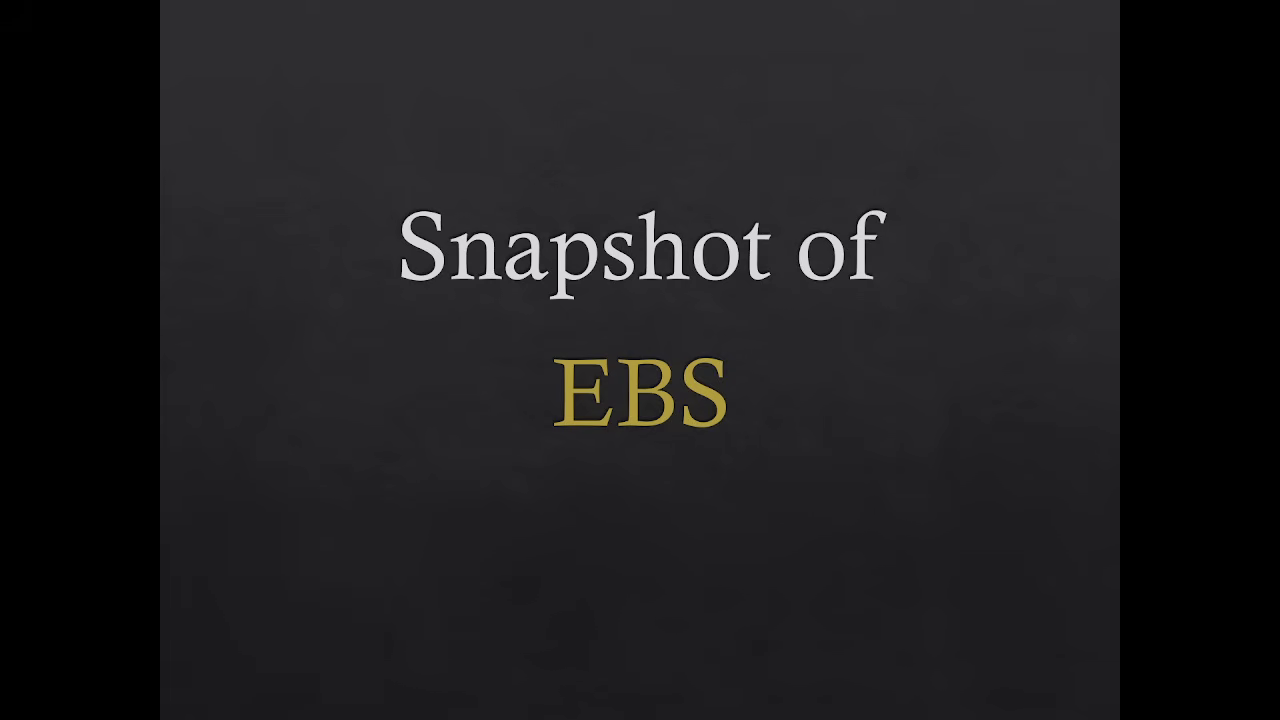
key(Right)
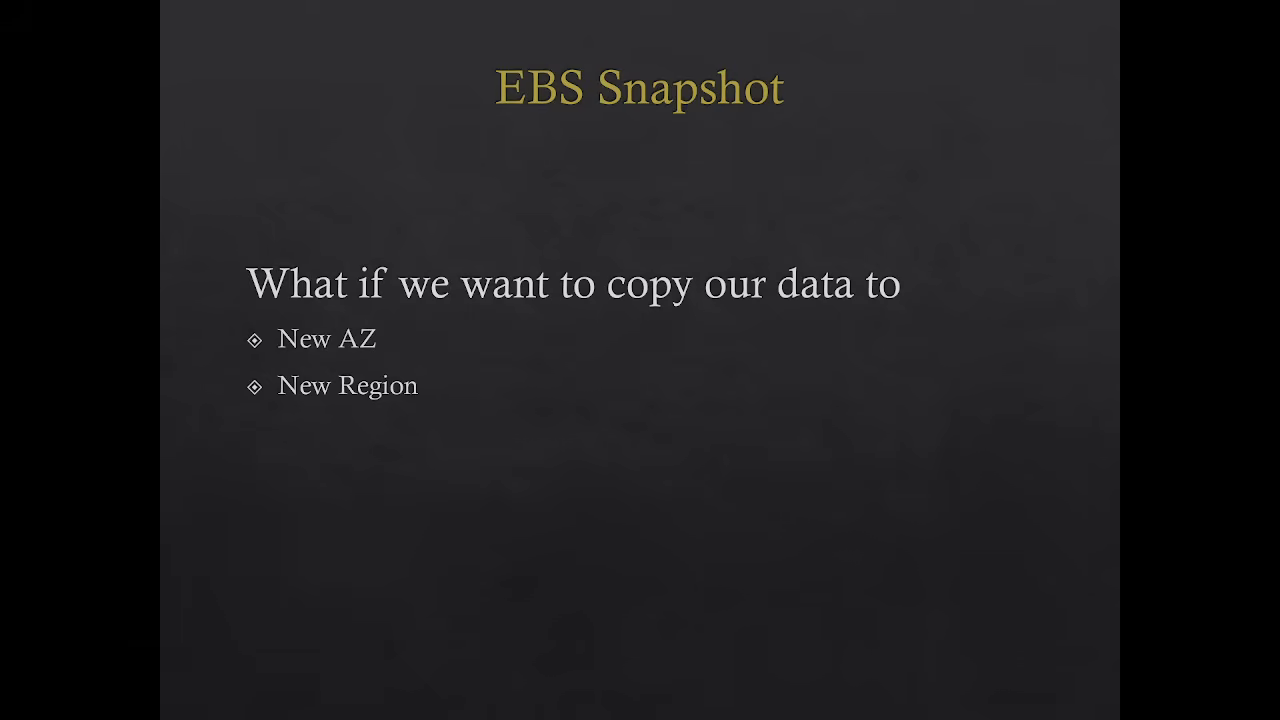
click(431, 396)
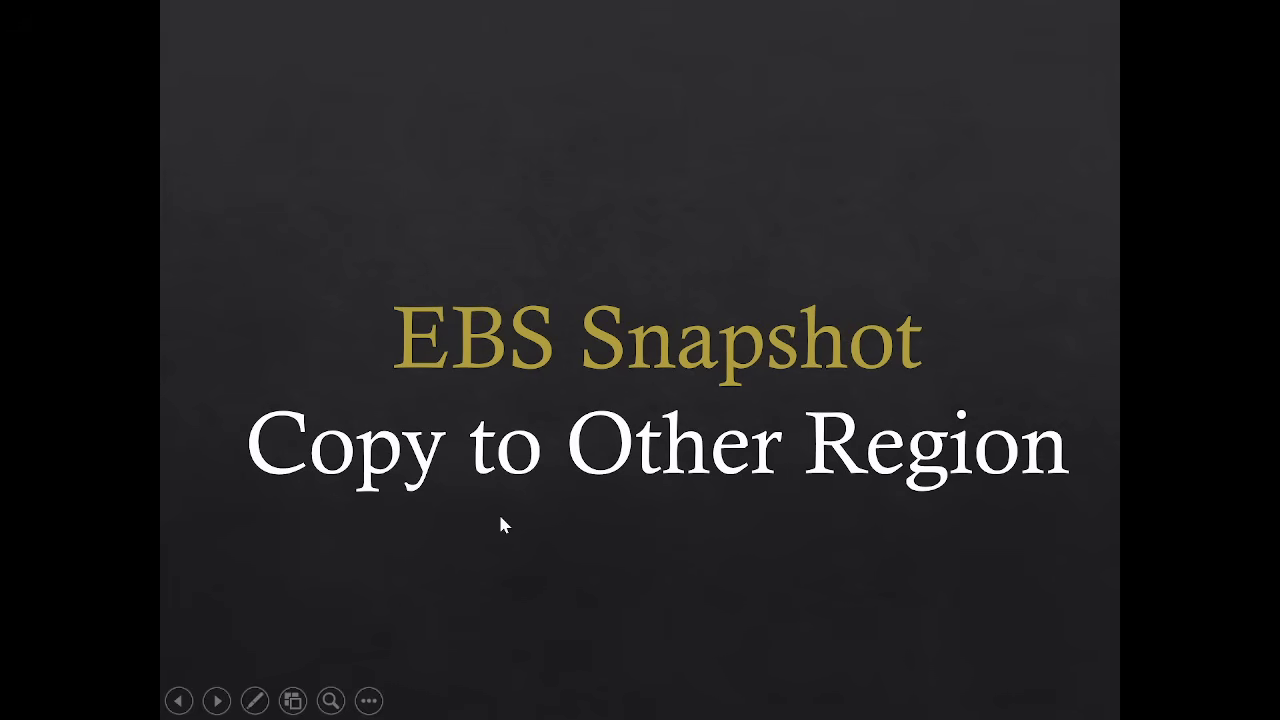
key(alt+Tab)
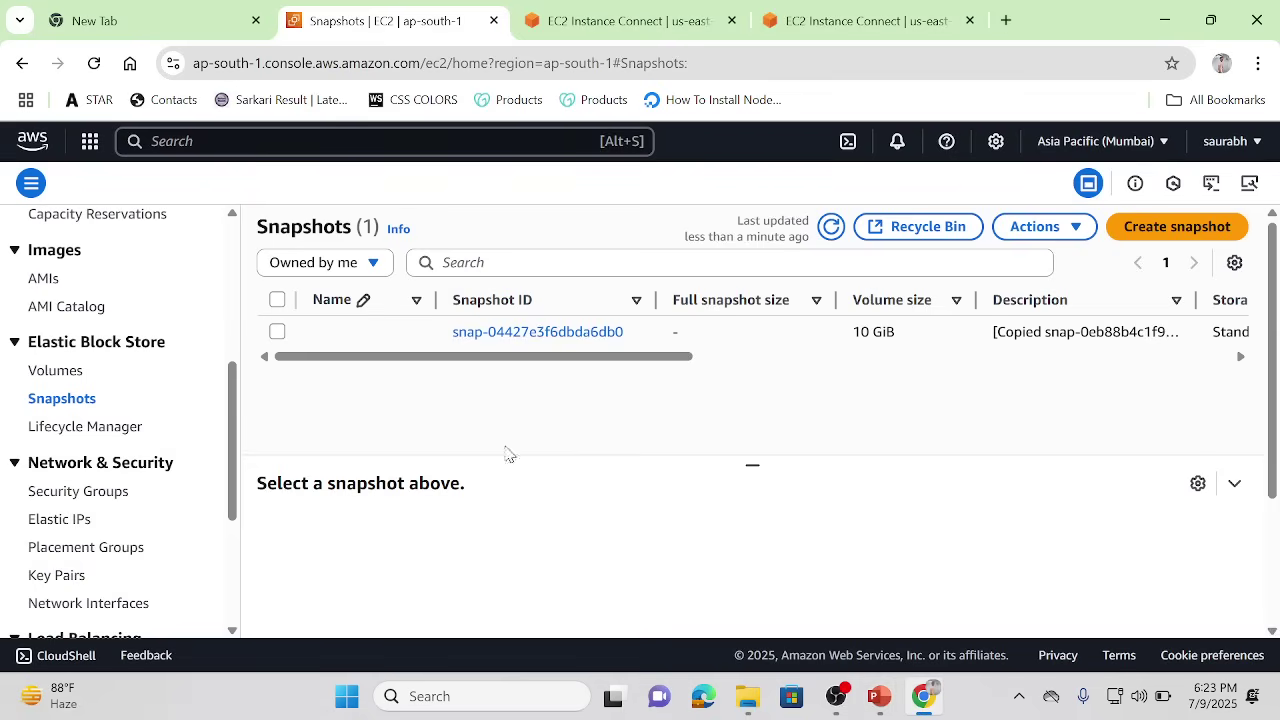
Step: Refresh until the copied snapshot shows Completed, 100%, 1.49 GiB, then select it and list its actions
click(711, 357)
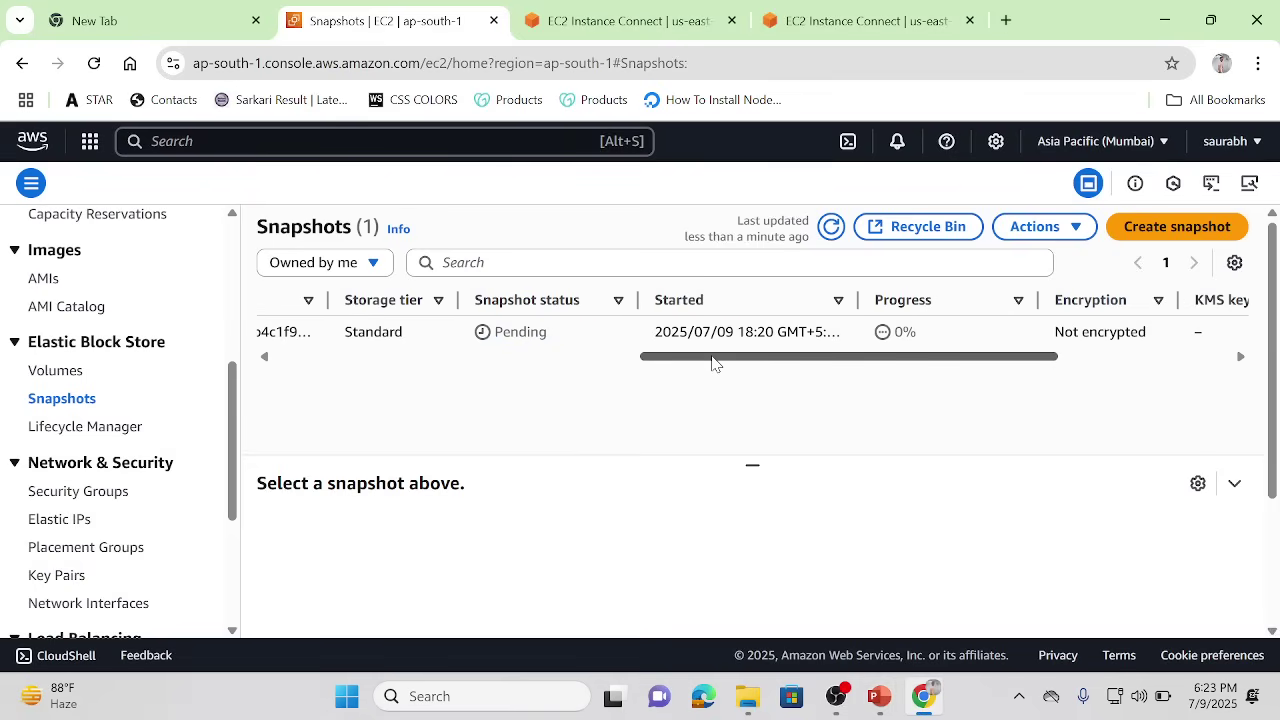
click(831, 226)
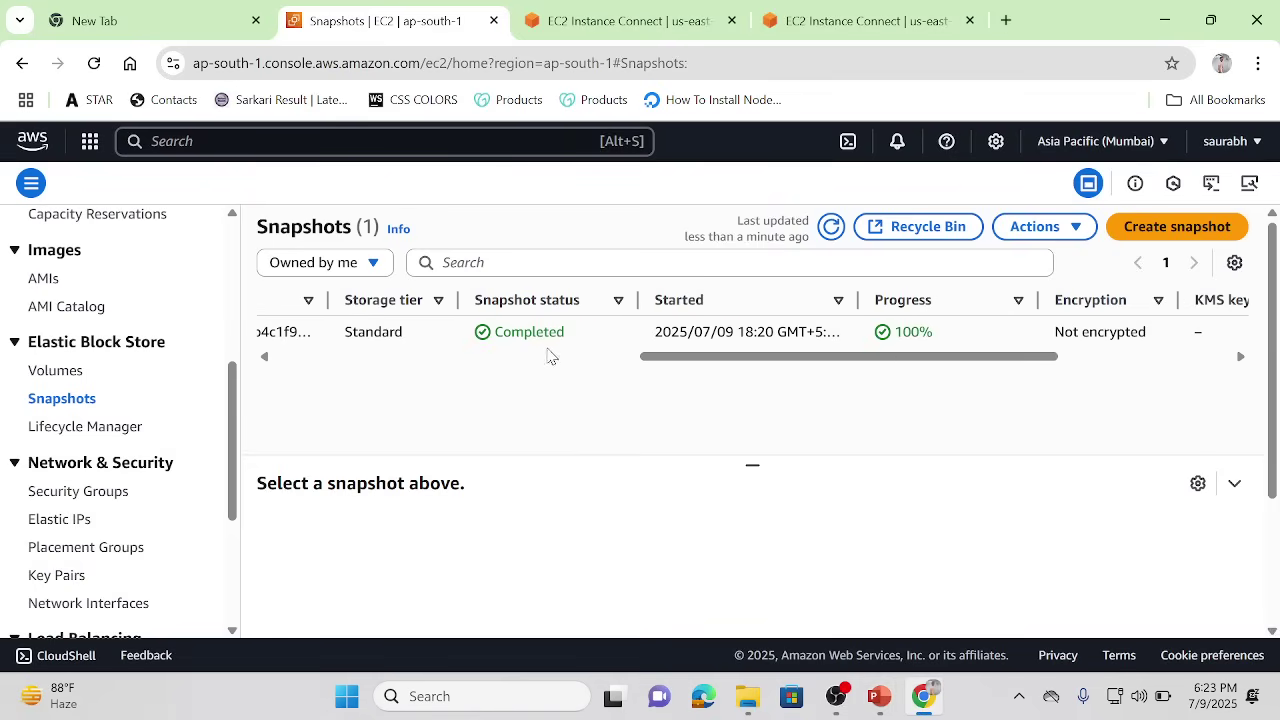
click(518, 357)
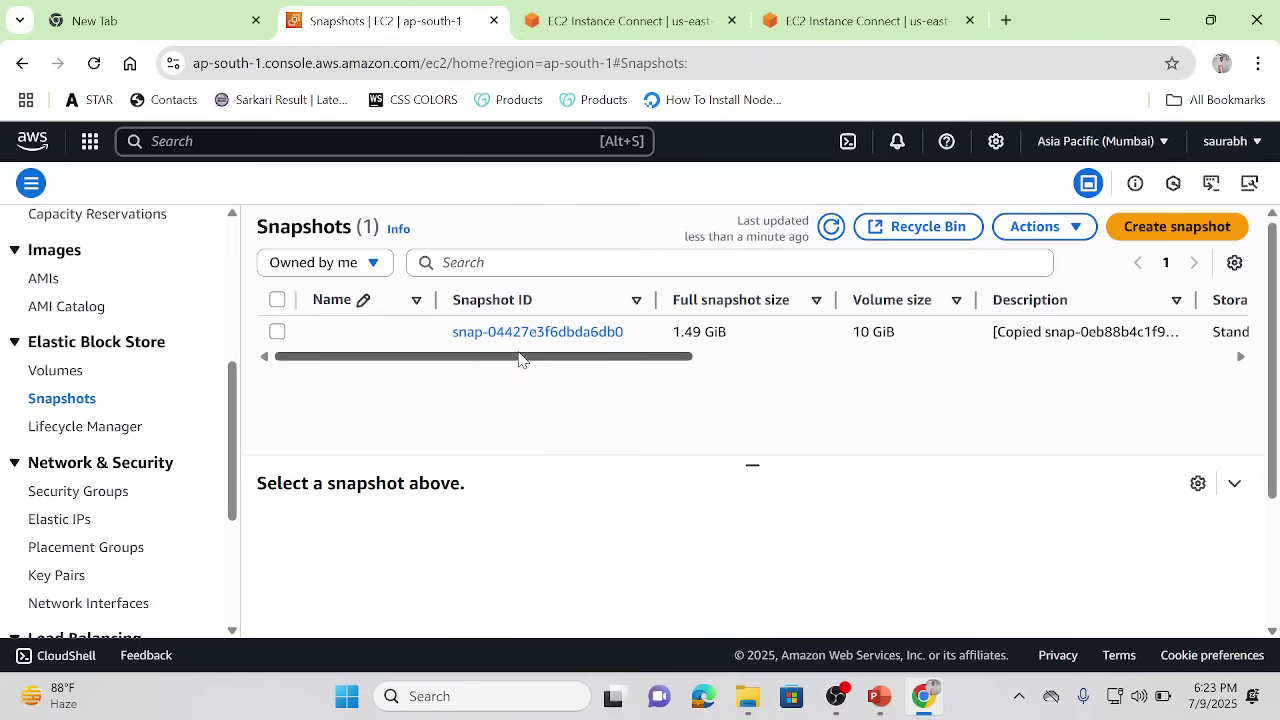
click(278, 332)
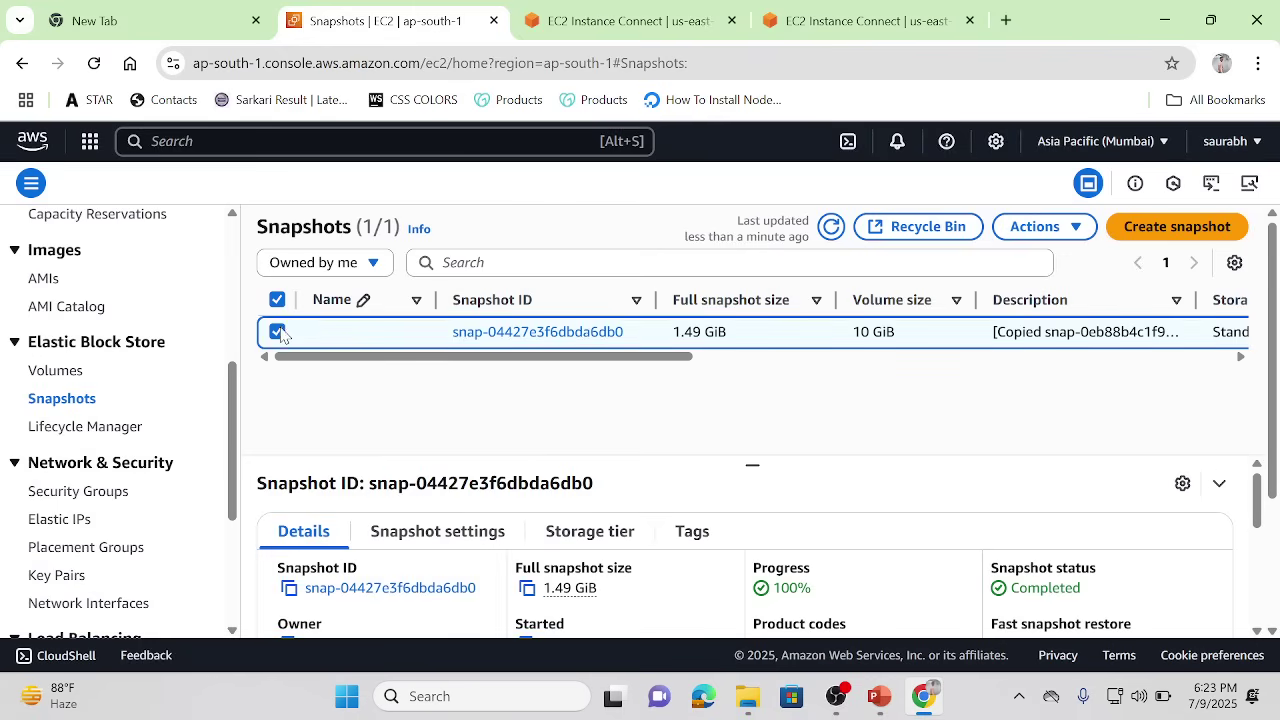
click(1068, 230)
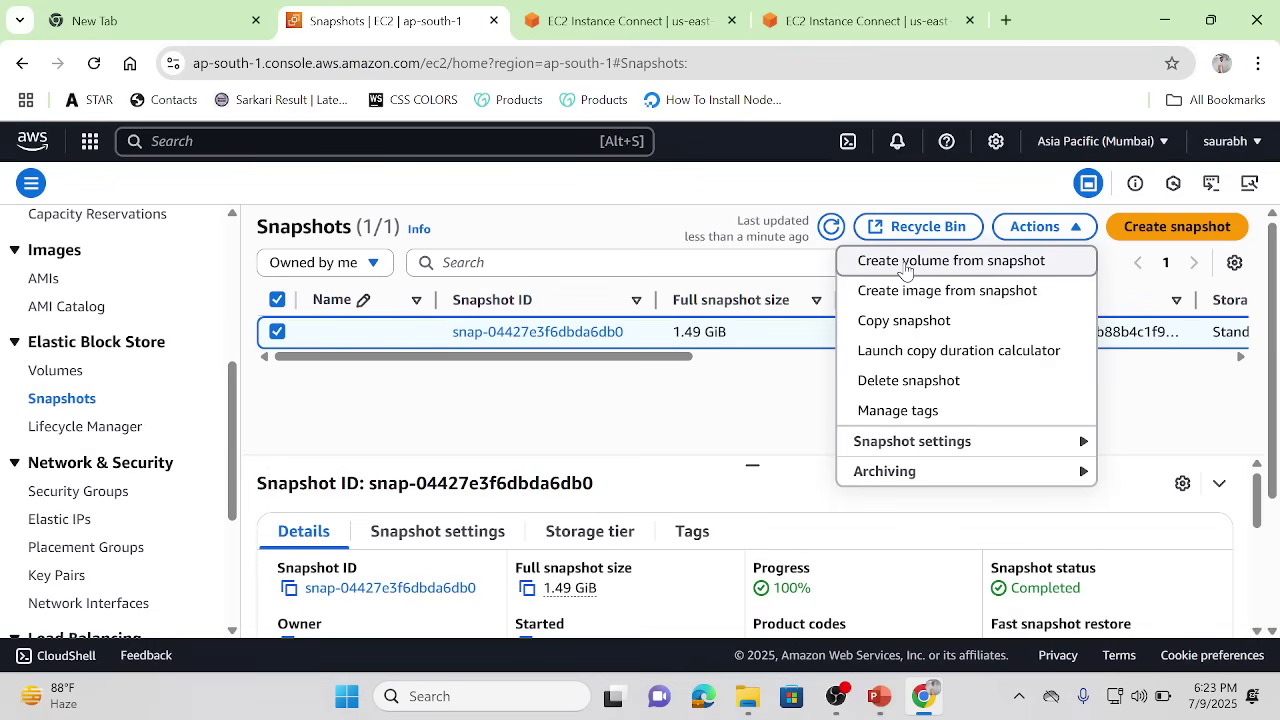
Step: Create a volume from the copied snapshot in Availability Zone ap-south-1c
click(905, 265)
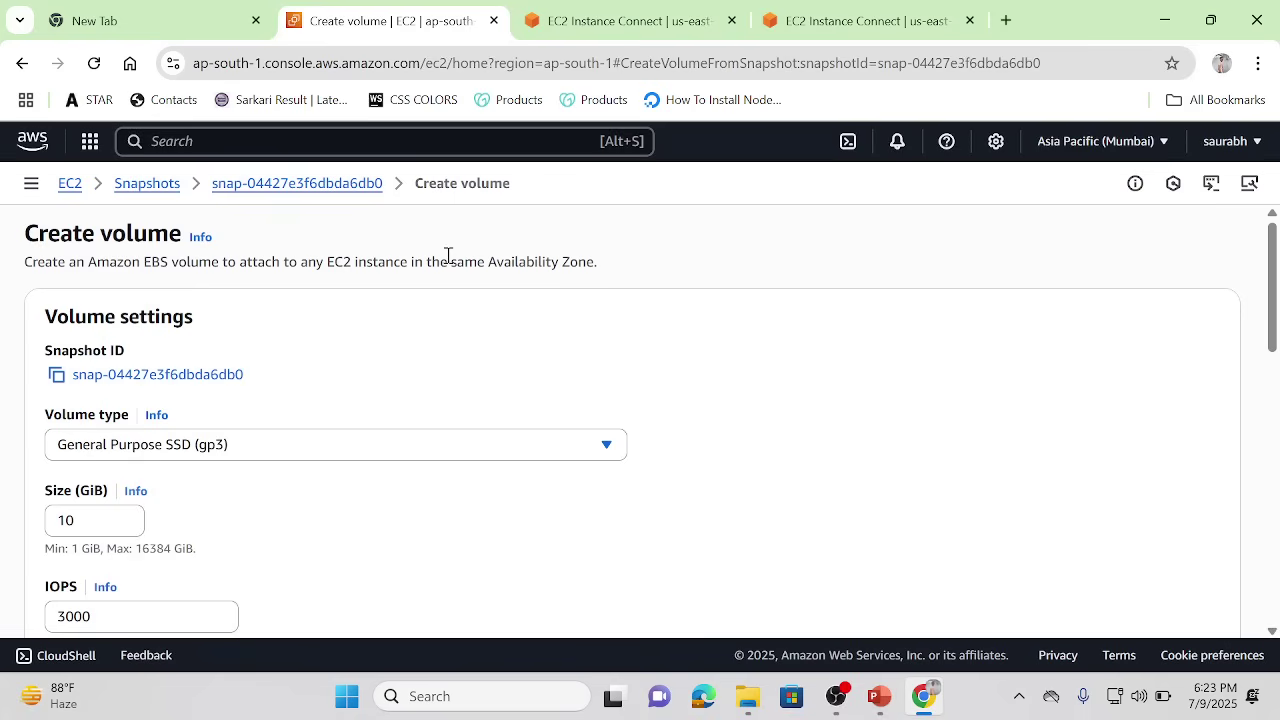
click(1275, 420)
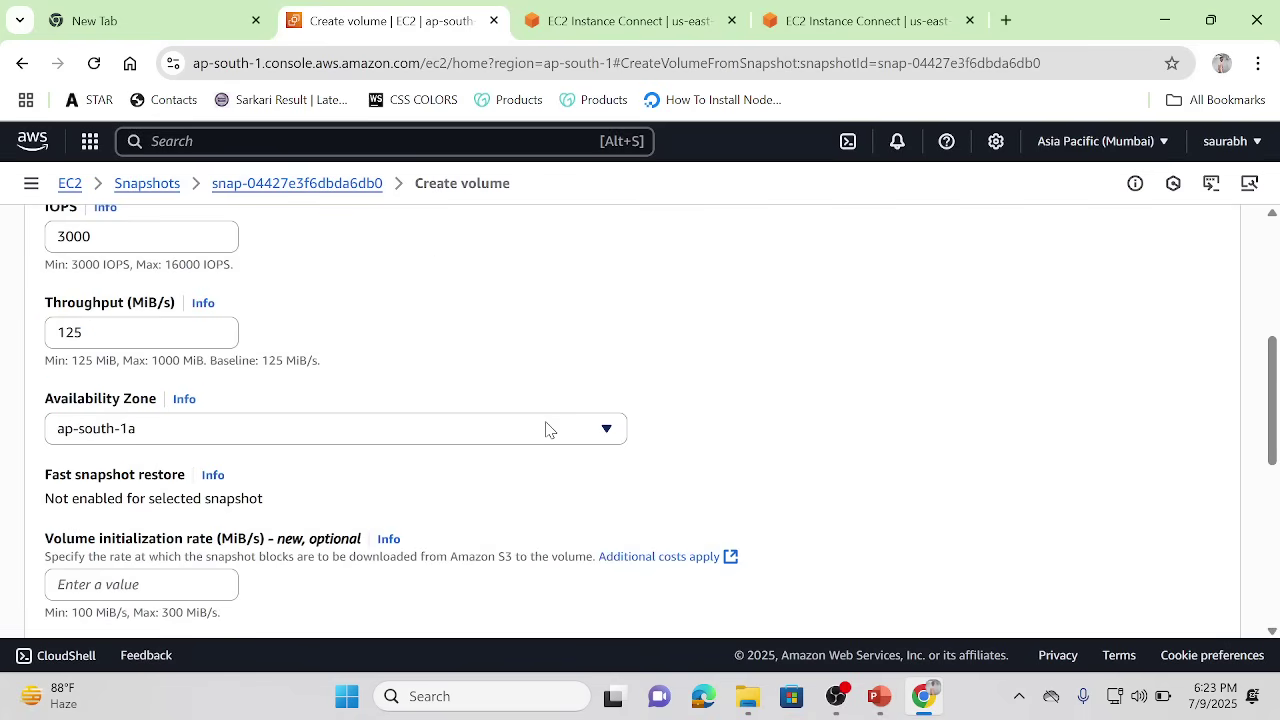
click(546, 430)
click(706, 452)
click(598, 437)
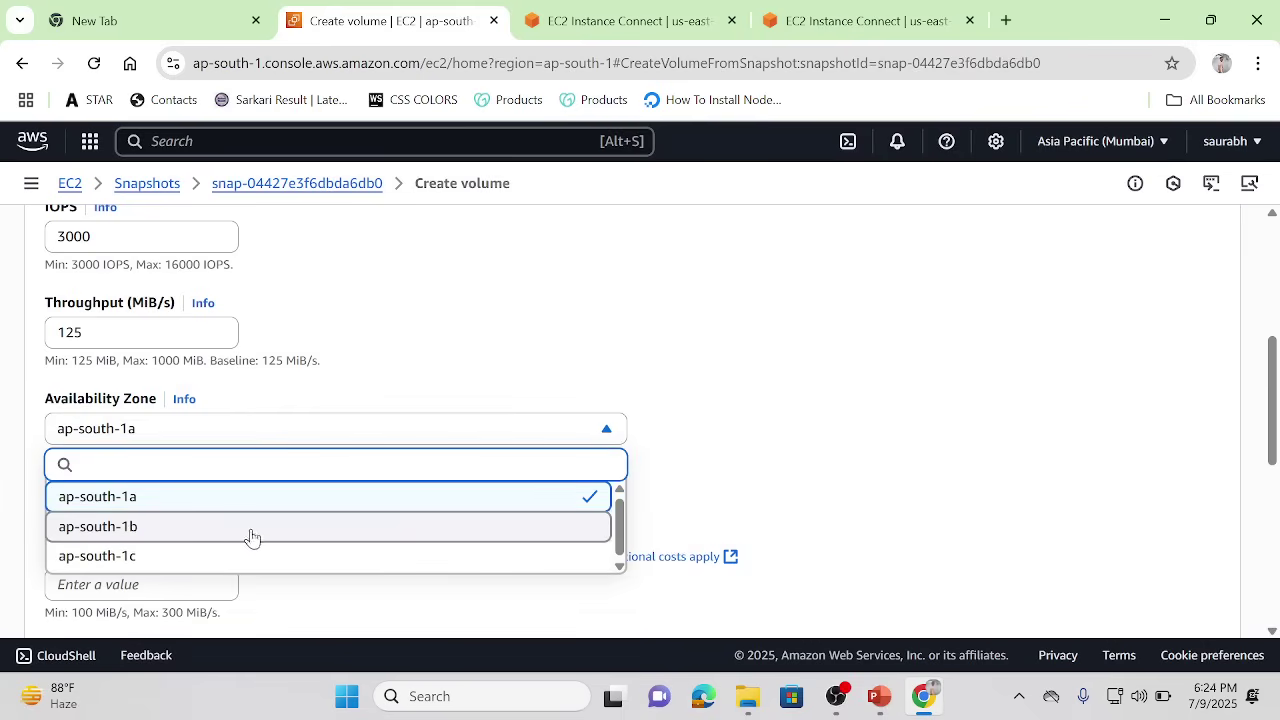
click(207, 563)
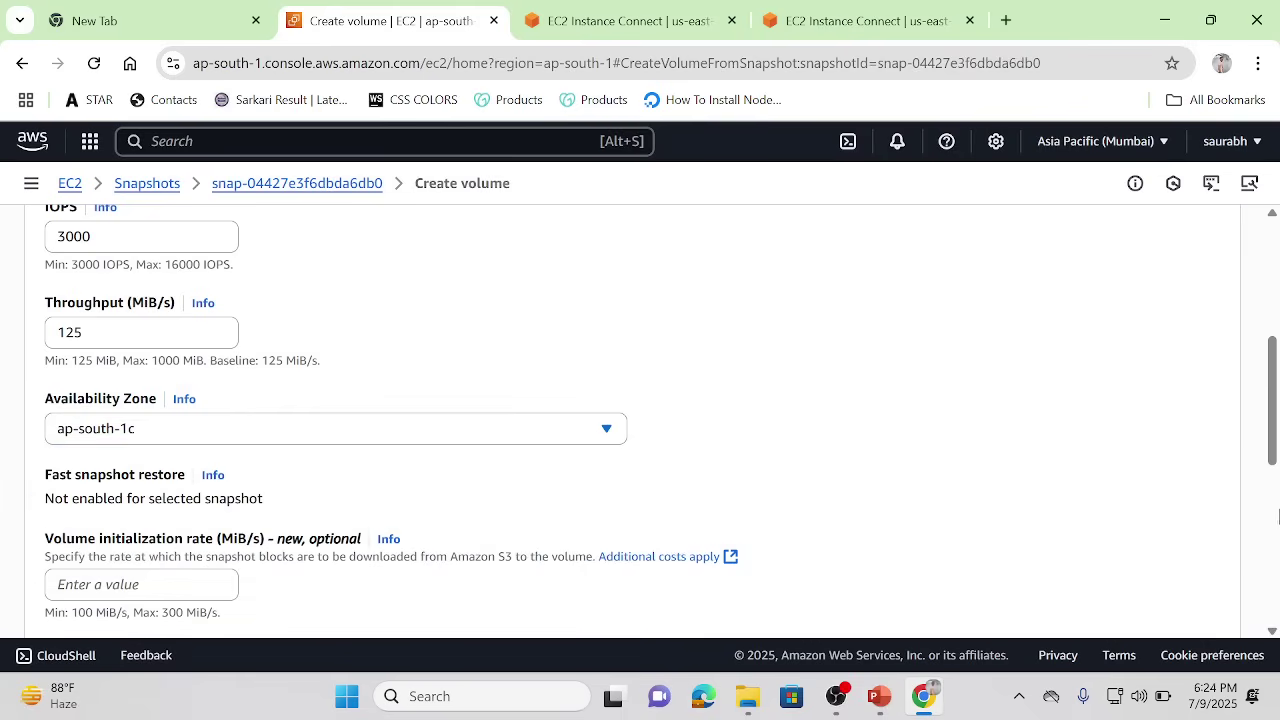
scroll(1278, 545, down, 4)
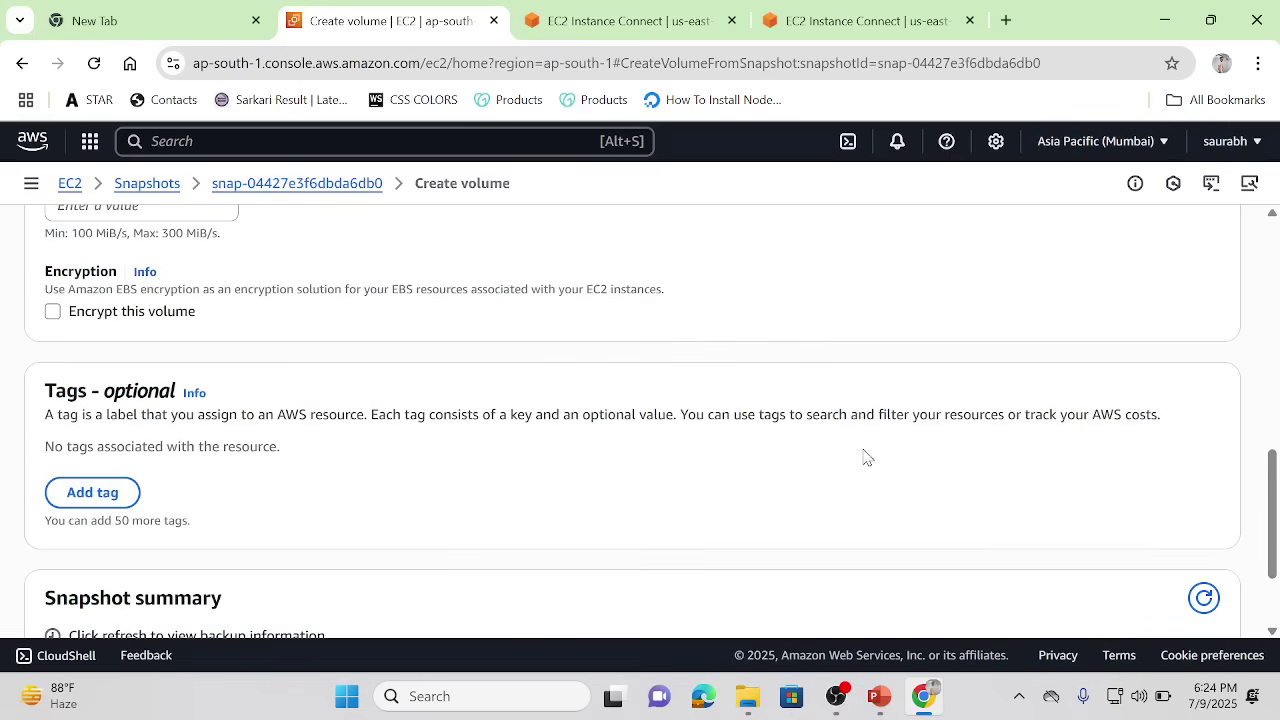
scroll(1278, 606, down, 2)
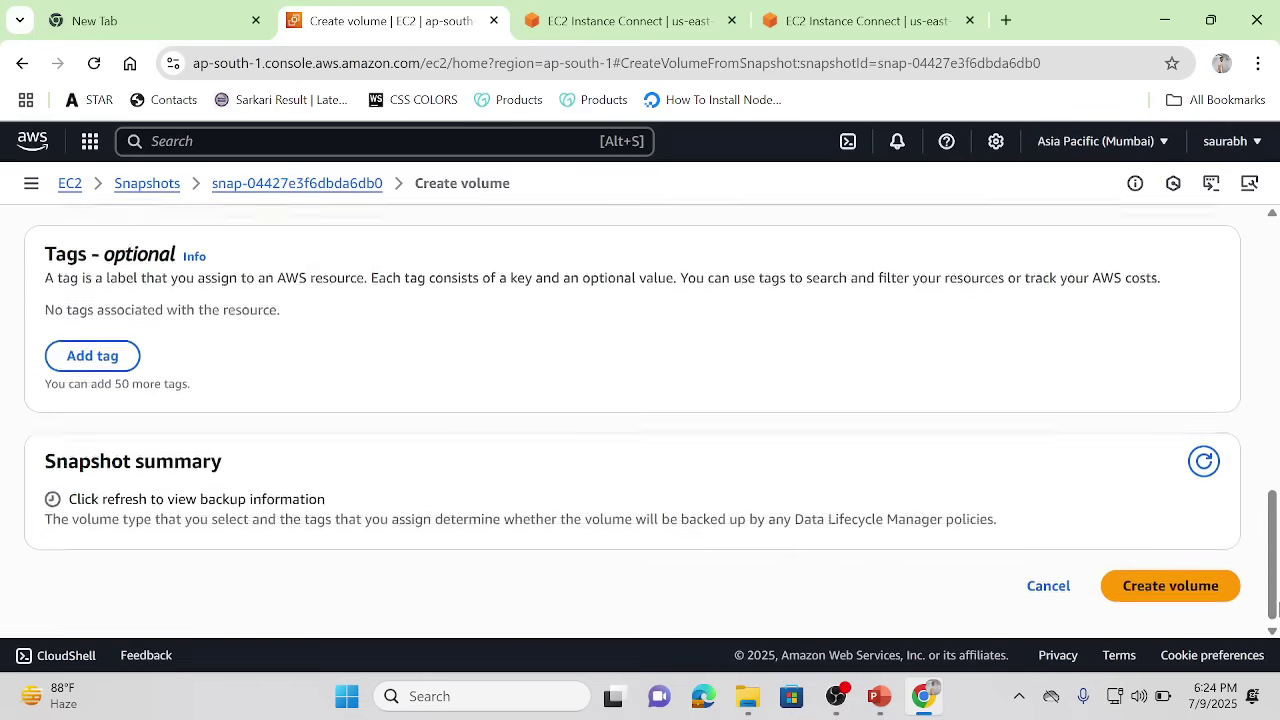
click(1172, 587)
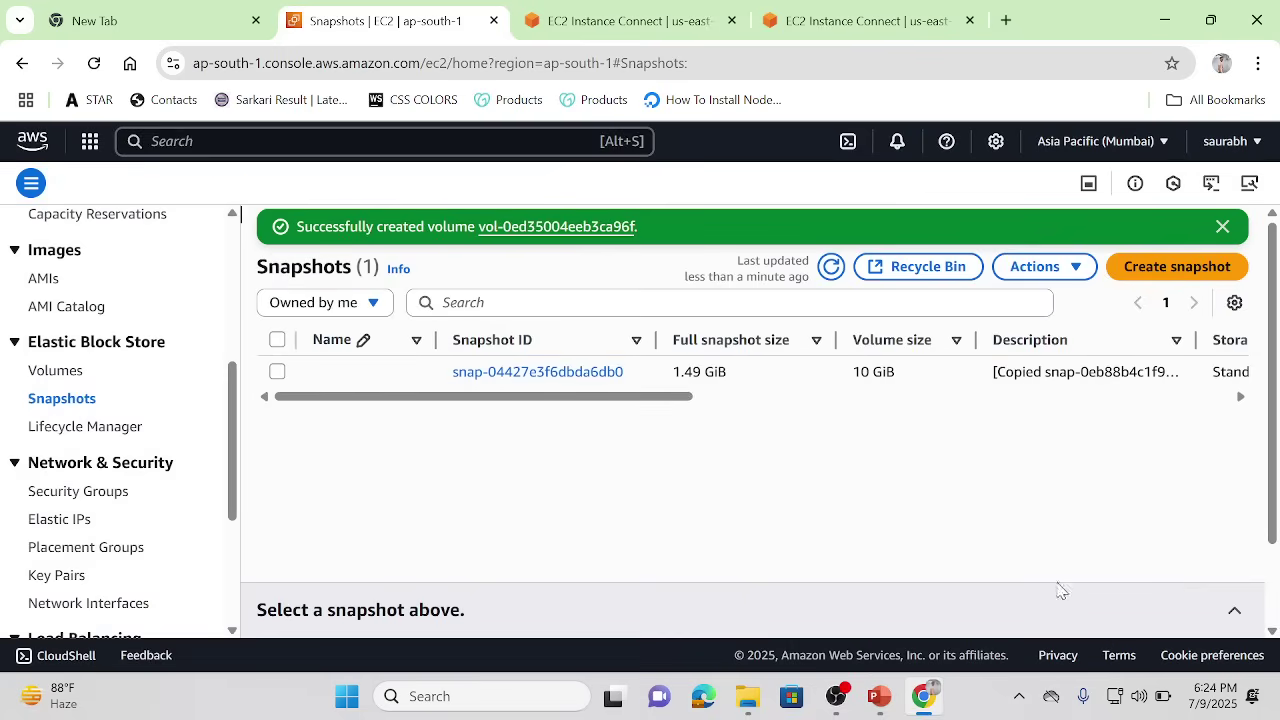
Step: Confirm the 10 GiB volume is Available in Volumes, then go to the Instances list
click(55, 376)
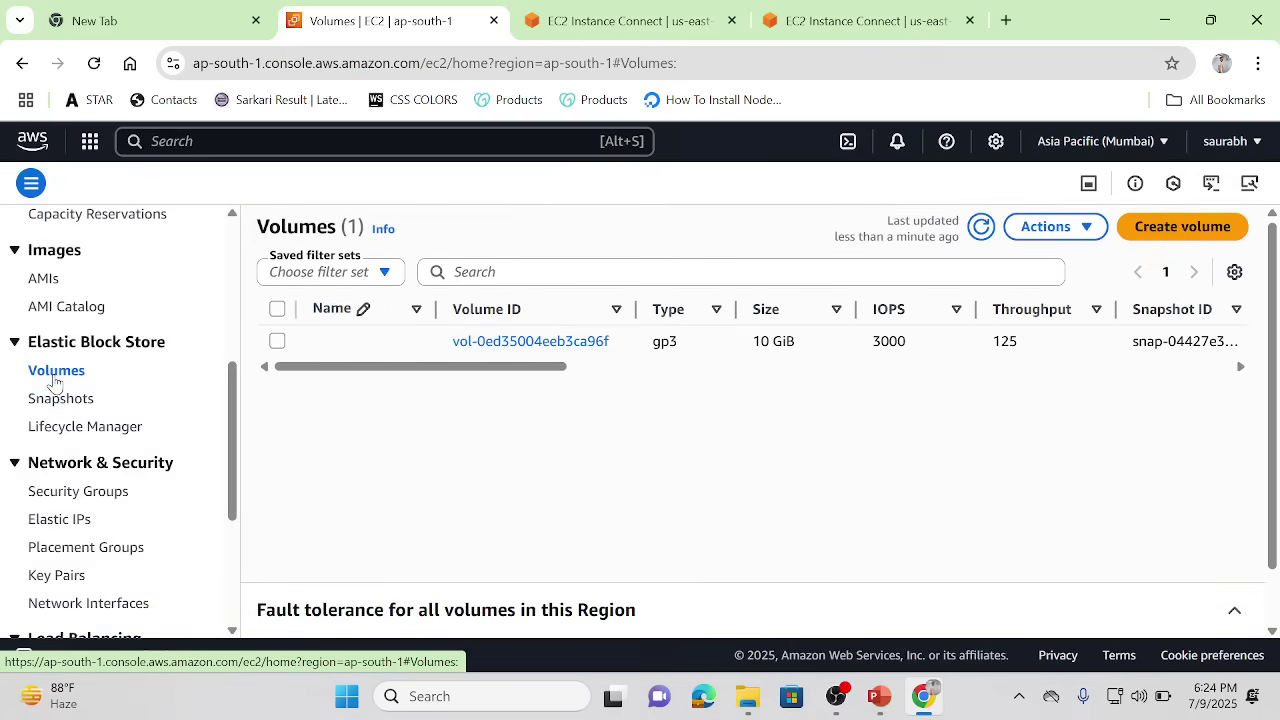
click(617, 368)
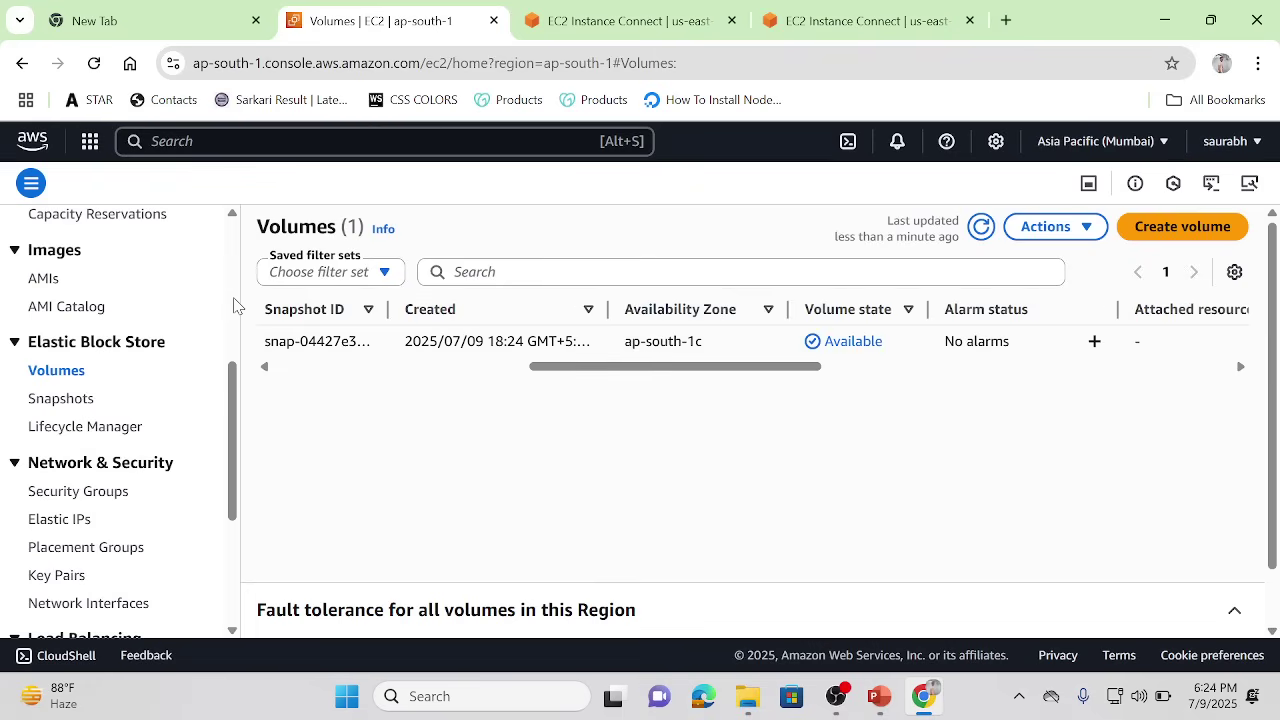
click(234, 303)
click(38, 400)
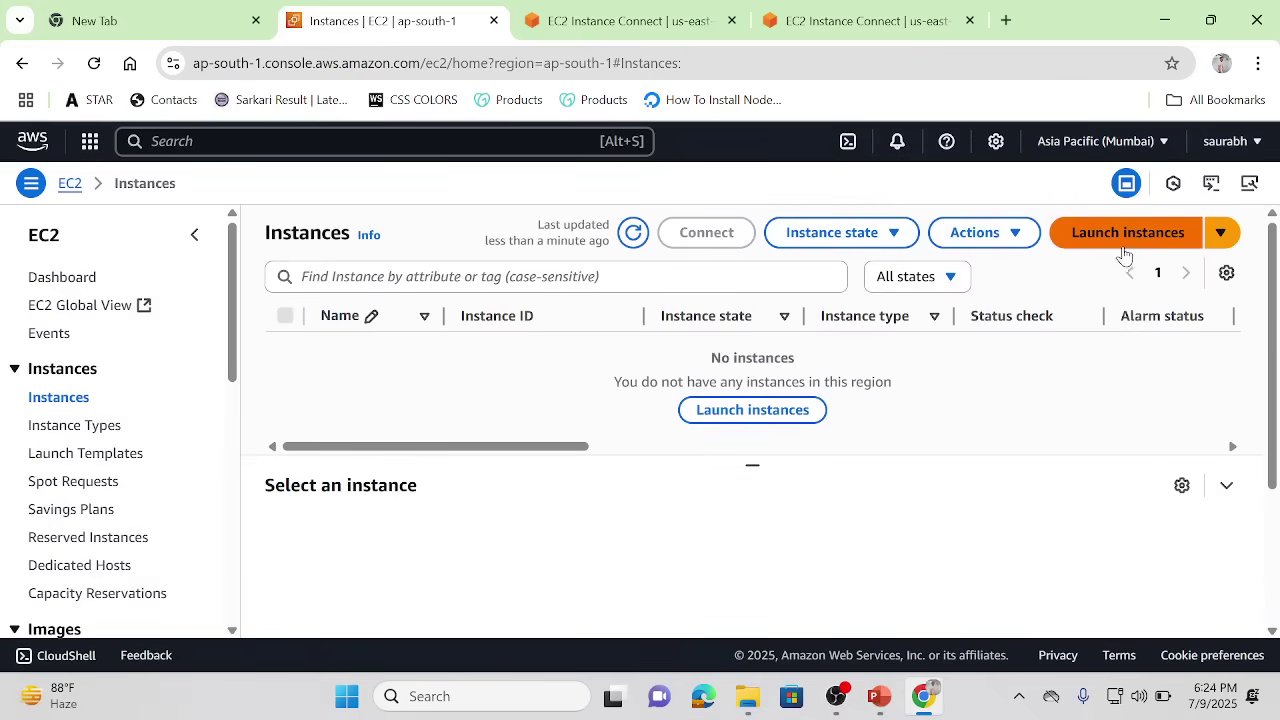
Step: Start a new instance launch named 'testing-server' using the new-key key pair
click(1090, 232)
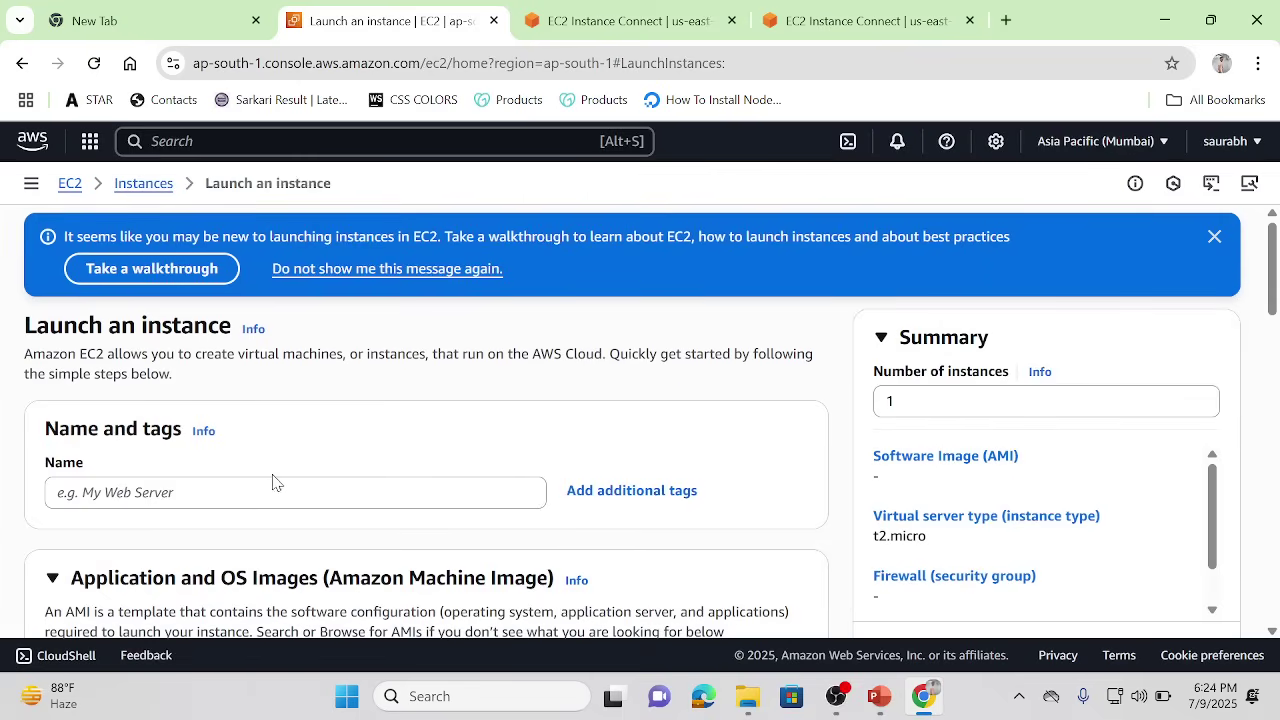
click(252, 492)
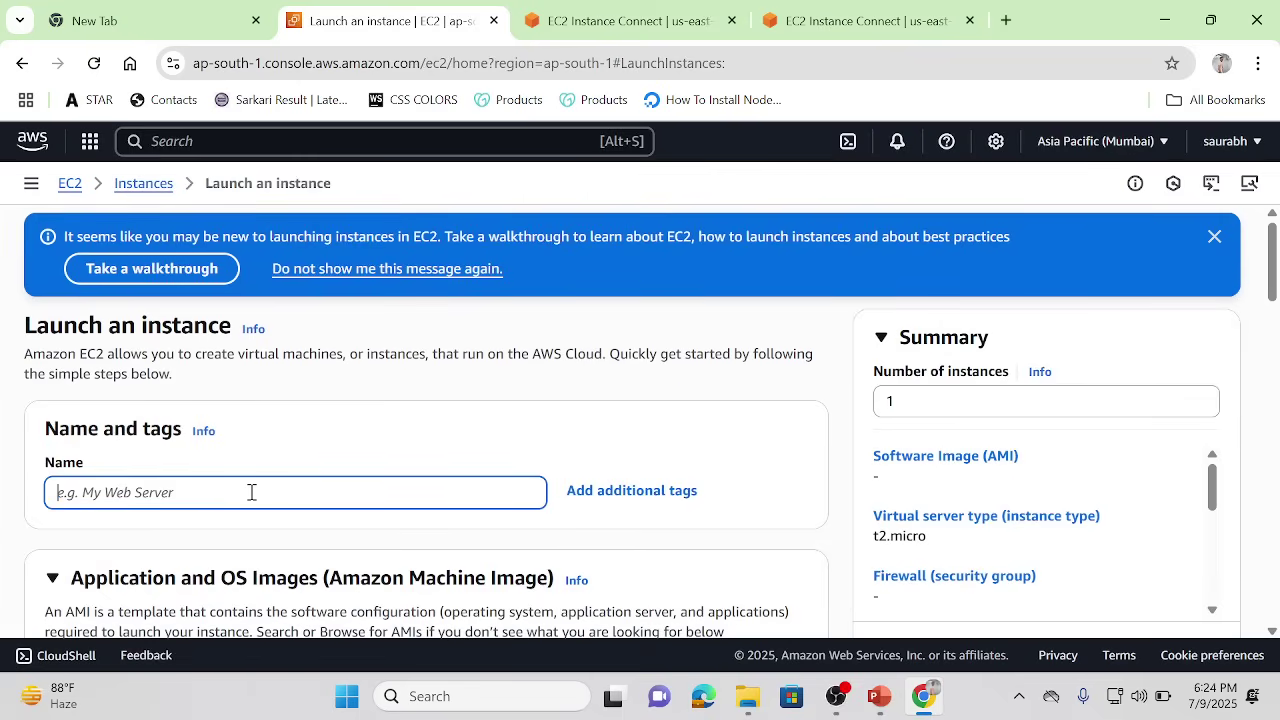
text(testing)
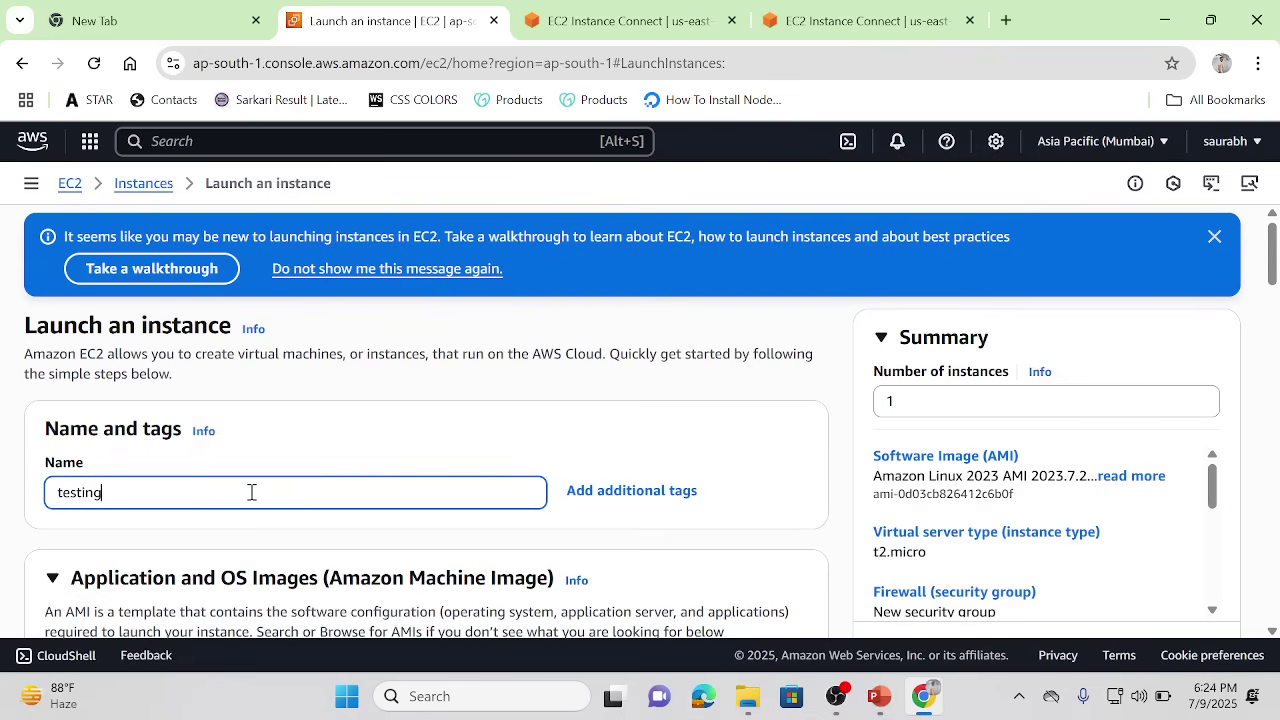
text(-server)
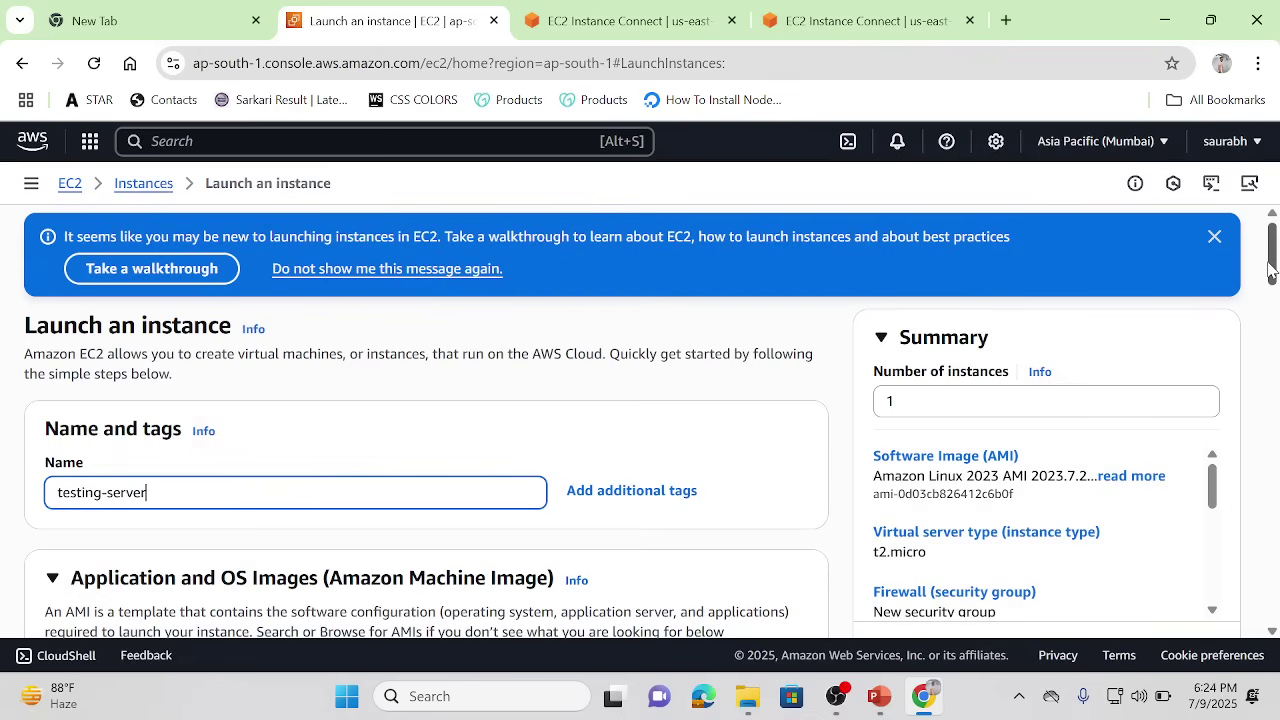
drag(1273, 262, 1273, 456)
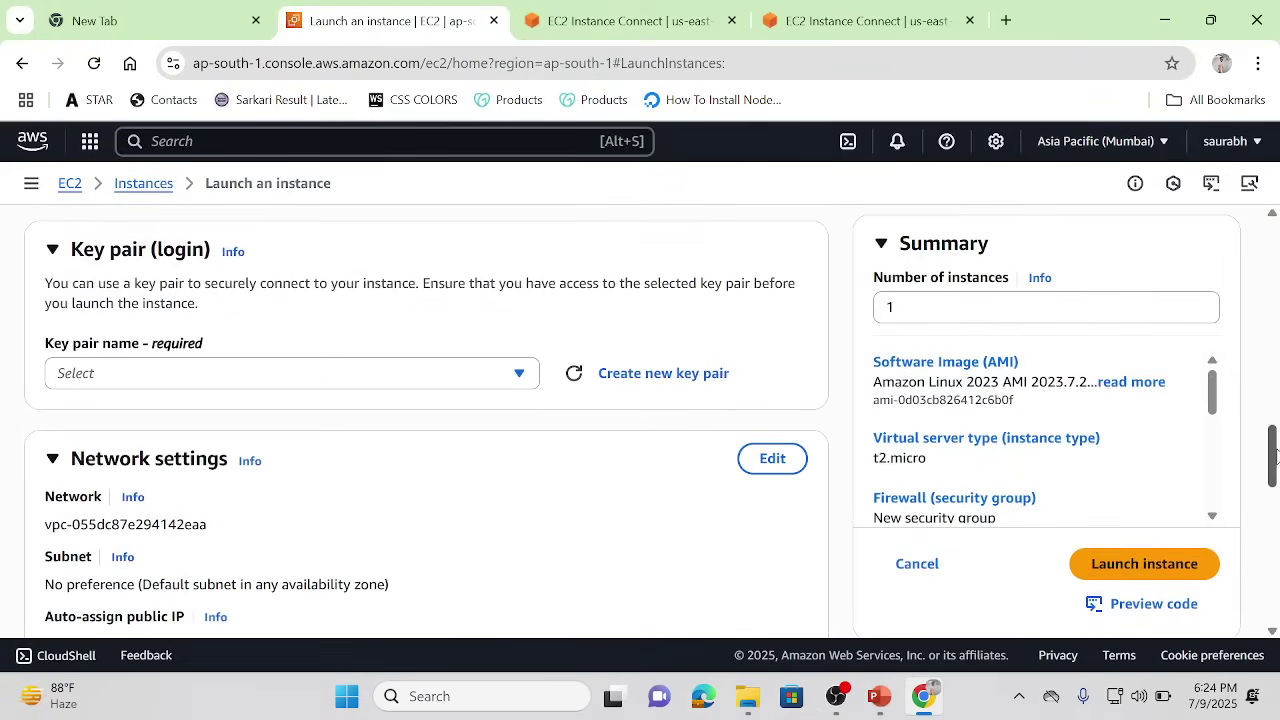
click(522, 375)
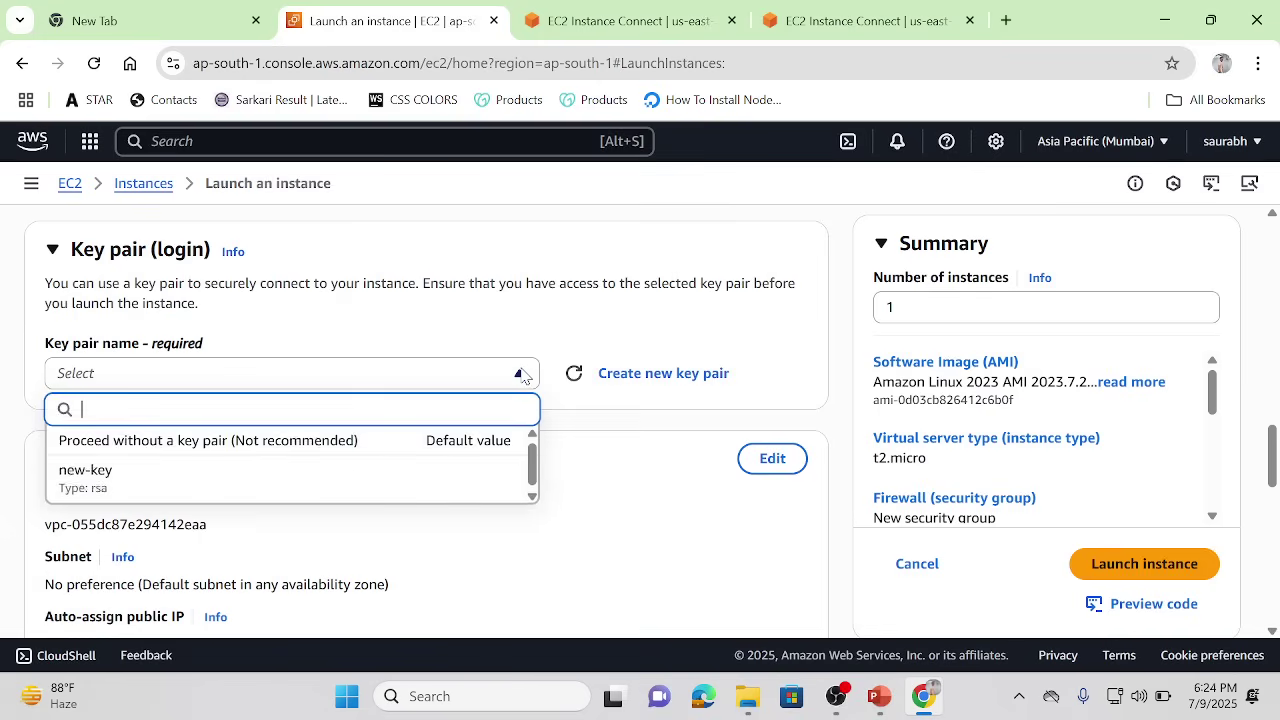
click(206, 481)
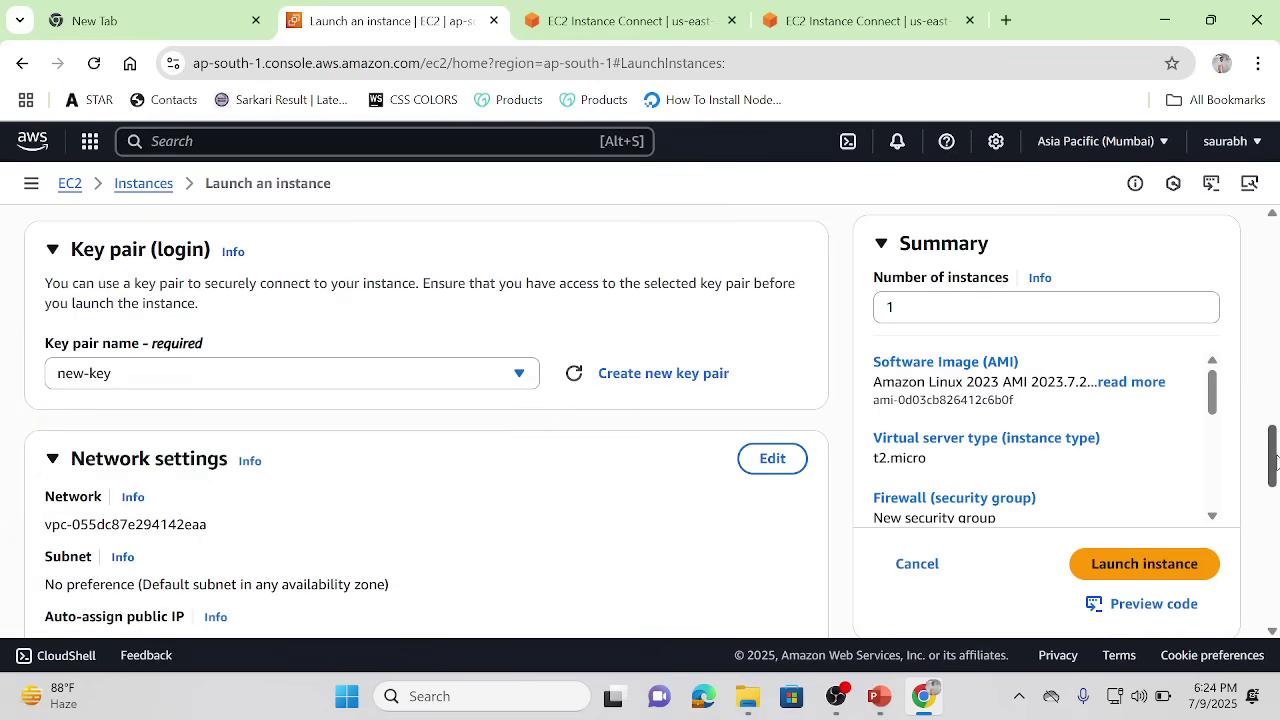
drag(1275, 462, 1275, 485)
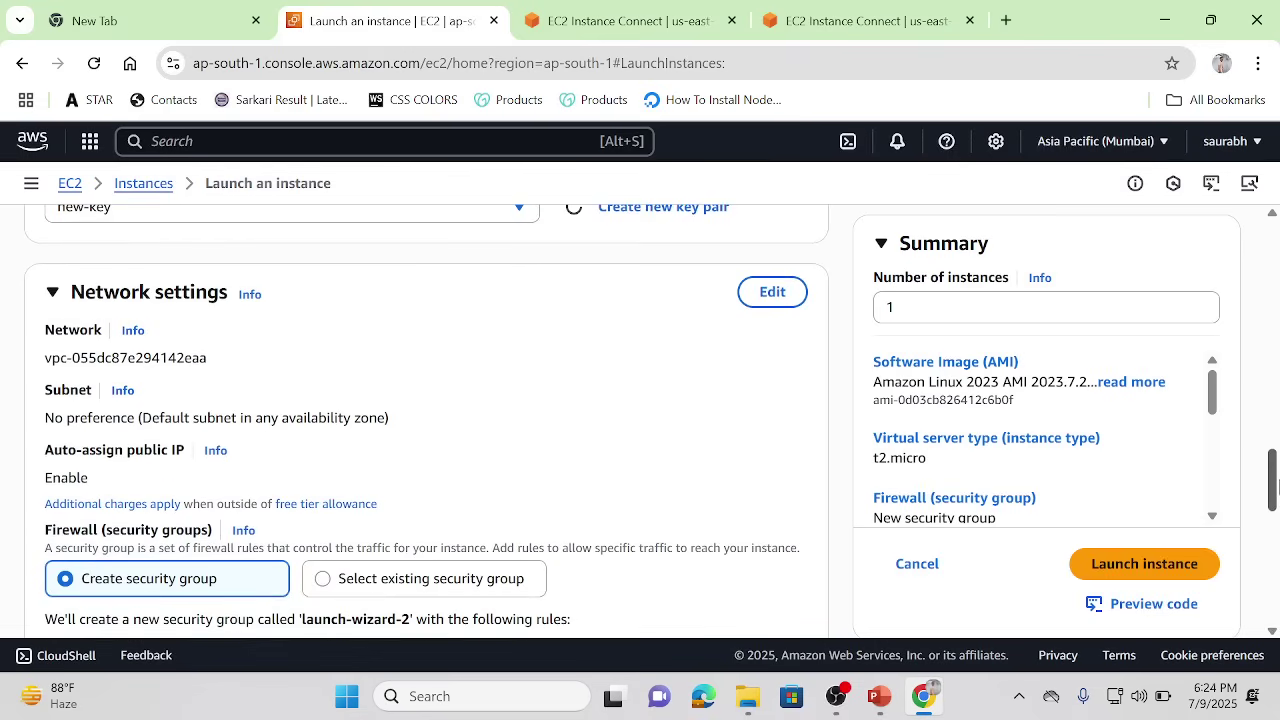
click(772, 292)
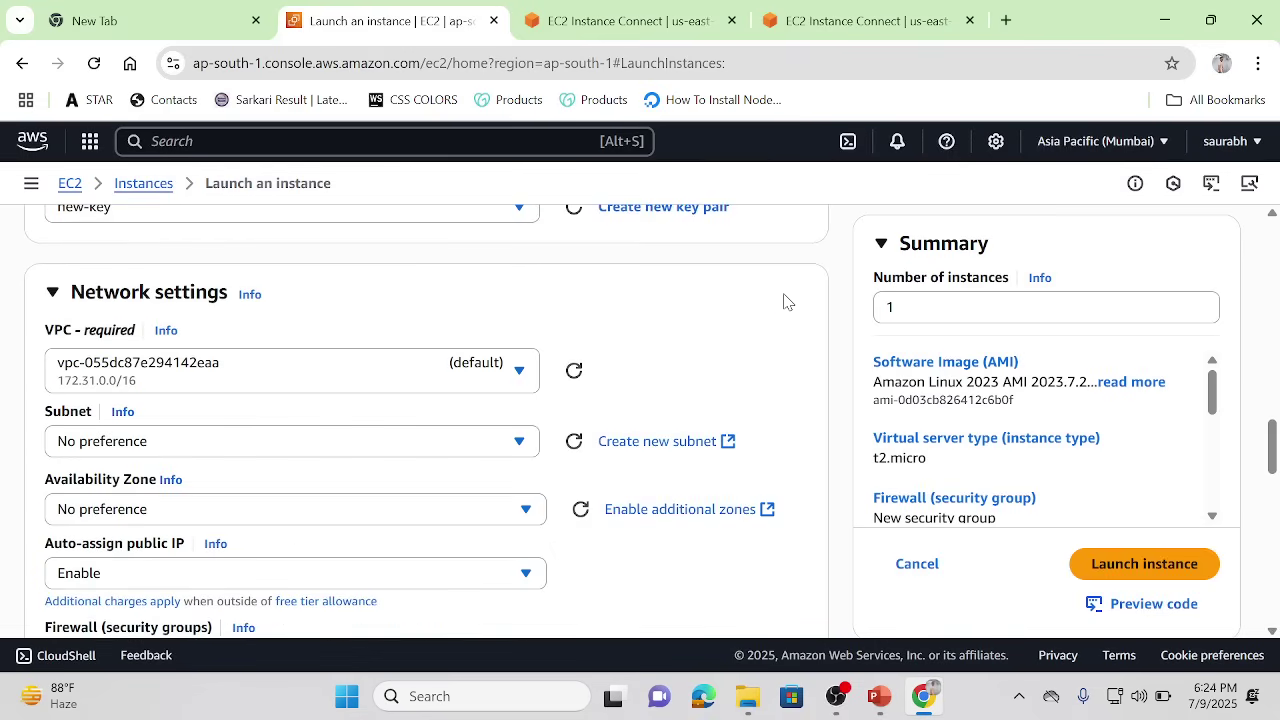
Step: Place testing-server in subnet subnet-07414eb745e3ff2b5 (ap-south-1c) and launch it
click(517, 443)
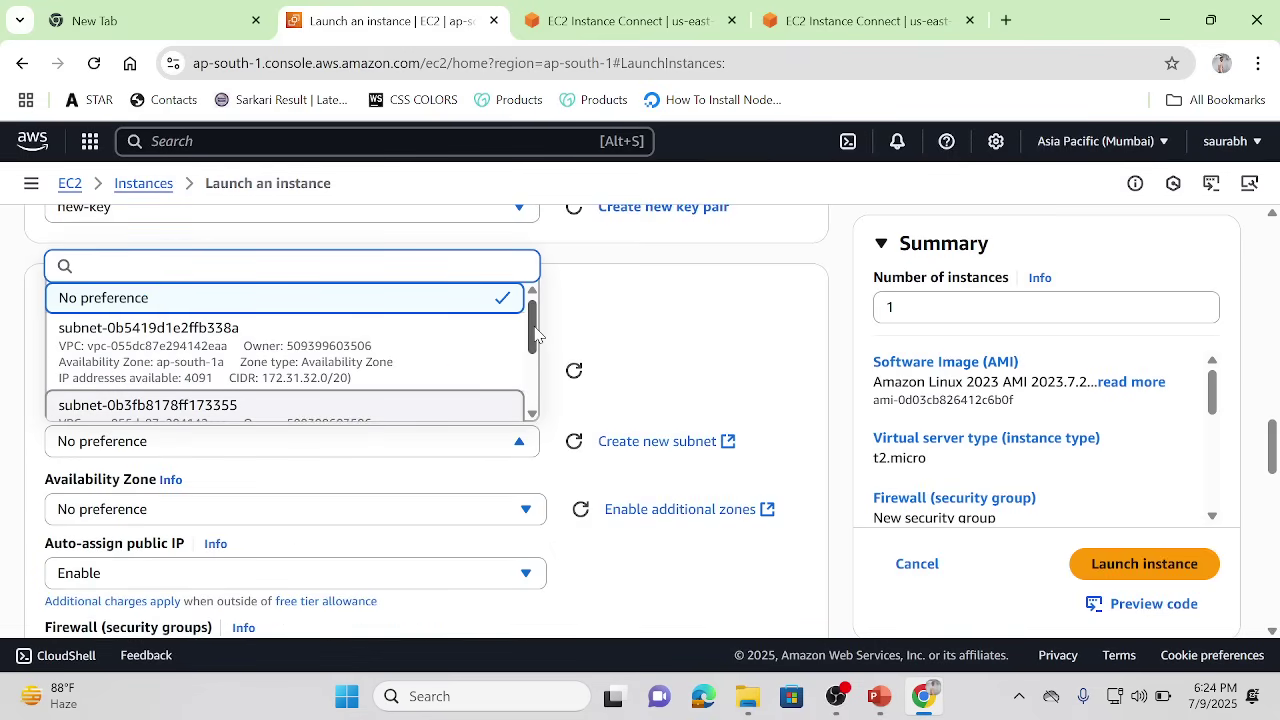
scroll(356, 388, down, 3)
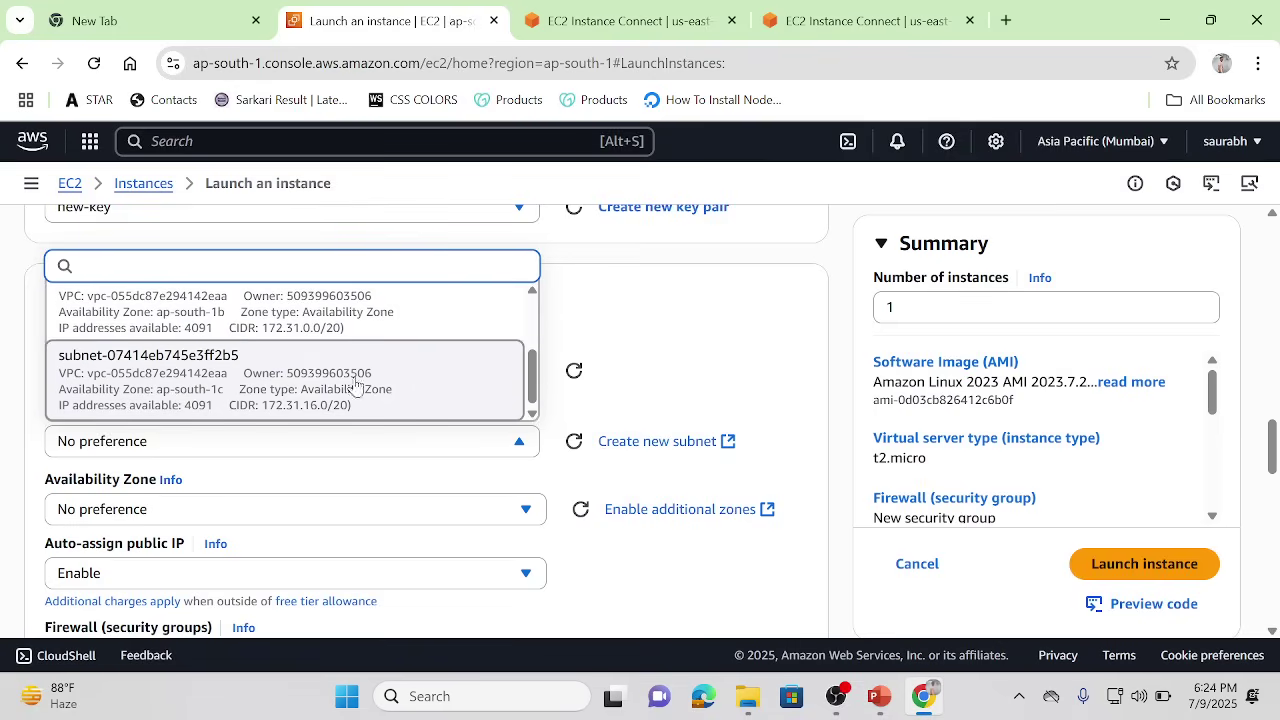
click(309, 385)
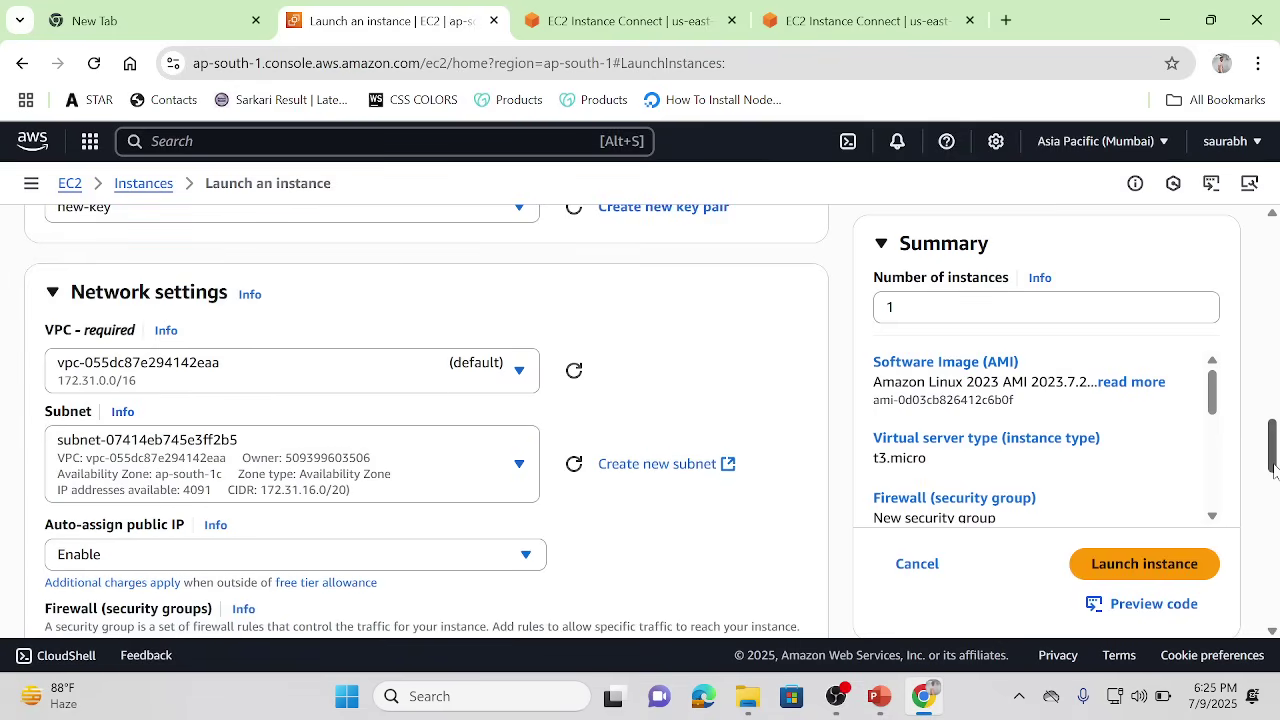
drag(1274, 470, 1274, 558)
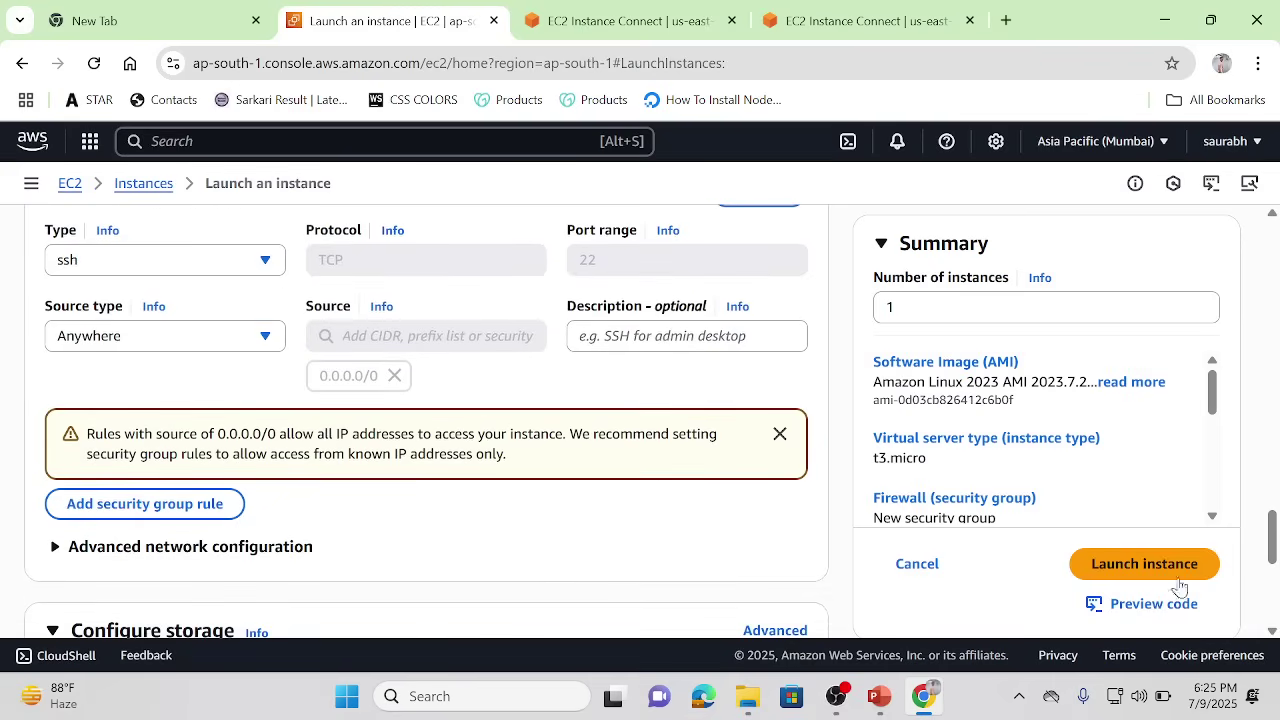
click(1143, 566)
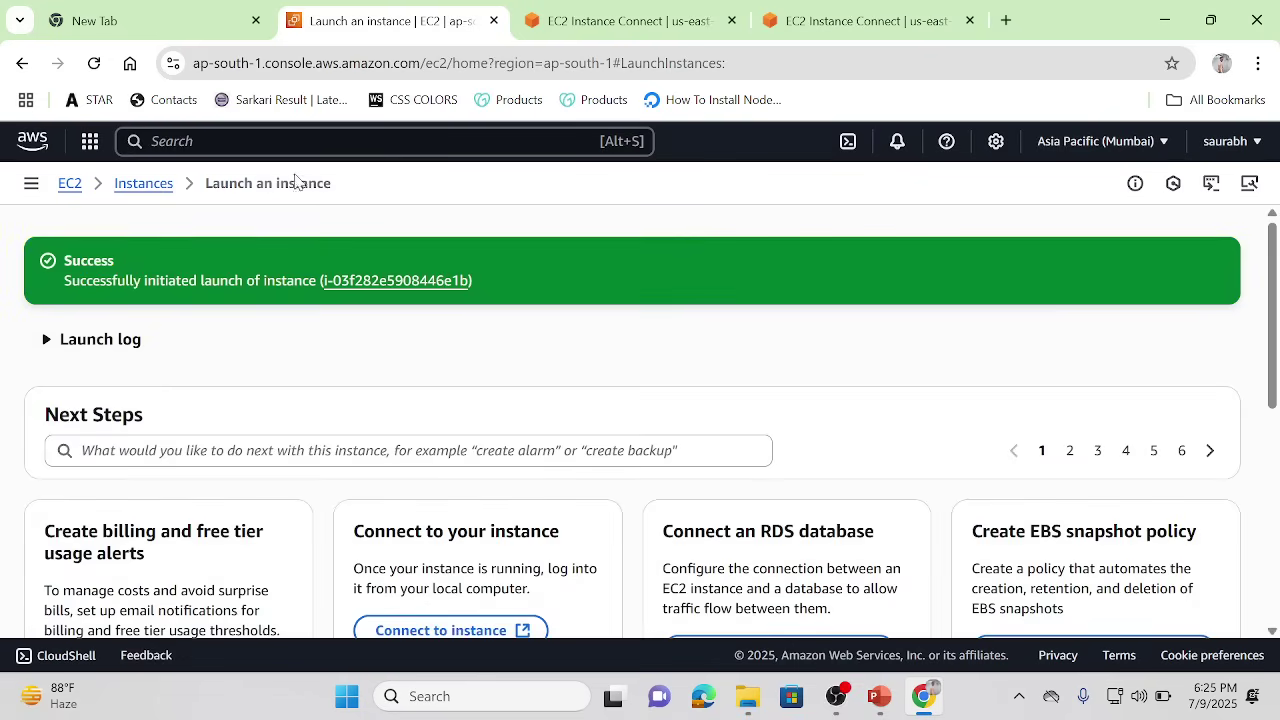
Step: Refresh the Volumes list and select the 10 GiB volume vol-0ed35004eeb3ca96f to see its actions
click(138, 185)
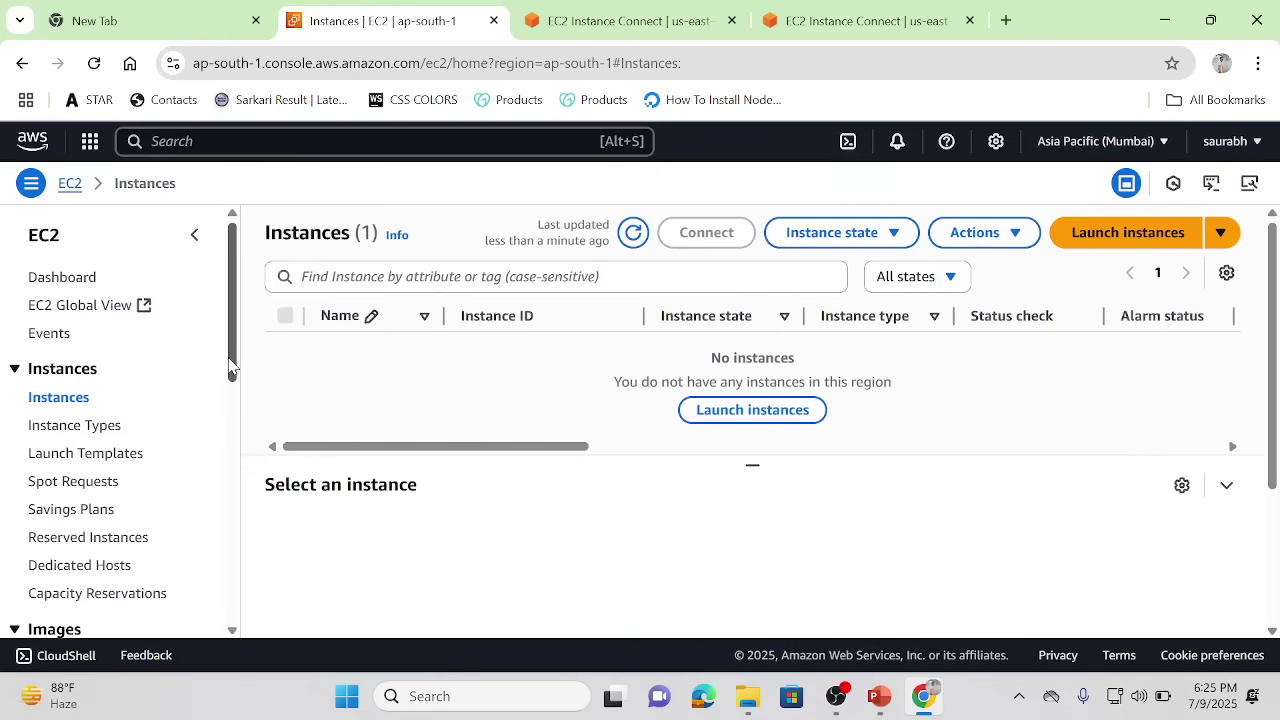
drag(231, 366, 232, 451)
click(66, 522)
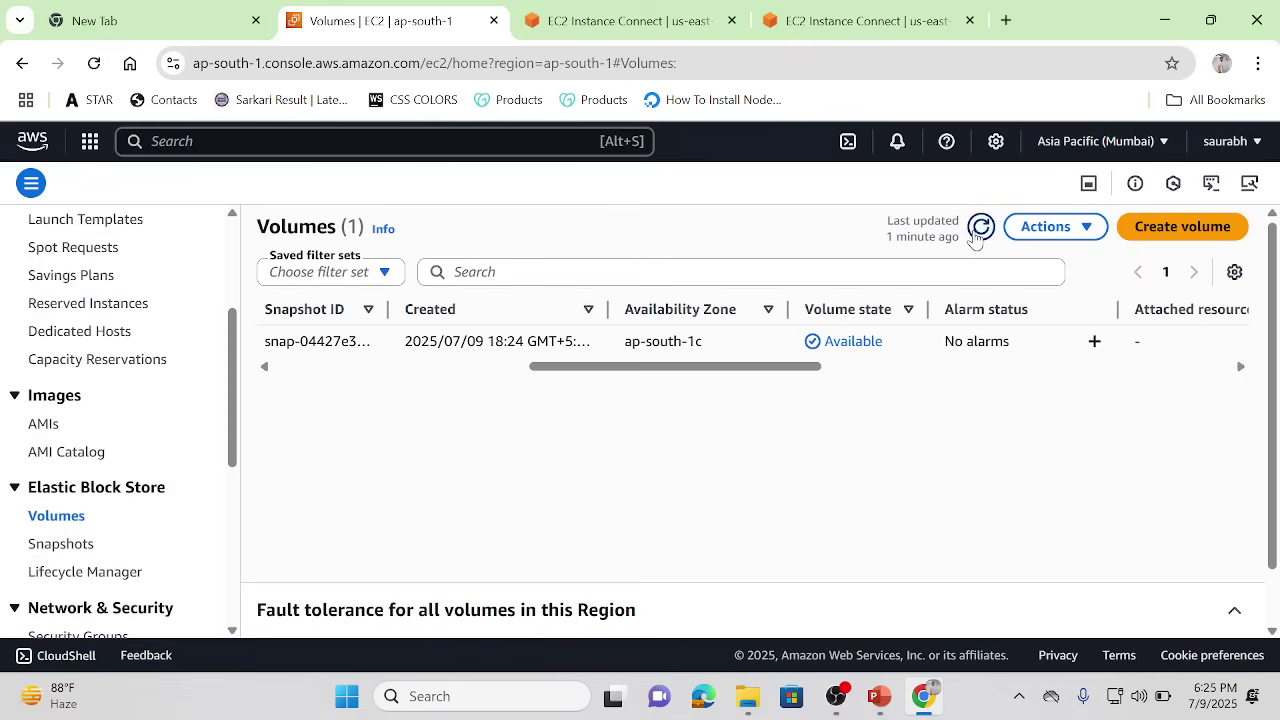
click(981, 226)
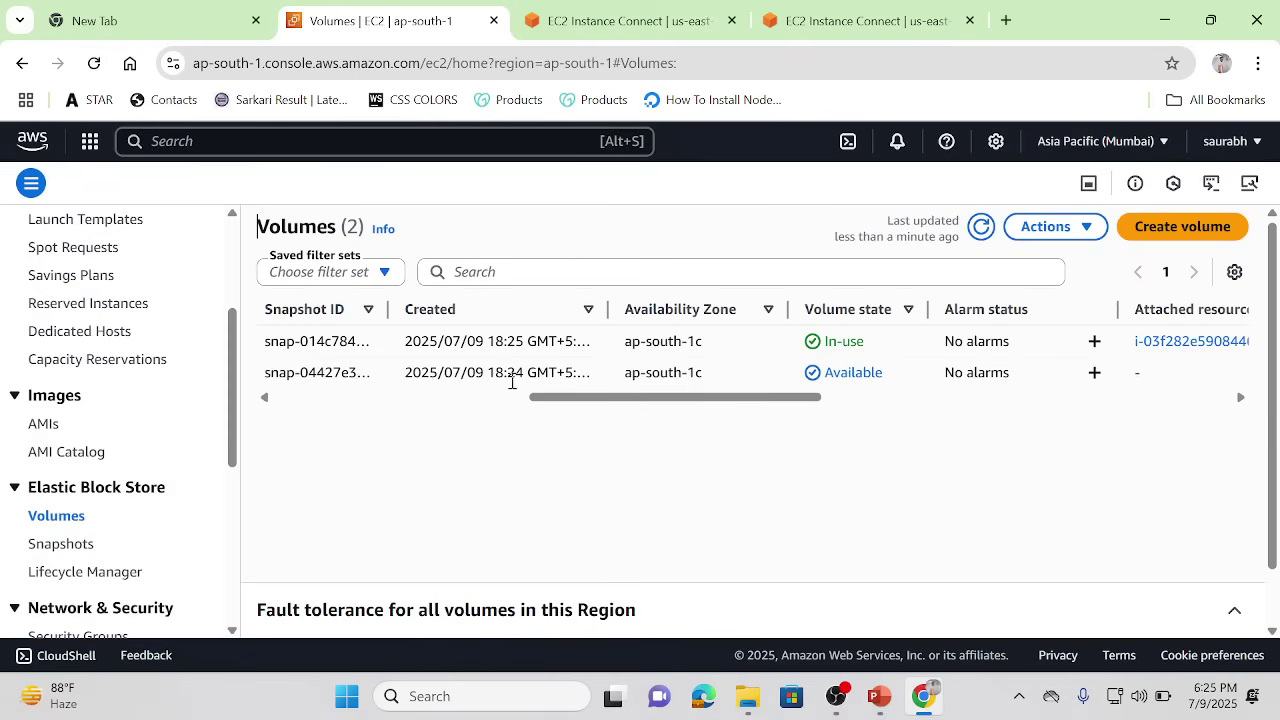
click(383, 400)
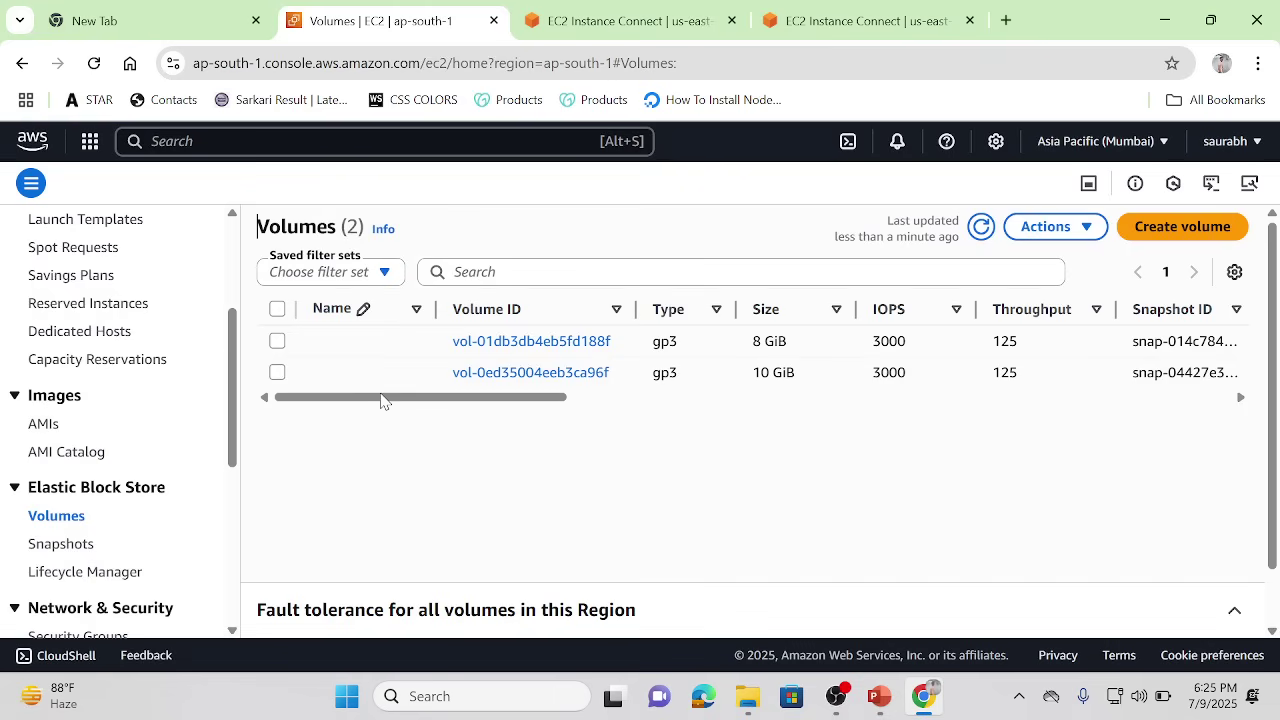
click(277, 374)
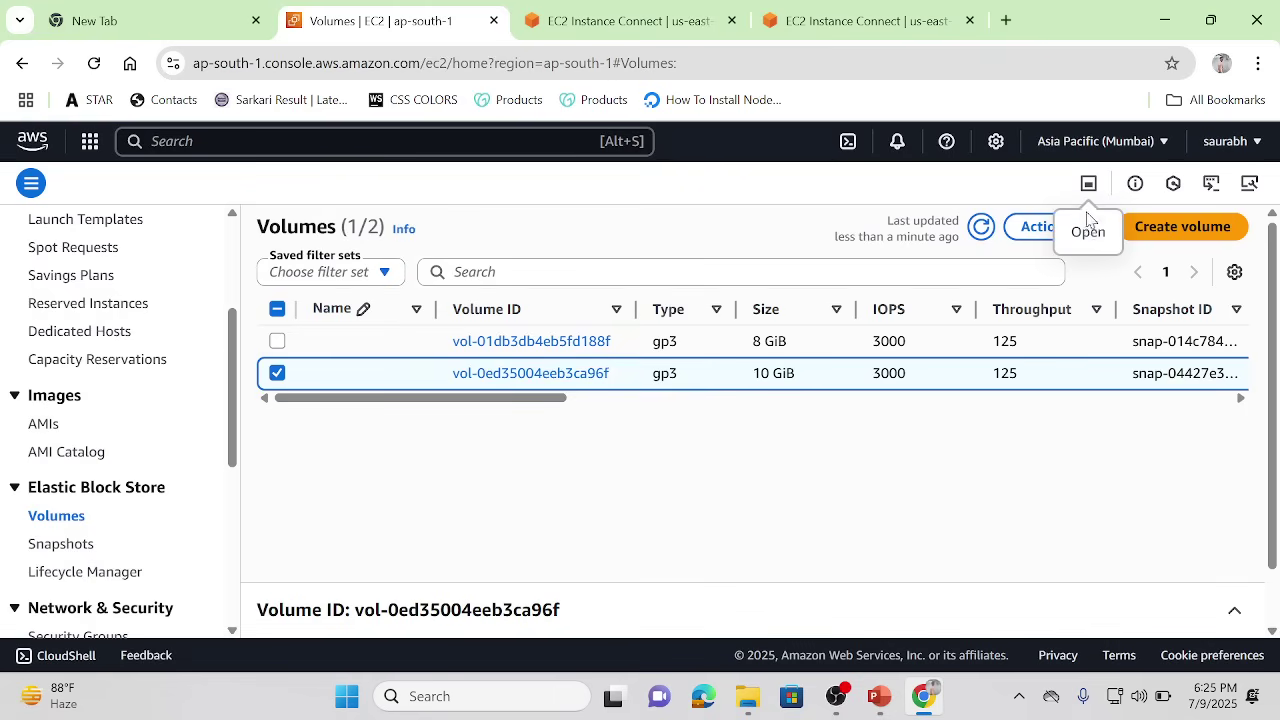
click(1038, 232)
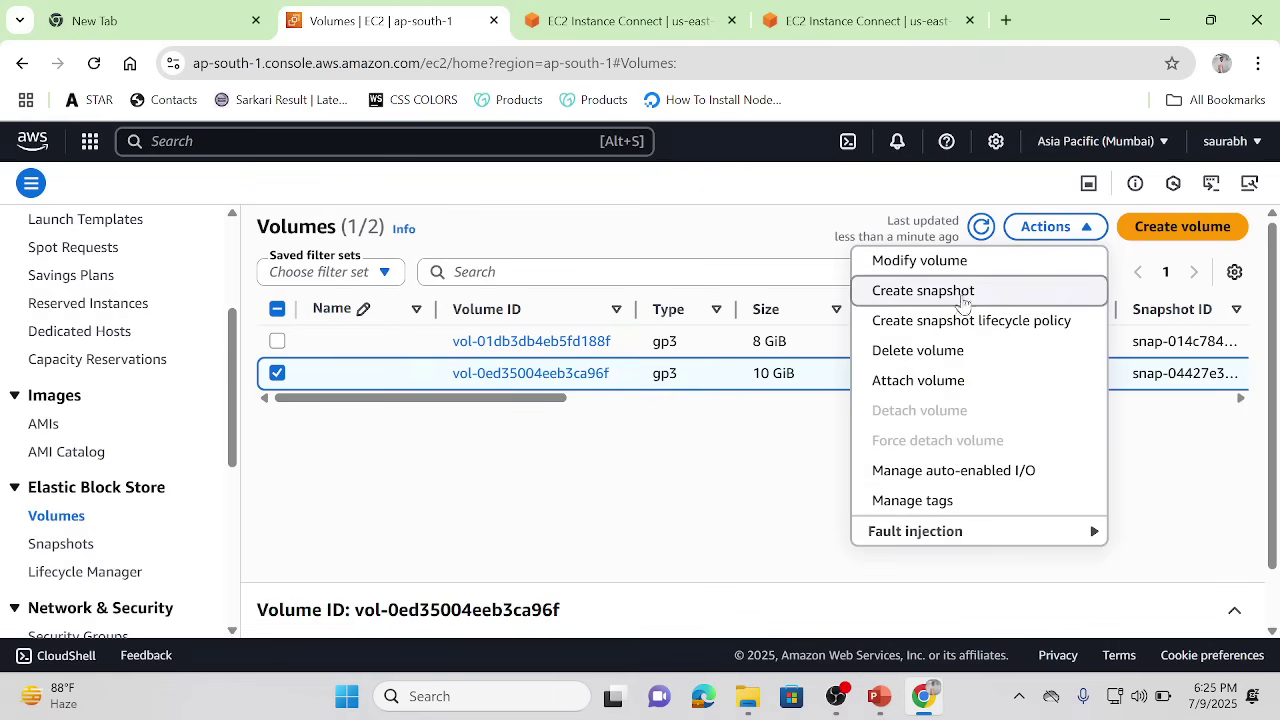
Step: Attach vol-0ed35004eeb3ca96f to testing-server (i-03f282e5908446e1b) as /dev/sdk, then return to the terminal
click(884, 381)
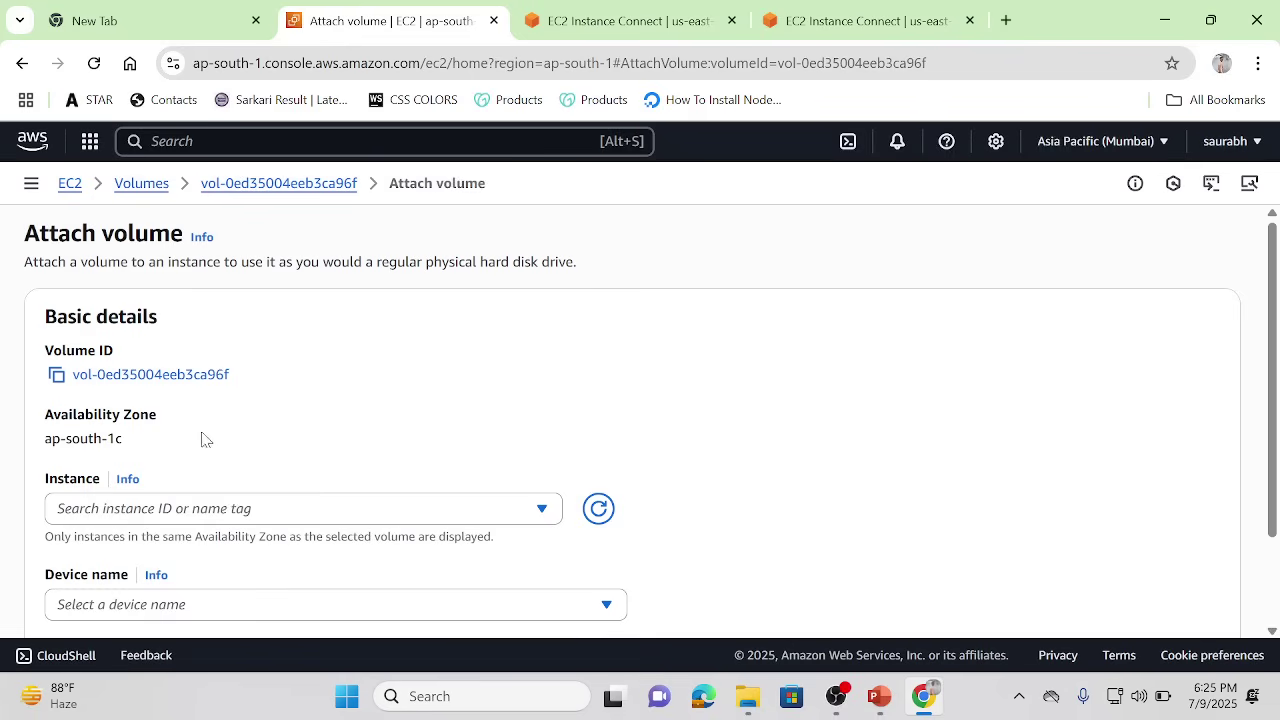
click(117, 508)
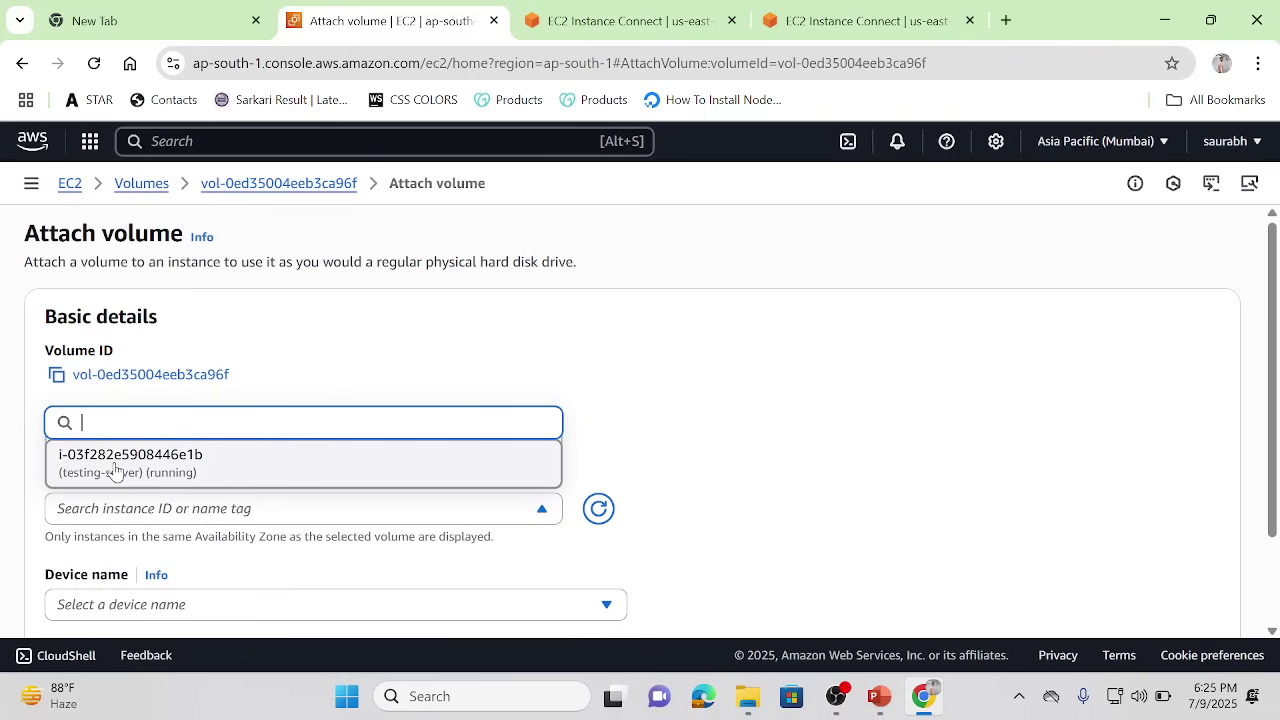
click(115, 468)
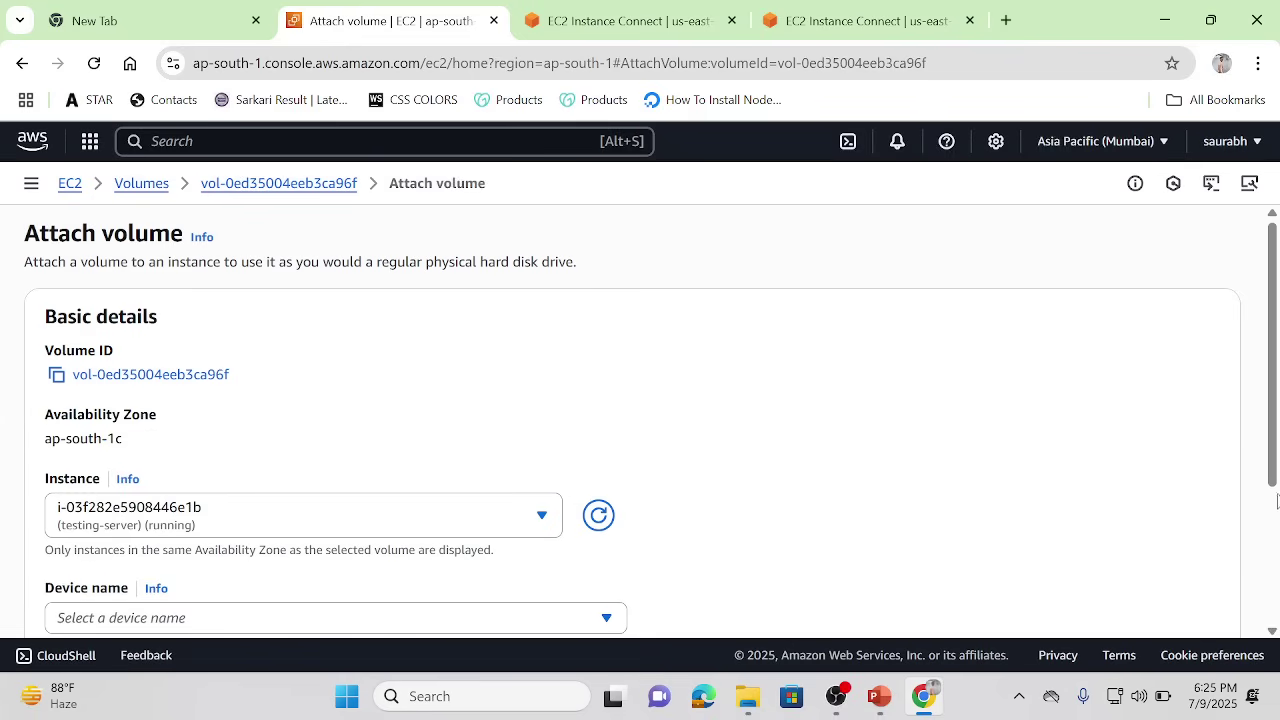
scroll(709, 314, down, 3)
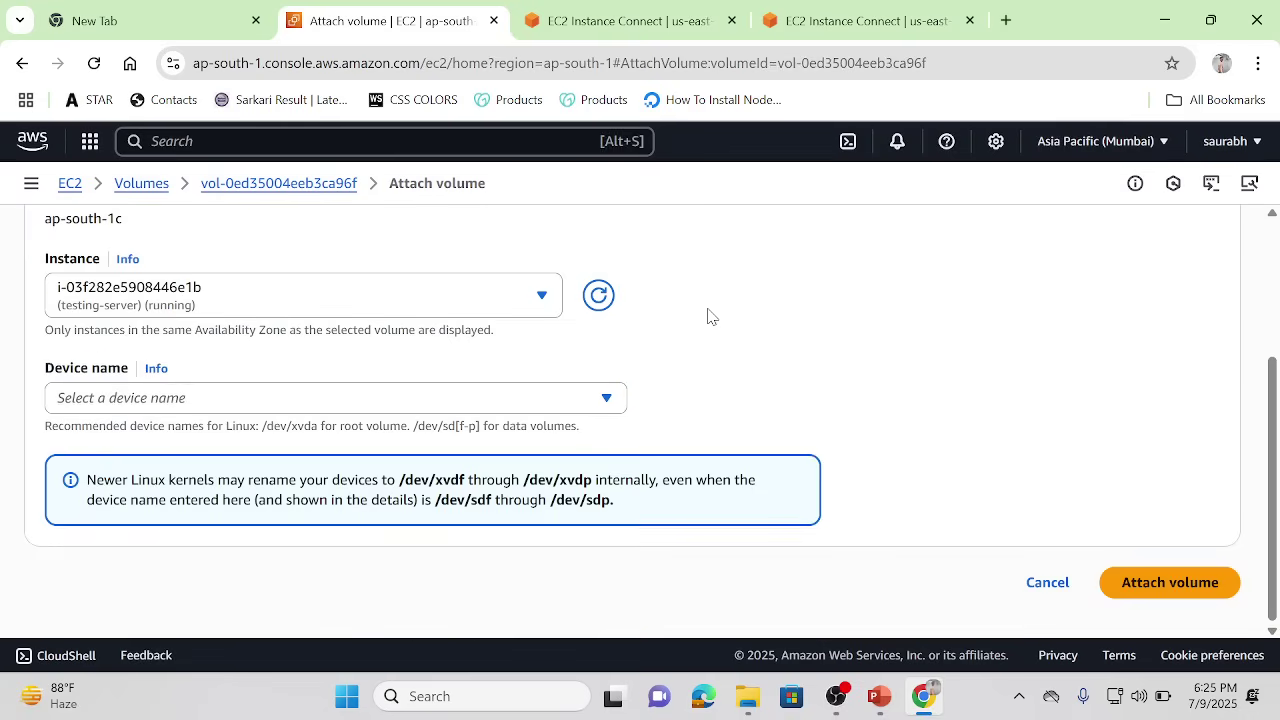
click(612, 399)
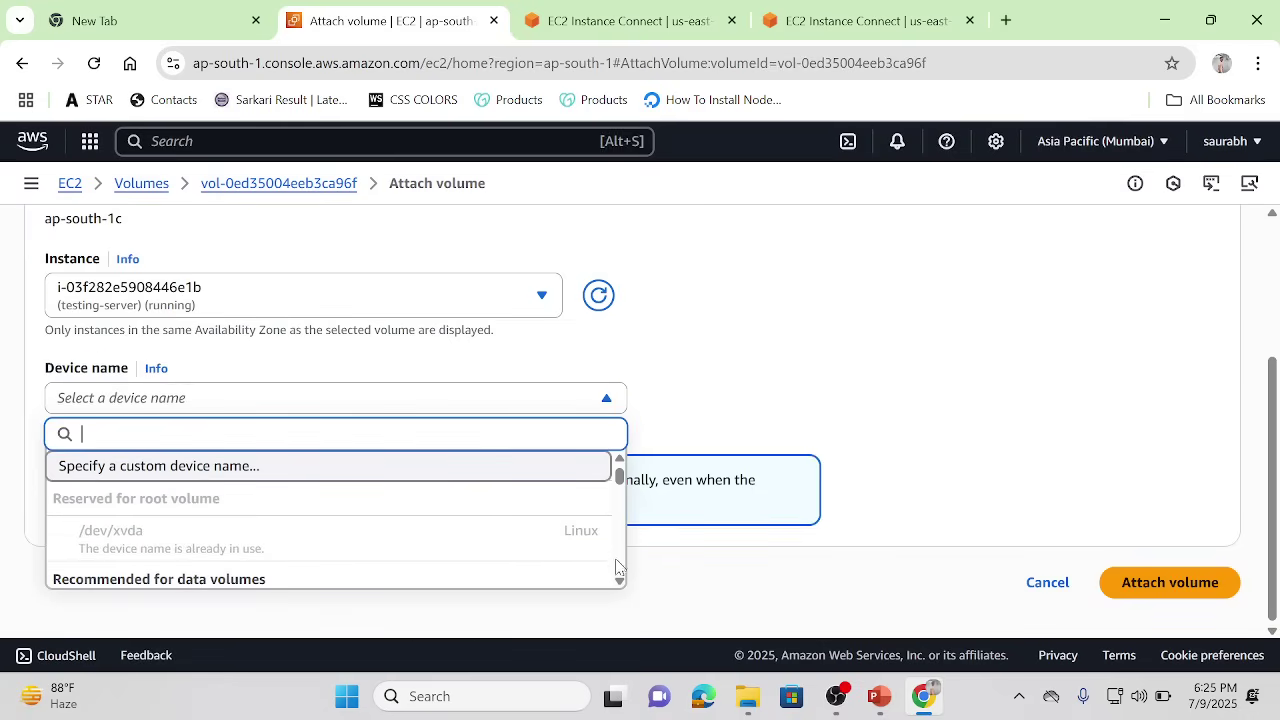
scroll(617, 570, down, 4)
click(370, 512)
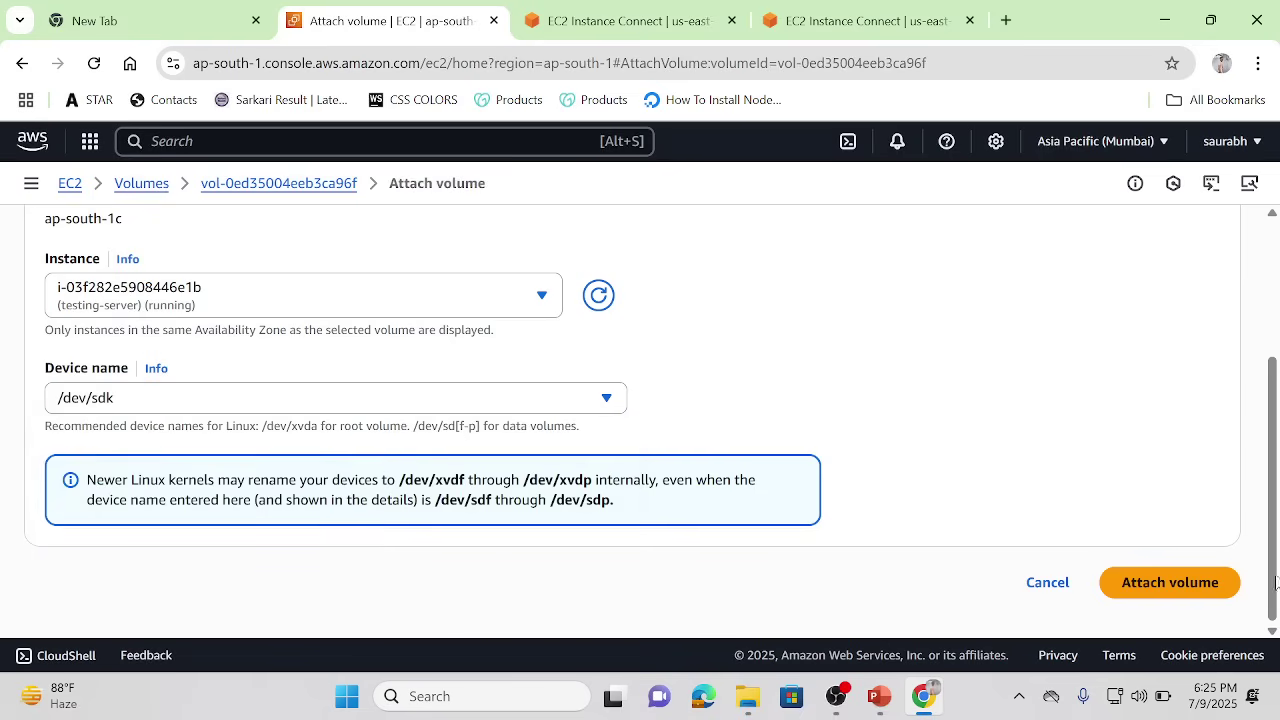
click(1138, 588)
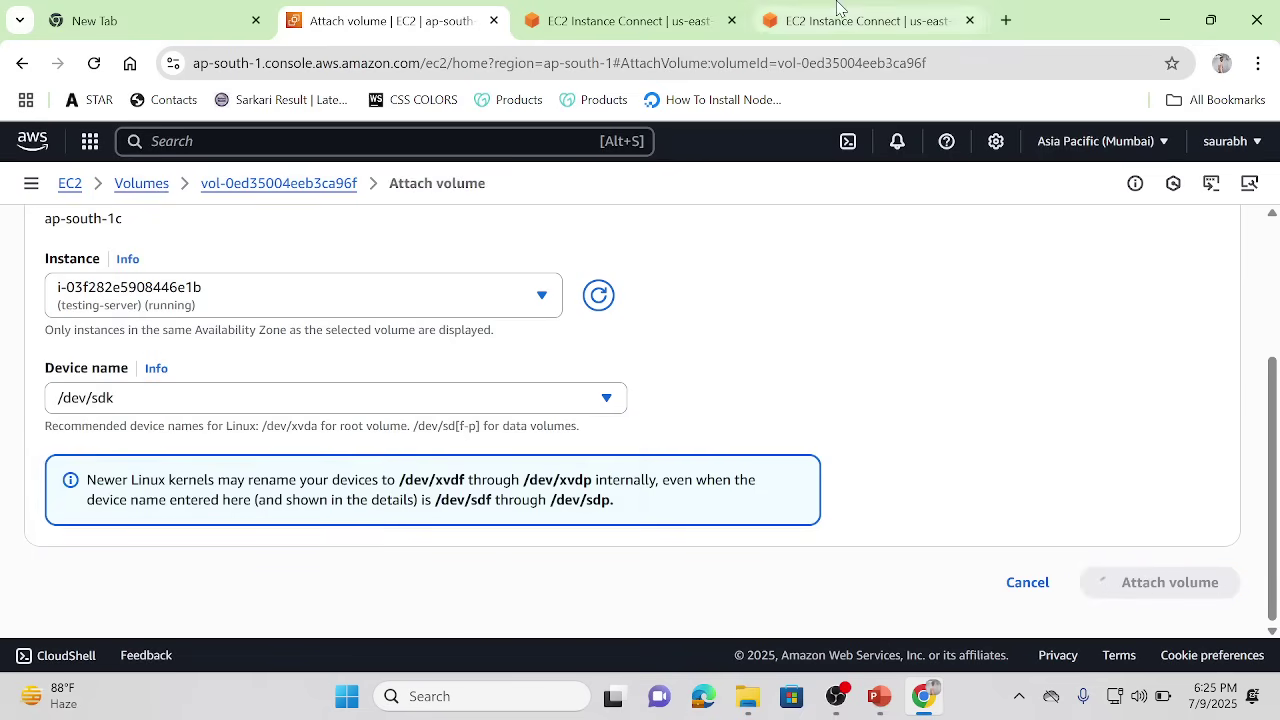
key(ctrl+Tab)
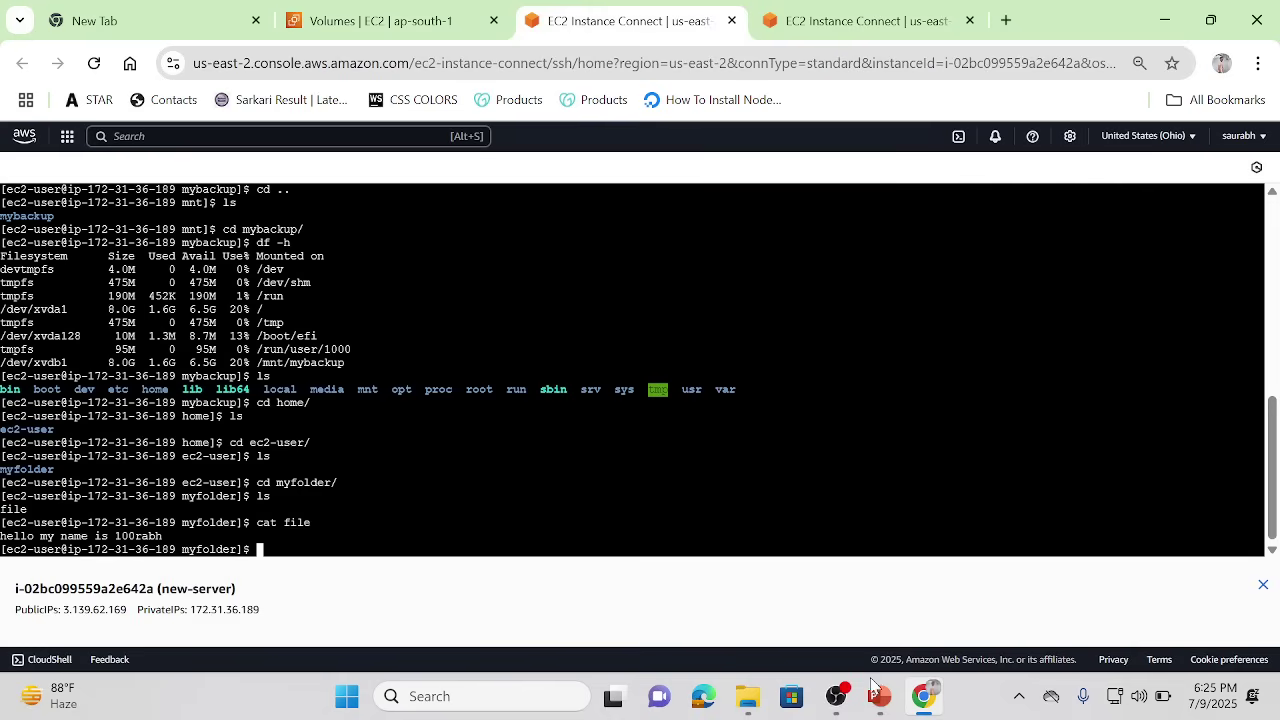
mouse_move(878, 696)
click(915, 614)
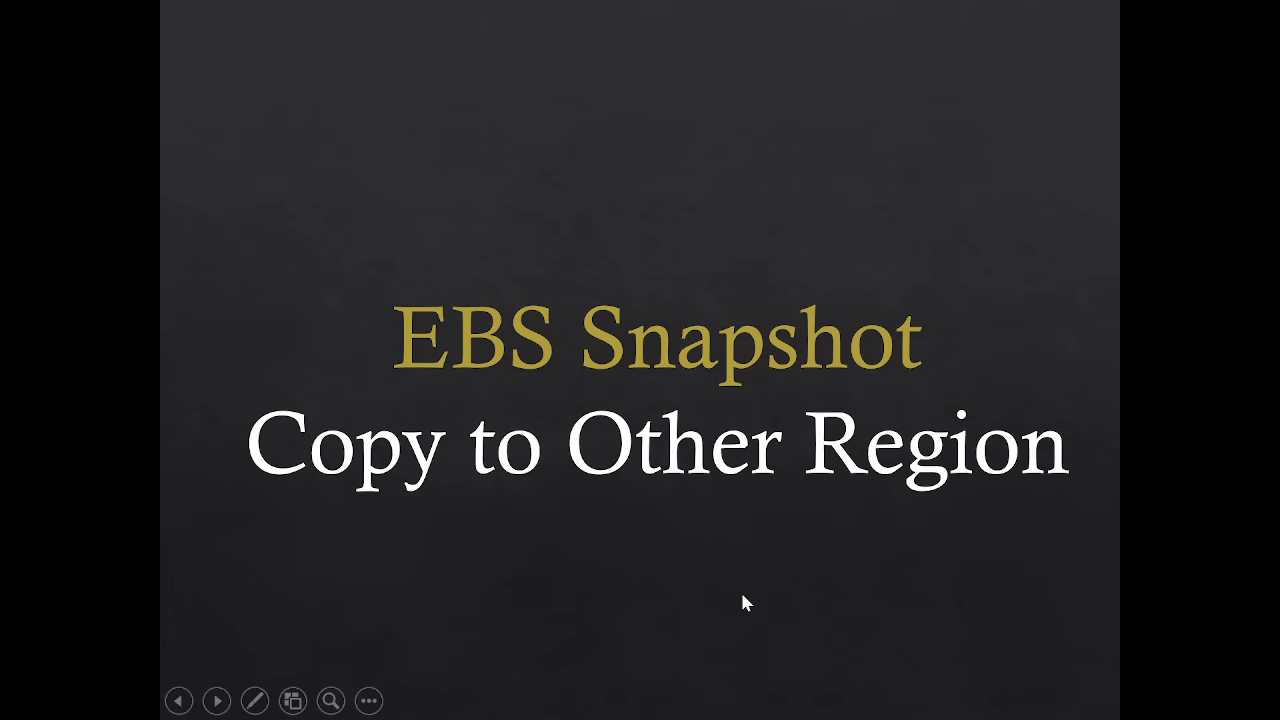
key(alt+Tab)
mouse_move(818, 705)
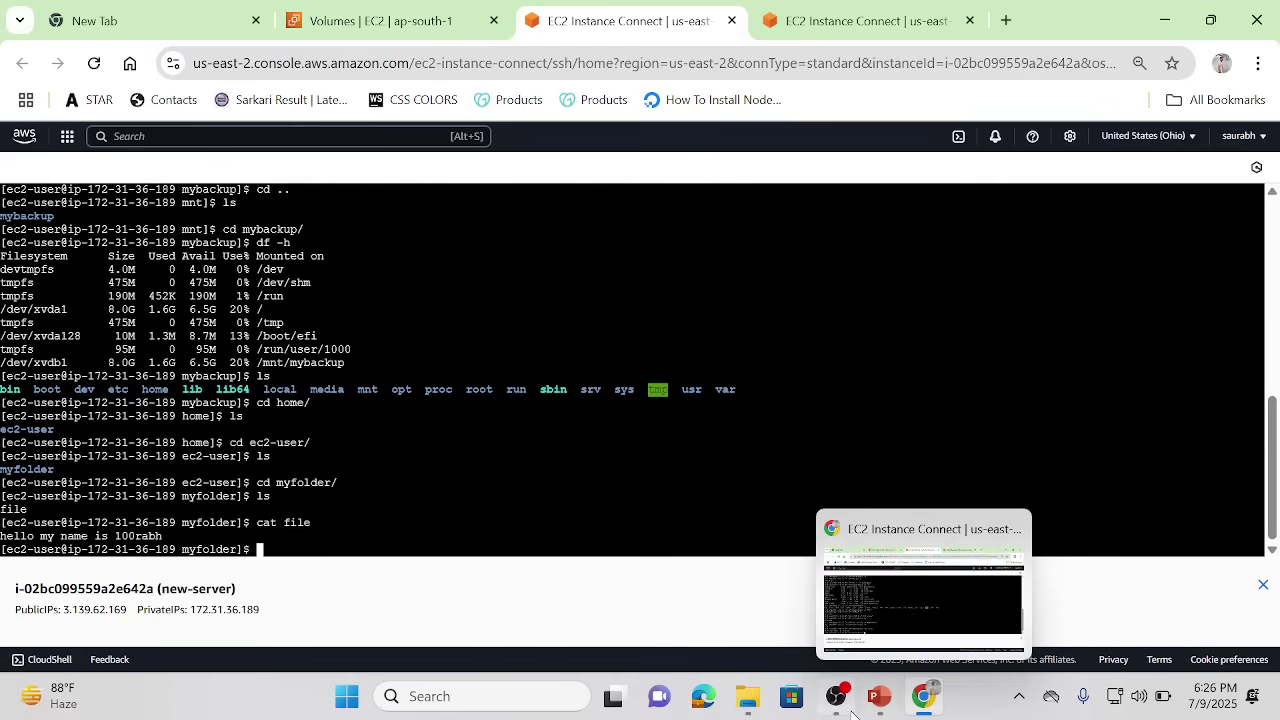
click(822, 704)
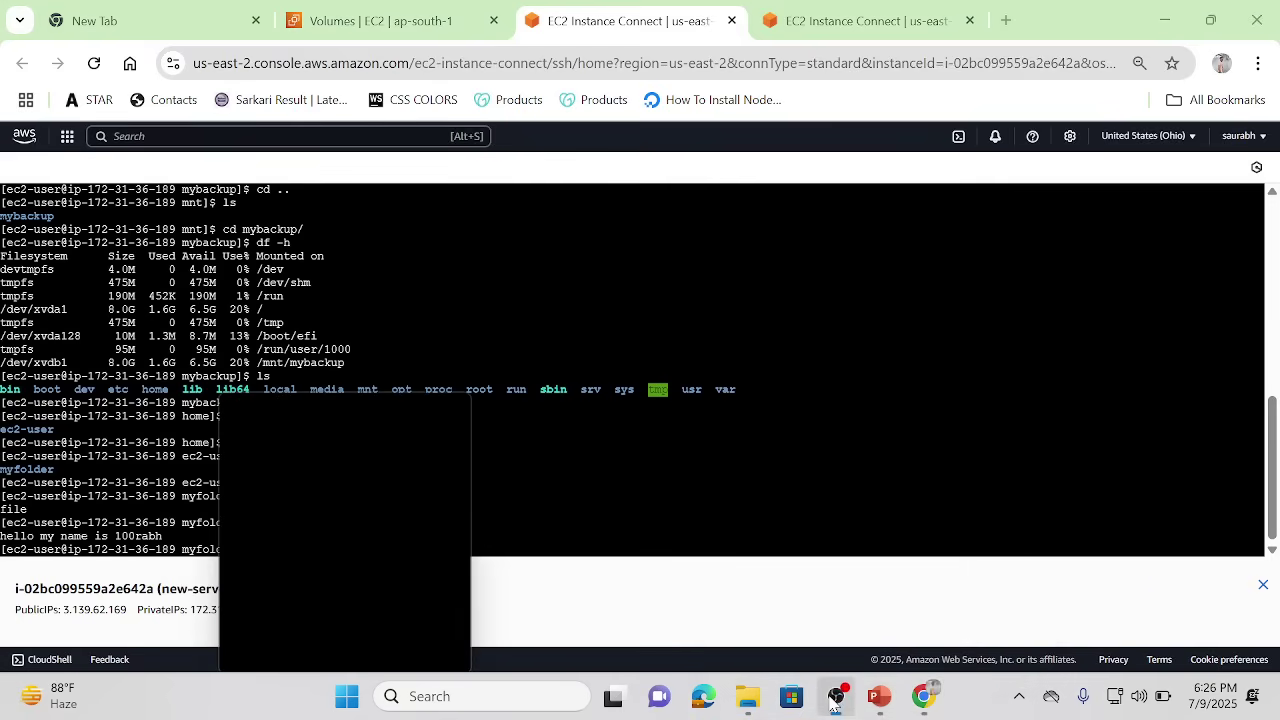